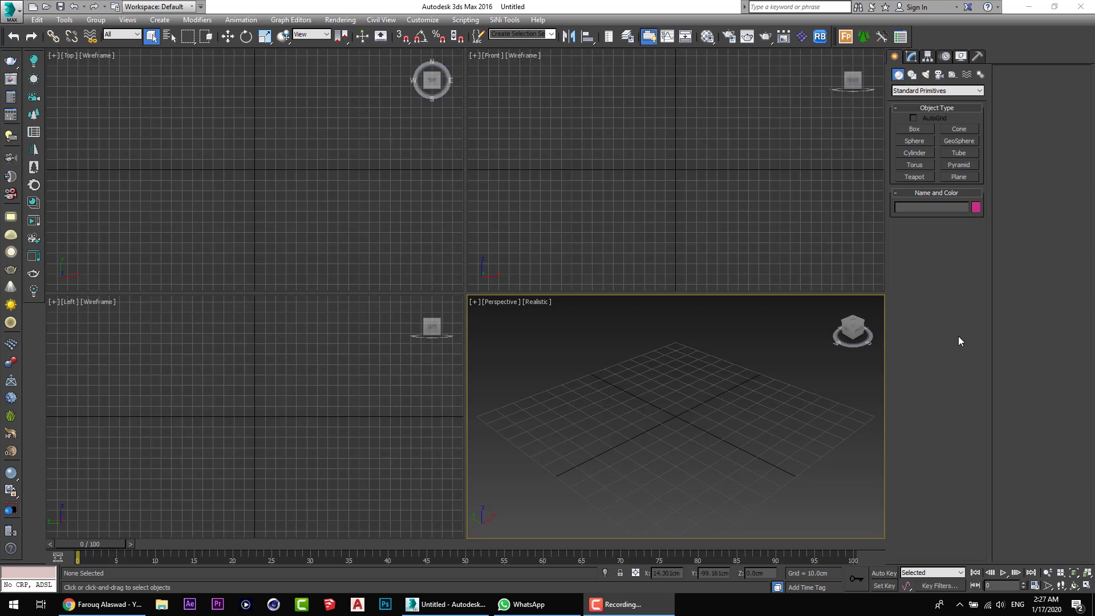
# Maximize the Perspective view and draw a ground plane about 243 by 223 cm over the grid
pyautogui.click(845, 36)
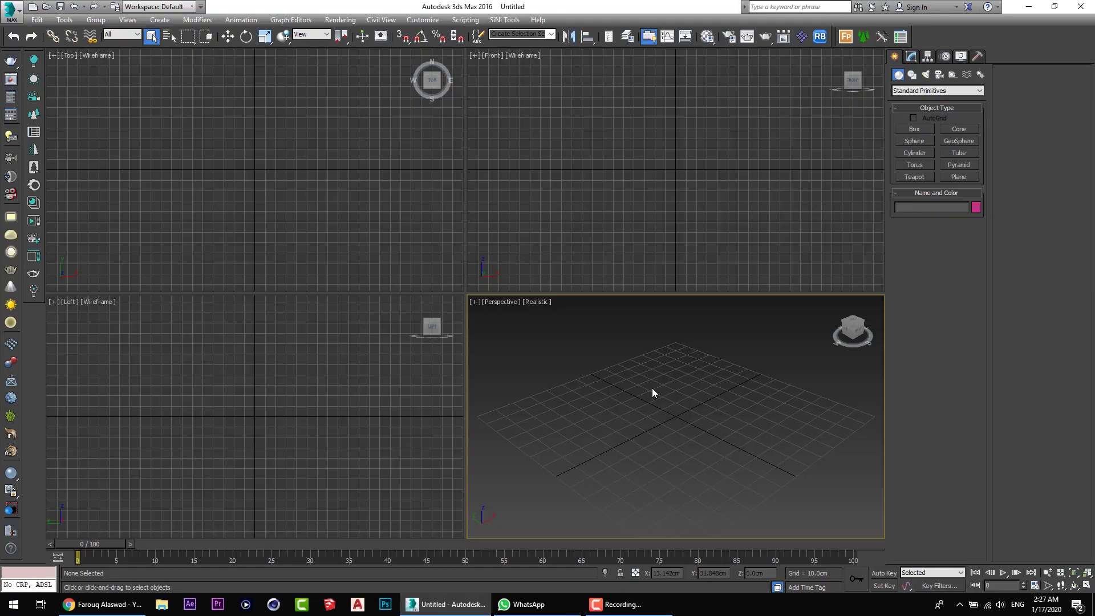
pyautogui.hotkey('alt', 'w')
pyautogui.keyDown('alt'); pyautogui.moveTo(661, 378); pyautogui.dragTo(629, 321, button='middle'); pyautogui.keyUp('alt')
pyautogui.click(959, 177)
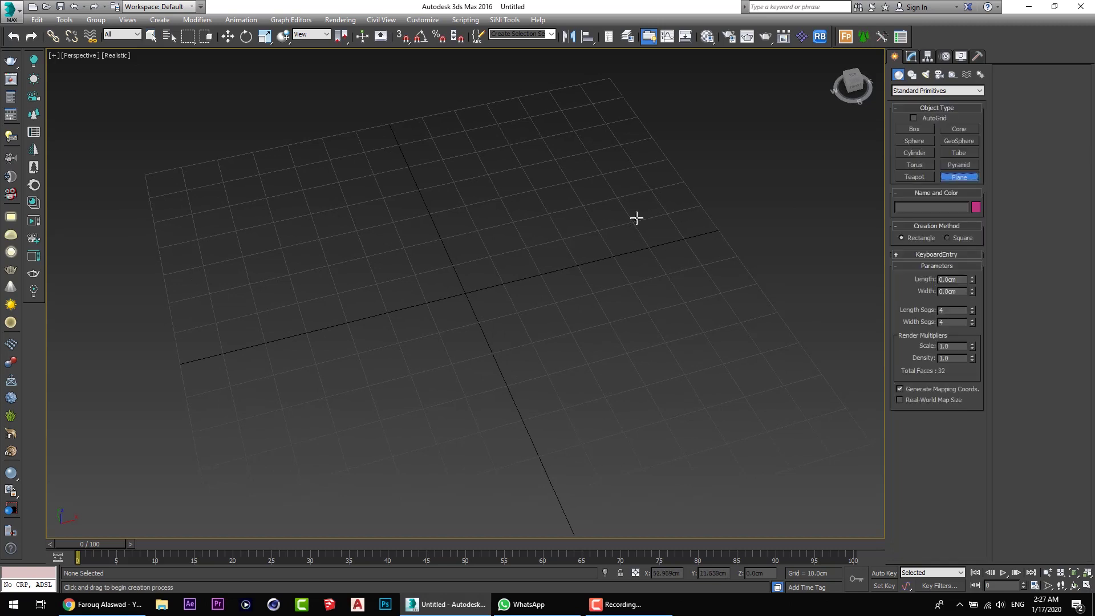
pyautogui.keyDown('alt'); pyautogui.moveTo(636, 218); pyautogui.dragTo(599, 242, button='middle'); pyautogui.keyUp('alt')
pyautogui.moveTo(739, 123); pyautogui.dragTo(388, 488)
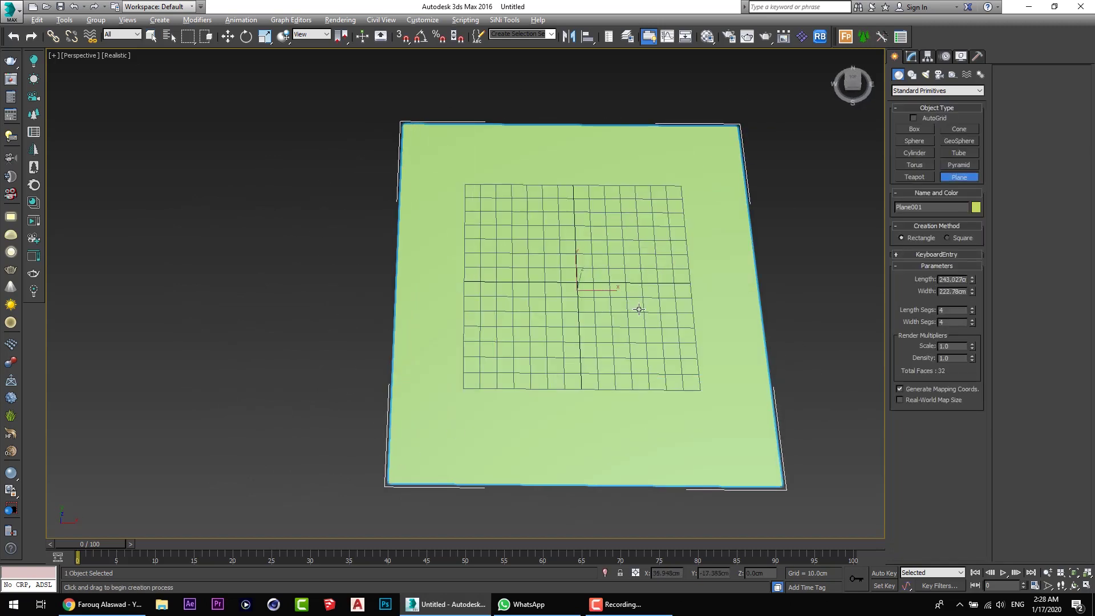
pyautogui.keyDown('alt'); pyautogui.moveTo(639, 309); pyautogui.dragTo(890, 234, button='middle'); pyautogui.keyUp('alt')
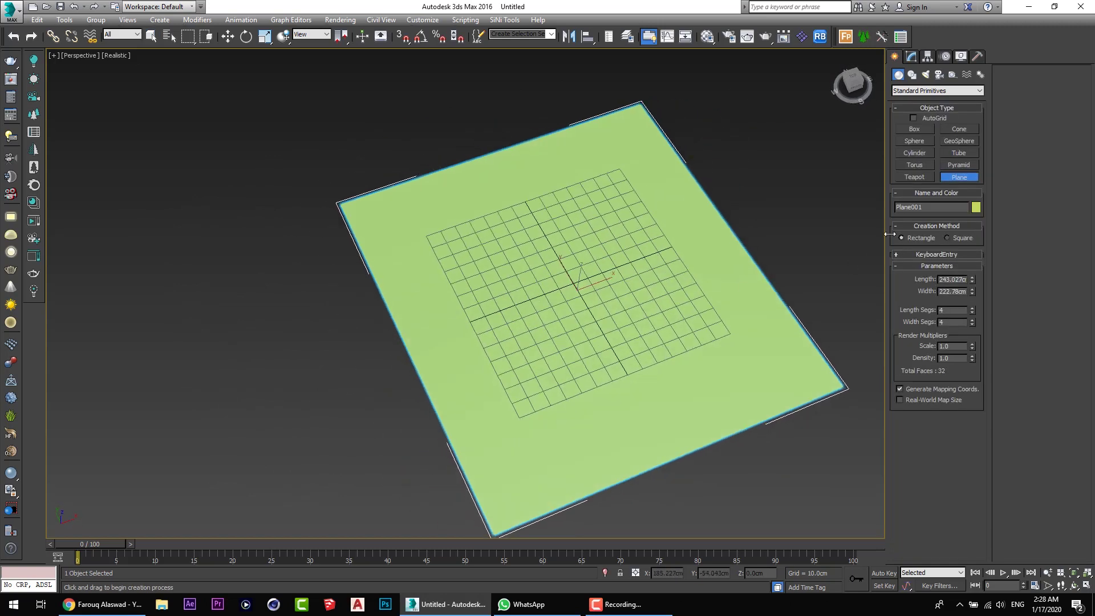
# Set the plane's length and width to 1000 cm each
pyautogui.click(952, 279)
pyautogui.write('1000')
pyautogui.press('Tab')
pyautogui.write('1')
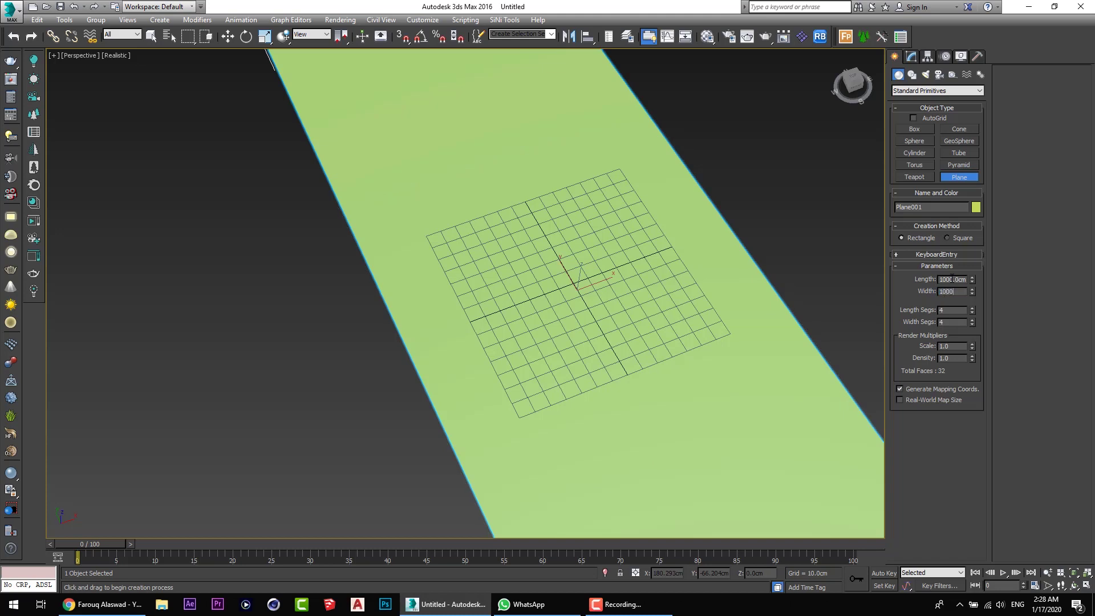
pyautogui.press('Return')
pyautogui.scroll(-5, 613, 316)
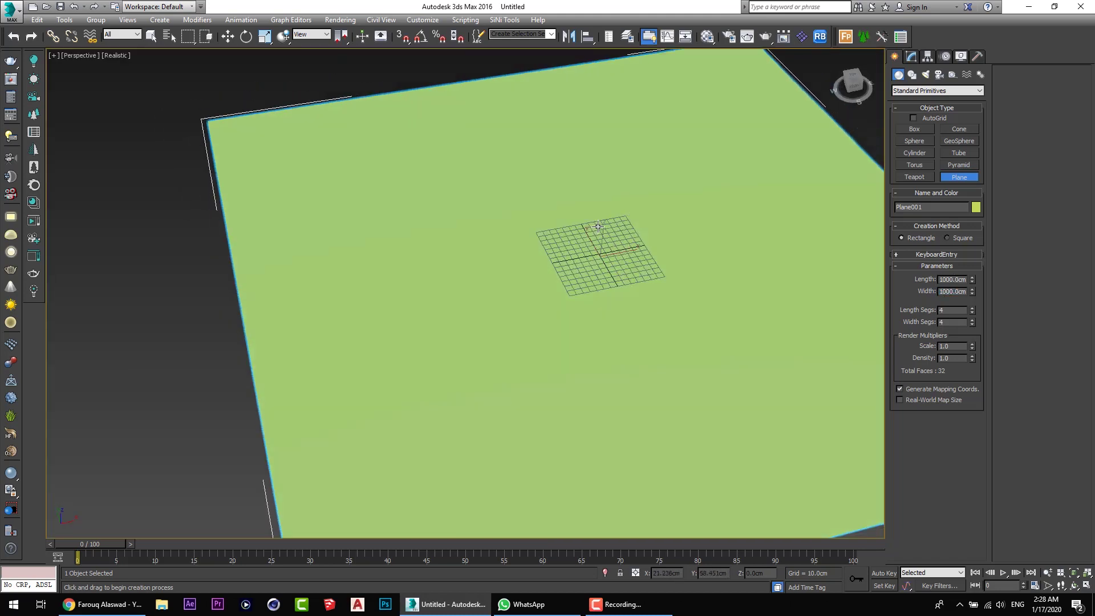
pyautogui.scroll(2, 613, 316)
# Move the plane to the world origin by setting its X and Y positions to 0
pyautogui.press('w')
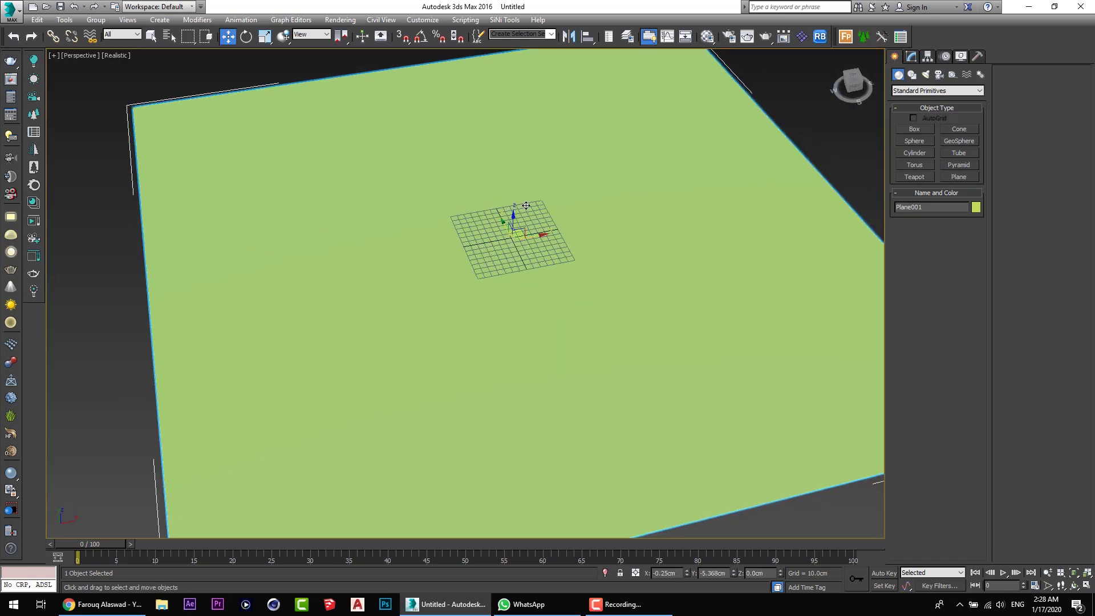
pyautogui.keyDown('alt'); pyautogui.moveTo(494, 262); pyautogui.dragTo(492, 228, button='middle'); pyautogui.keyUp('alt')
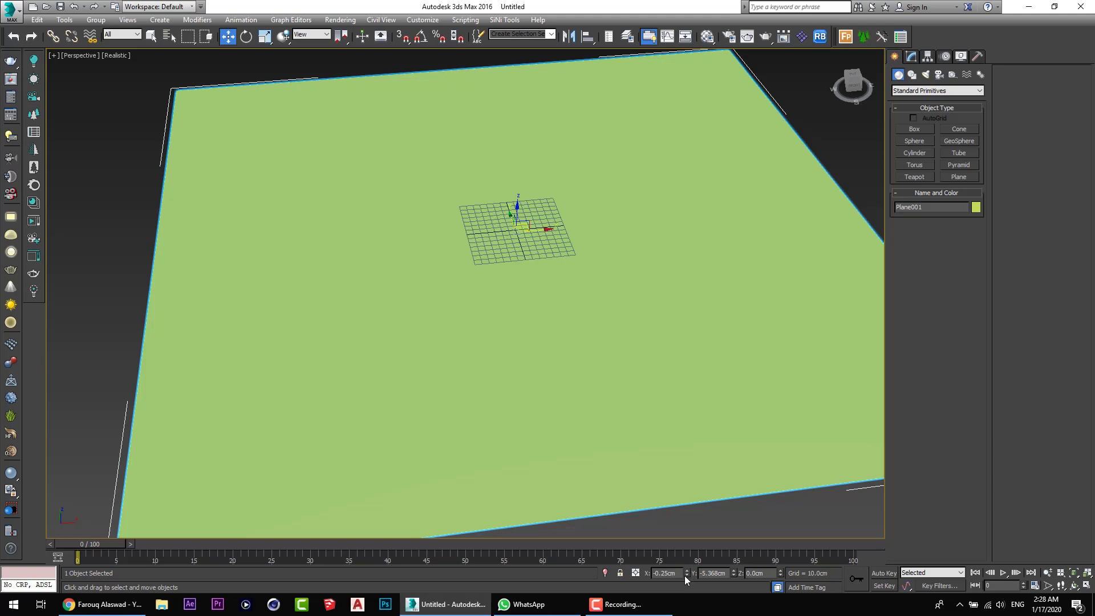
pyautogui.rightClick(686, 574)
pyautogui.rightClick(735, 574)
pyautogui.keyDown('alt'); pyautogui.moveTo(555, 331); pyautogui.dragTo(482, 299, button='middle'); pyautogui.keyUp('alt')
pyautogui.scroll(-3, 539, 353)
pyautogui.scroll(3, 589, 300)
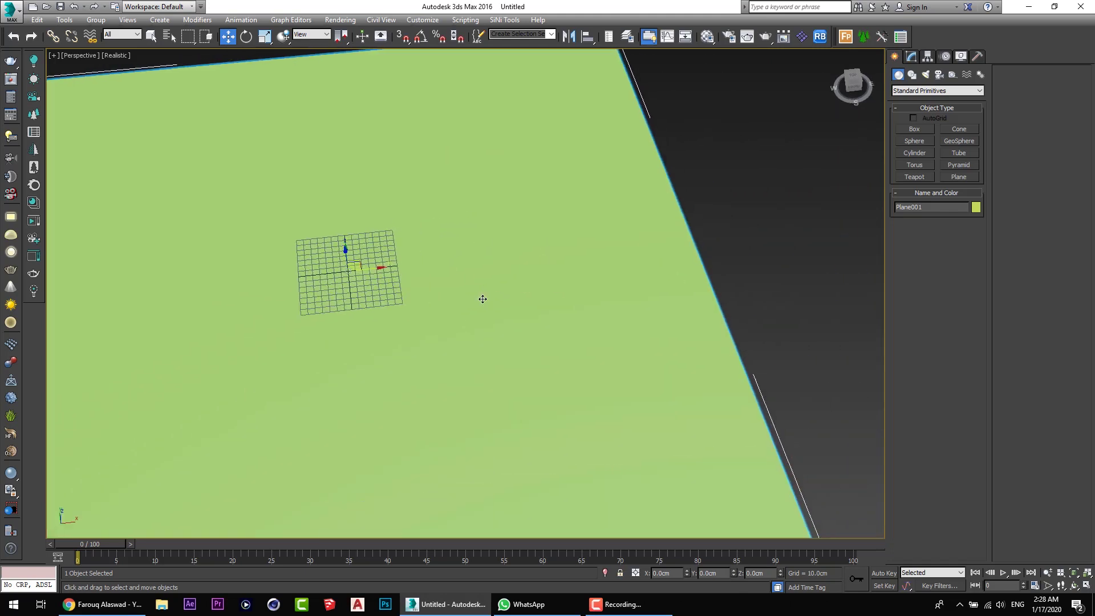
# Place a text spline beside the plane and make it read "Corona"
pyautogui.scroll(-3, 483, 298)
pyautogui.moveTo(629, 313); pyautogui.dragTo(585, 317, button='middle')
pyautogui.moveTo(374, 298)
pyautogui.keyDown('alt'); pyautogui.mouseDown(button='middle')
pyautogui.moveTo(352, 277)
pyautogui.moveTo(364, 279)
pyautogui.mouseUp(button='middle'); pyautogui.keyUp('alt')
pyautogui.moveTo(342, 285); pyautogui.dragTo(403, 288, button='middle')
pyautogui.keyDown('alt'); pyautogui.moveTo(292, 296); pyautogui.dragTo(328, 298, button='middle'); pyautogui.keyUp('alt')
pyautogui.keyDown('alt'); pyautogui.moveTo(430, 280); pyautogui.dragTo(484, 293, button='middle'); pyautogui.keyUp('alt')
pyautogui.click(912, 74)
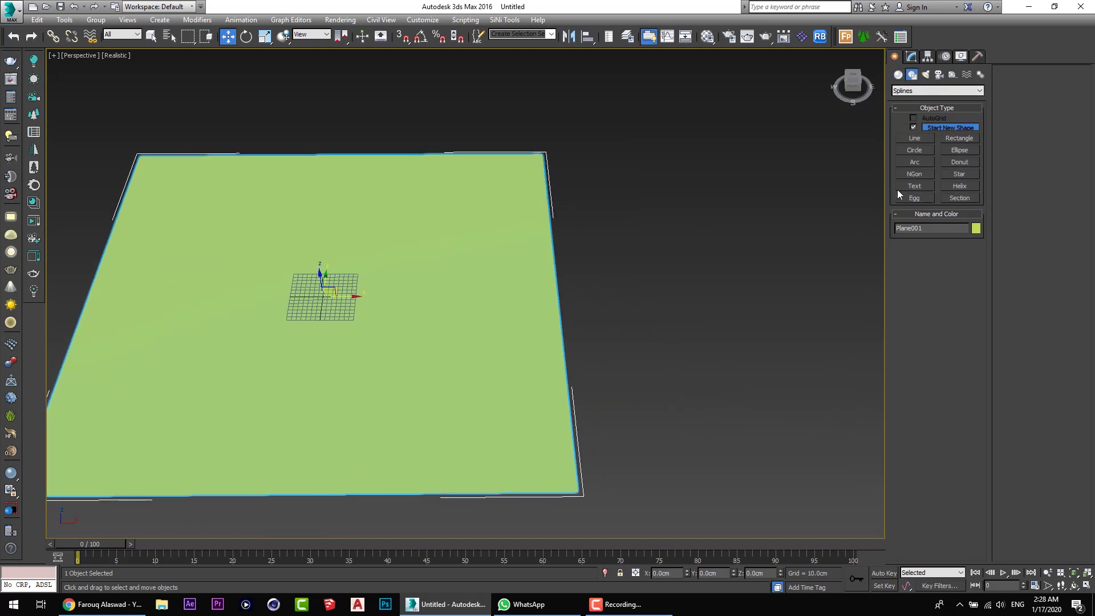
pyautogui.click(915, 186)
pyautogui.click(683, 347)
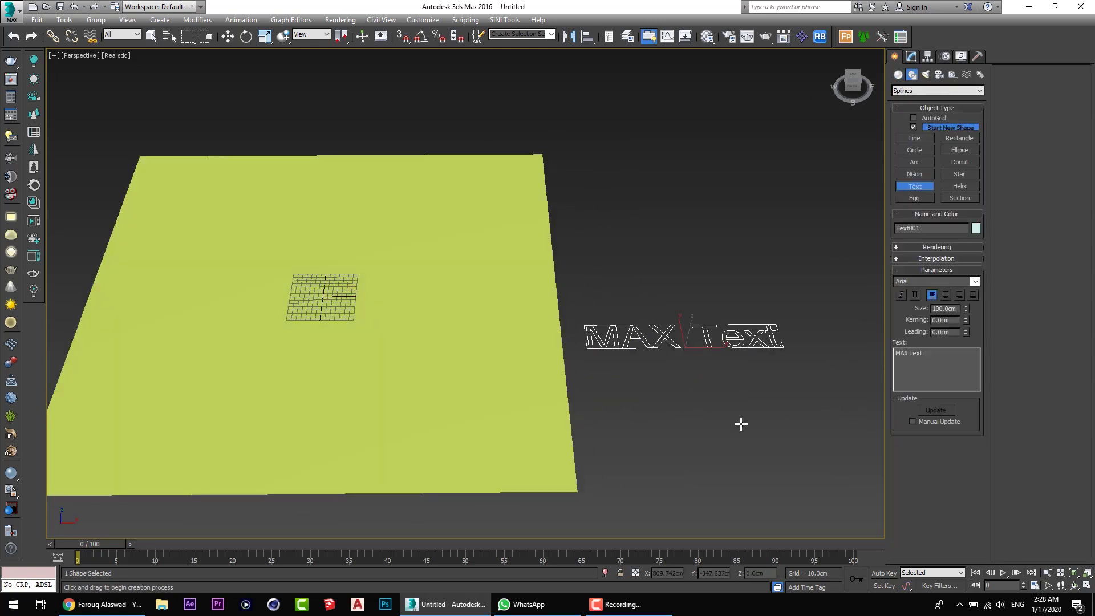
pyautogui.click(934, 366)
pyautogui.write('Corona')
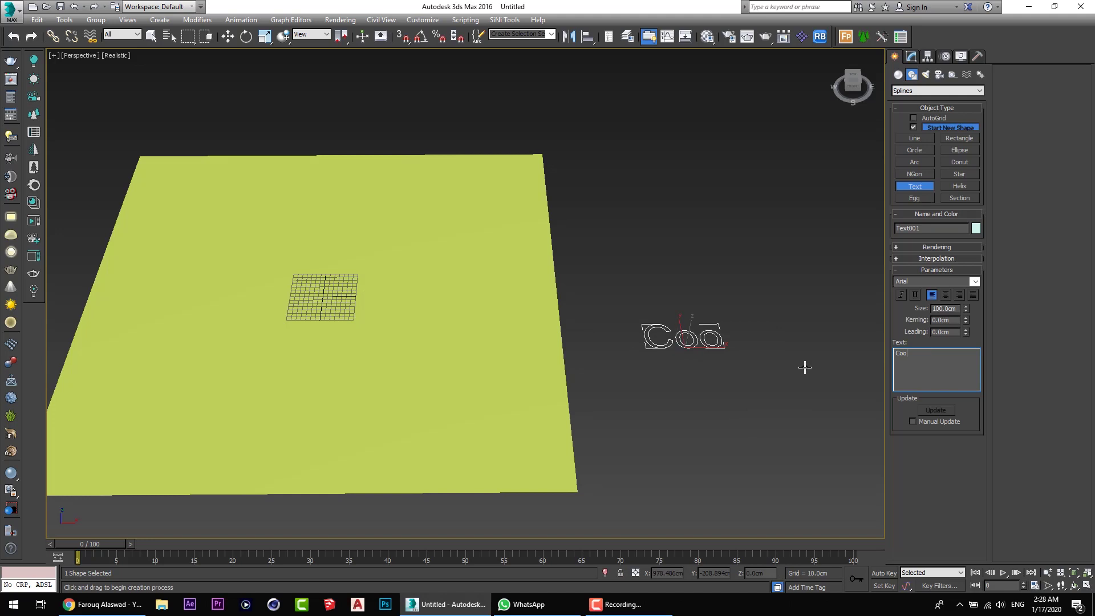
pyautogui.rightClick(651, 302)
# Stand the text upright by rotating it 90 degrees about the X axis with angle snap enabled
pyautogui.press('e')
pyautogui.press('a')
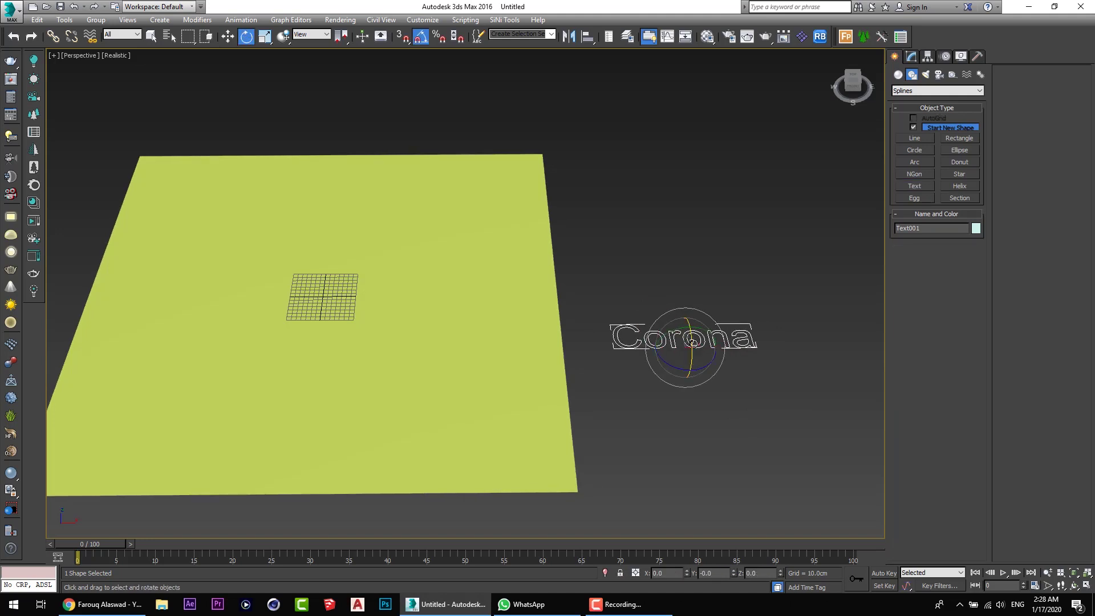
pyautogui.moveTo(693, 339); pyautogui.dragTo(700, 390)
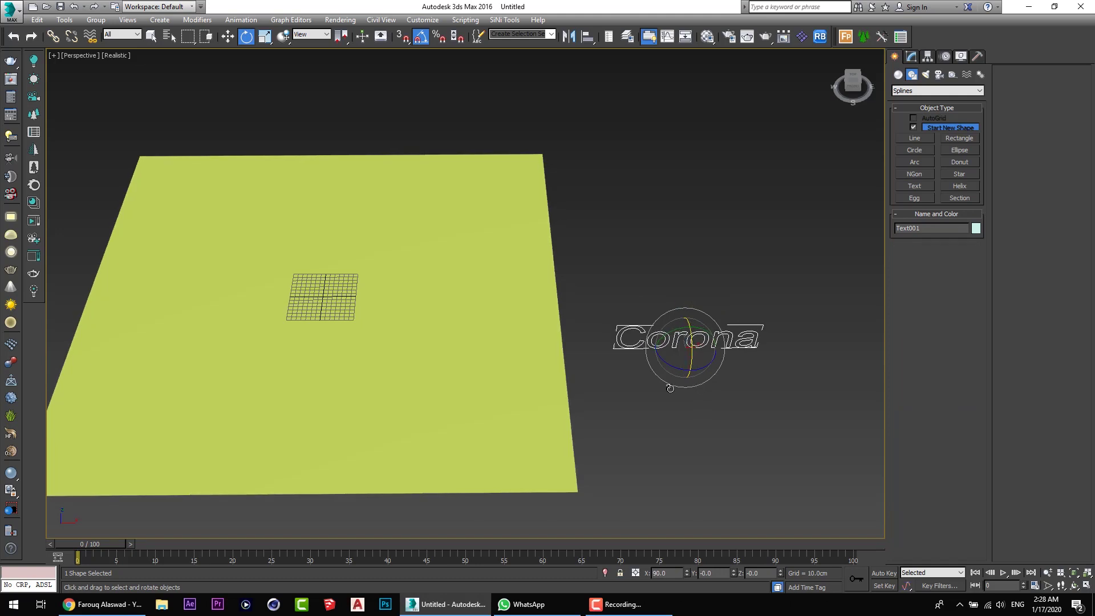
pyautogui.keyDown('alt'); pyautogui.moveTo(670, 389); pyautogui.dragTo(689, 392, button='middle'); pyautogui.keyUp('alt')
pyautogui.scroll(3, 689, 391)
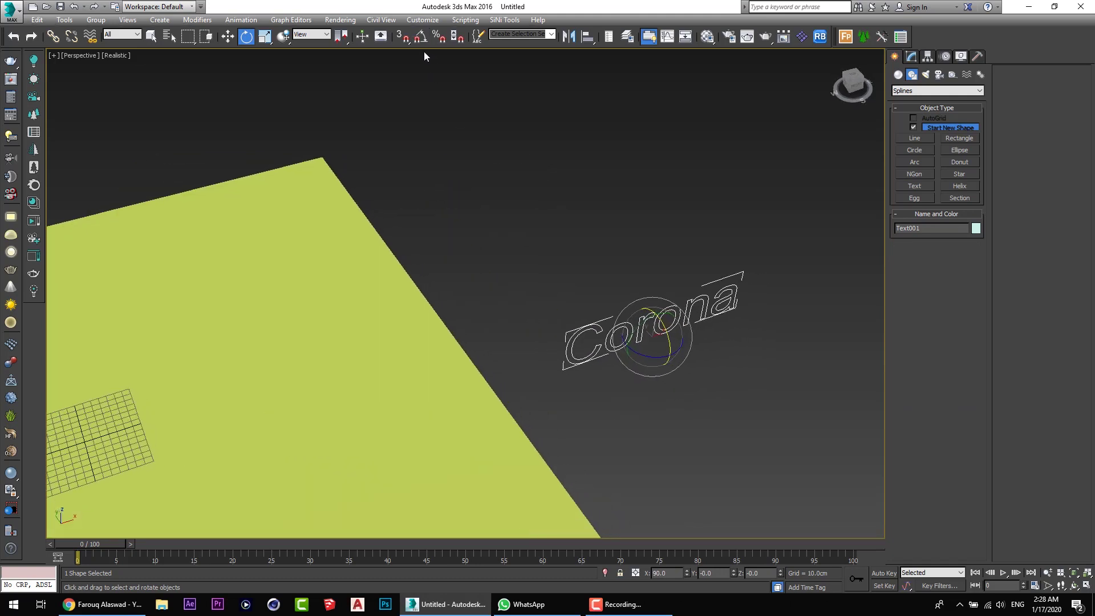
# Add an Extrude modifier to the text with an amount of 10 cm
pyautogui.moveTo(616, 255); pyautogui.dragTo(454, 297, button='middle')
pyautogui.click(912, 56)
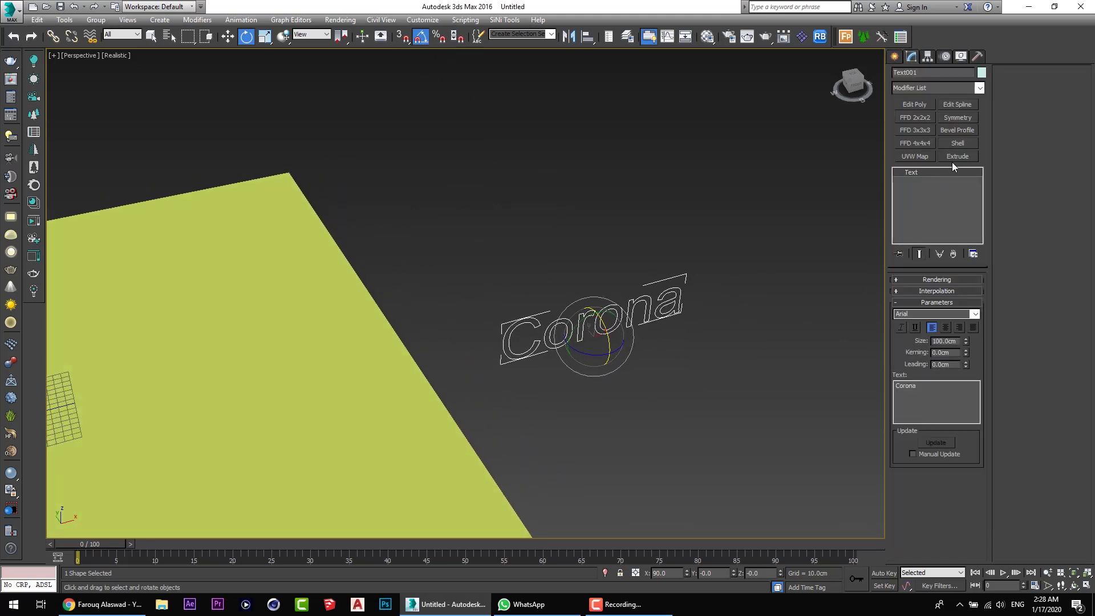
pyautogui.click(956, 158)
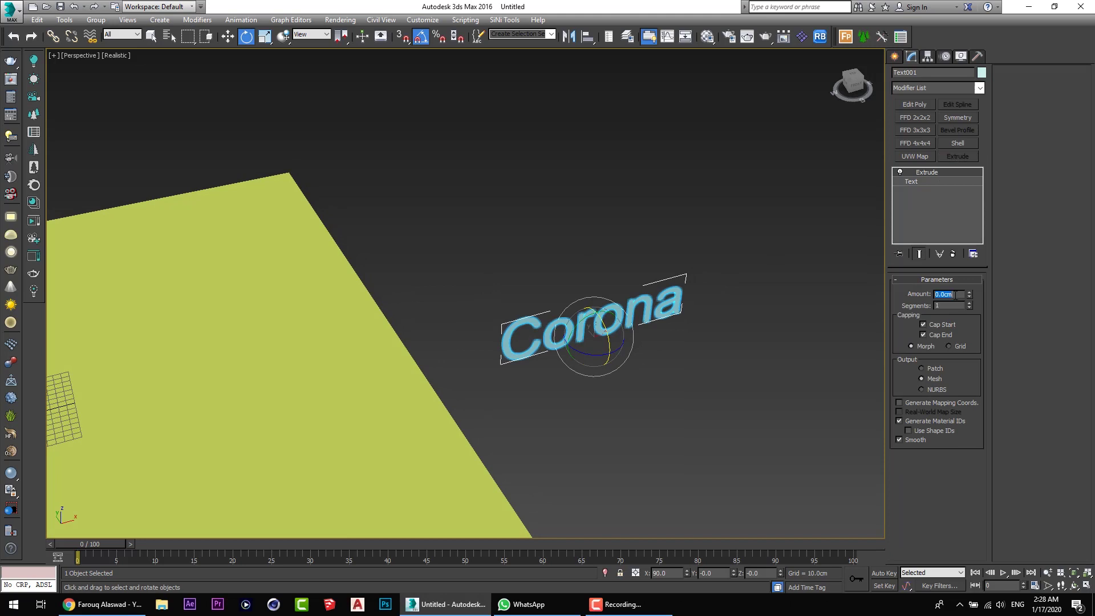
pyautogui.press('Return')
# Align the text's center to the plane's center in X and Y position only
pyautogui.press('w')
pyautogui.scroll(-3, 657, 269)
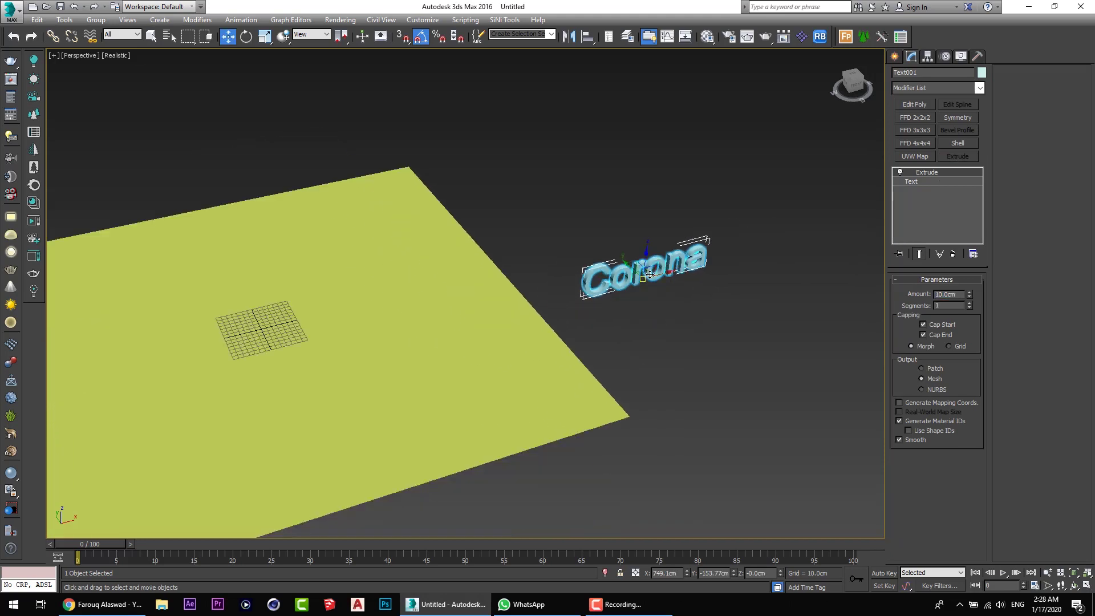
pyautogui.moveTo(657, 268); pyautogui.dragTo(741, 288, button='middle')
pyautogui.moveTo(416, 342); pyautogui.dragTo(502, 347, button='middle')
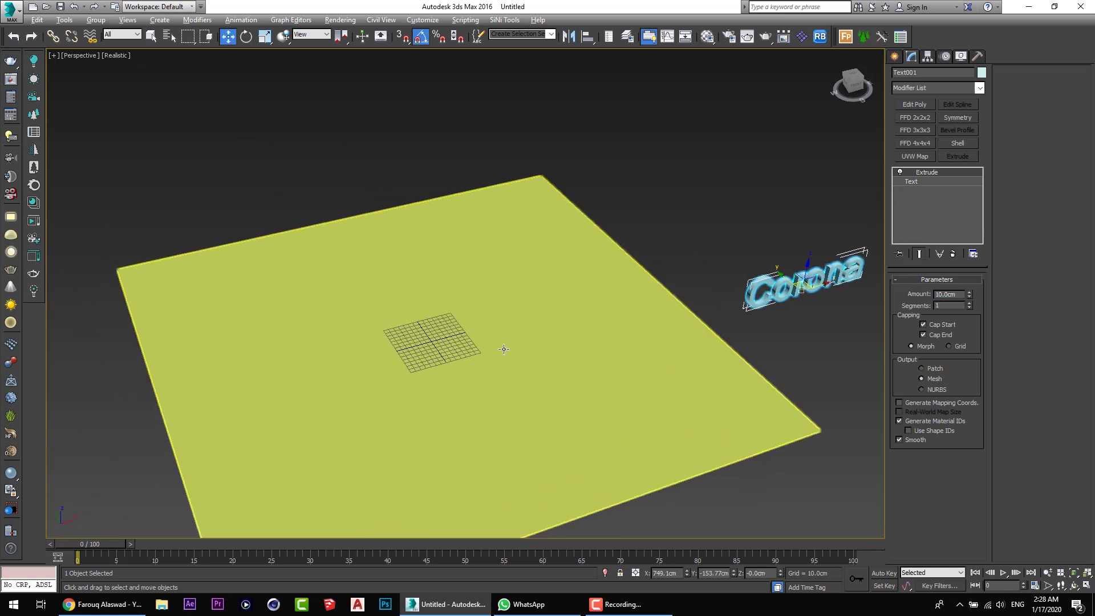
pyautogui.hotkey('alt', 'a')
pyautogui.click(566, 287)
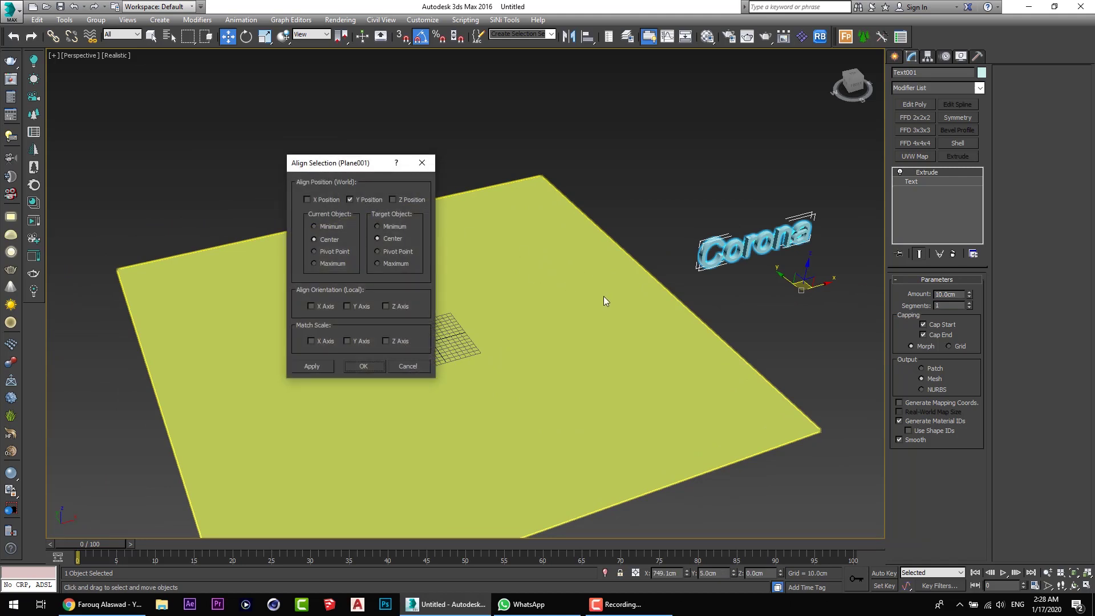
pyautogui.click(307, 199)
pyautogui.click(392, 199)
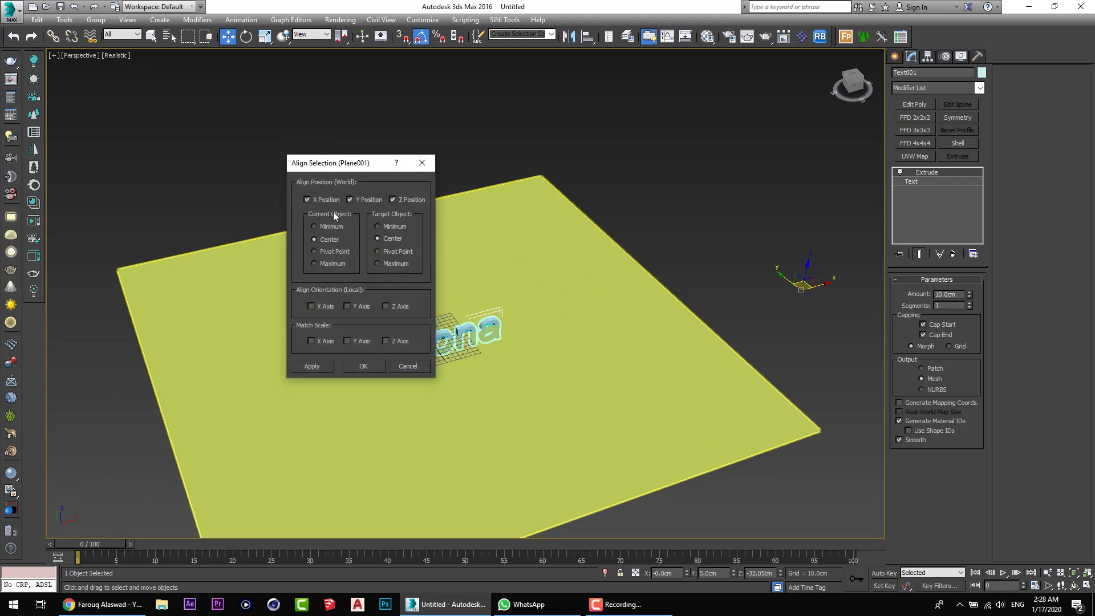
pyautogui.click(394, 200)
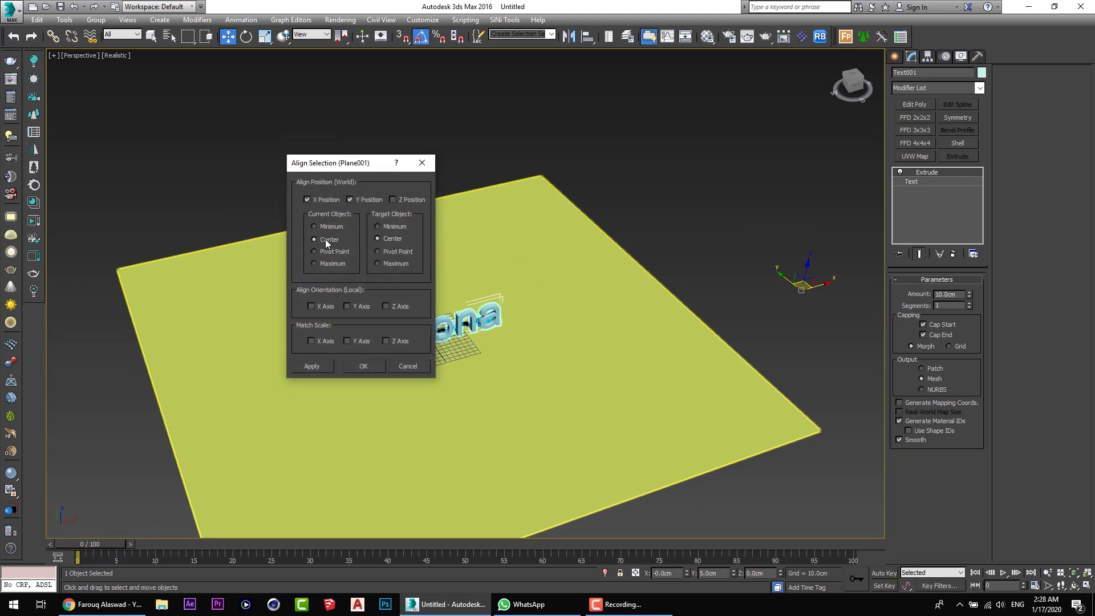
pyautogui.click(313, 366)
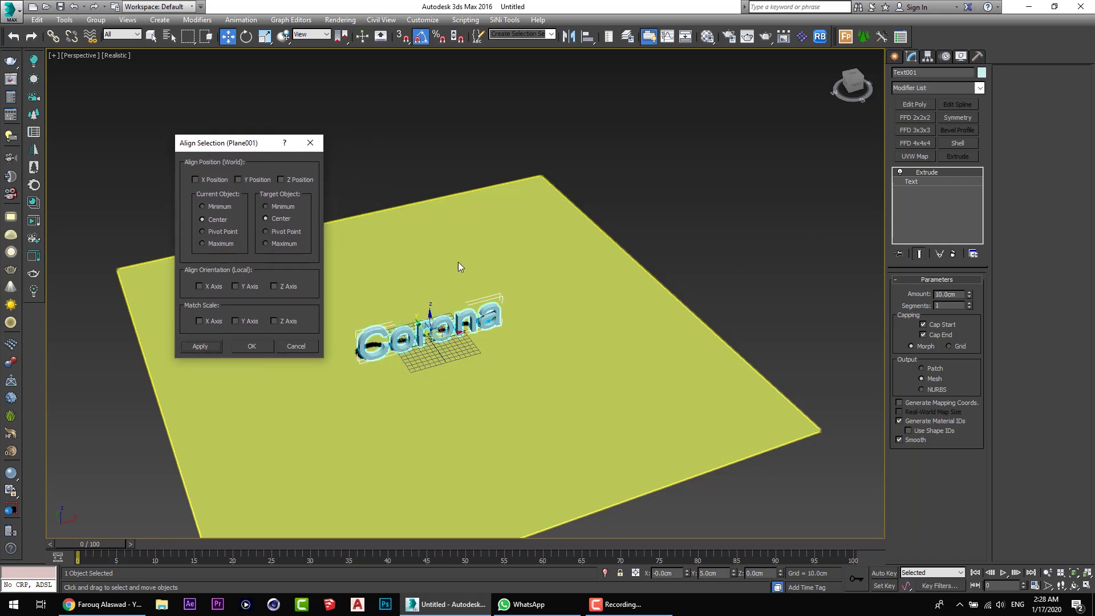
# Align the text's minimum to the plane's maximum in Z position so it rests on the surface
pyautogui.click(296, 180)
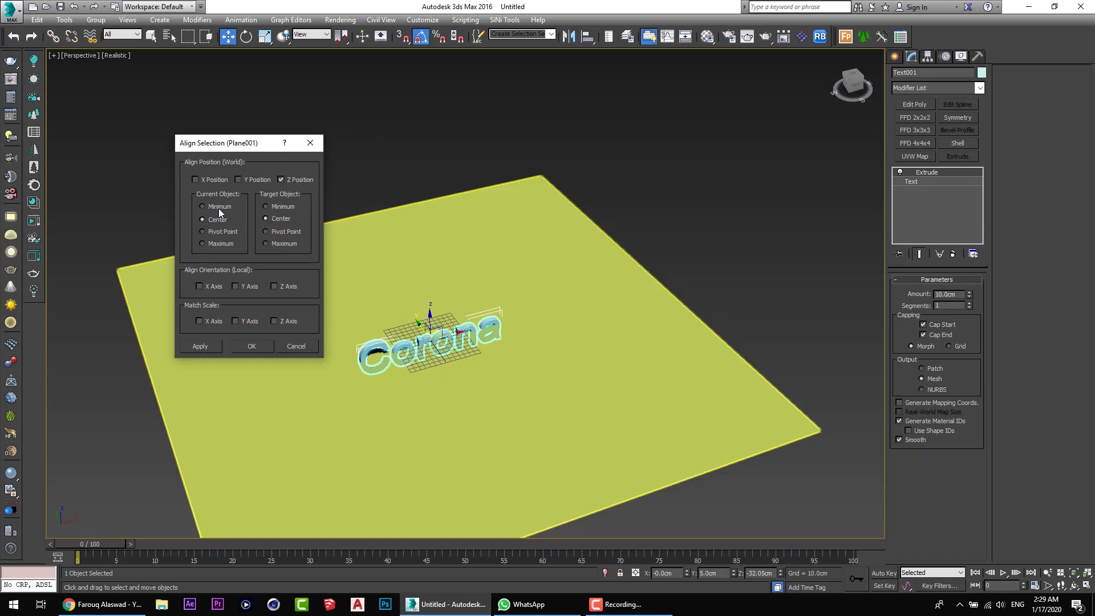
pyautogui.click(204, 208)
pyautogui.click(277, 244)
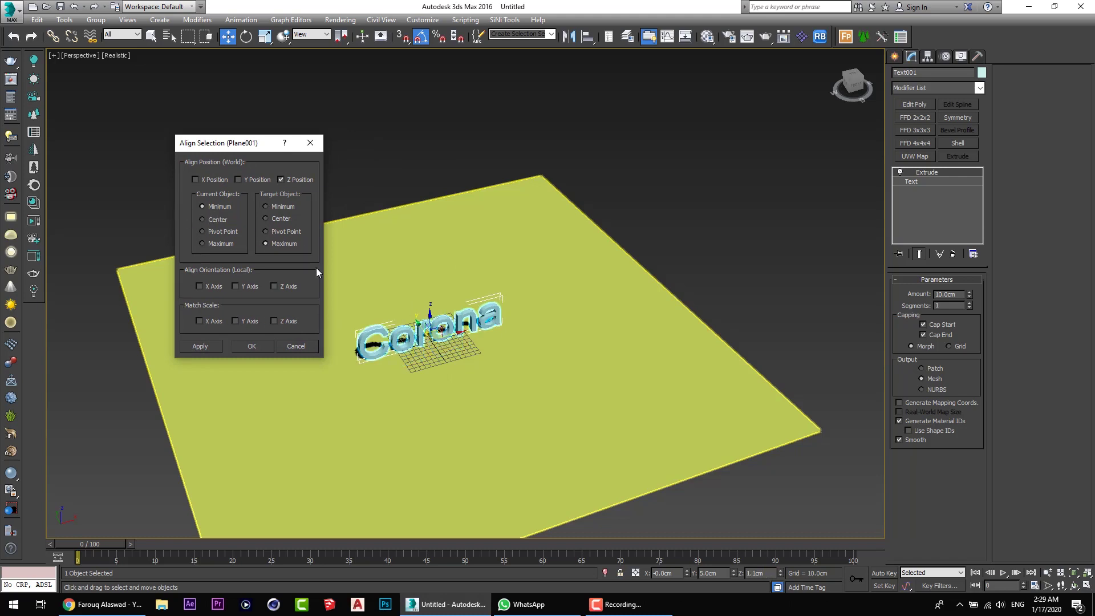
pyautogui.click(255, 347)
# Inspect up close how the base of the lettering meets the plane
pyautogui.scroll(3, 402, 379)
pyautogui.keyDown('alt'); pyautogui.moveTo(402, 379); pyautogui.dragTo(518, 331, button='middle'); pyautogui.keyUp('alt')
pyautogui.scroll(3, 406, 372)
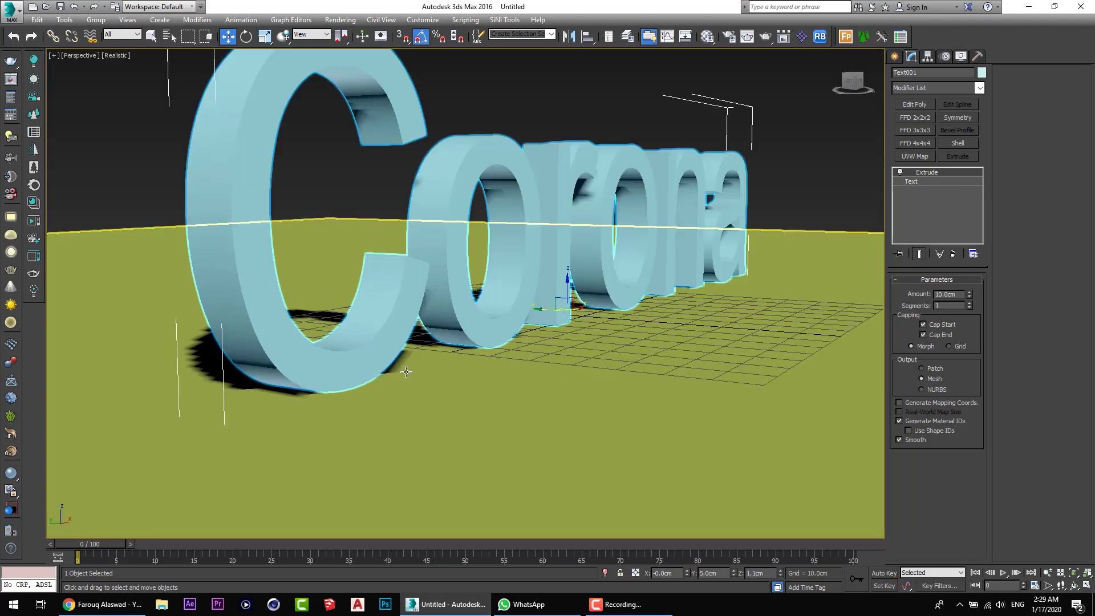
pyautogui.keyDown('alt'); pyautogui.moveTo(406, 373); pyautogui.dragTo(354, 370, button='middle'); pyautogui.keyUp('alt')
pyautogui.scroll(-4, 434, 358)
pyautogui.moveTo(479, 351); pyautogui.dragTo(406, 341, button='middle')
pyautogui.keyDown('alt'); pyautogui.moveTo(406, 341); pyautogui.dragTo(428, 394, button='middle'); pyautogui.keyUp('alt')
pyautogui.scroll(-7, 450, 355)
# Create a targeted CoronaCam in the Top view, running from near the plane's front edge through the text toward its back edge
pyautogui.hotkey('alt', 'w')
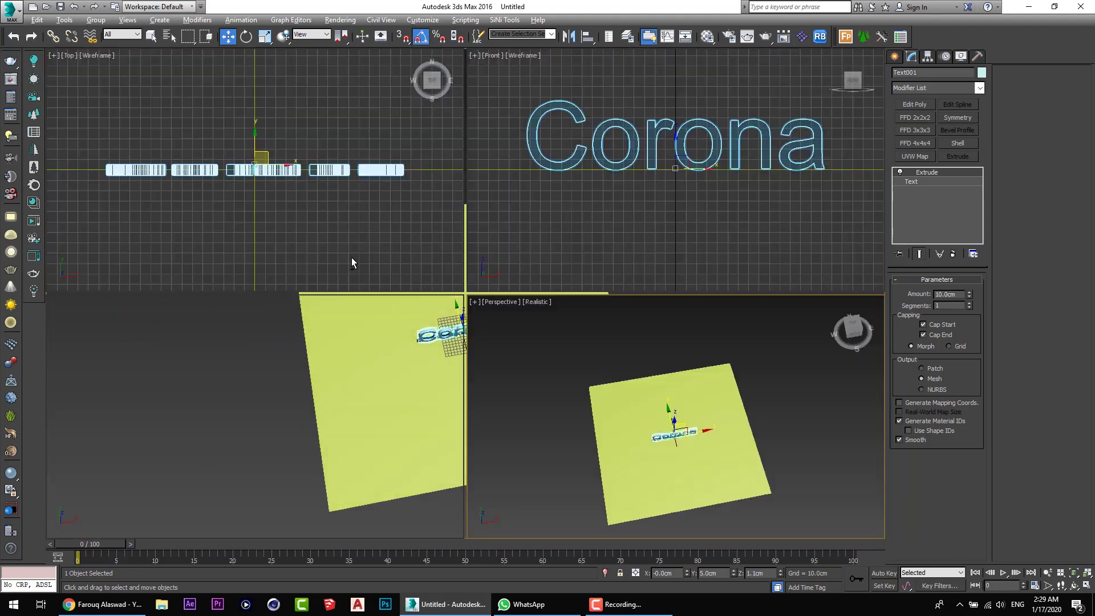
pyautogui.middleClick(351, 258)
pyautogui.hotkey('alt', 'w')
pyautogui.scroll(-6, 388, 241)
pyautogui.moveTo(418, 303); pyautogui.dragTo(389, 327, button='middle')
pyautogui.click(33, 97)
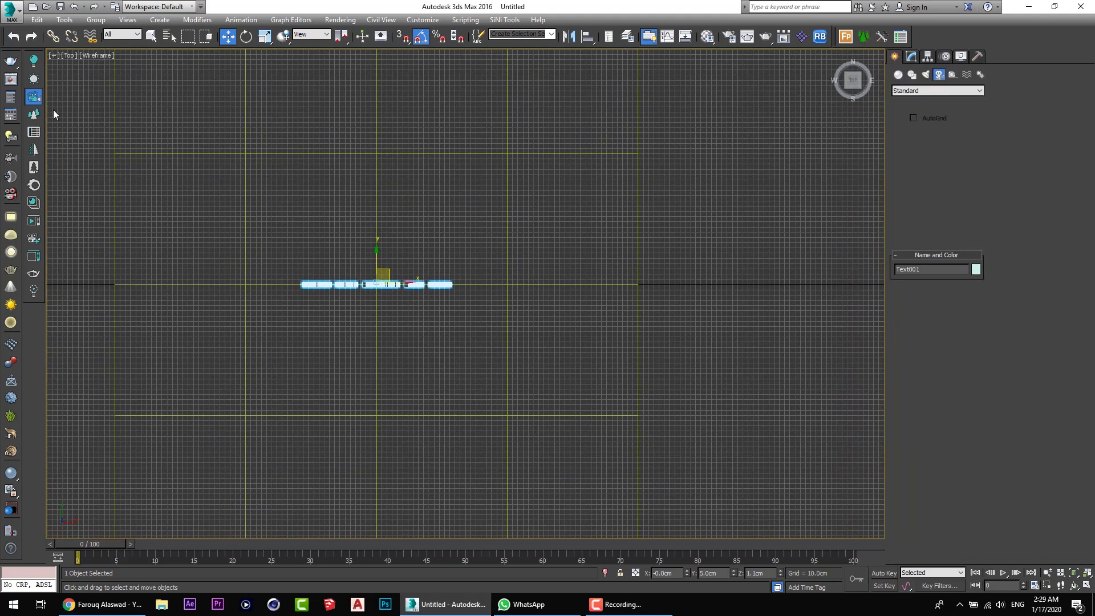
pyautogui.scroll(-2, 342, 254)
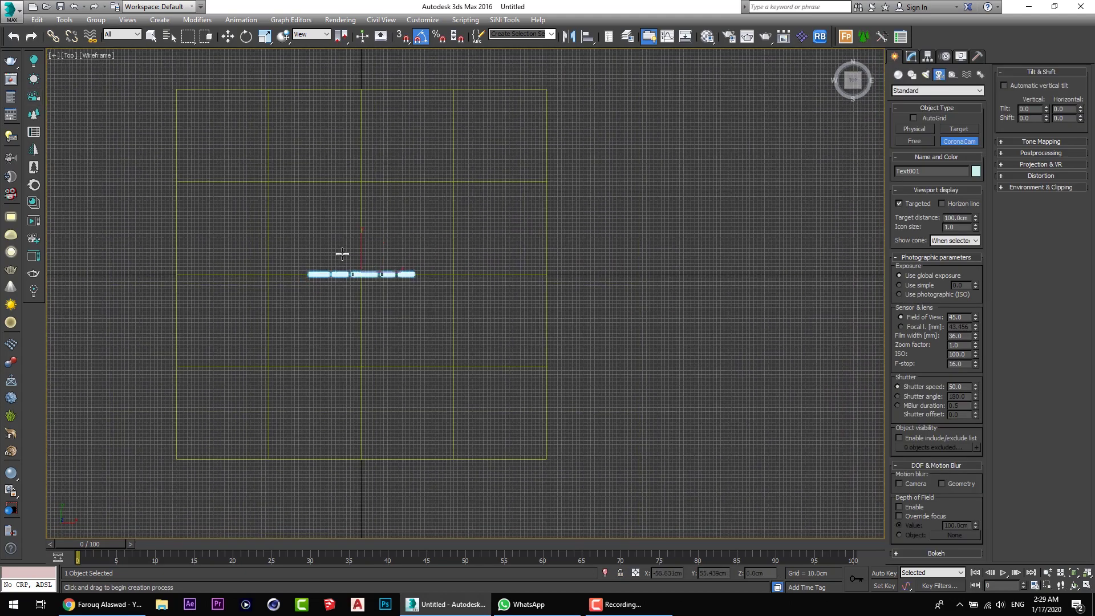
pyautogui.scroll(-2, 342, 253)
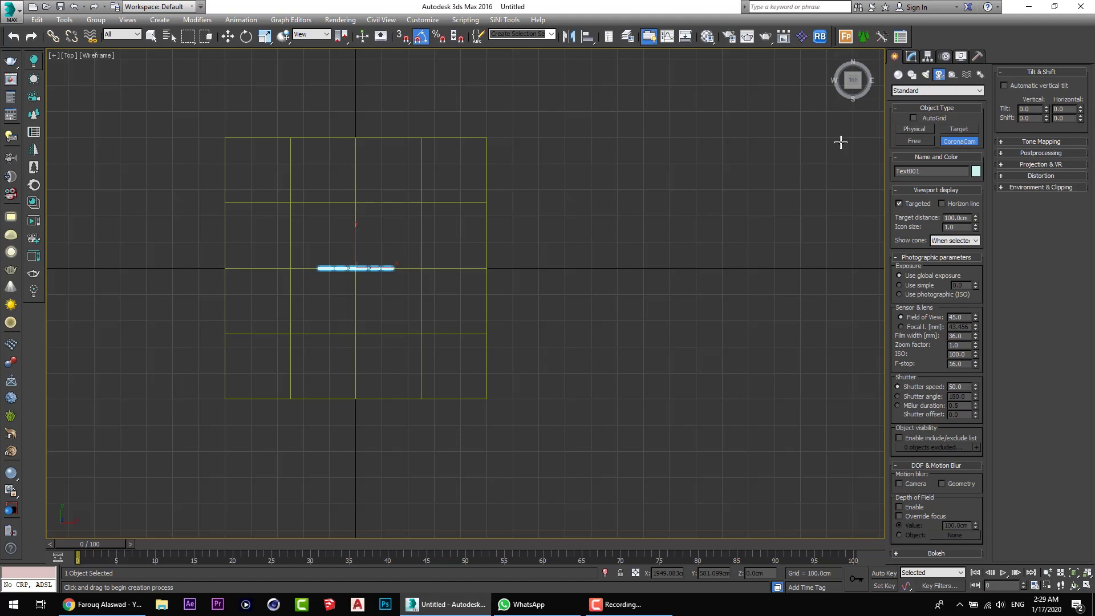
pyautogui.scroll(2, 357, 377)
pyautogui.moveTo(358, 376); pyautogui.dragTo(391, 420, button='middle')
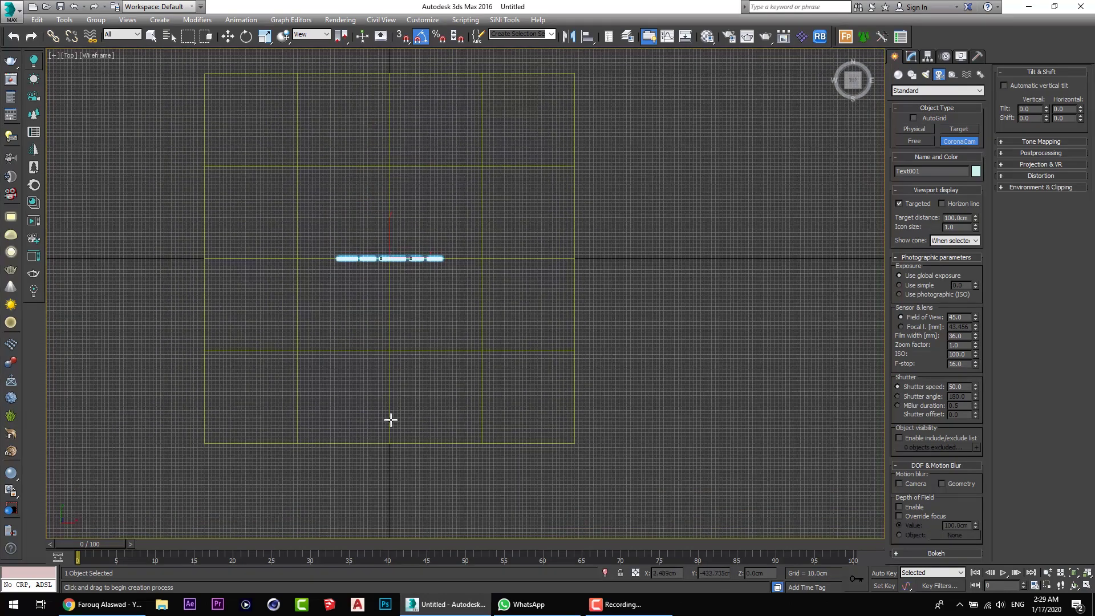
pyautogui.moveTo(390, 422); pyautogui.dragTo(390, 80)
pyautogui.press('w')
# Maximize the Left viewport and switch it to the Corona camera's view
pyautogui.hotkey('alt', 'w')
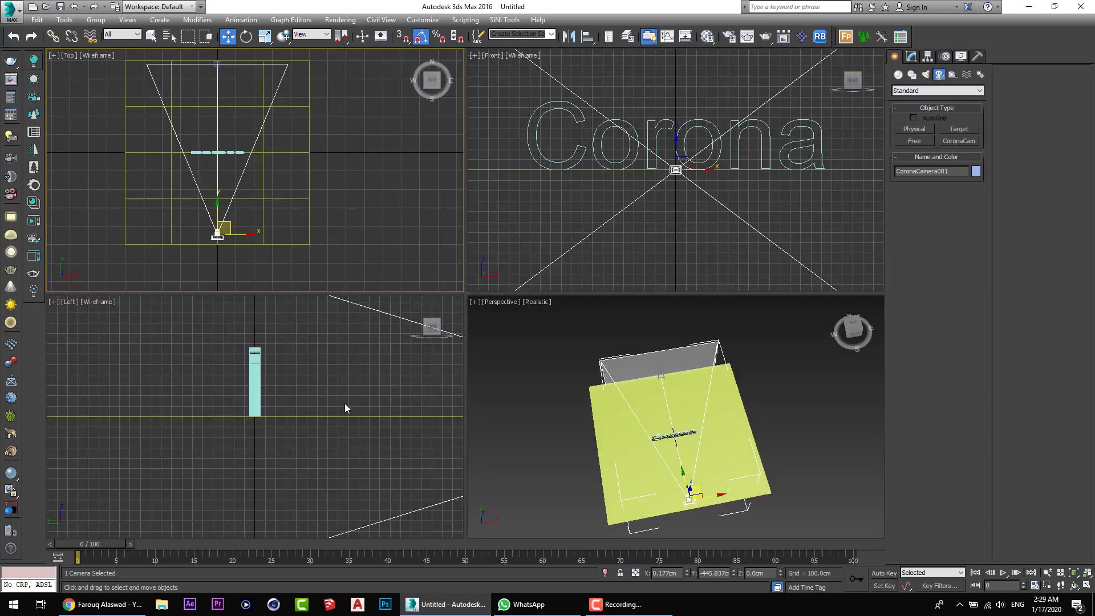
pyautogui.rightClick(321, 404)
pyautogui.hotkey('alt', 'w')
pyautogui.press('c')
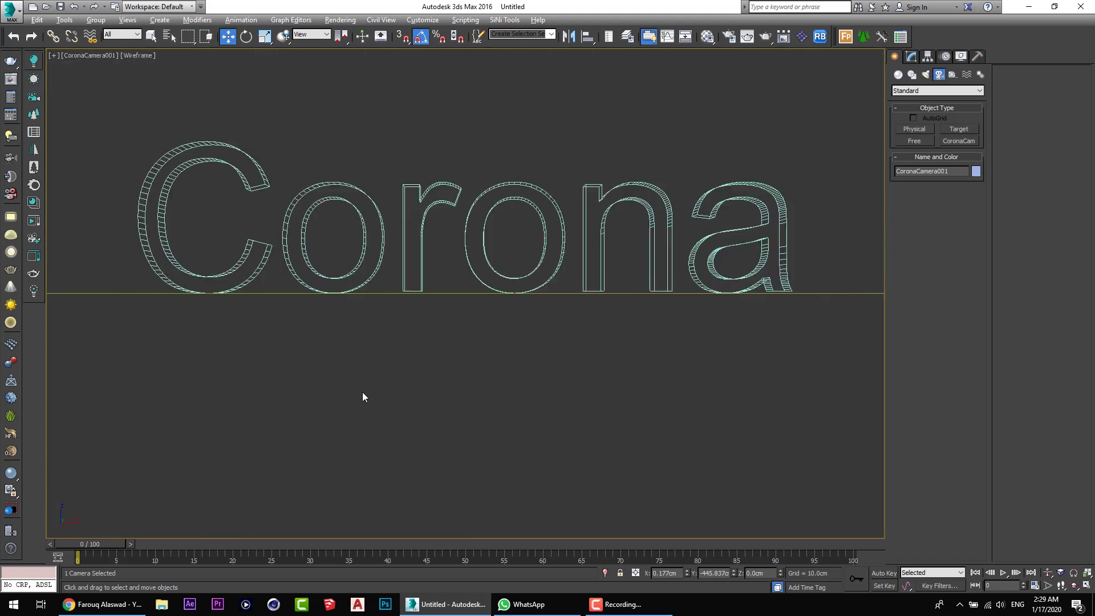
# Turn on realistic shading in the camera view and raise the camera to a height of about 40 cm
pyautogui.moveTo(432, 283)
pyautogui.keyDown('shift'); pyautogui.mouseDown(button='middle')
pyautogui.moveTo(435, 313)
pyautogui.moveTo(435, 282)
pyautogui.mouseUp(button='middle'); pyautogui.keyUp('shift')
pyautogui.hotkey('ctrl', 'z')
pyautogui.press('F3')
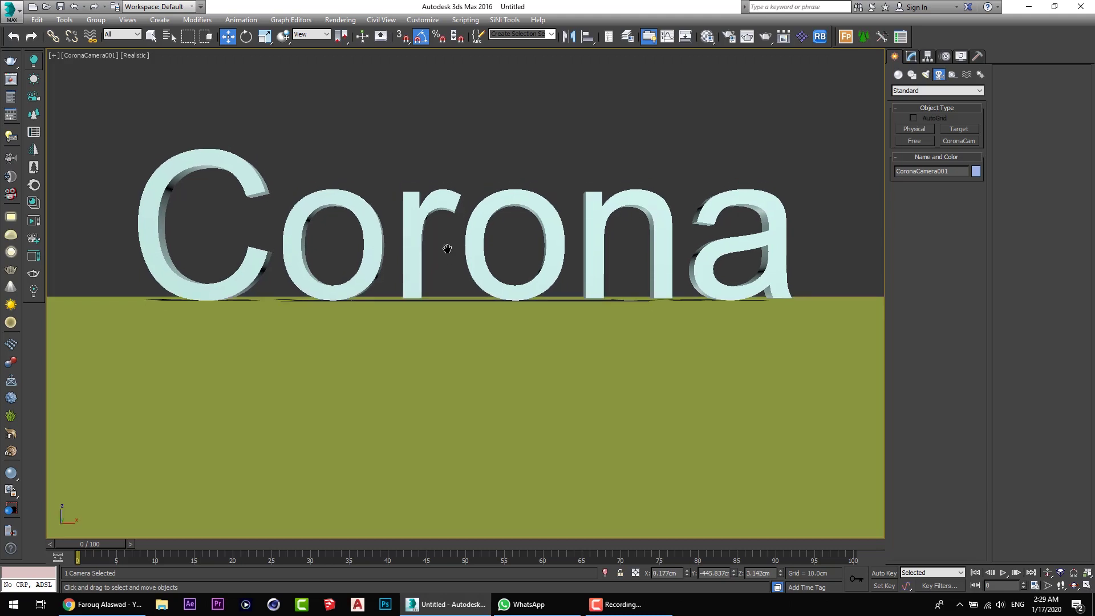
pyautogui.moveTo(447, 249); pyautogui.dragTo(446, 305, button='middle')
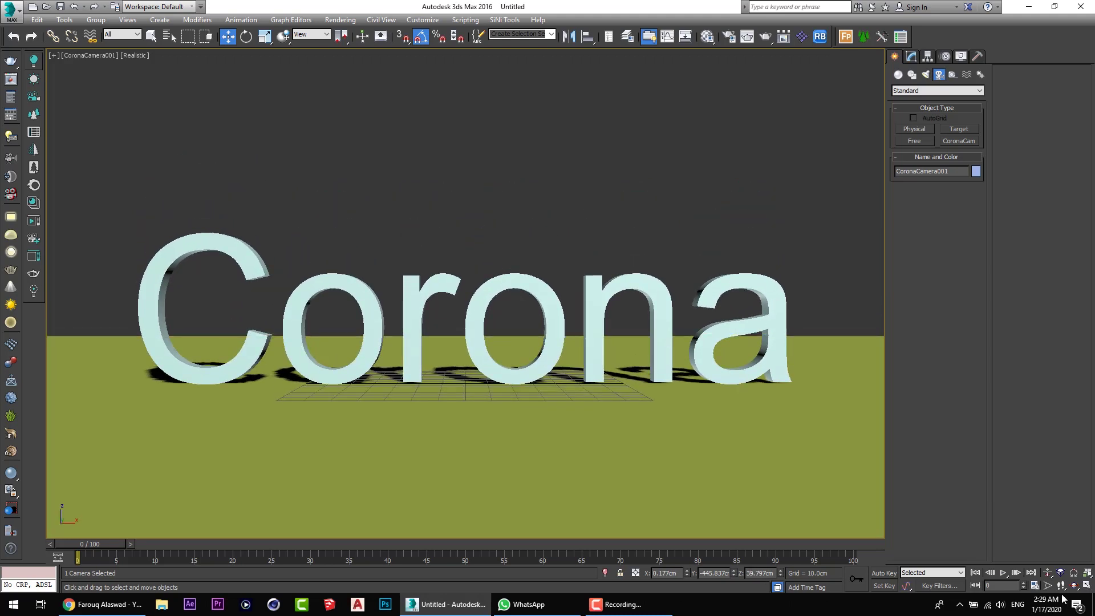
# Dolly the Corona camera back to about -650 cm in Y and shift its view so the text sits slightly lower in frame
pyautogui.click(1047, 572)
pyautogui.moveTo(518, 317); pyautogui.dragTo(518, 332)
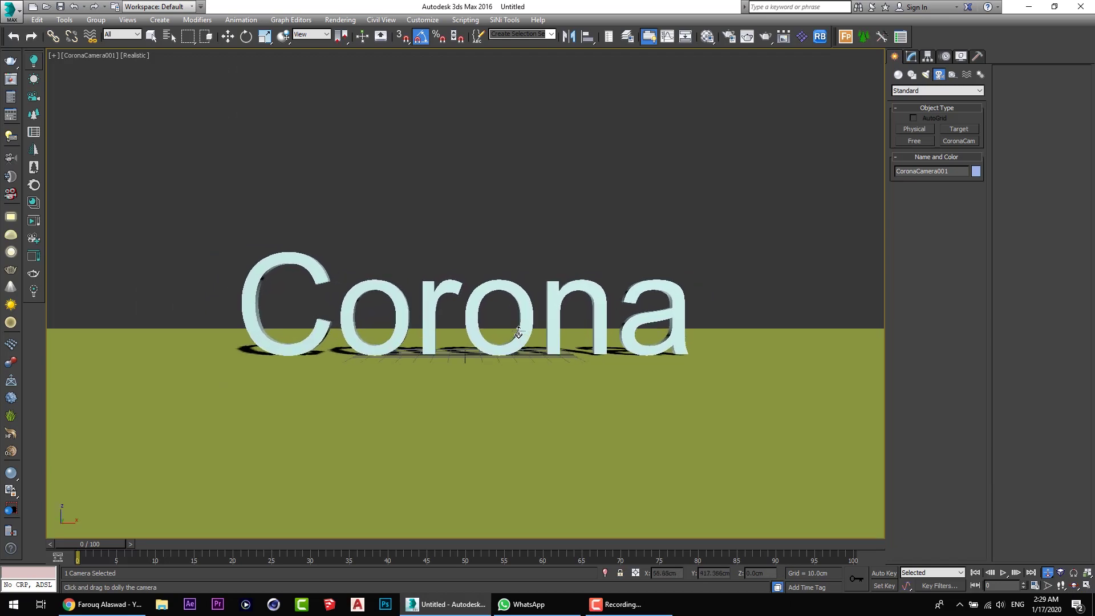
pyautogui.press('w')
pyautogui.moveTo(500, 262); pyautogui.dragTo(498, 267, button='middle')
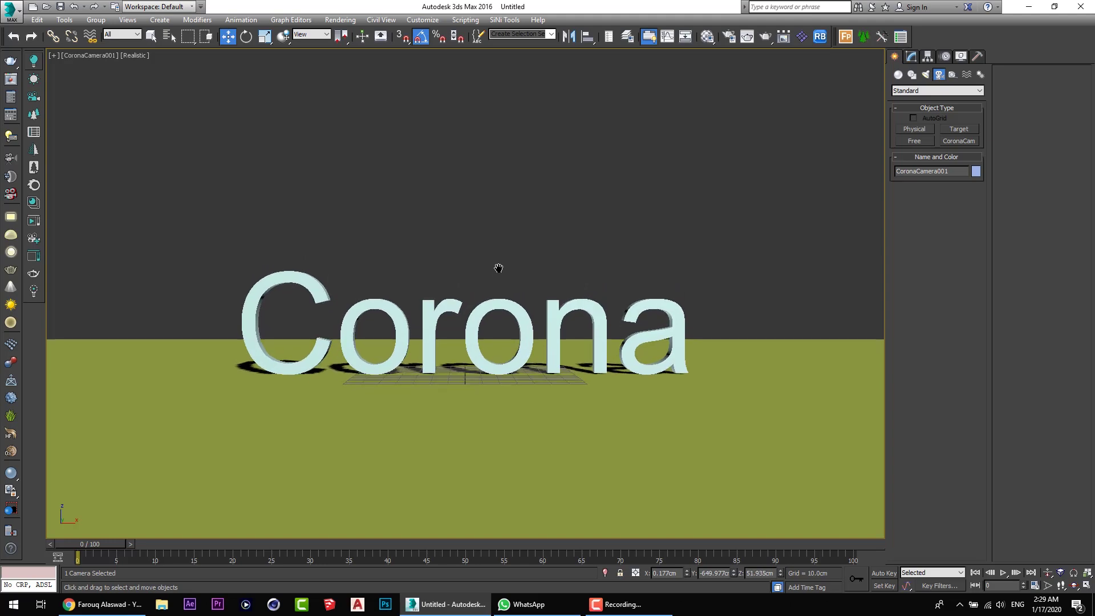
# Move the Corona text forward along the camera axis toward the camera, to about -185 cm in Y
pyautogui.hotkey('alt', 'w')
pyautogui.middleClick(292, 196)
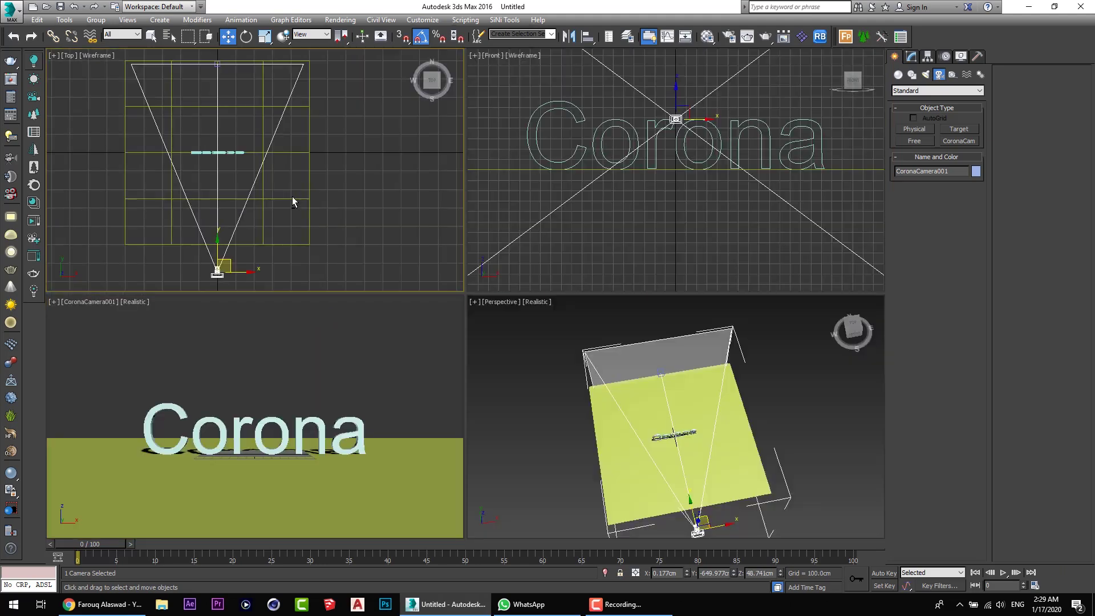
pyautogui.hotkey('alt', 'w')
pyautogui.scroll(-4, 434, 231)
pyautogui.moveTo(434, 231); pyautogui.dragTo(440, 240, button='middle')
pyautogui.scroll(2, 440, 242)
pyautogui.moveTo(468, 287); pyautogui.dragTo(521, 299, button='middle')
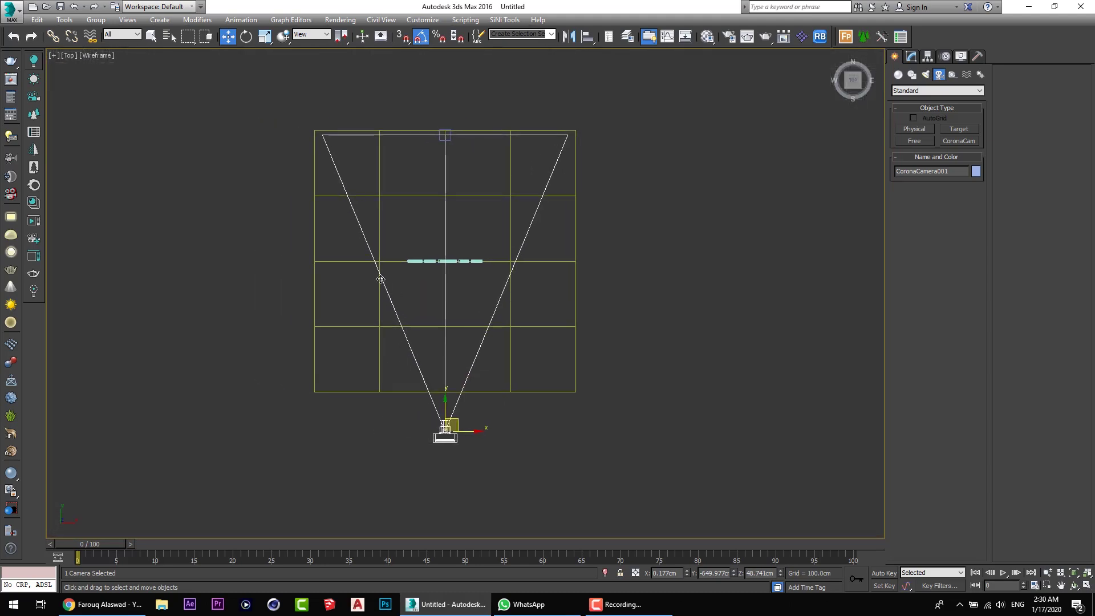
pyautogui.click(477, 258)
pyautogui.scroll(2, 480, 251)
pyautogui.moveTo(432, 245); pyautogui.dragTo(433, 279)
pyautogui.hotkey('alt', 'w')
pyautogui.moveTo(238, 146); pyautogui.dragTo(237, 151)
# Rotate the text counter-clockwise in the Top view so the letter C comes closer to the camera, and deselect it
pyautogui.press('e')
pyautogui.moveTo(260, 198); pyautogui.dragTo(247, 178)
pyautogui.press('w')
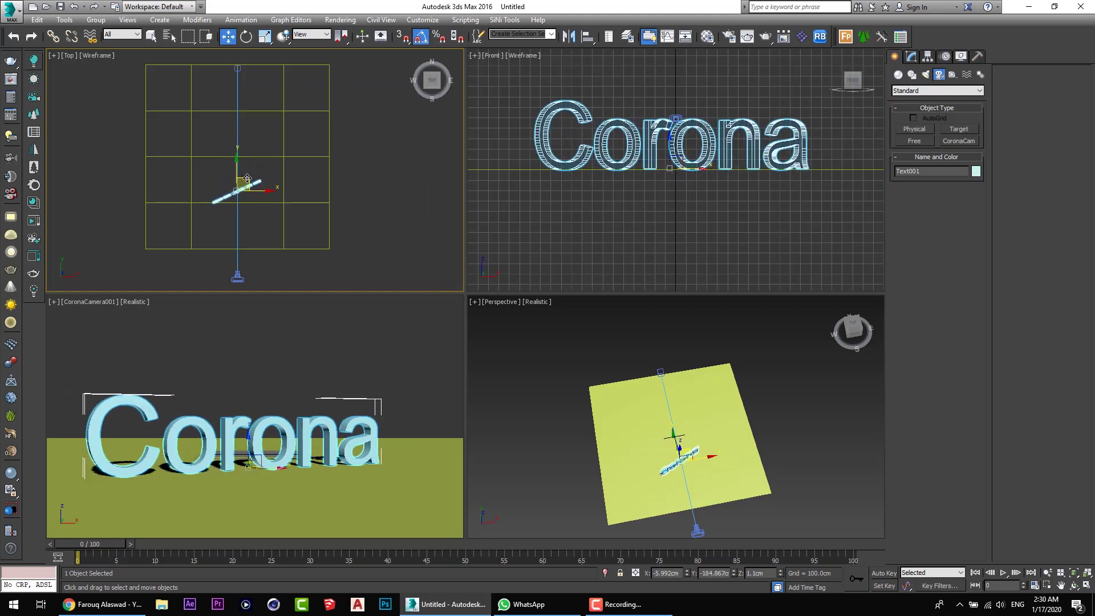
pyautogui.click(262, 166)
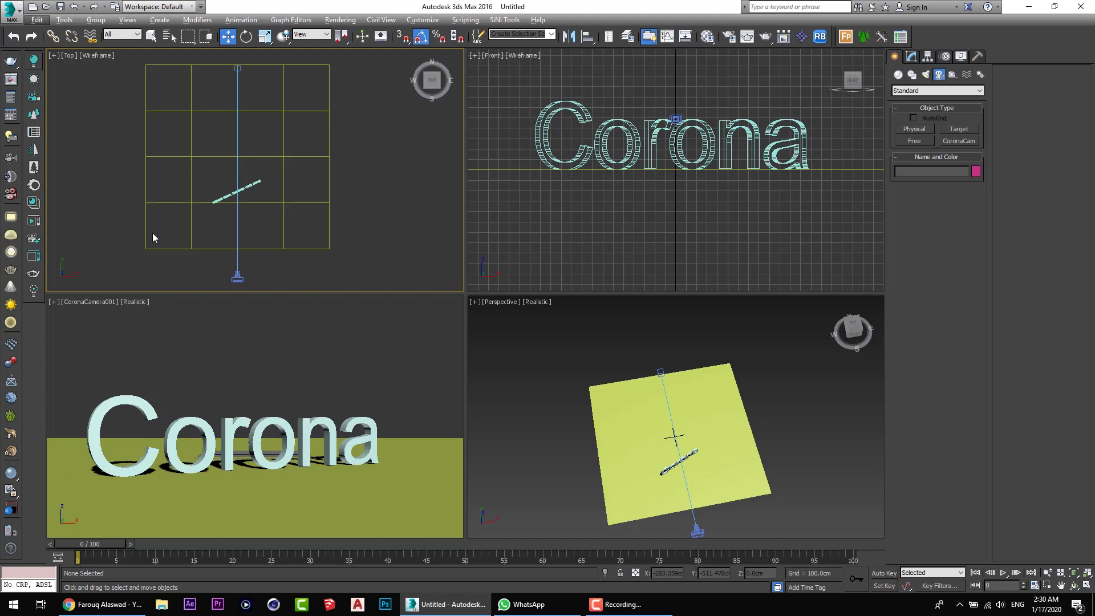
# Apply the Soil material from the Nature category of the Corona Material Library to the ground plane
pyautogui.click(587, 362)
pyautogui.hotkey('alt', 'w')
pyautogui.keyDown('alt'); pyautogui.moveTo(603, 388); pyautogui.dragTo(552, 362, button='middle'); pyautogui.keyUp('alt')
pyautogui.moveTo(552, 362); pyautogui.dragTo(506, 311, button='middle')
pyautogui.click(496, 295)
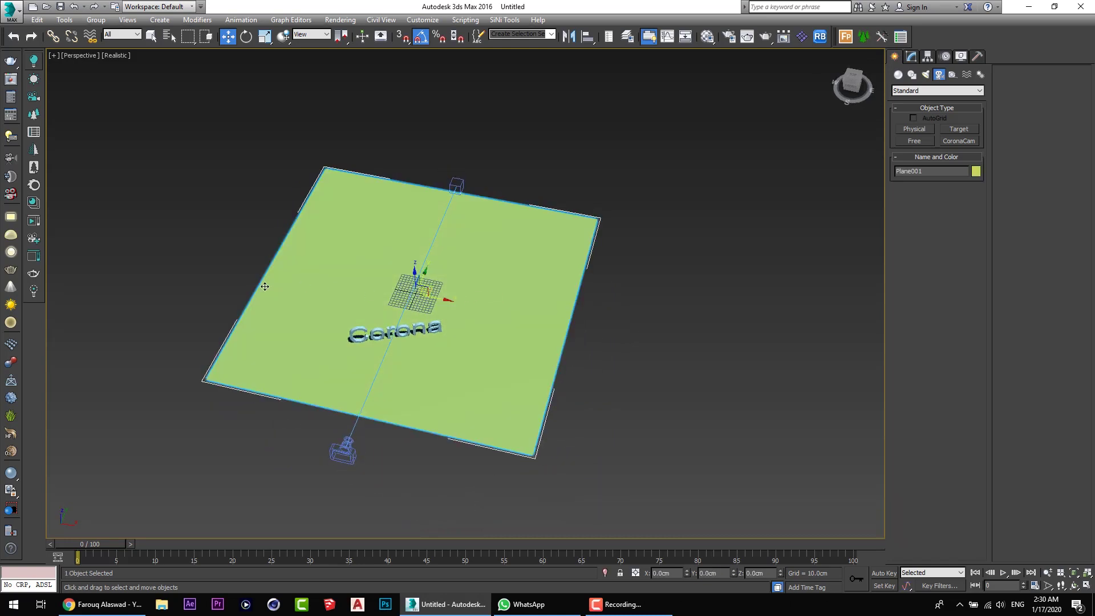
pyautogui.click(36, 204)
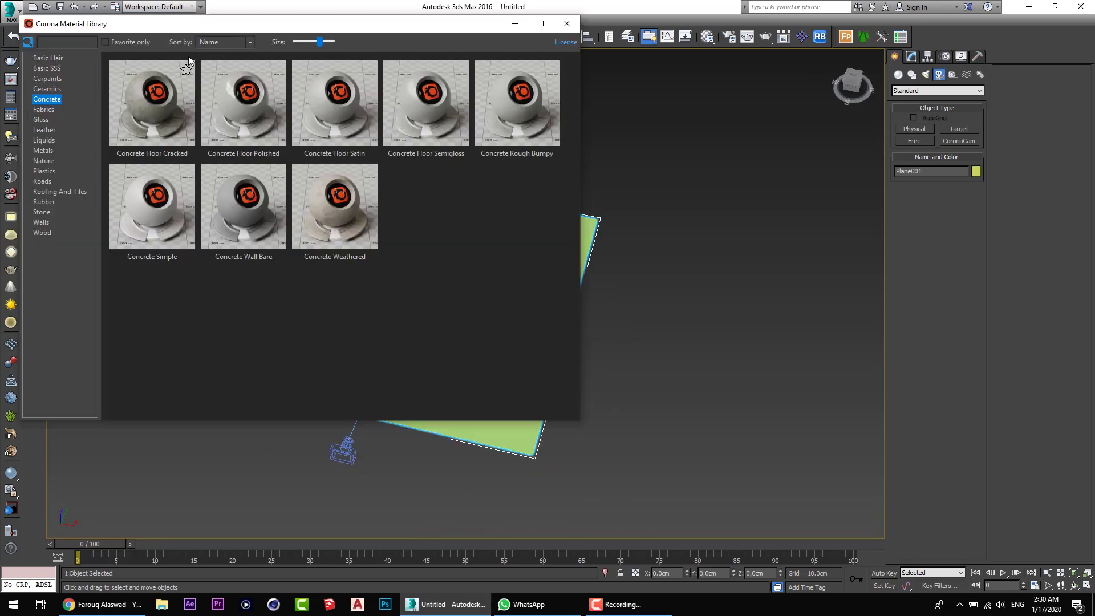
pyautogui.moveTo(443, 34); pyautogui.dragTo(1066, 72)
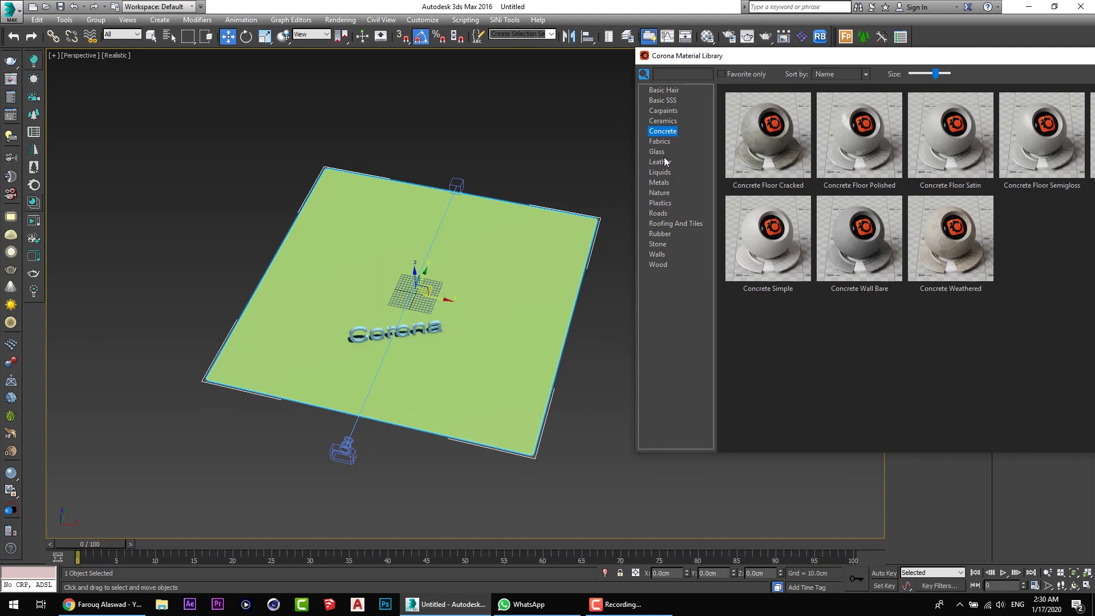
pyautogui.moveTo(682, 60); pyautogui.dragTo(594, 59)
pyautogui.click(572, 193)
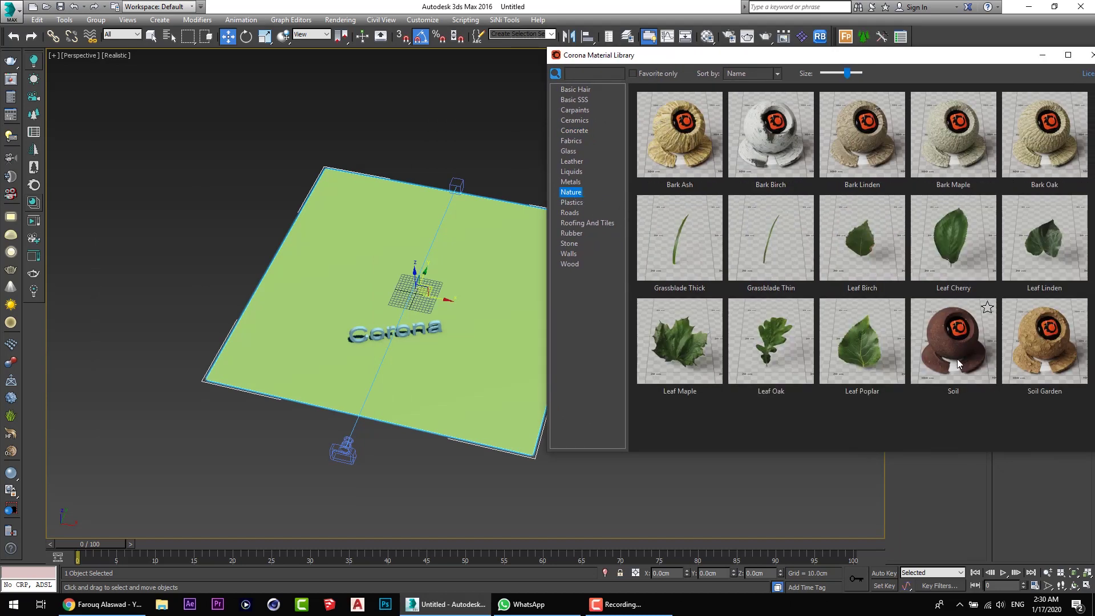
pyautogui.moveTo(957, 358); pyautogui.dragTo(306, 340)
pyautogui.moveTo(948, 60); pyautogui.dragTo(451, 61)
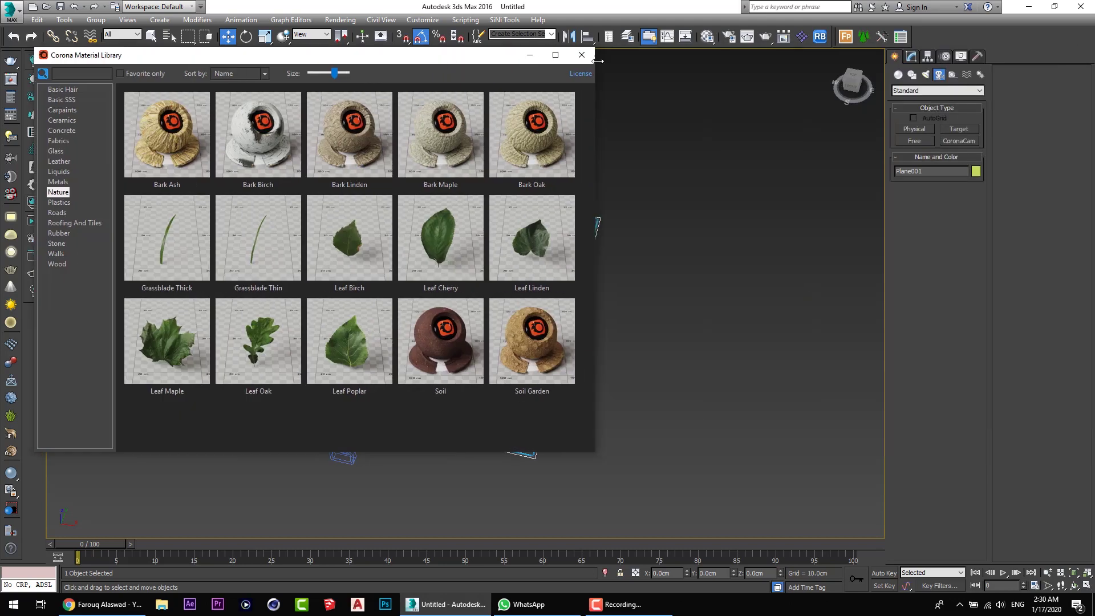
pyautogui.click(598, 57)
# Add a UVW Map modifier to the ground plane
pyautogui.click(911, 57)
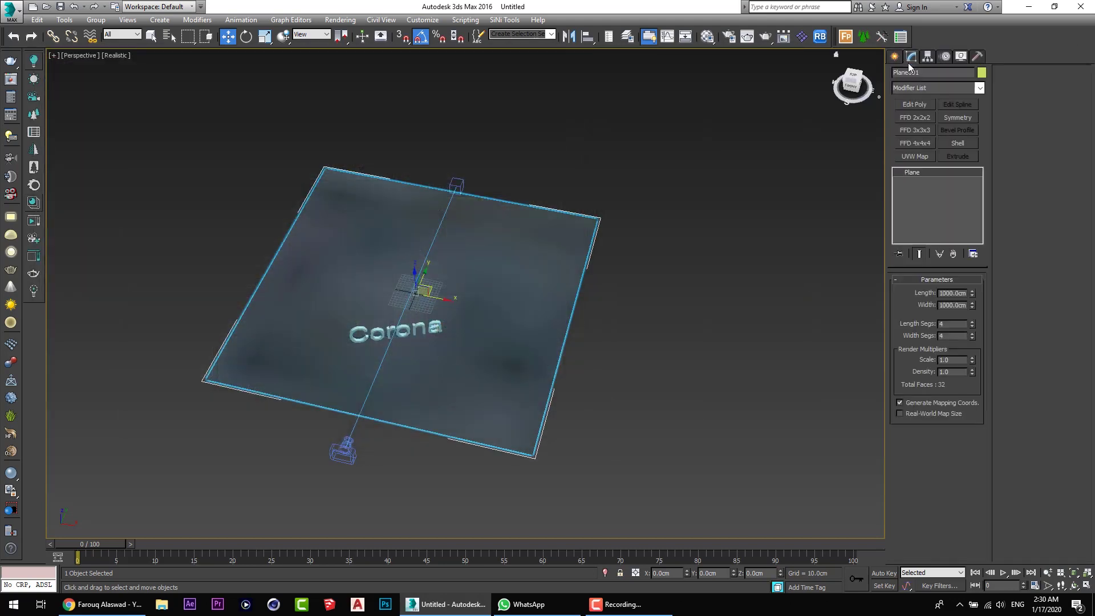
pyautogui.click(911, 159)
pyautogui.scroll(1, 386, 317)
pyautogui.keyDown('alt'); pyautogui.moveTo(383, 317); pyautogui.dragTo(410, 318, button='middle'); pyautogui.keyUp('alt')
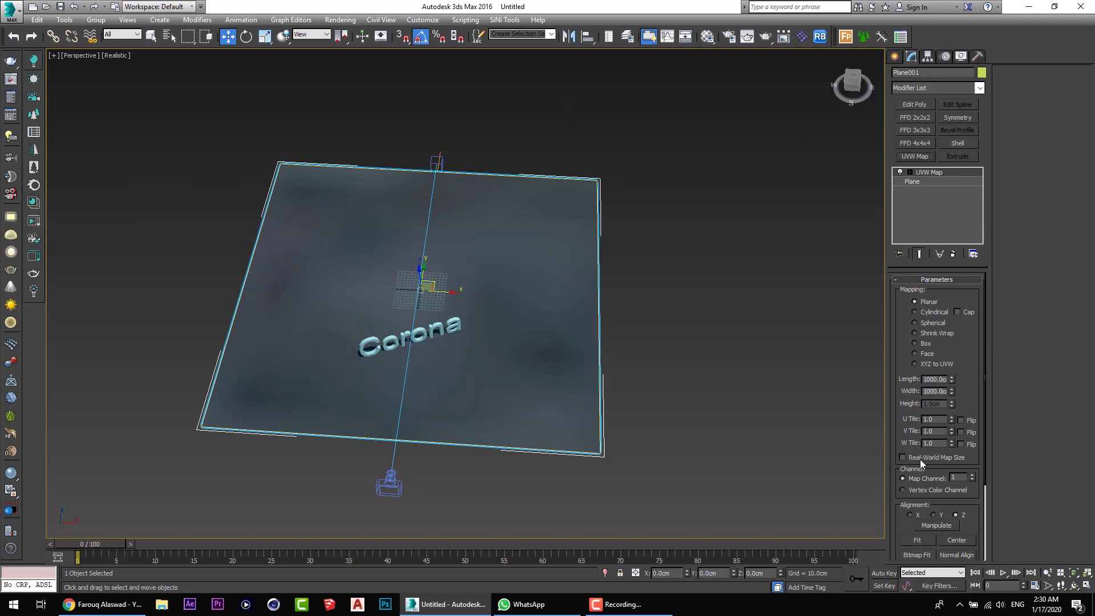
# Try real-world map size for the ground plane's soil texture
pyautogui.click(936, 460)
pyautogui.scroll(5, 411, 337)
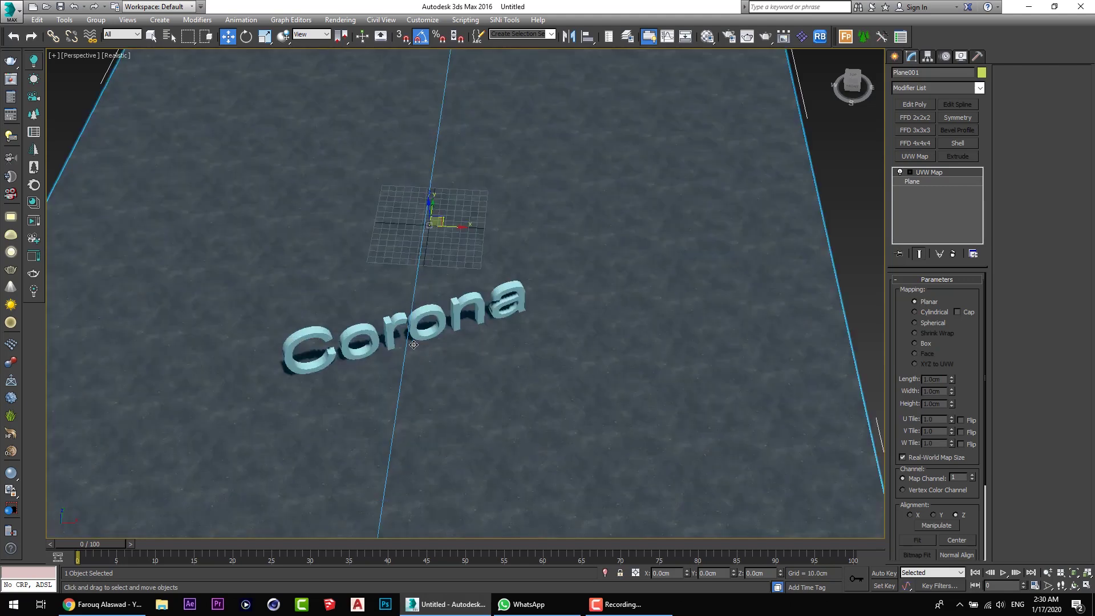
pyautogui.keyDown('alt'); pyautogui.moveTo(416, 337); pyautogui.dragTo(440, 335, button='middle'); pyautogui.keyUp('alt')
pyautogui.click(810, 136)
pyautogui.scroll(3, 513, 348)
pyautogui.keyDown('alt'); pyautogui.moveTo(513, 348); pyautogui.dragTo(623, 337, button='middle'); pyautogui.keyUp('alt')
pyautogui.click(622, 337)
pyautogui.click(936, 457)
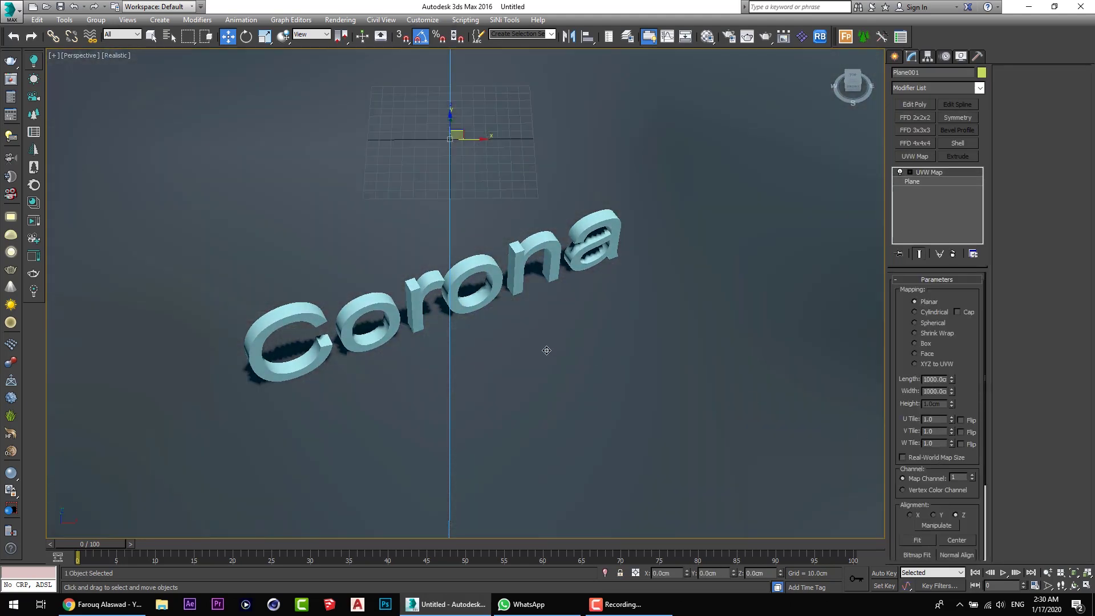
# Switch the plane's UVW mapping to Box with length, width and height of 10 cm
pyautogui.scroll(-5, 548, 349)
pyautogui.click(925, 343)
pyautogui.click(924, 343)
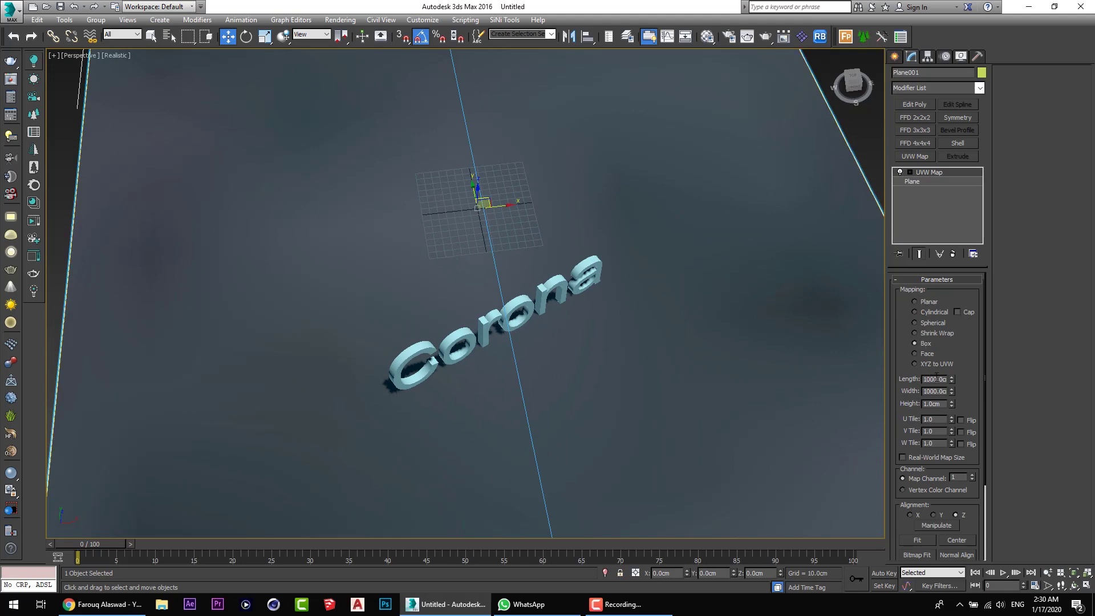
pyautogui.click(936, 378)
pyautogui.write('10')
pyautogui.press('Tab')
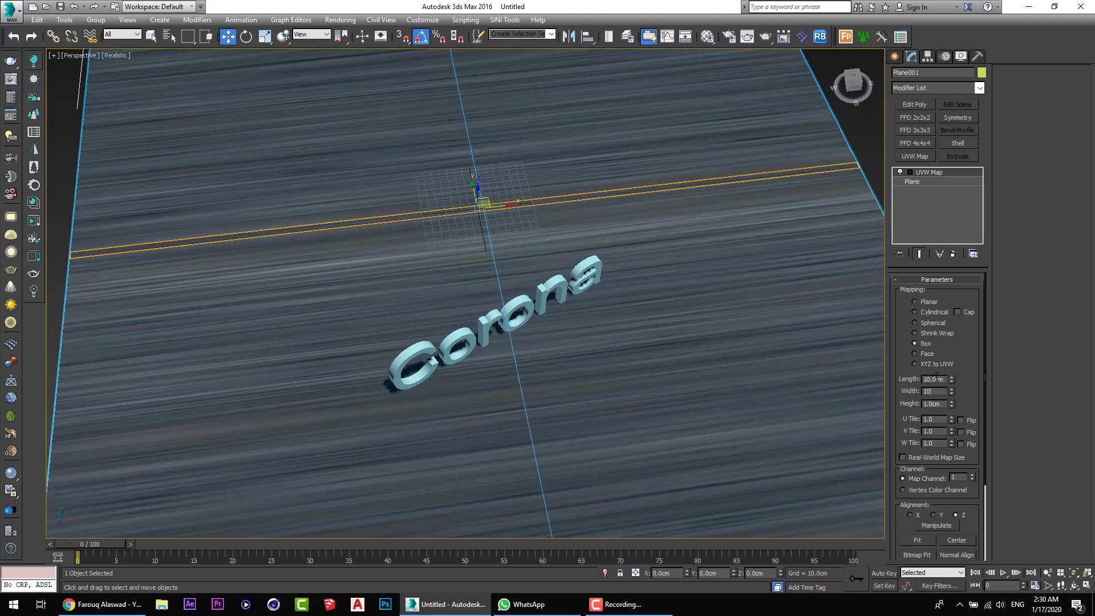
pyautogui.write('10')
pyautogui.press('Tab')
pyautogui.write('10')
pyautogui.press('Tab')
pyautogui.scroll(-4, 605, 277)
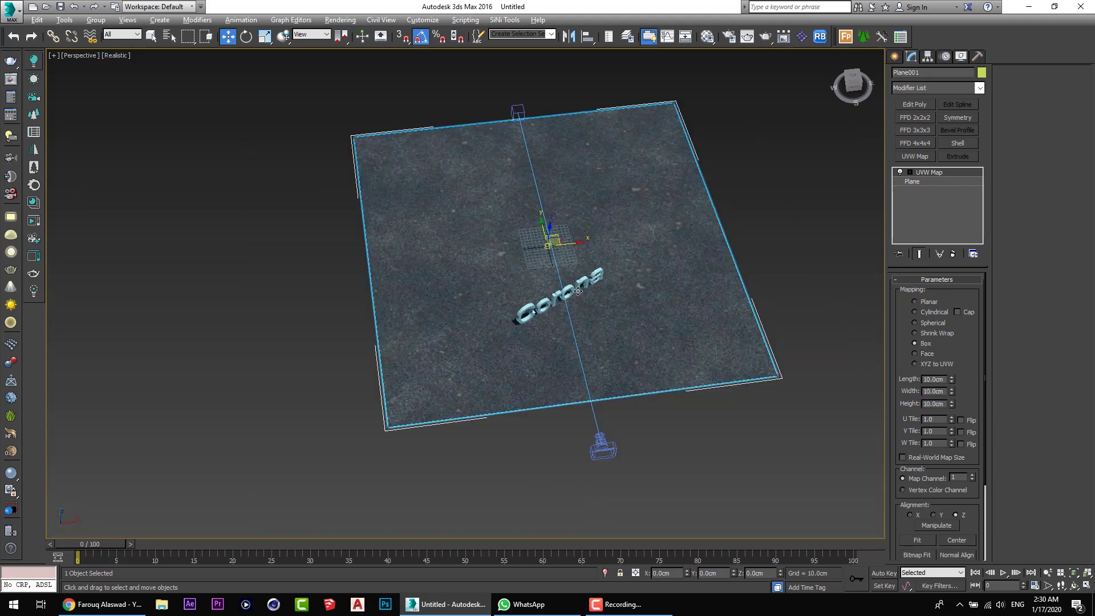
# Reduce the plane's box mapping to 5 for length, width and height
pyautogui.click(692, 308)
pyautogui.keyDown('alt'); pyautogui.moveTo(692, 308); pyautogui.dragTo(431, 344, button='middle'); pyautogui.keyUp('alt')
pyautogui.scroll(4, 454, 328)
pyautogui.scroll(-3, 422, 346)
pyautogui.click(431, 344)
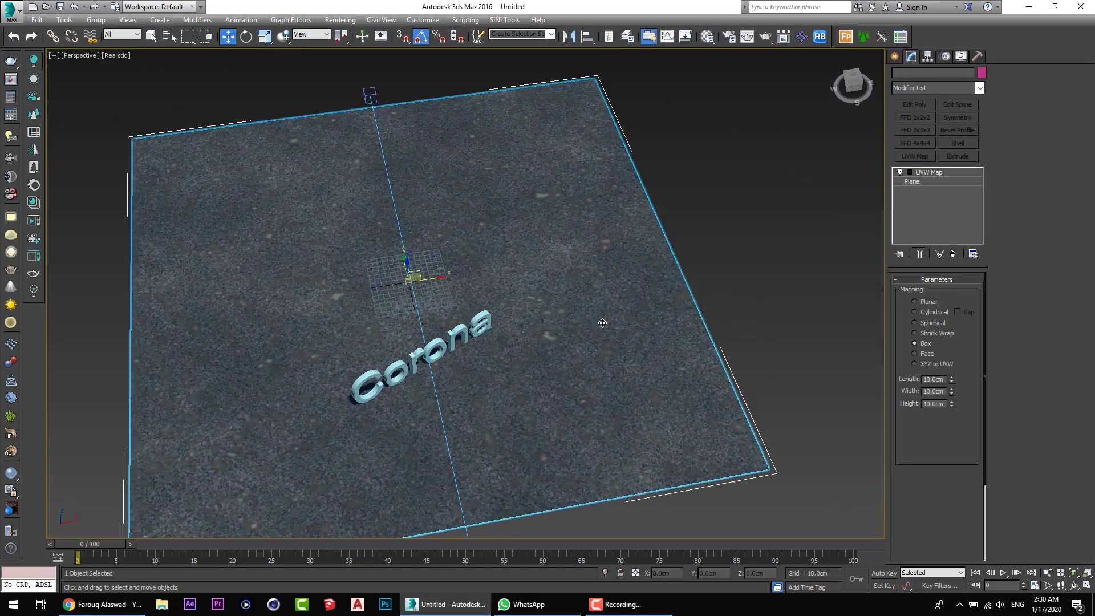
pyautogui.write('5')
pyautogui.press('Tab')
pyautogui.write('5')
pyautogui.press('Tab')
pyautogui.write('5')
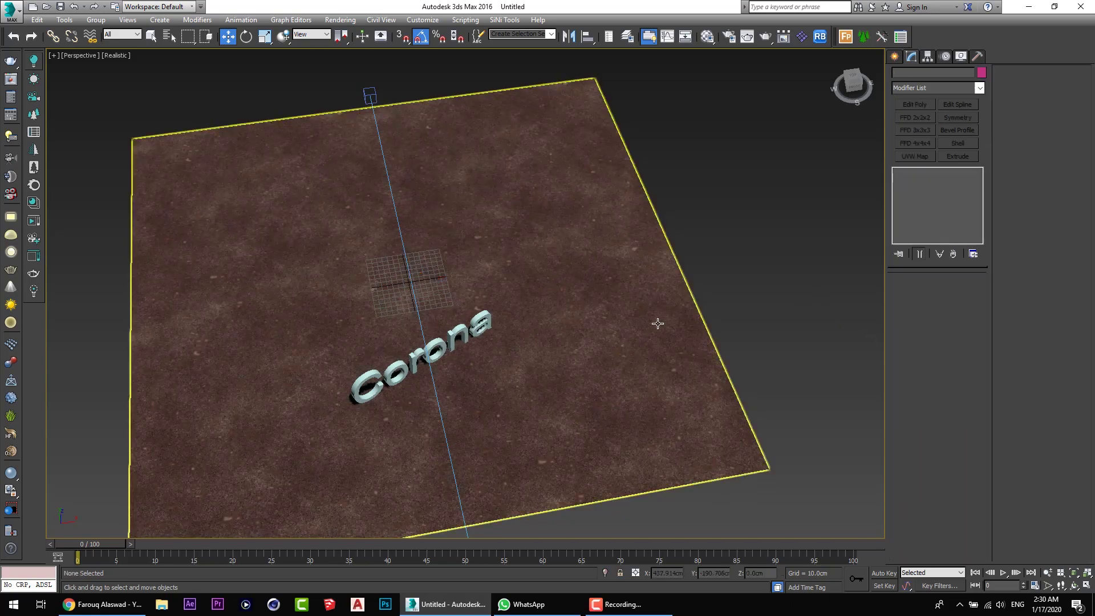
# Create a targeted CoronaSun in the Top view, from beyond the plane's back-left corner toward the middle of the text
pyautogui.moveTo(655, 321)
pyautogui.keyDown('alt'); pyautogui.mouseDown(button='middle')
pyautogui.moveTo(582, 313)
pyautogui.moveTo(653, 313)
pyautogui.mouseUp(button='middle'); pyautogui.keyUp('alt')
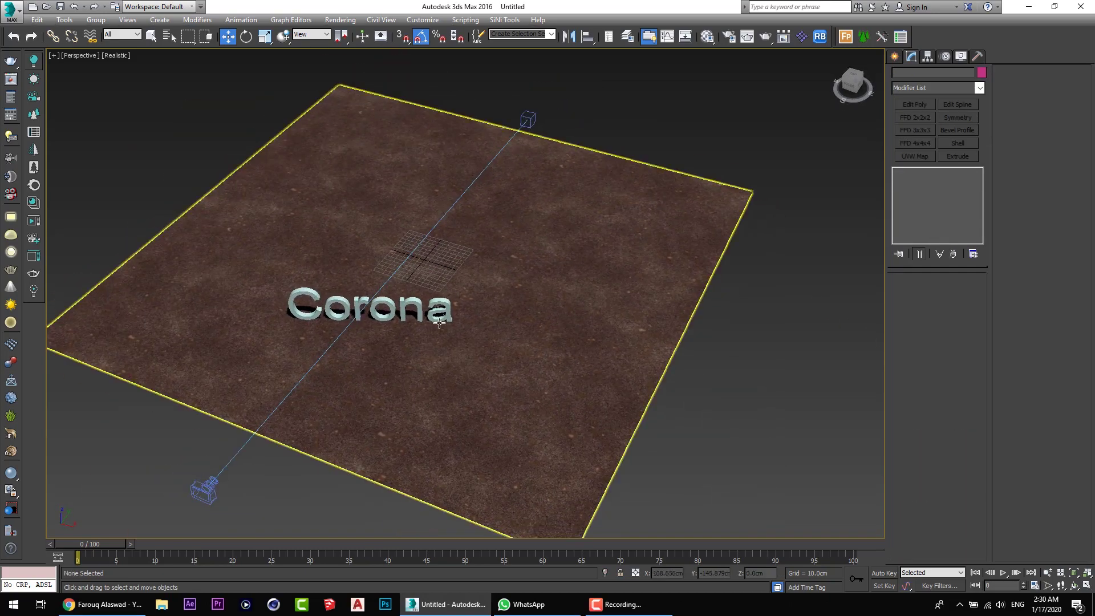
pyautogui.scroll(4, 486, 314)
pyautogui.keyDown('alt'); pyautogui.moveTo(485, 314); pyautogui.dragTo(459, 315, button='middle'); pyautogui.keyUp('alt')
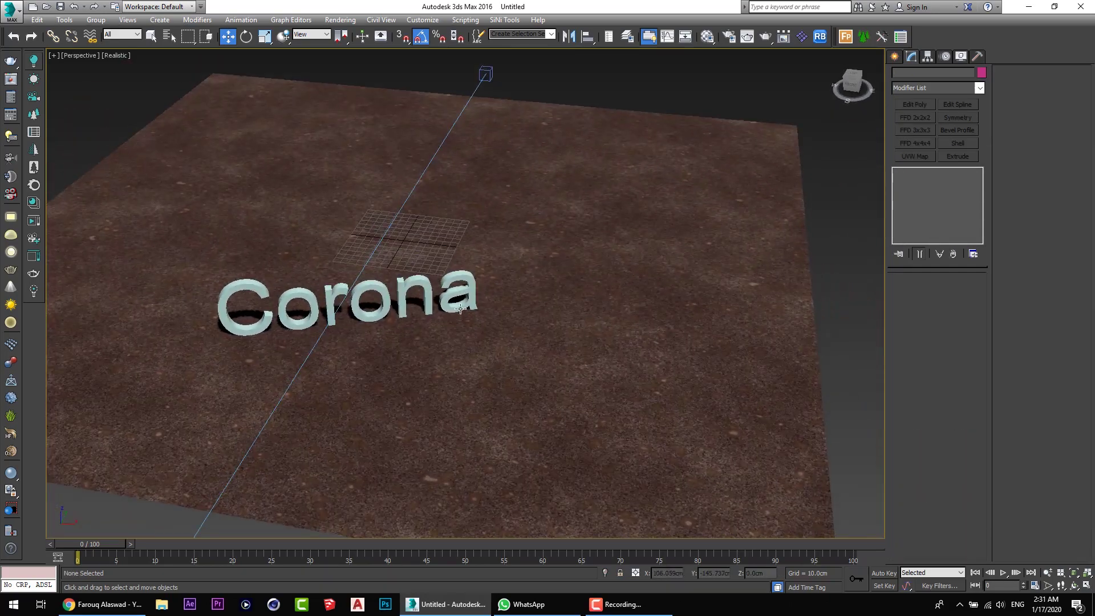
pyautogui.scroll(-5, 486, 312)
pyautogui.keyDown('alt'); pyautogui.moveTo(538, 281); pyautogui.dragTo(560, 308, button='middle'); pyautogui.keyUp('alt')
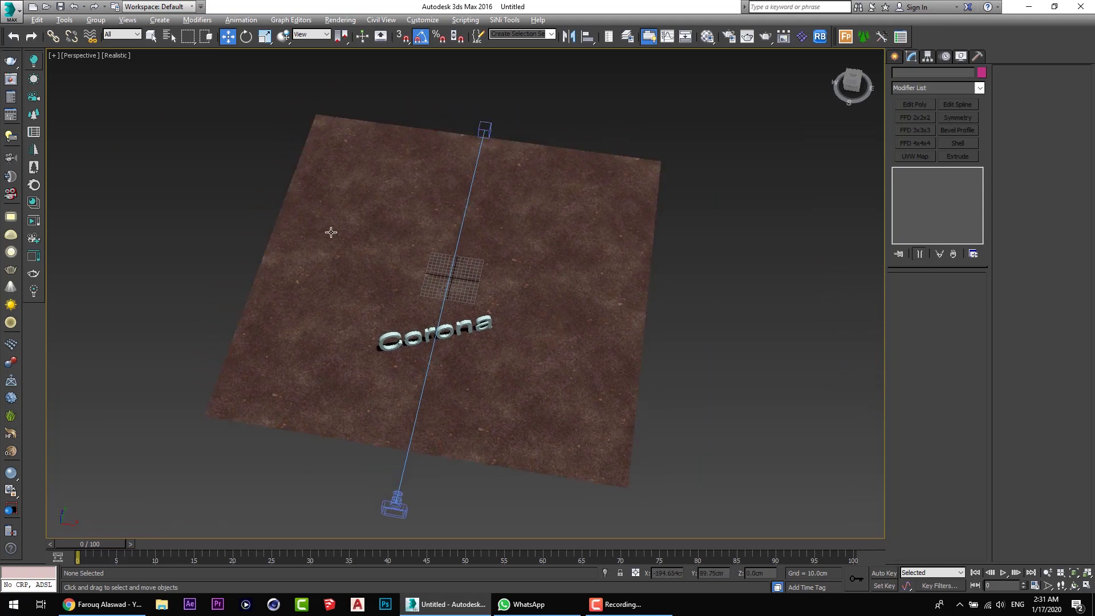
pyautogui.click(35, 80)
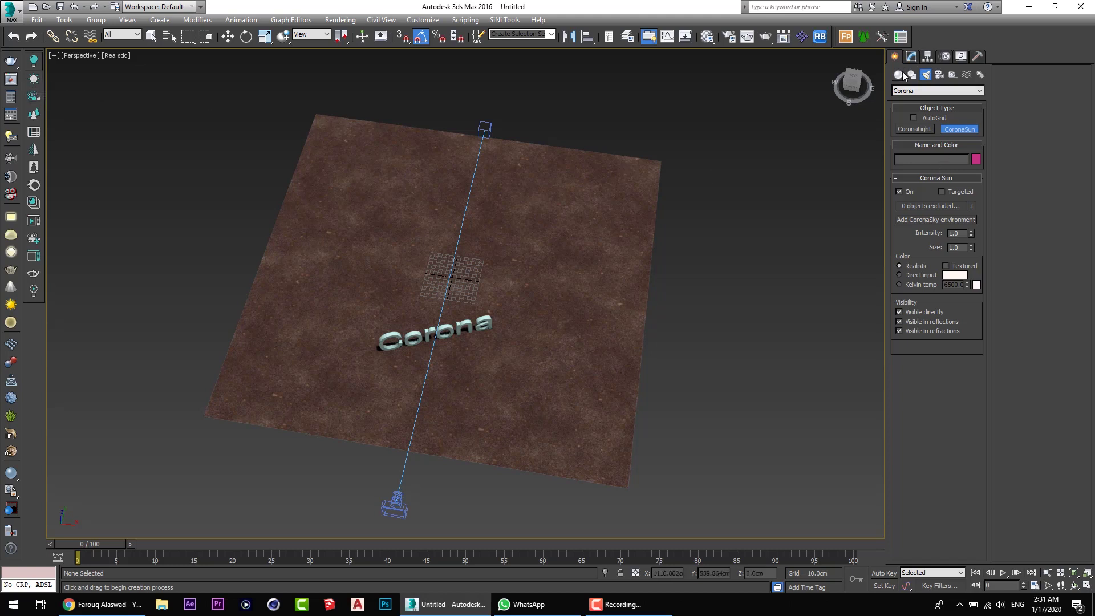
pyautogui.click(936, 91)
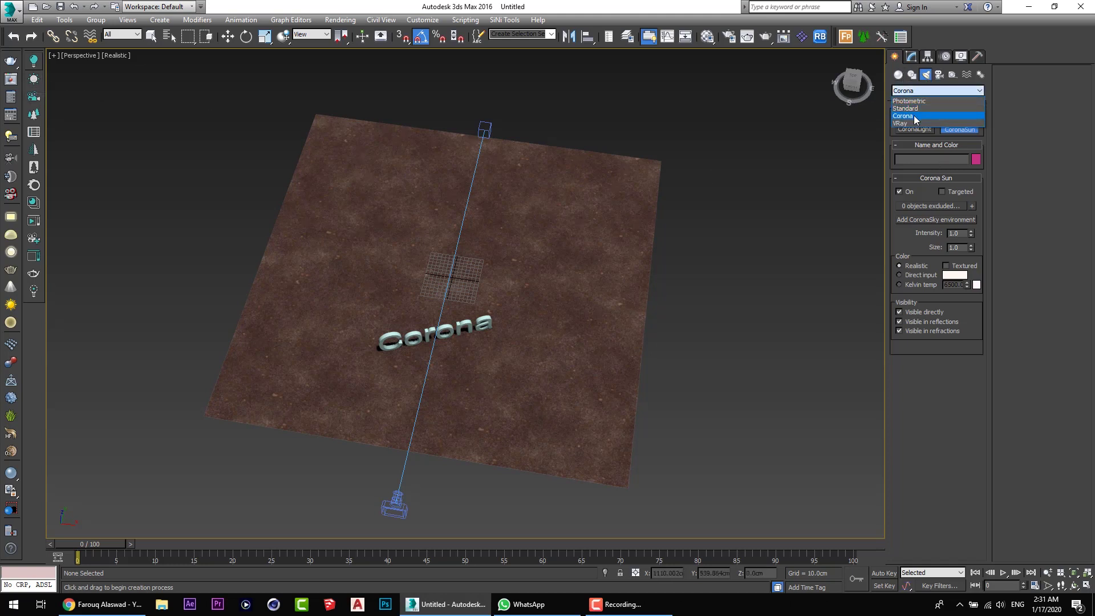
pyautogui.click(969, 116)
pyautogui.keyDown('alt'); pyautogui.moveTo(587, 238); pyautogui.dragTo(469, 207, button='middle'); pyautogui.keyUp('alt')
pyautogui.press('t')
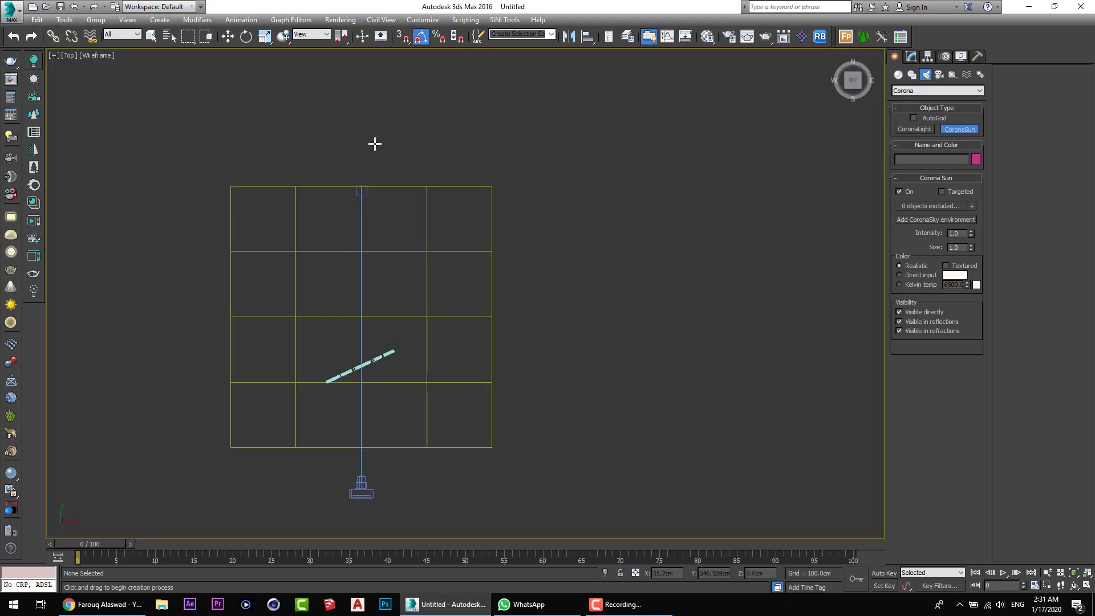
pyautogui.moveTo(273, 147); pyautogui.dragTo(357, 368)
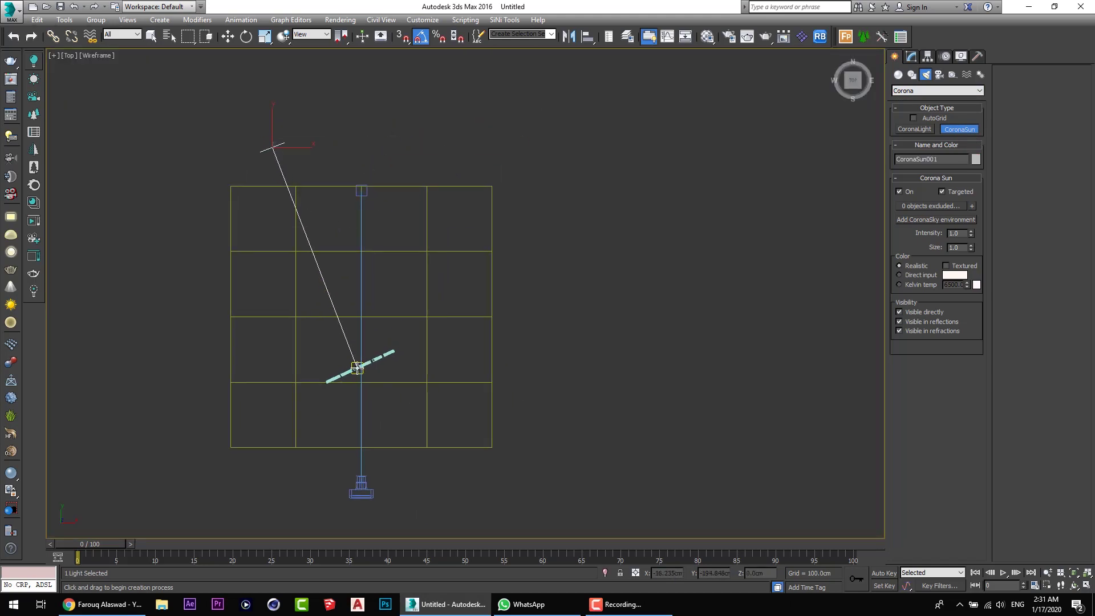
pyautogui.click(328, 253)
# Raise the Corona sun to a height of about 563 cm and set the Perspective view to Shaded
pyautogui.press('p')
pyautogui.press('z')
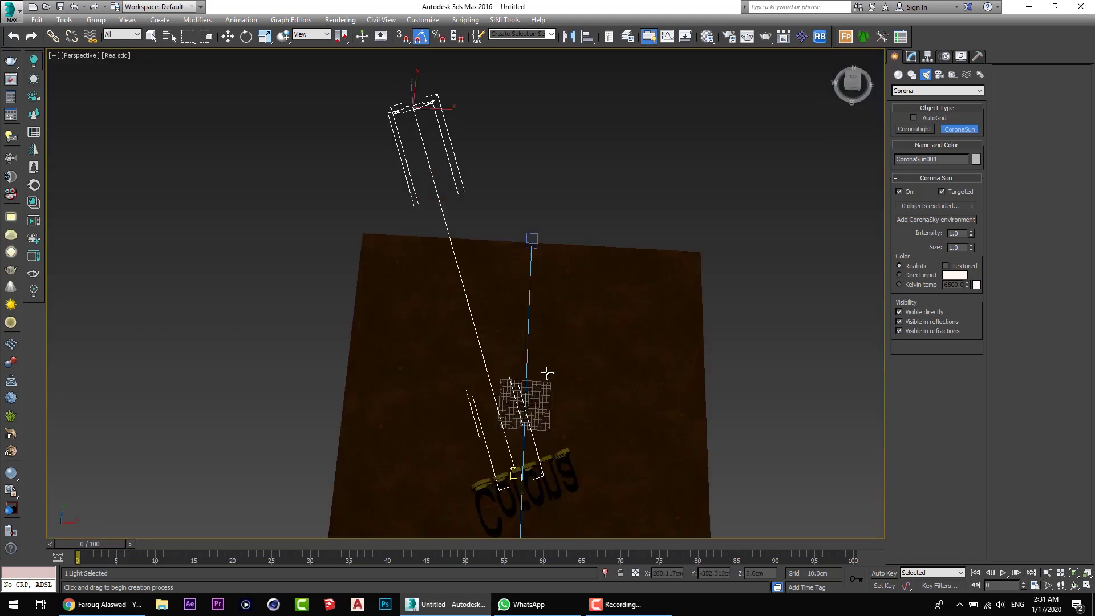
pyautogui.keyDown('alt'); pyautogui.moveTo(547, 372); pyautogui.dragTo(580, 266, button='middle'); pyautogui.keyUp('alt')
pyautogui.press('w')
pyautogui.moveTo(581, 266); pyautogui.dragTo(580, 231)
pyautogui.click(114, 58)
pyautogui.click(132, 80)
pyautogui.moveTo(304, 279)
pyautogui.keyDown('alt'); pyautogui.mouseDown(button='middle')
pyautogui.moveTo(405, 342)
pyautogui.moveTo(540, 361)
pyautogui.moveTo(534, 294)
pyautogui.mouseUp(button='middle'); pyautogui.keyUp('alt')
pyautogui.scroll(-3, 537, 295)
# Maximize the Corona camera view and open the Render Setup window
pyautogui.hotkey('alt', 'w')
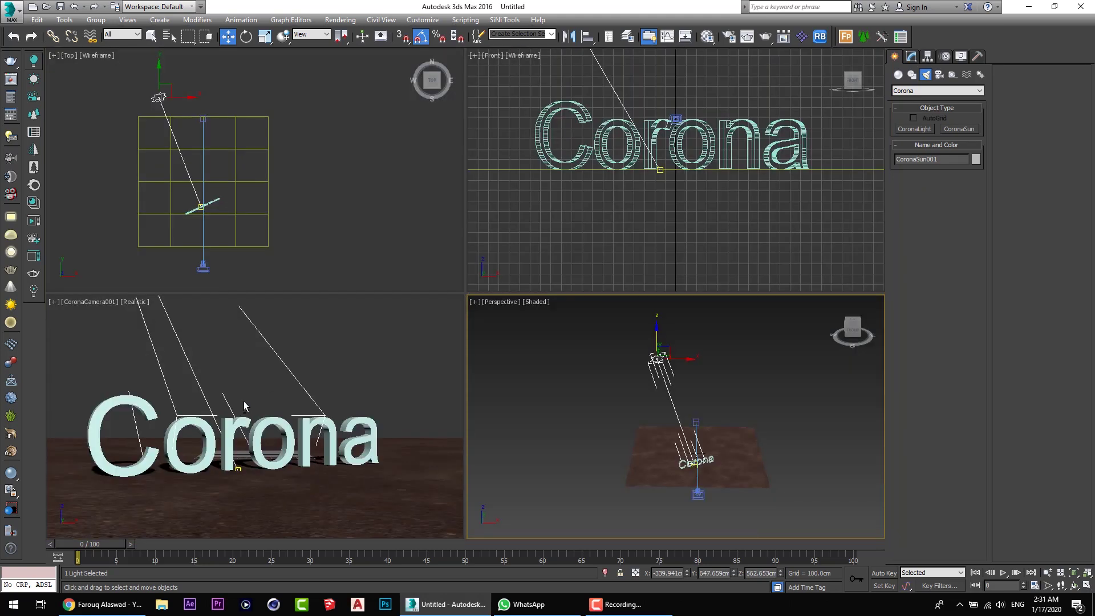
pyautogui.rightClick(244, 402)
pyautogui.hotkey('alt', 'w')
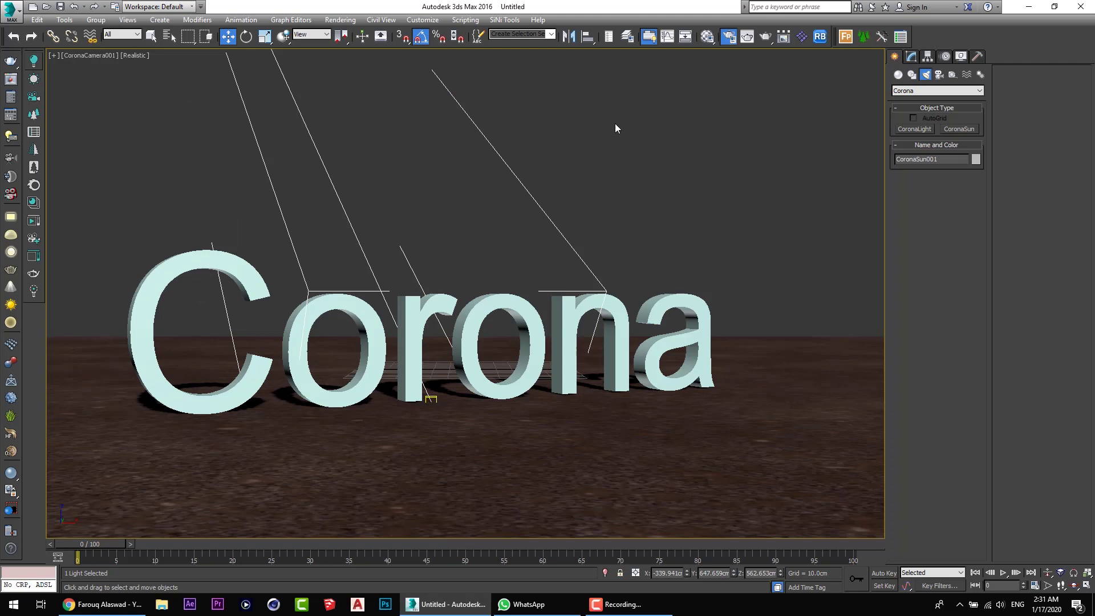
pyautogui.press('F10')
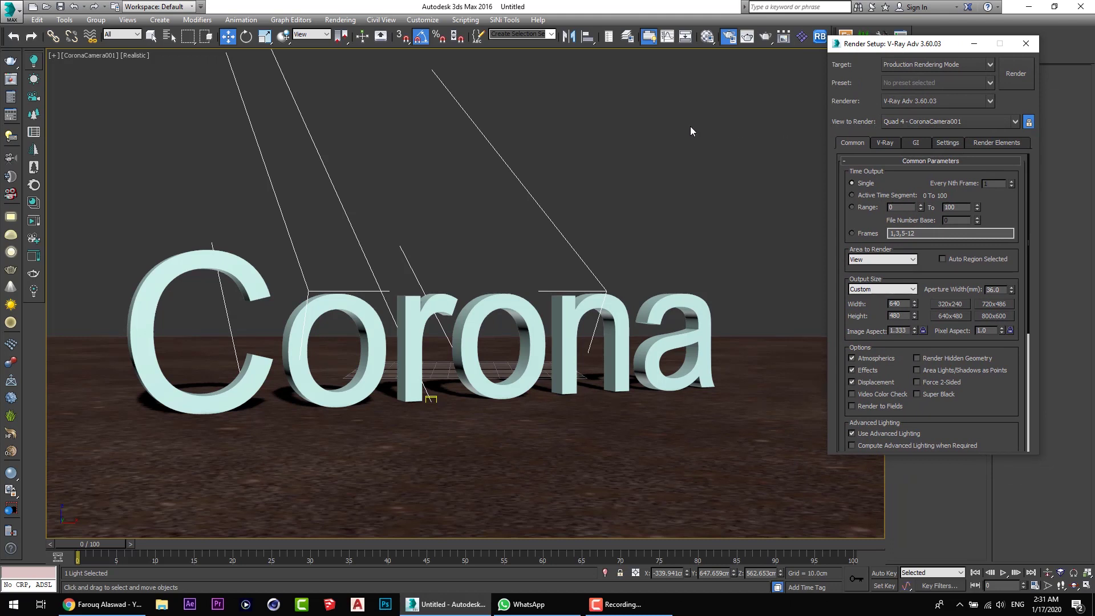
# Deselect the sun and turn on safe frames in the camera view
pyautogui.click(628, 151)
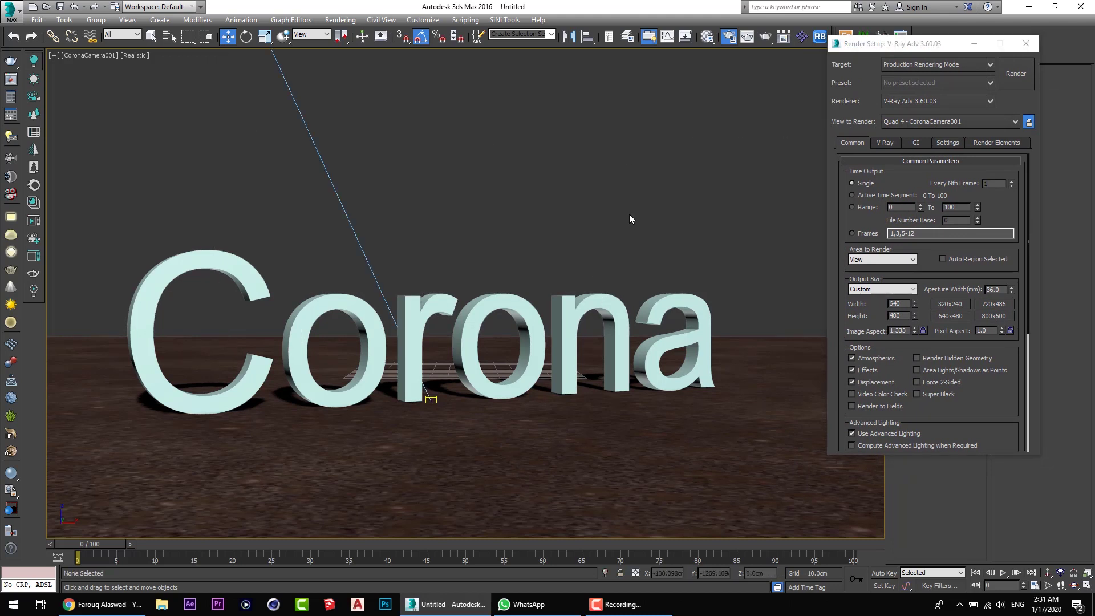
pyautogui.hotkey('shift', 'f')
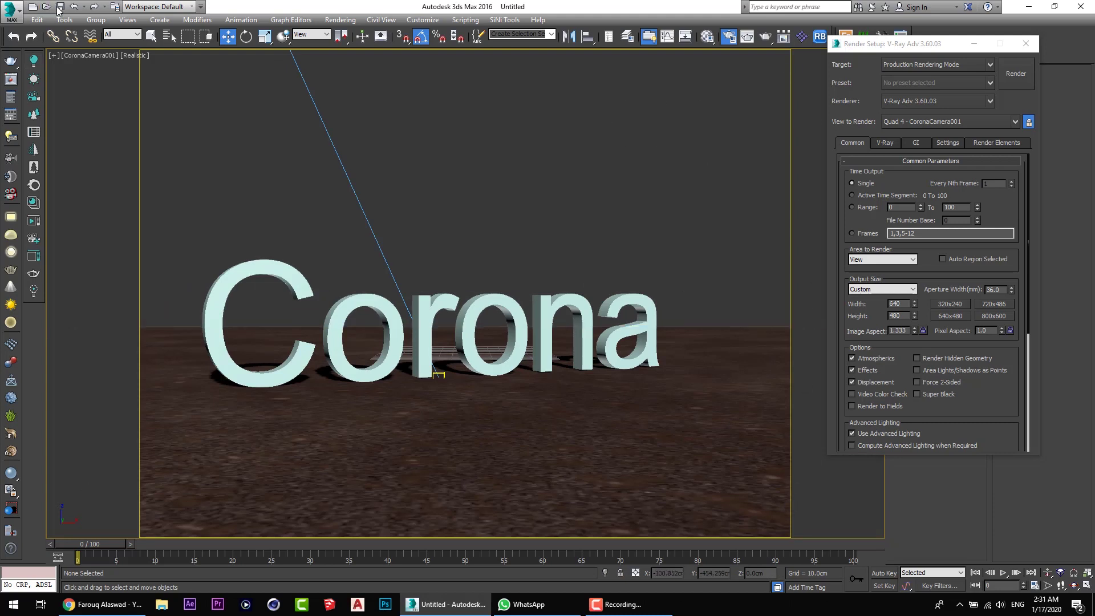
pyautogui.click(91, 55)
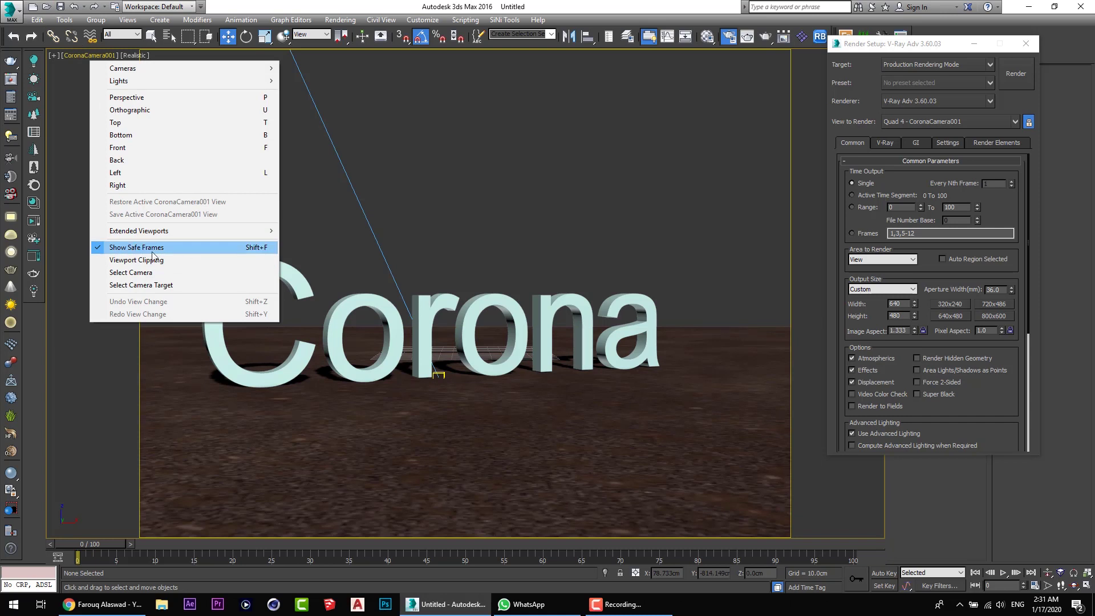
pyautogui.click(388, 223)
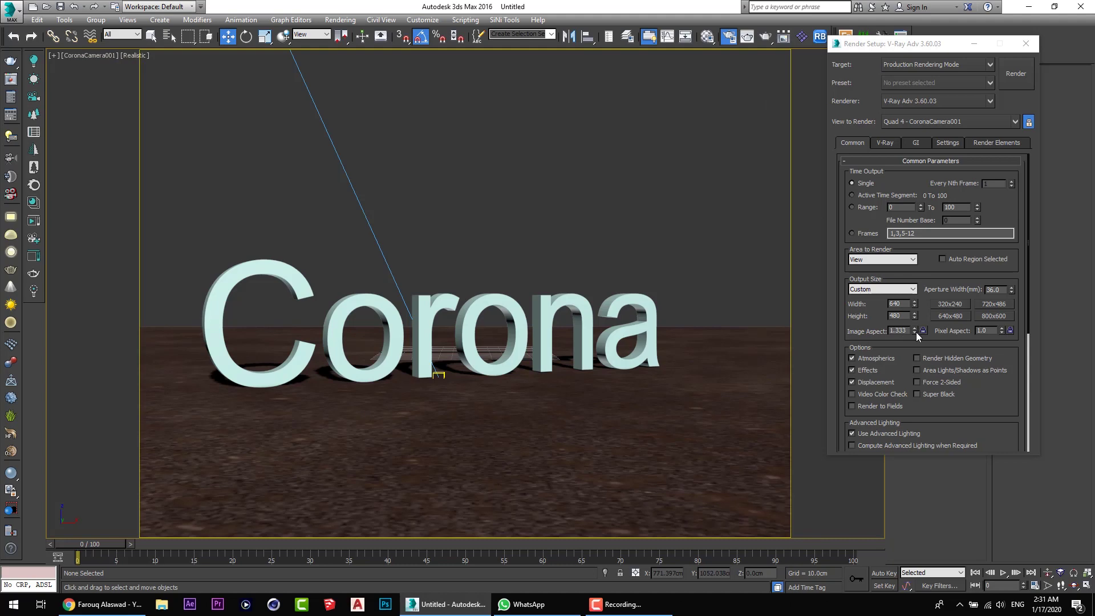
# Lock the render output's image aspect ratio at 1.333 and close the Render Setup window
pyautogui.moveTo(916, 331); pyautogui.dragTo(871, 339)
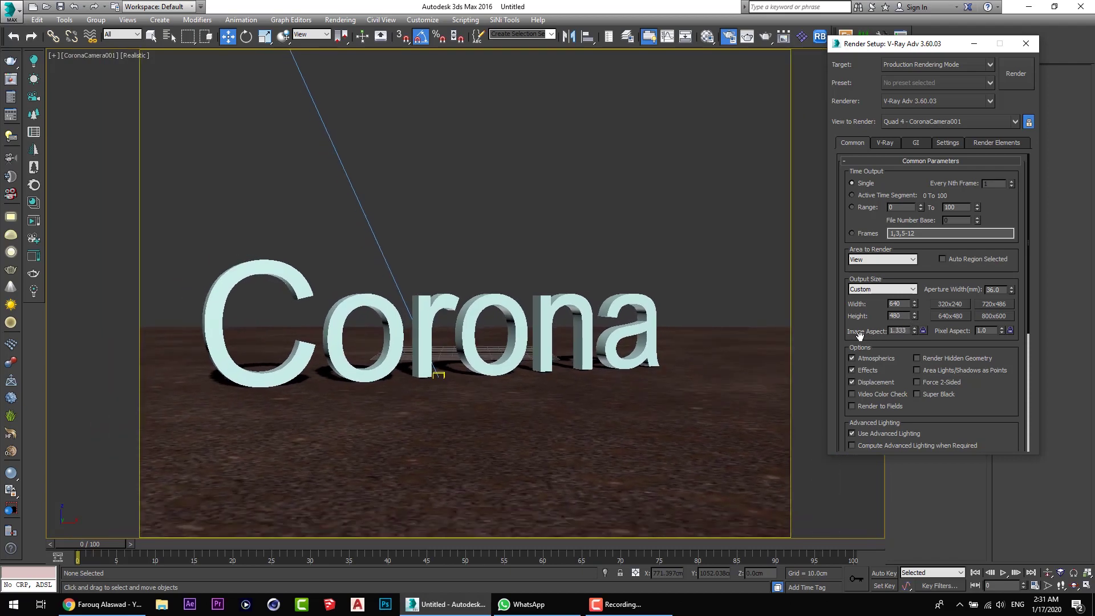
pyautogui.click(923, 331)
pyautogui.click(1033, 46)
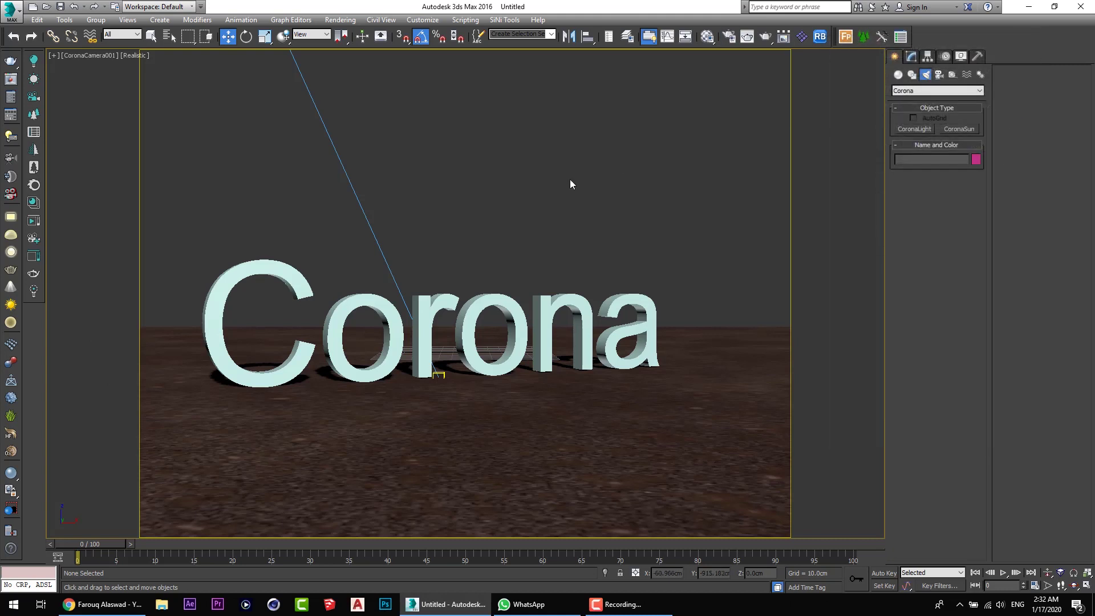
# Try to start interactive rendering in the Corona VFB and check the active renderer in Render Setup
pyautogui.click(27, 227)
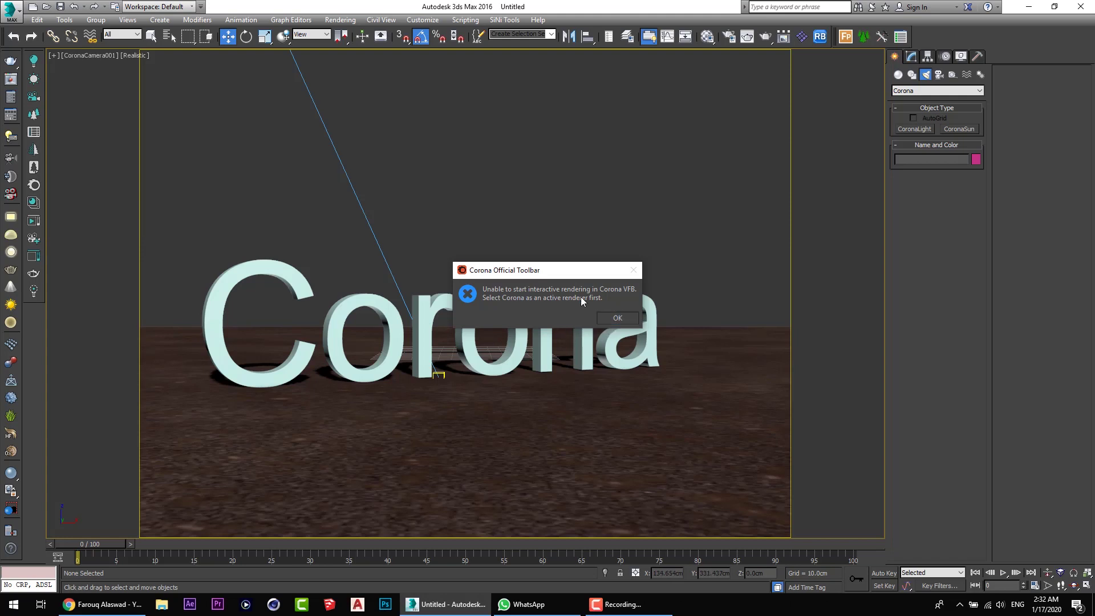
pyautogui.click(624, 319)
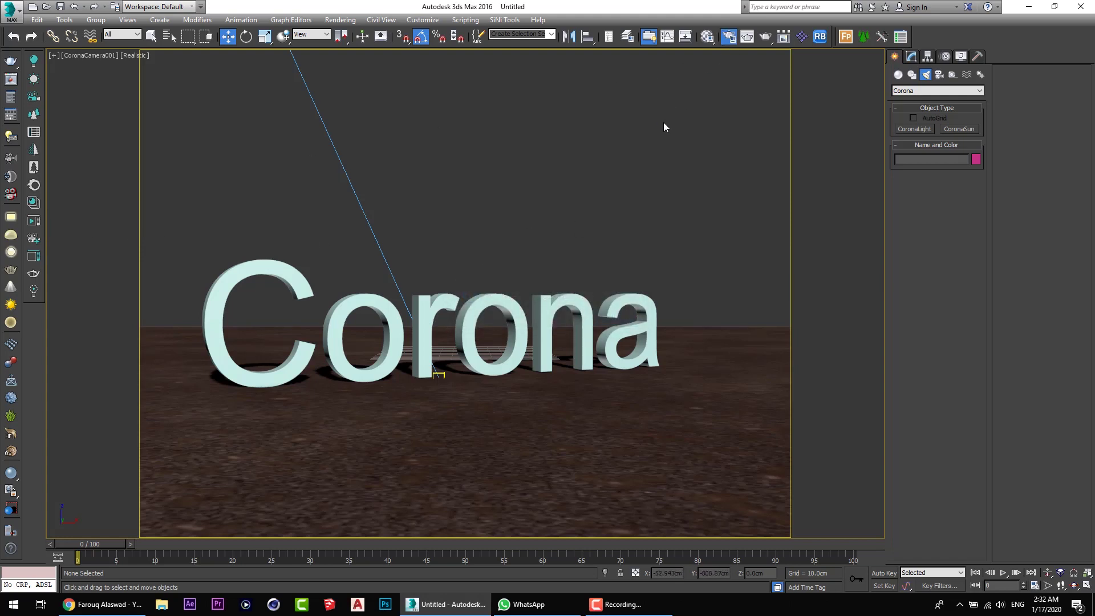
pyautogui.press('F10')
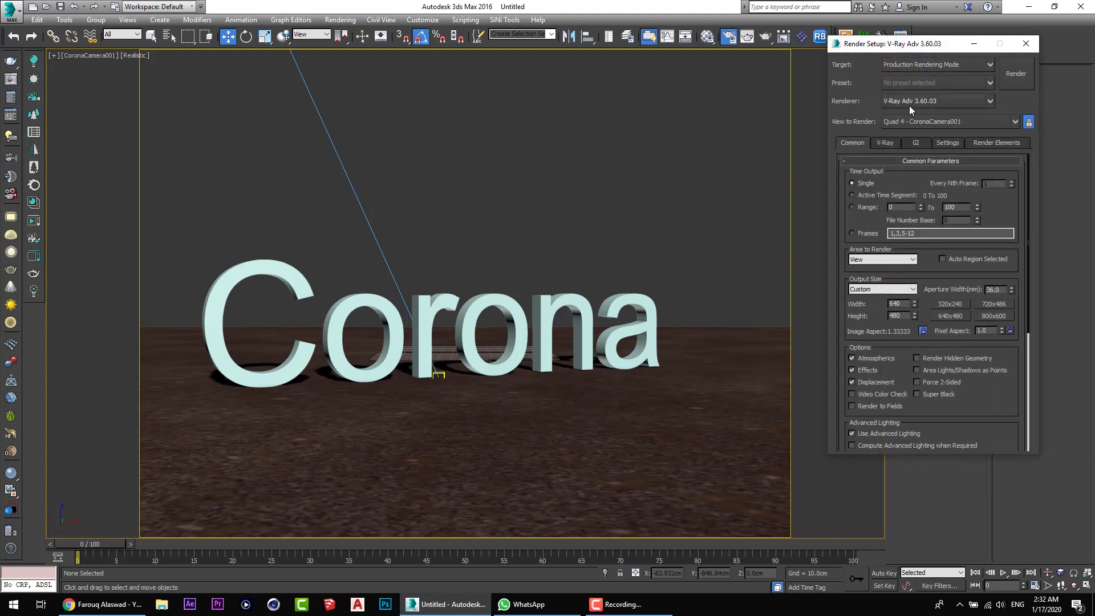
pyautogui.click(1025, 43)
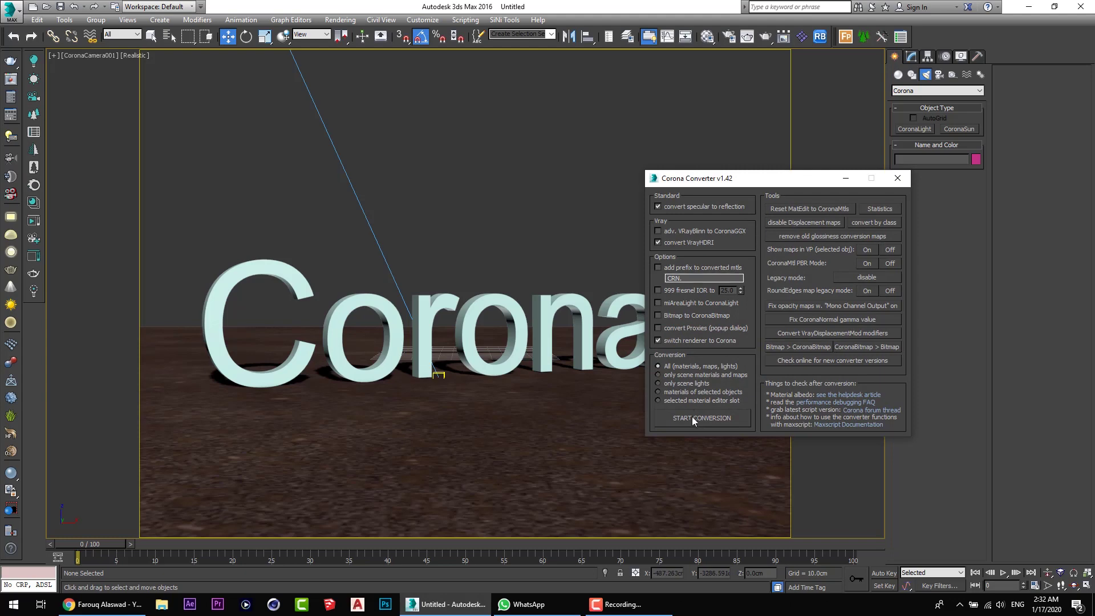
# Convert all scene materials, maps and lights with Corona Converter, with switching the renderer to Corona enabled
pyautogui.click(692, 418)
pyautogui.click(897, 178)
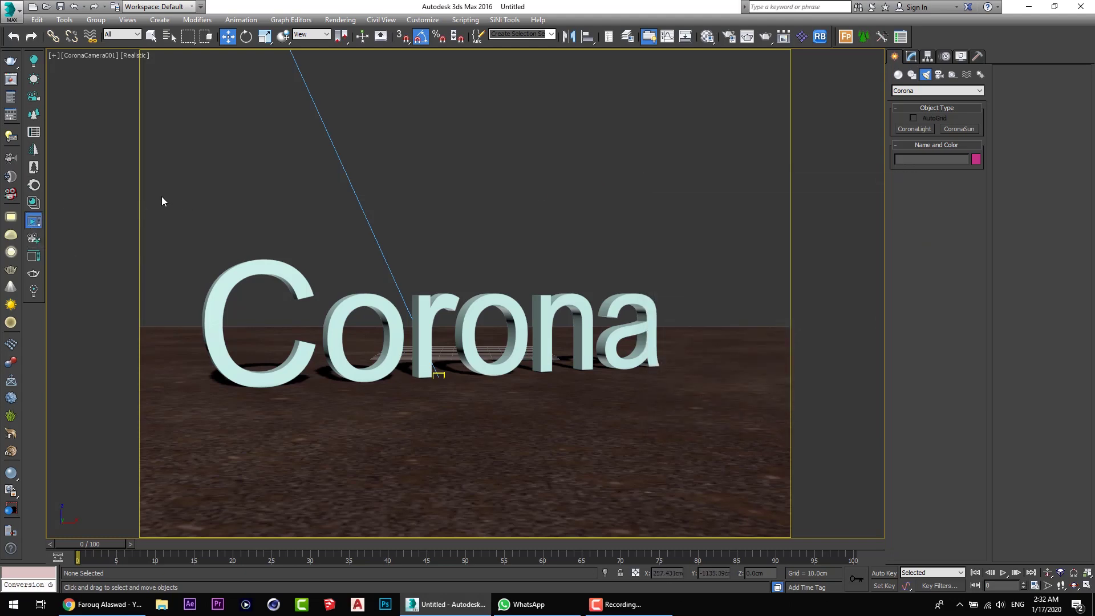
# Start interactive rendering of the camera view and set the highlight compression to 10
pyautogui.moveTo(332, 132); pyautogui.dragTo(228, 58)
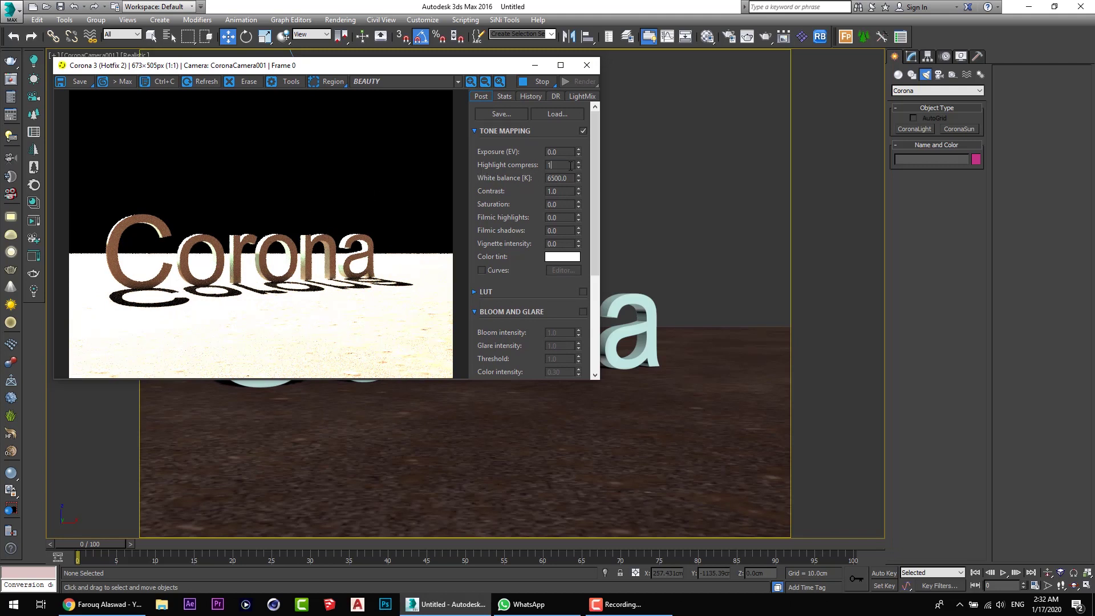
pyautogui.write('0')
pyautogui.press('Return')
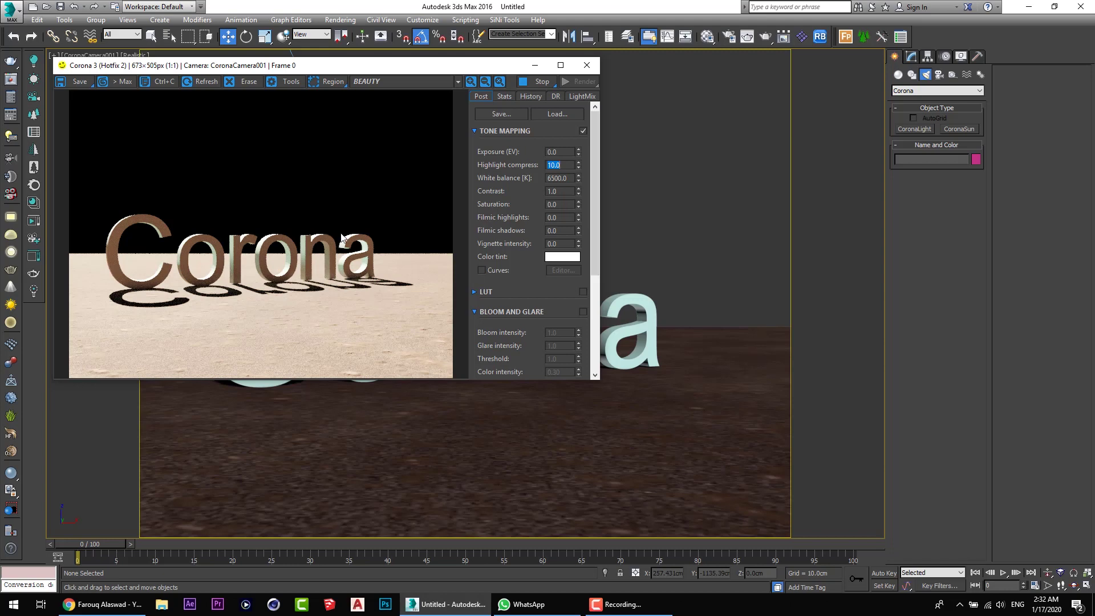
# Select the Corona sun and set its intensity to 0.25
pyautogui.moveTo(262, 72); pyautogui.dragTo(772, 91)
pyautogui.moveTo(291, 166); pyautogui.dragTo(291, 166)
pyautogui.moveTo(708, 85); pyautogui.dragTo(242, 91)
pyautogui.click(910, 56)
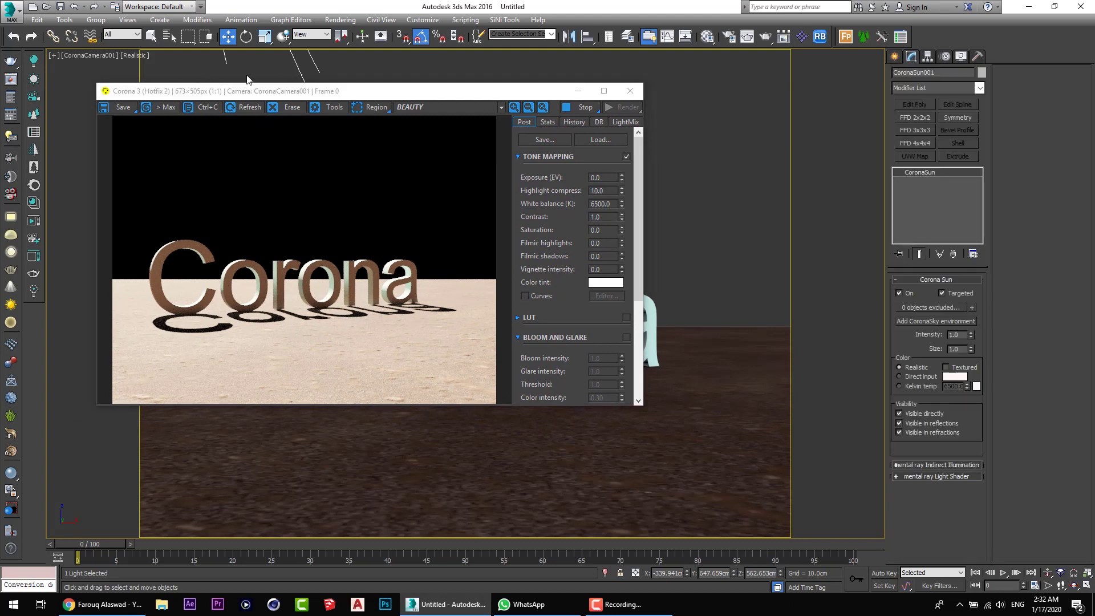
pyautogui.click(965, 335)
pyautogui.write('0.25')
pyautogui.press('Return')
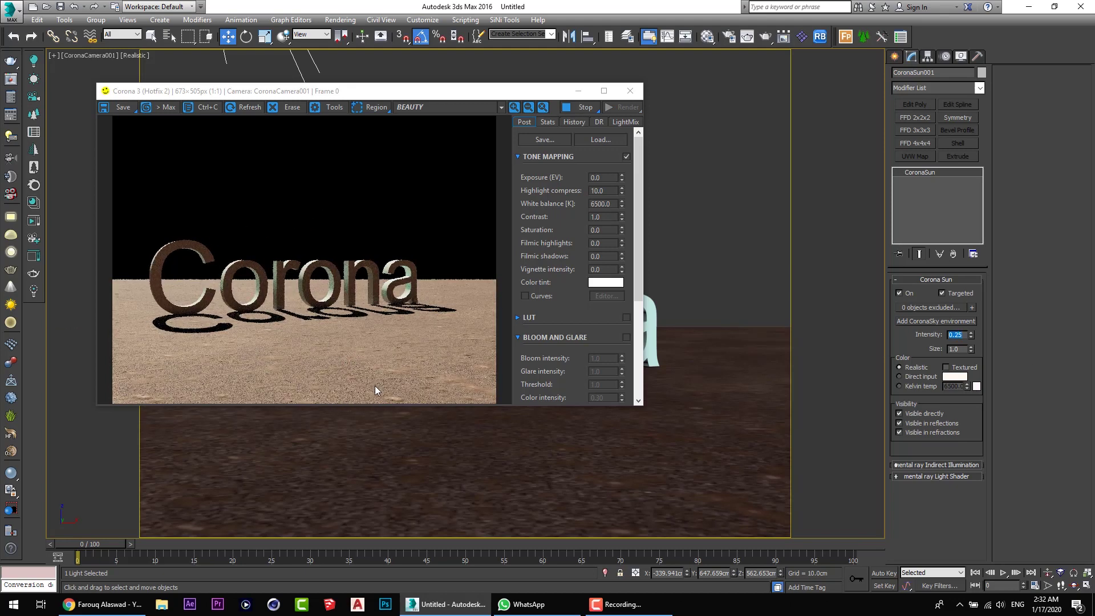
# Maximize the Perspective view beside the render window, showing the sun together with the text and plane
pyautogui.moveTo(402, 94); pyautogui.dragTo(365, 96)
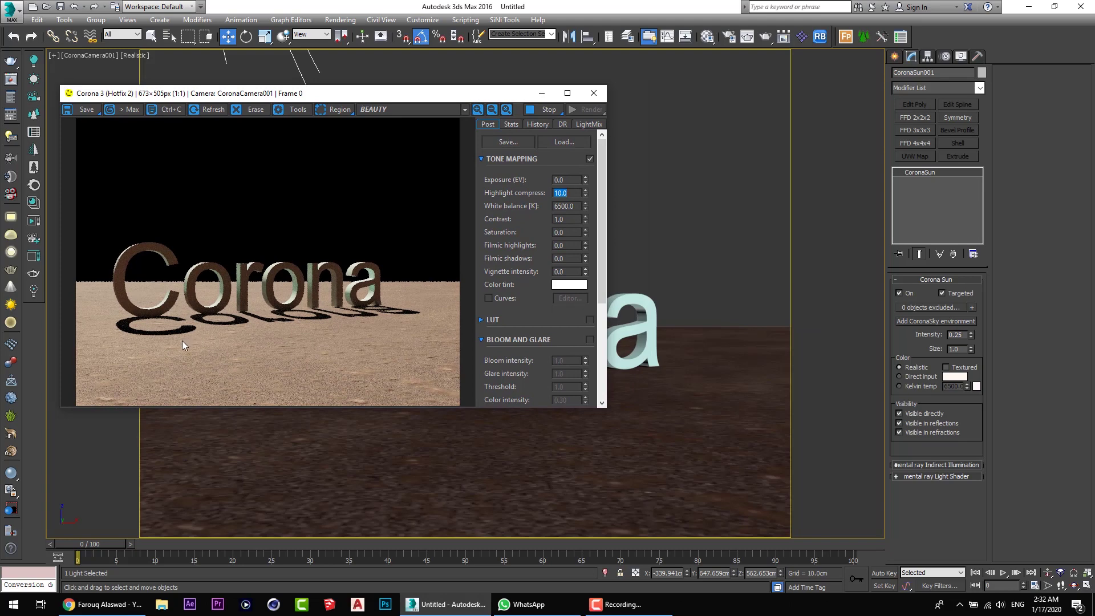
pyautogui.scroll(1, 160, 337)
pyautogui.scroll(-1, 169, 332)
pyautogui.middleClick(726, 345)
pyautogui.hotkey('alt', 'w')
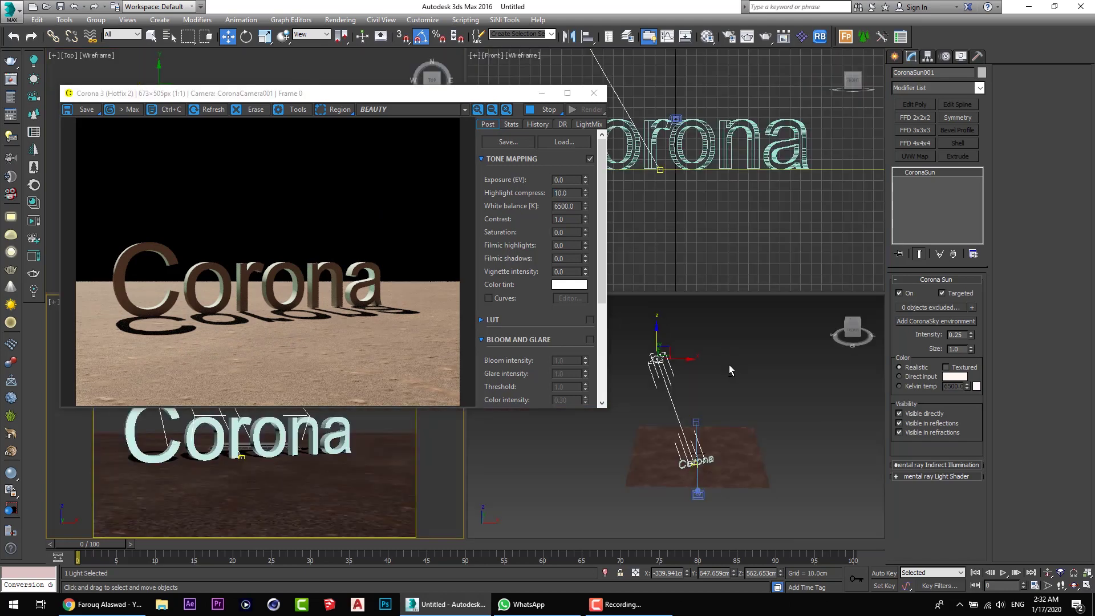
pyautogui.moveTo(728, 364); pyautogui.dragTo(798, 357, button='middle')
pyautogui.hotkey('alt', 'w')
pyautogui.keyDown('alt'); pyautogui.moveTo(714, 364); pyautogui.dragTo(764, 262, button='middle'); pyautogui.keyUp('alt')
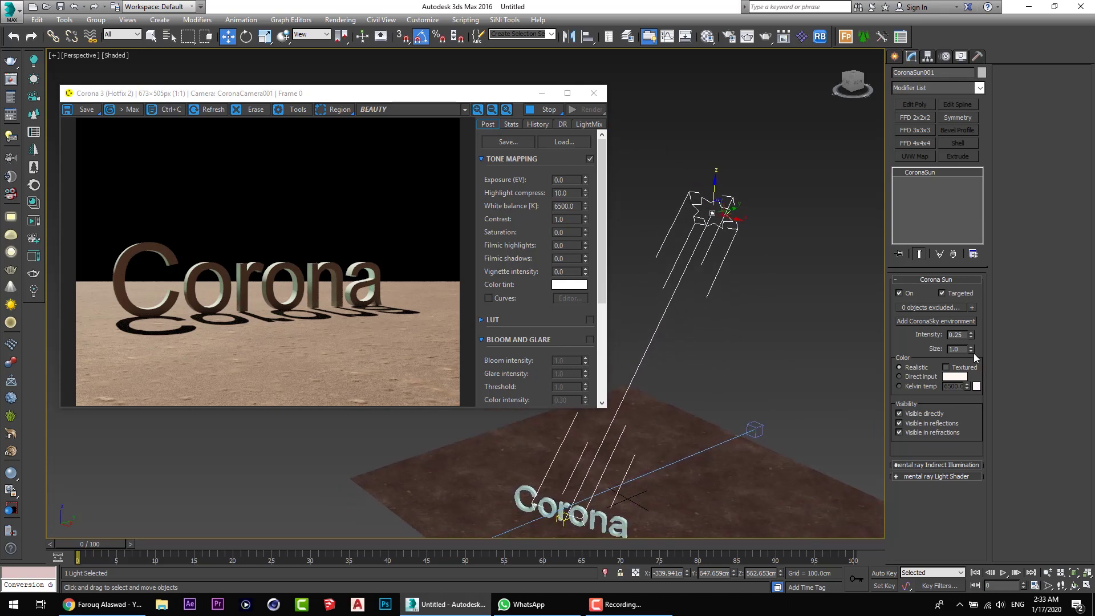
# Define a render region over the shadows in front of the text and set the sun's size to 5
pyautogui.moveTo(971, 351); pyautogui.dragTo(219, 294)
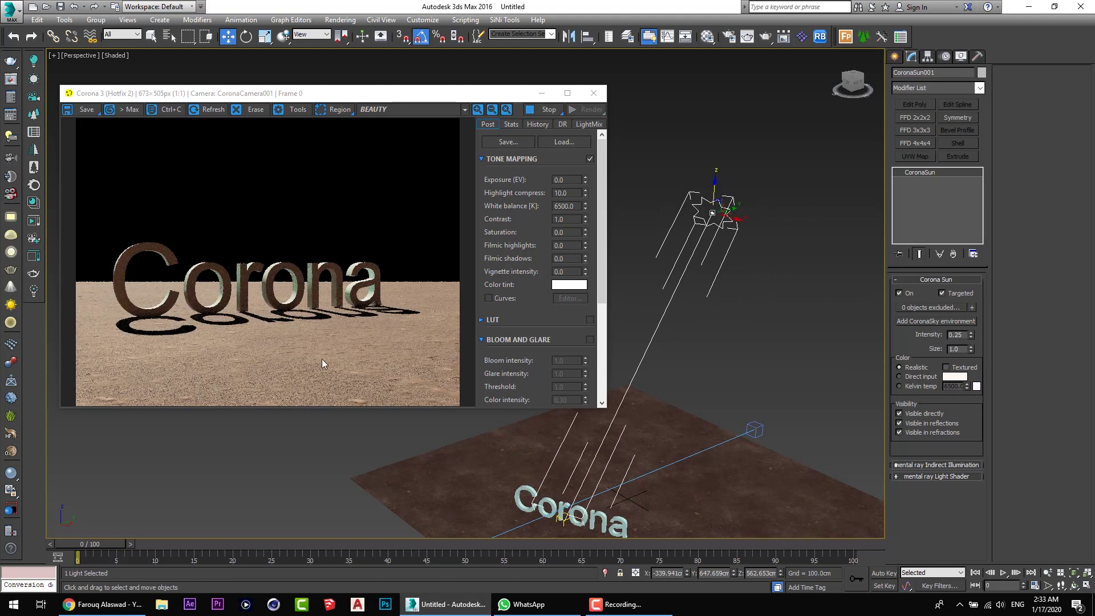
pyautogui.click(336, 110)
pyautogui.moveTo(319, 359); pyautogui.dragTo(122, 300)
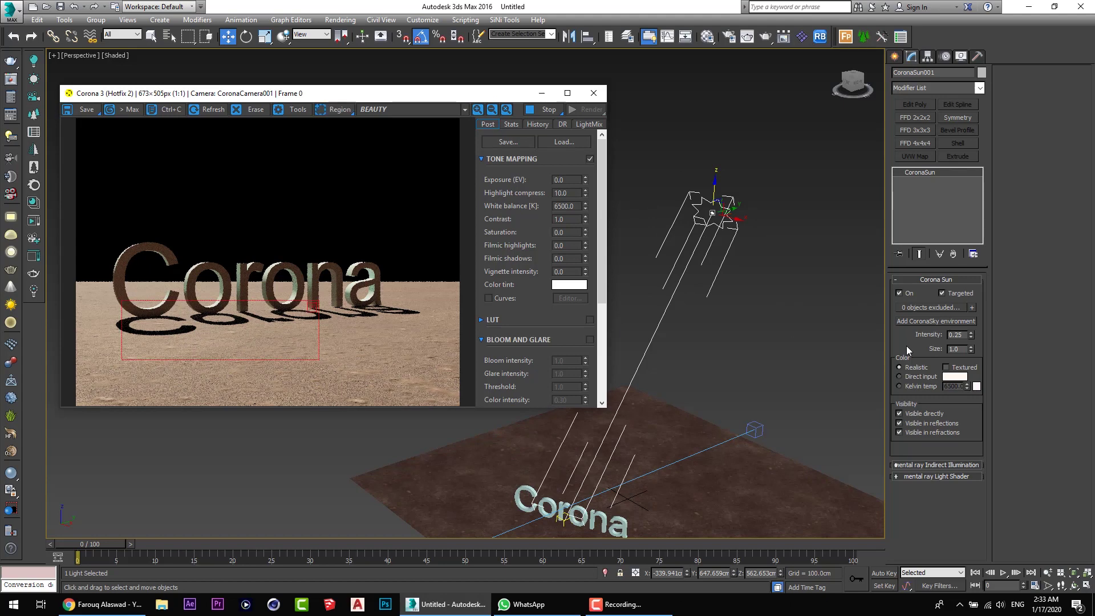
pyautogui.doubleClick(956, 348)
pyautogui.write('5')
pyautogui.press('Return')
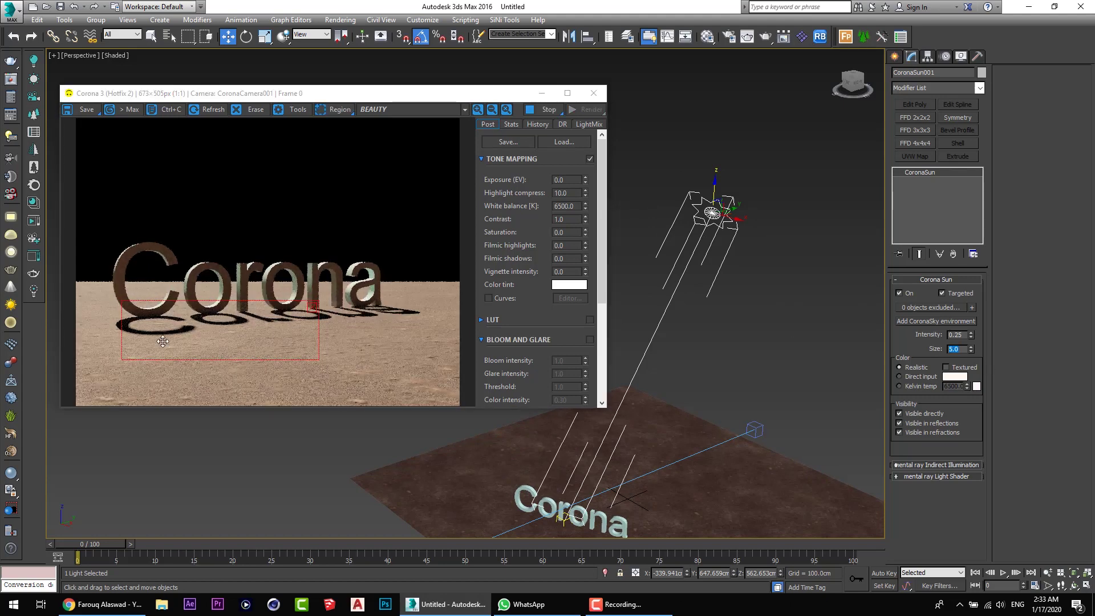
pyautogui.scroll(1, 162, 341)
pyautogui.moveTo(253, 344); pyautogui.dragTo(214, 336, button='middle')
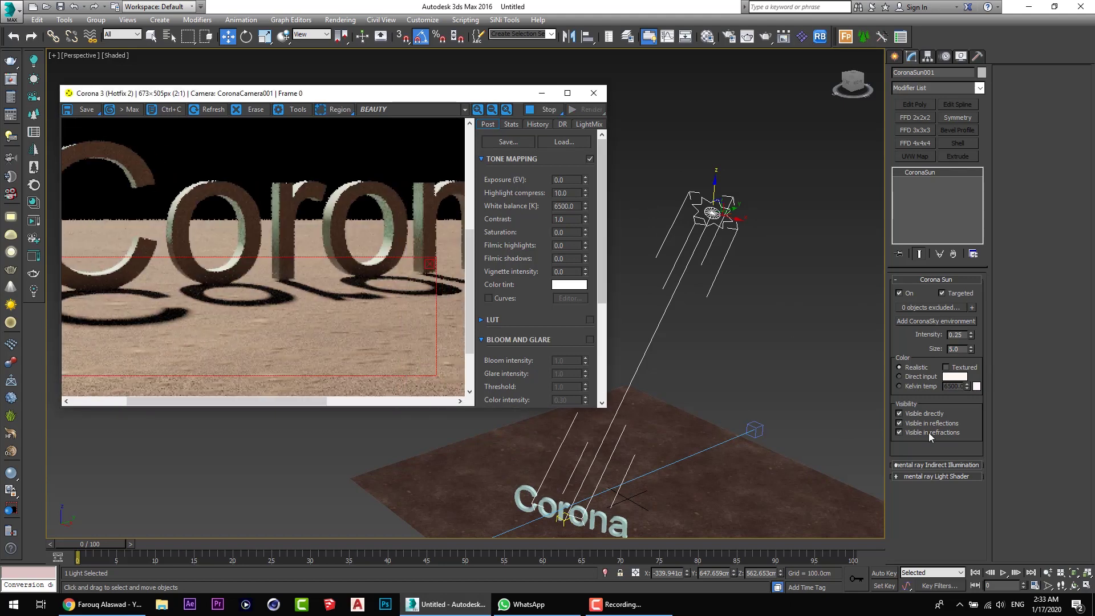
# Try a sun size of 10, set it to 15, and clear the render region after checking the shadows
pyautogui.doubleClick(964, 349)
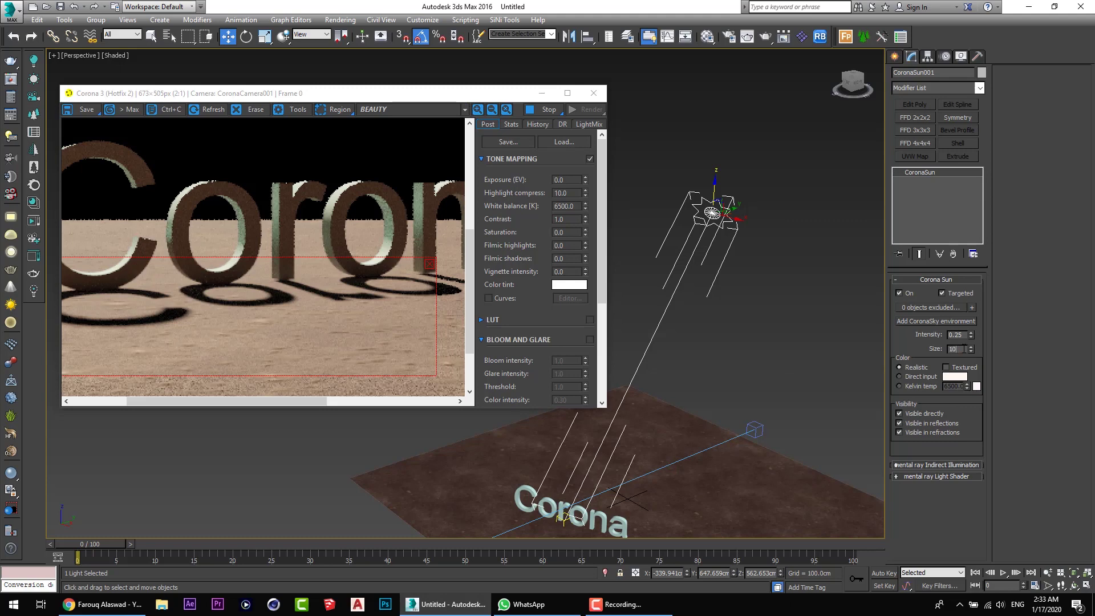
pyautogui.write('10')
pyautogui.press('Return')
pyautogui.write('15')
pyautogui.press('Return')
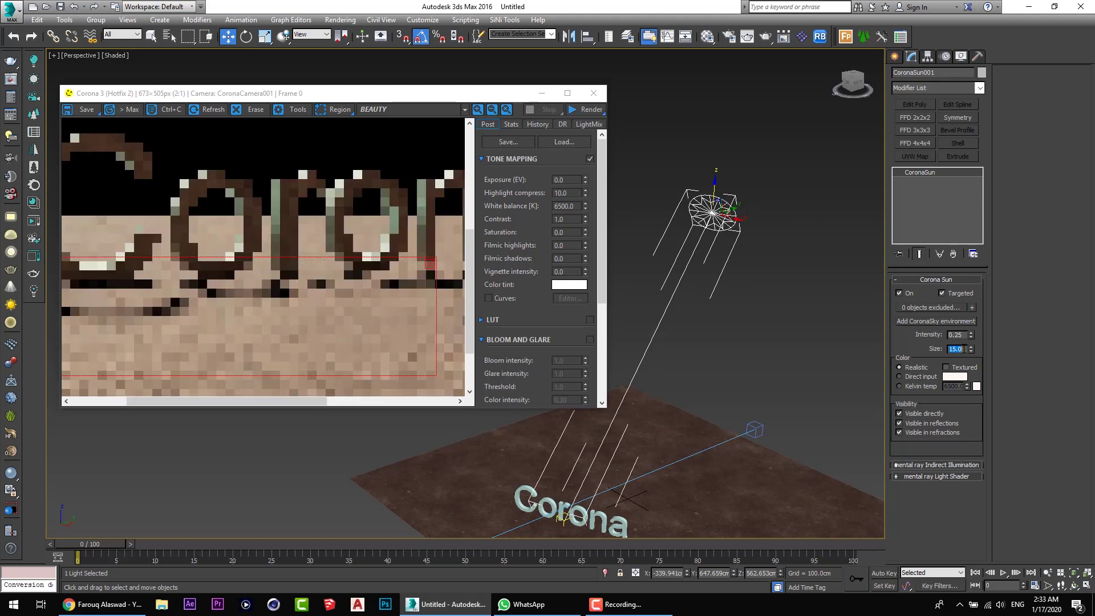
pyautogui.scroll(-1, 379, 290)
pyautogui.scroll(1, 180, 337)
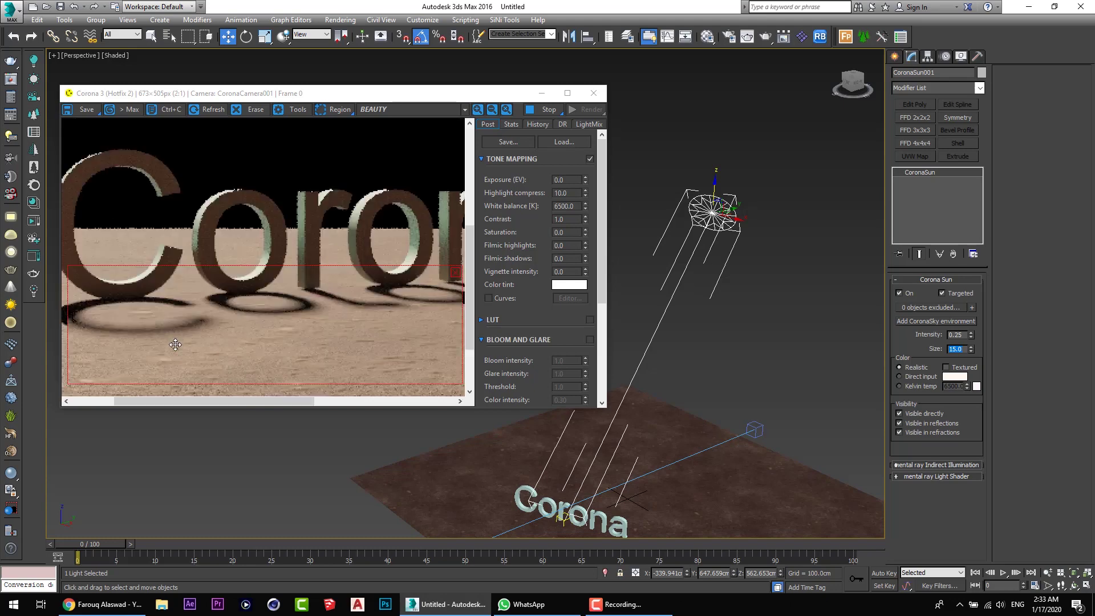
pyautogui.scroll(-1, 194, 343)
pyautogui.moveTo(244, 340); pyautogui.dragTo(287, 330)
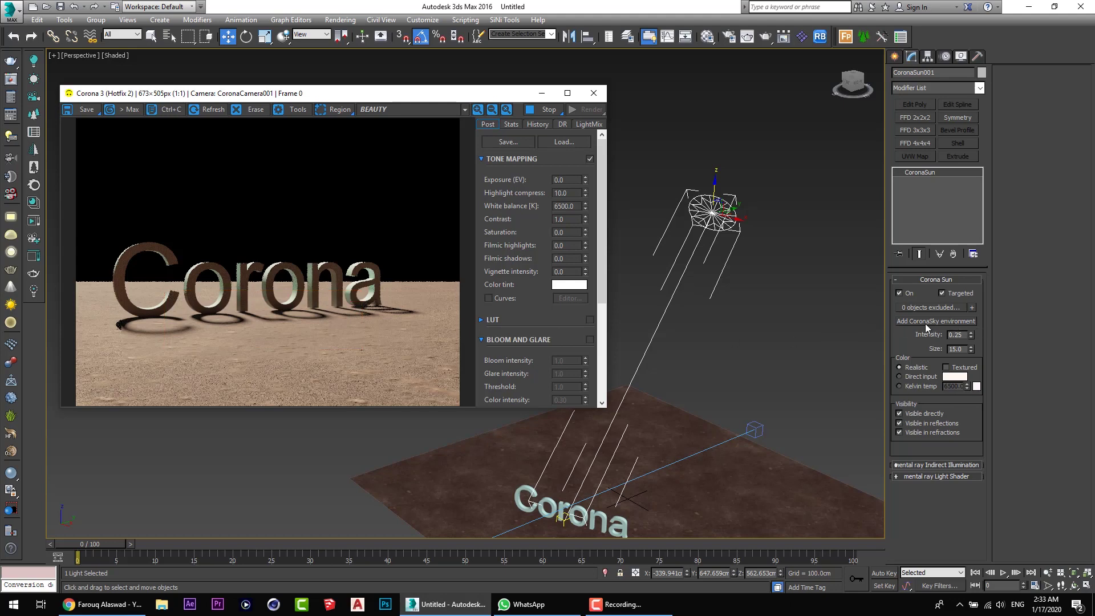
# Add a CoronaSky environment from the sun and instance its environment map into the last visible Material Editor slot
pyautogui.click(947, 321)
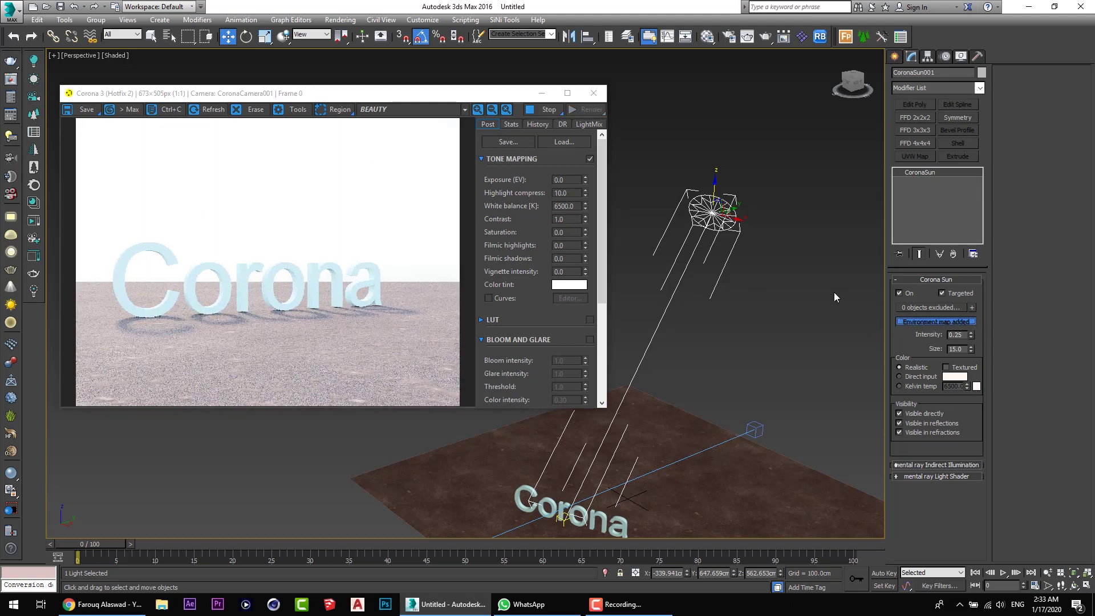
pyautogui.click(783, 294)
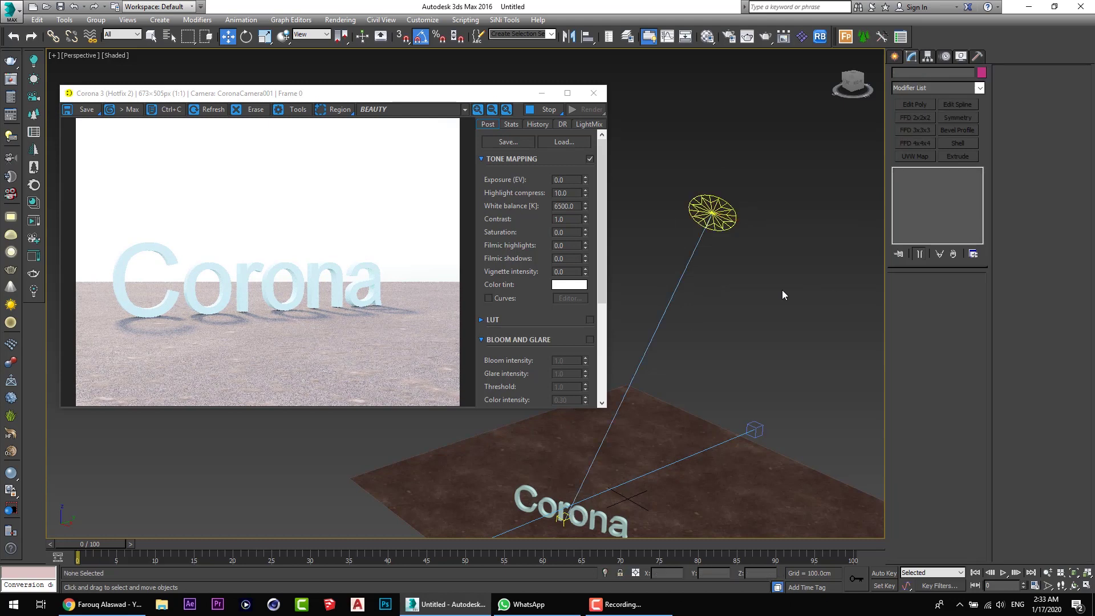
pyautogui.press('8')
pyautogui.moveTo(477, 118); pyautogui.dragTo(185, 104)
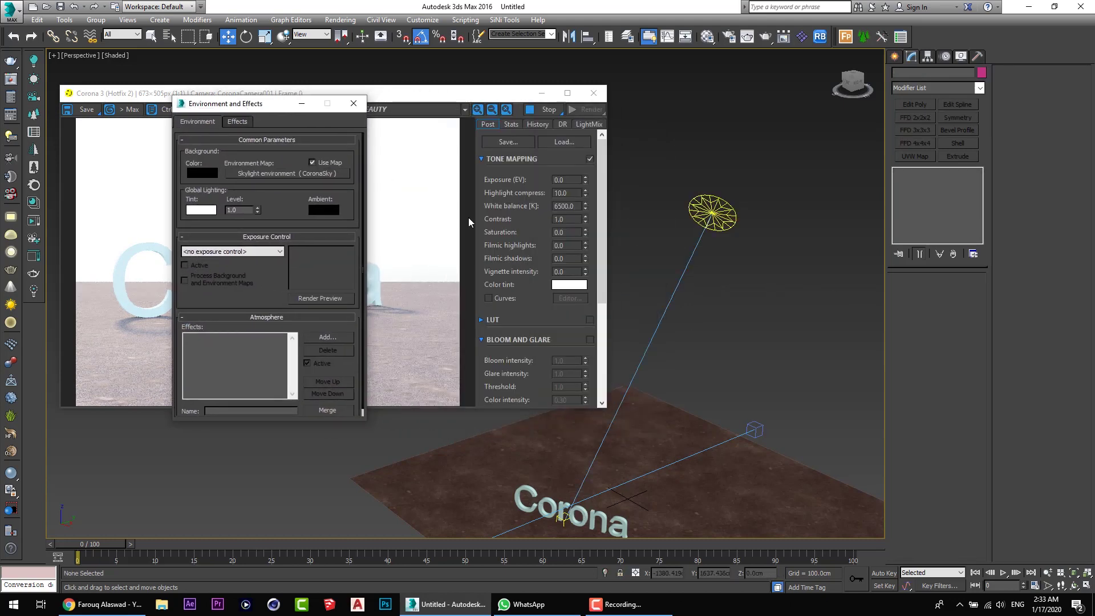
pyautogui.press('m')
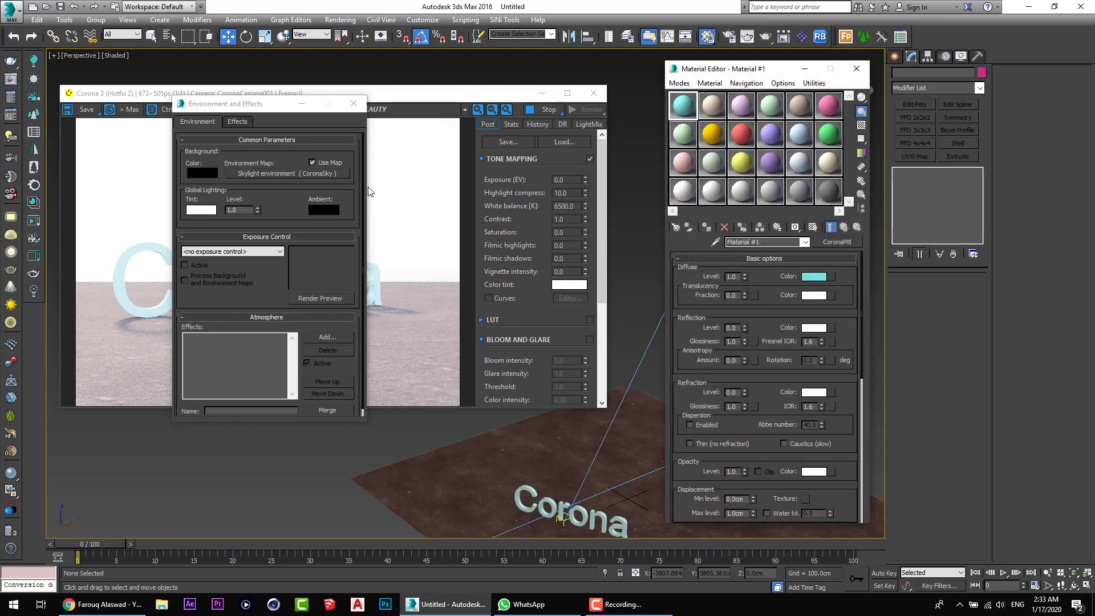
pyautogui.moveTo(270, 175); pyautogui.dragTo(714, 189)
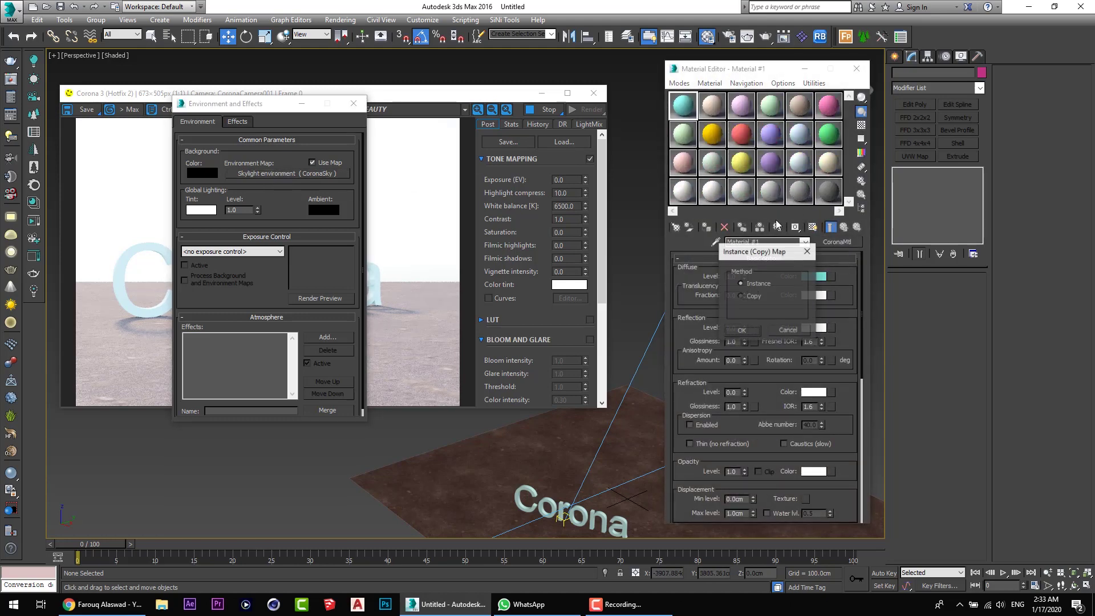
pyautogui.click(743, 331)
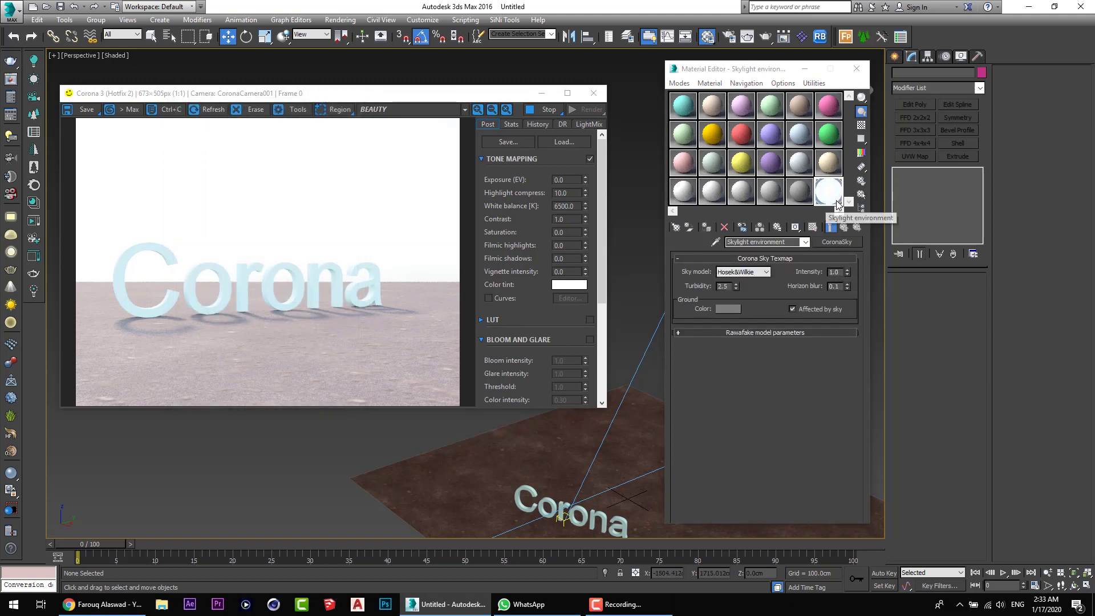
# Set the CoronaSky map's intensity to 0.25 and close the Material Editor
pyautogui.doubleClick(835, 273)
pyautogui.write('.2')
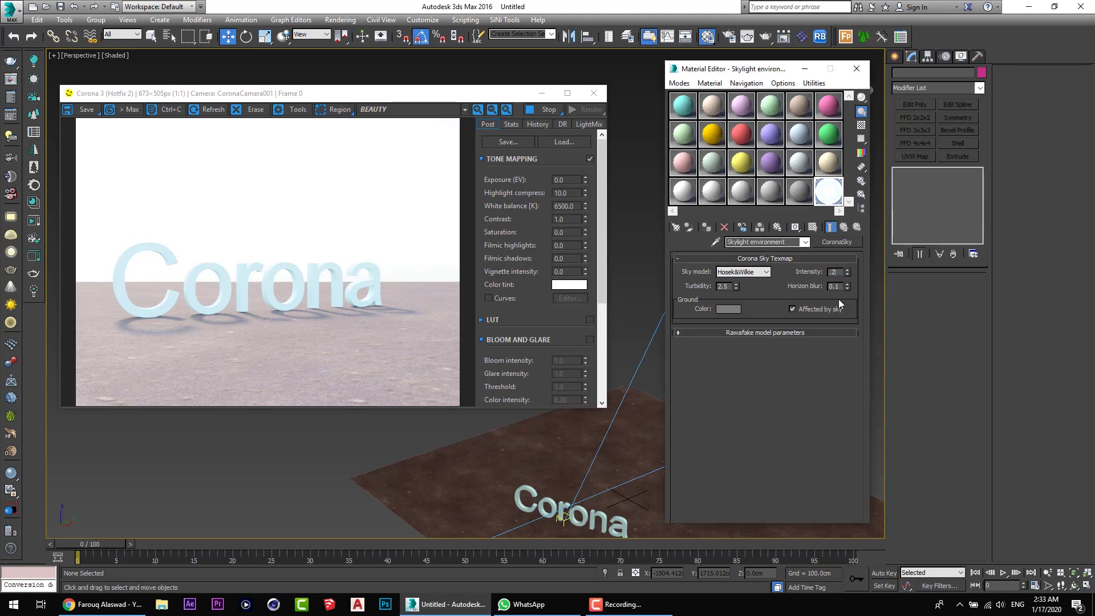
pyautogui.write('5')
pyautogui.press('Return')
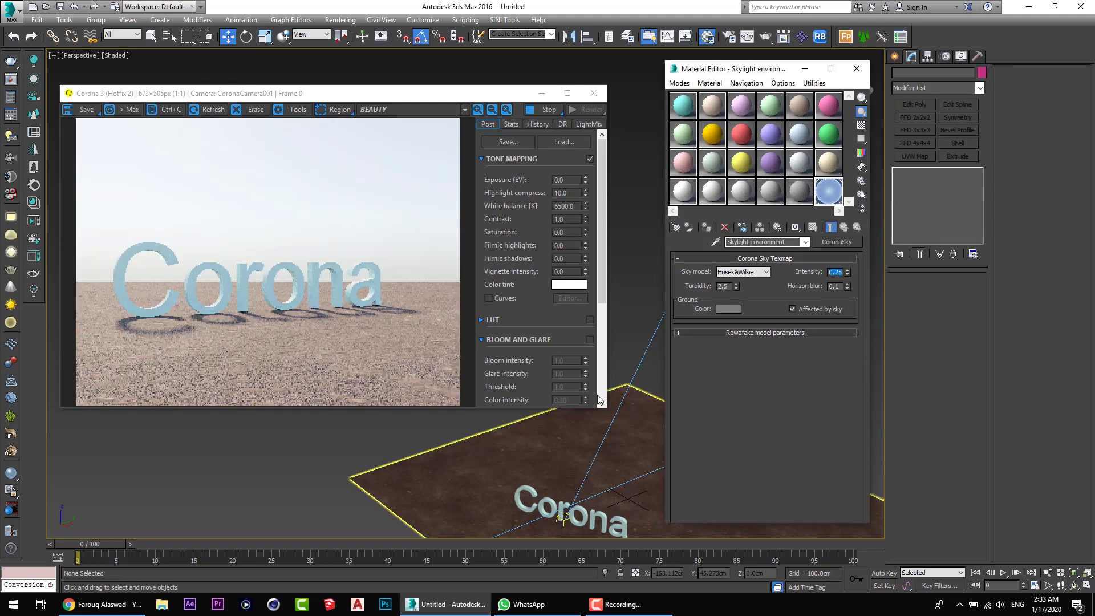
pyautogui.click(856, 69)
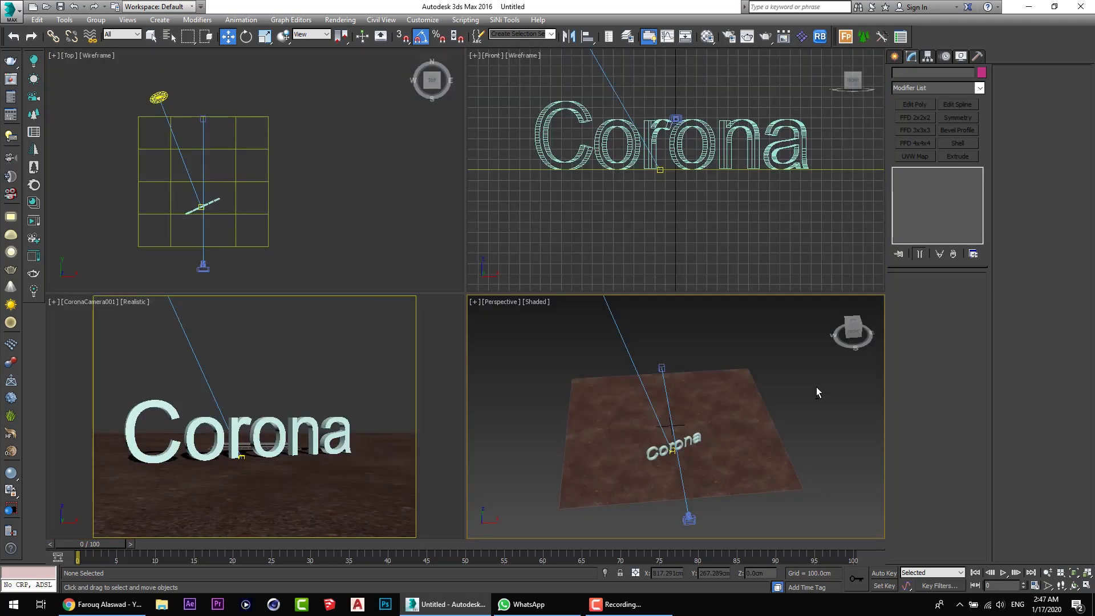
# Start creating a Forest Pro scatter object from the Itoo Software set and open its model library
pyautogui.keyDown('alt'); pyautogui.moveTo(808, 395); pyautogui.dragTo(797, 395, button='middle'); pyautogui.keyUp('alt')
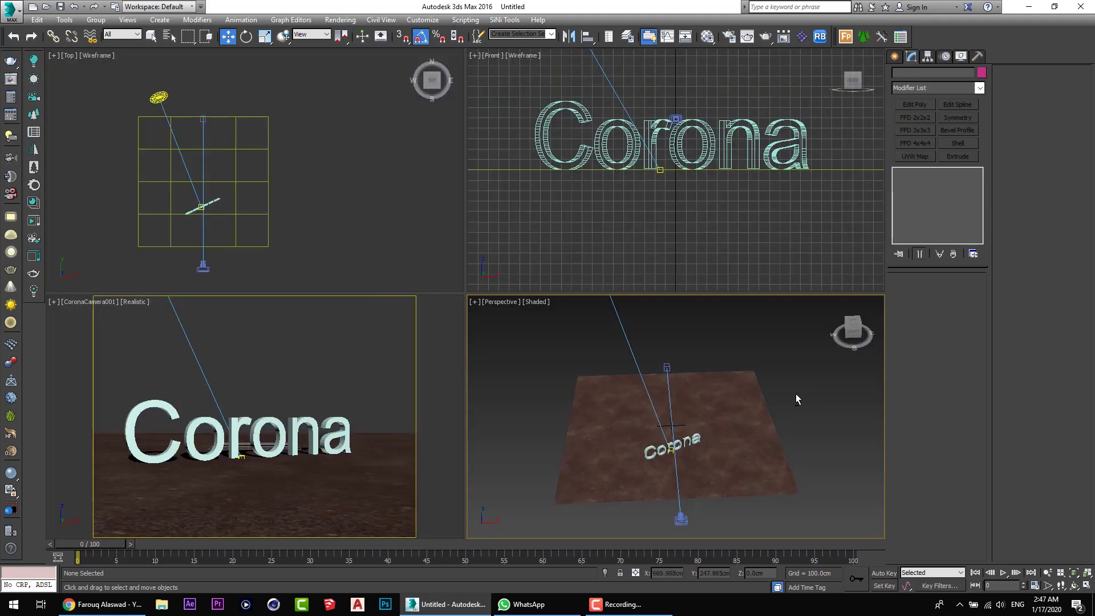
pyautogui.hotkey('alt', 'w')
pyautogui.keyDown('alt'); pyautogui.moveTo(636, 389); pyautogui.dragTo(596, 397, button='middle'); pyautogui.keyUp('alt')
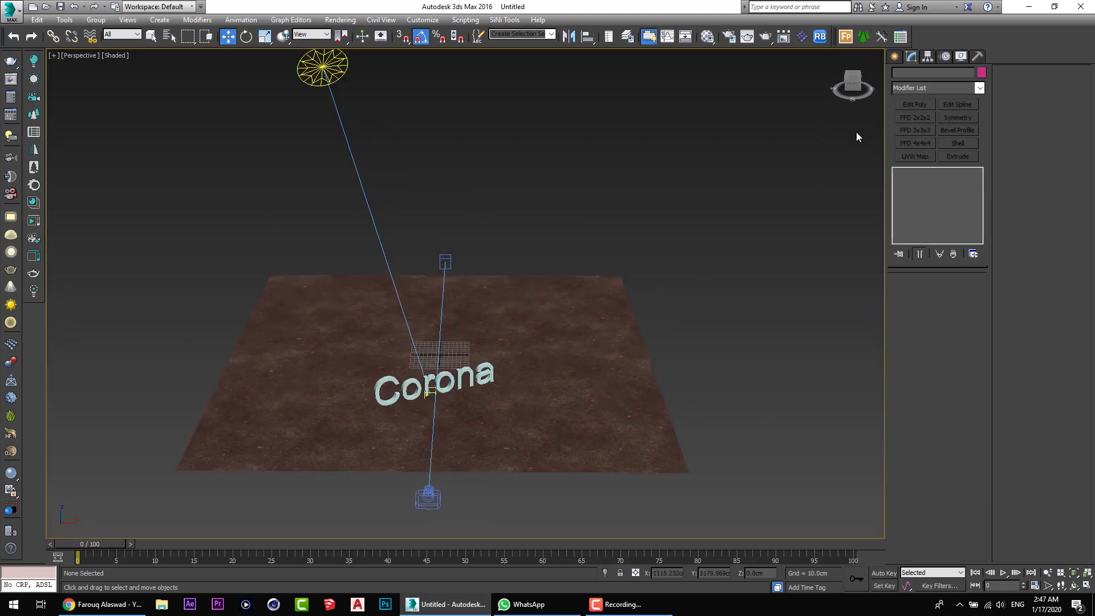
pyautogui.click(846, 36)
pyautogui.keyDown('alt'); pyautogui.moveTo(685, 318); pyautogui.dragTo(904, 41, button='middle'); pyautogui.keyUp('alt')
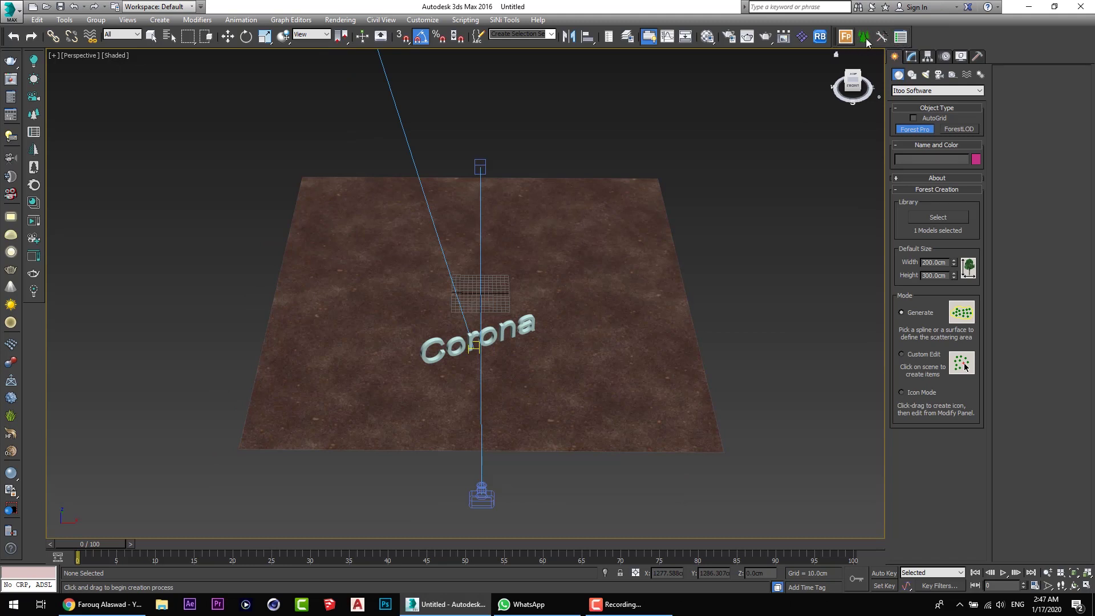
pyautogui.click(925, 91)
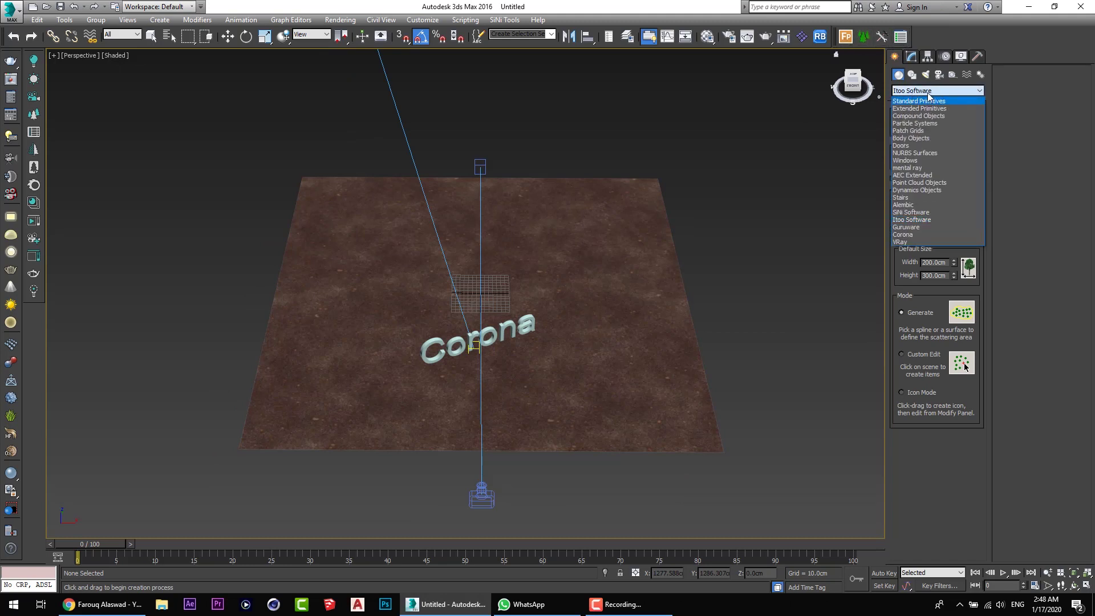
pyautogui.click(923, 220)
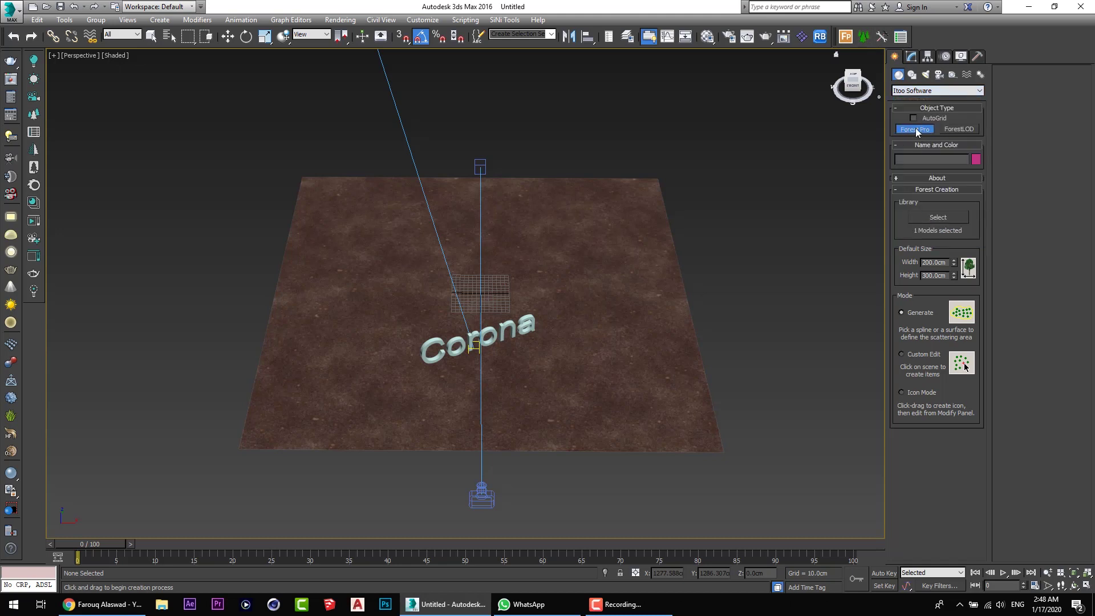
pyautogui.click(950, 216)
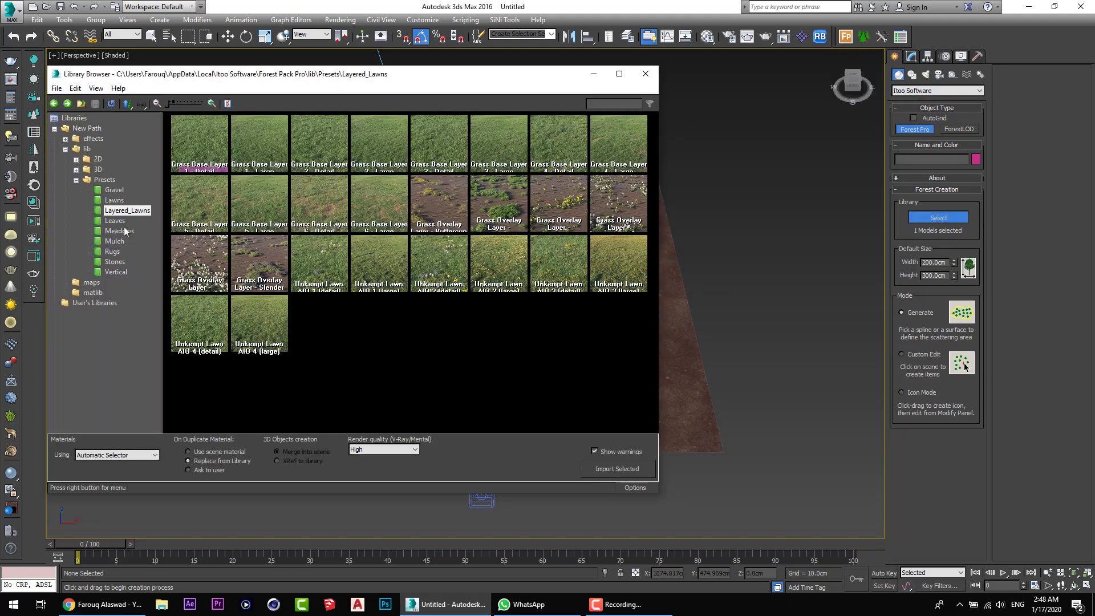
# Examine the Forest Pro library's 2D shrubs and trees, 3D plants and stones, and the gravel, lawn, leaf and vertical presets
pyautogui.click(76, 159)
pyautogui.click(96, 169)
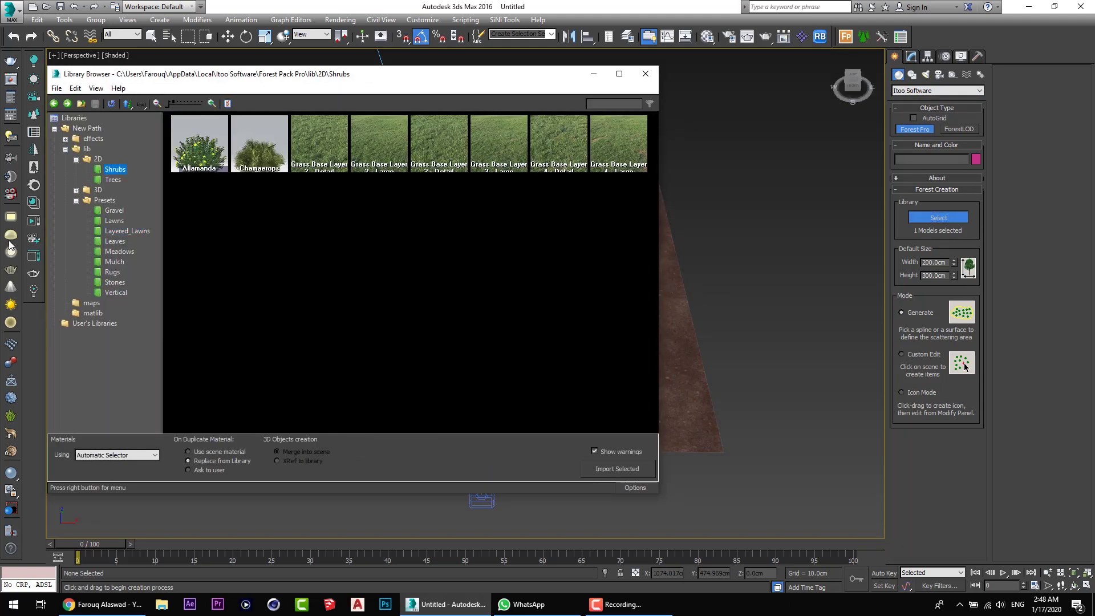
pyautogui.click(112, 180)
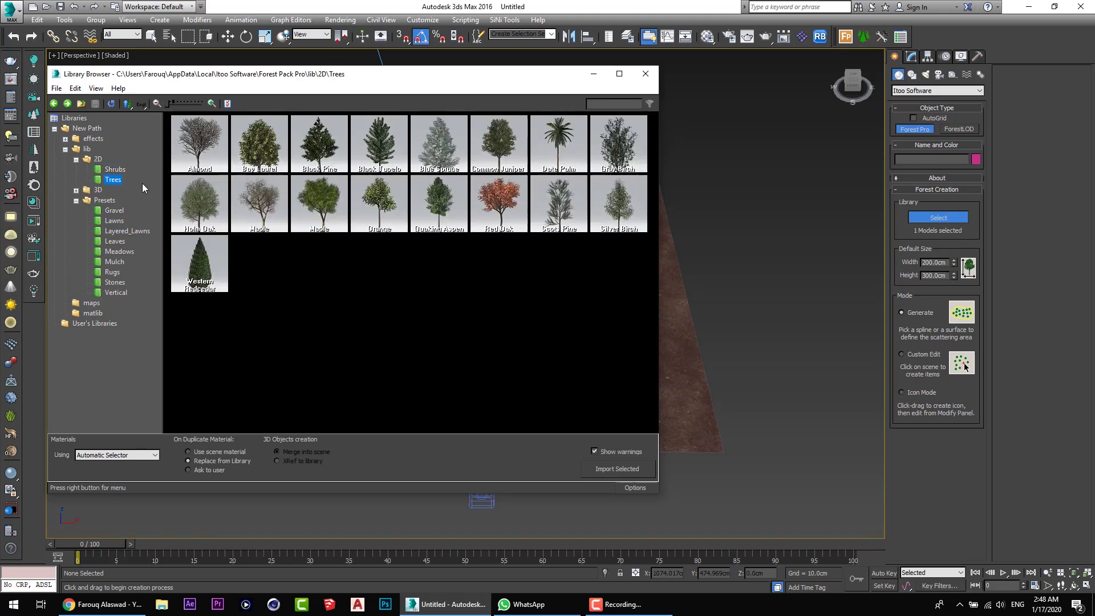
pyautogui.click(76, 190)
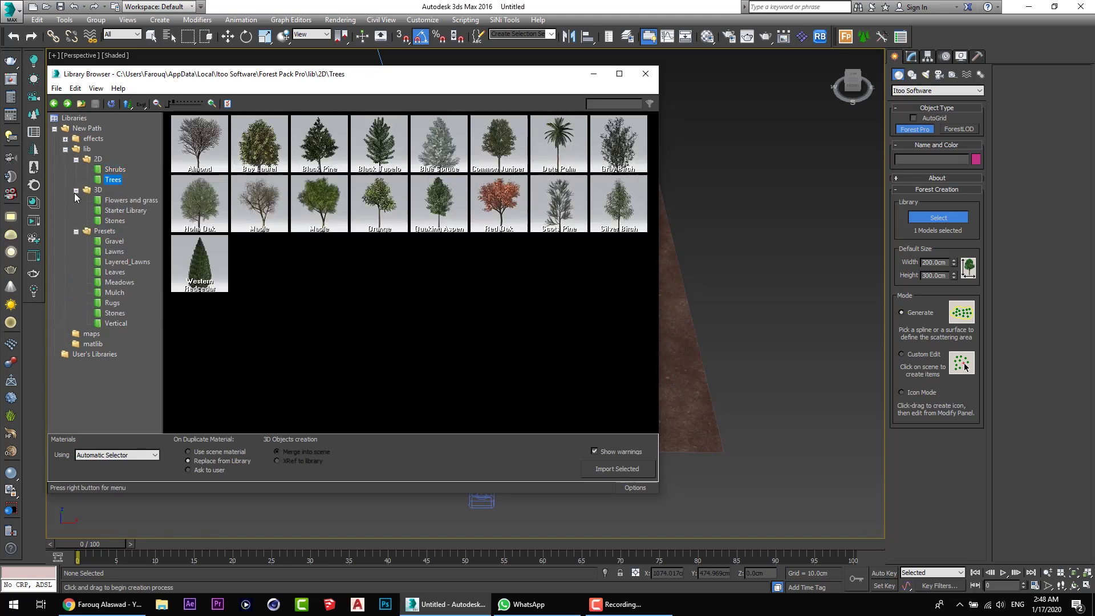
pyautogui.click(117, 212)
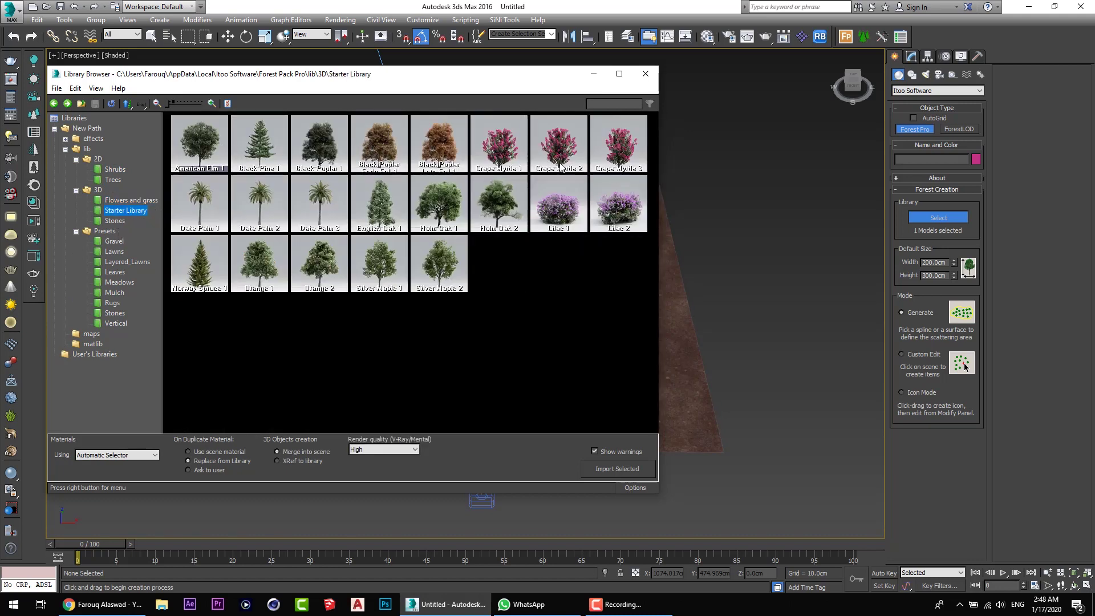
pyautogui.click(115, 223)
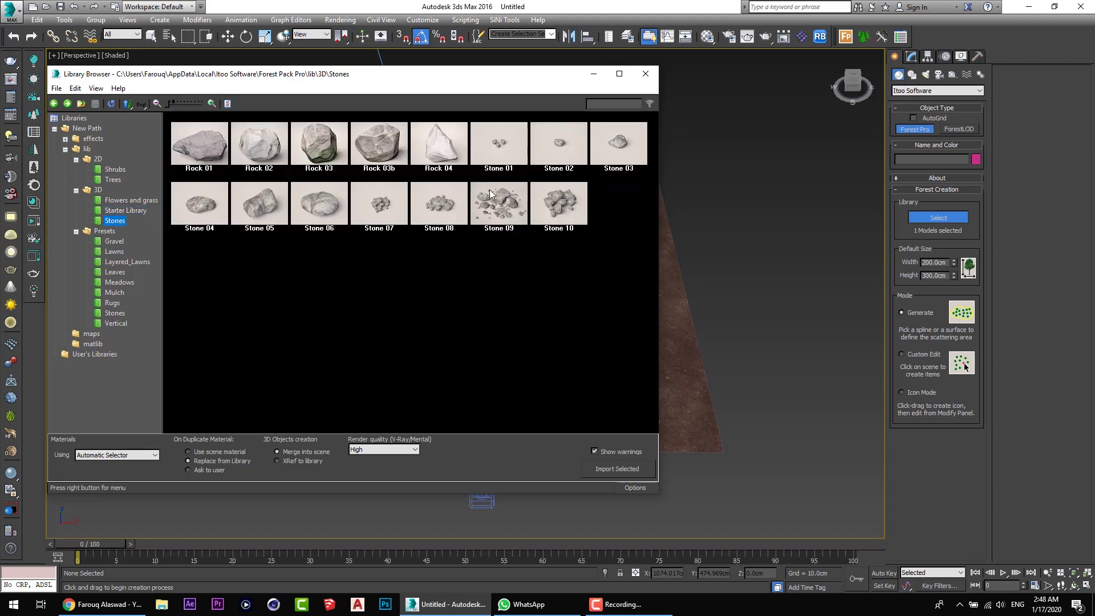
pyautogui.click(116, 241)
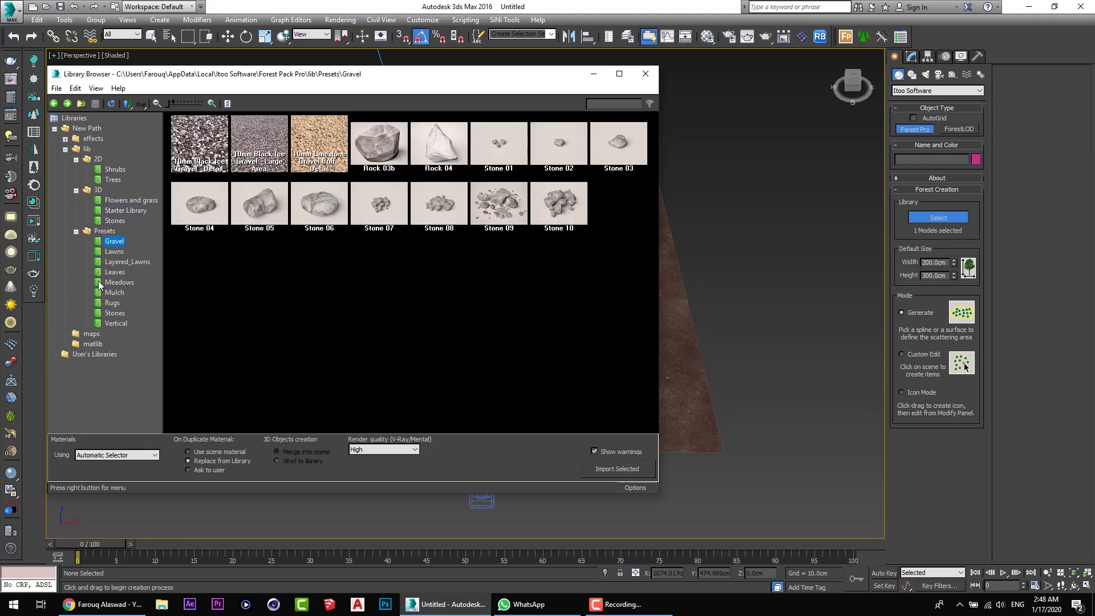
pyautogui.click(112, 252)
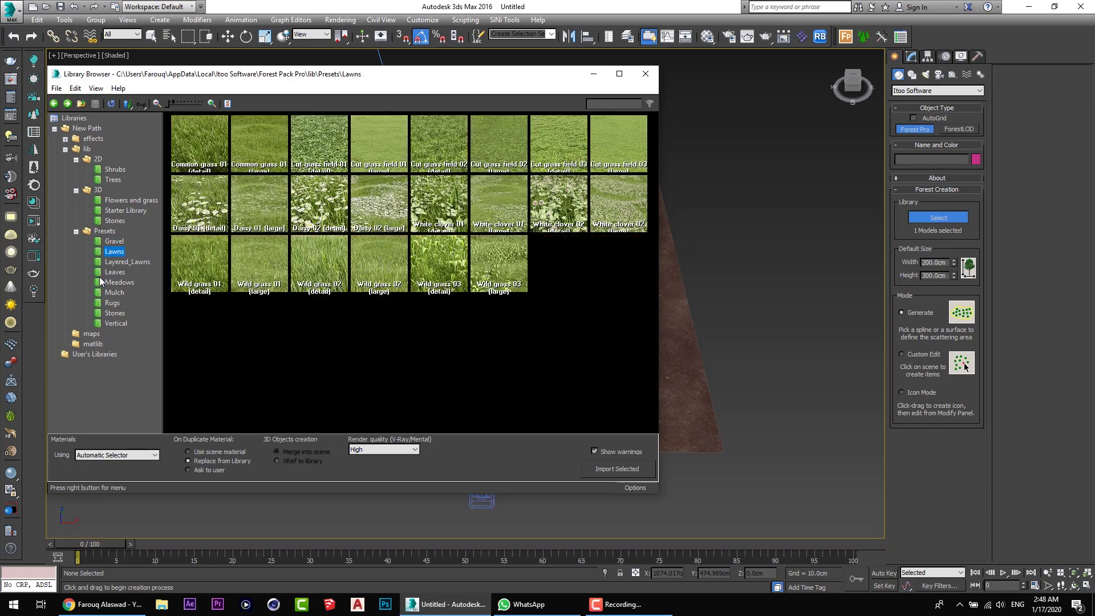
pyautogui.click(129, 262)
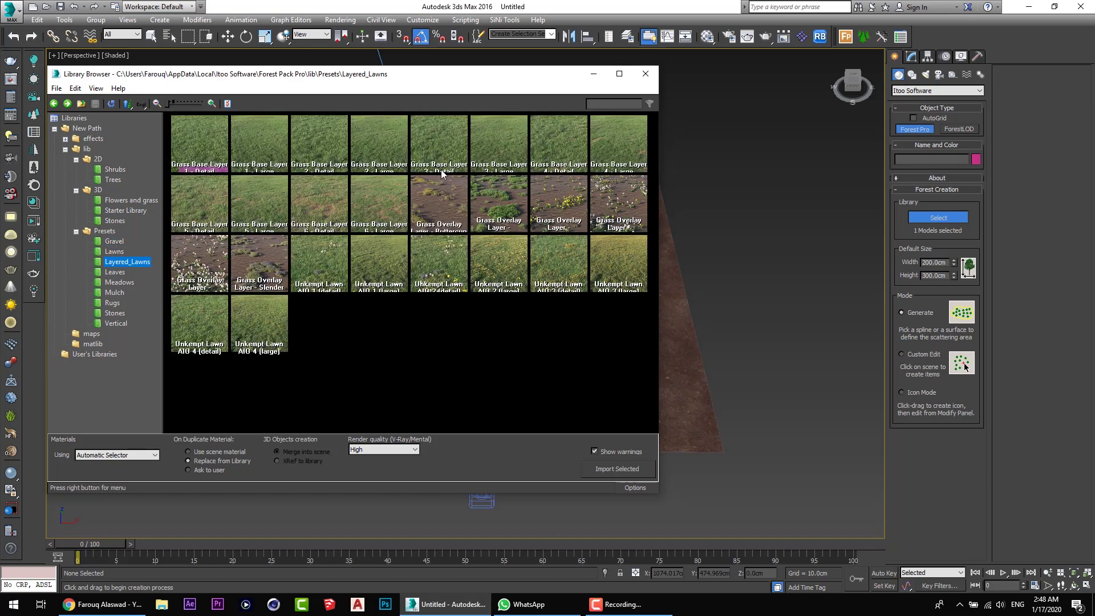
pyautogui.click(113, 273)
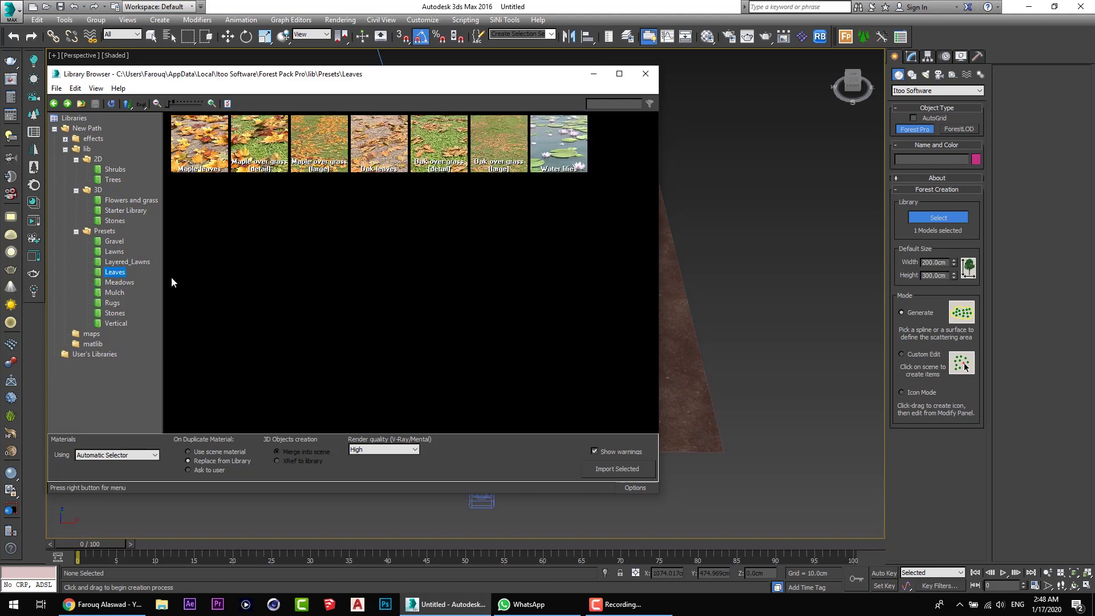
pyautogui.click(112, 304)
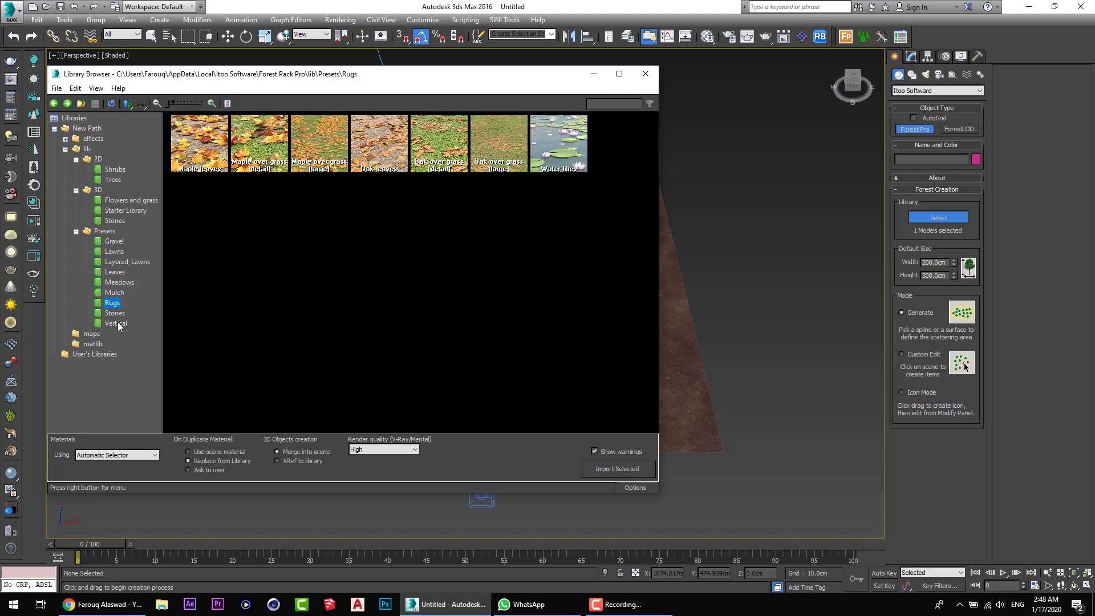
pyautogui.click(117, 314)
pyautogui.click(122, 323)
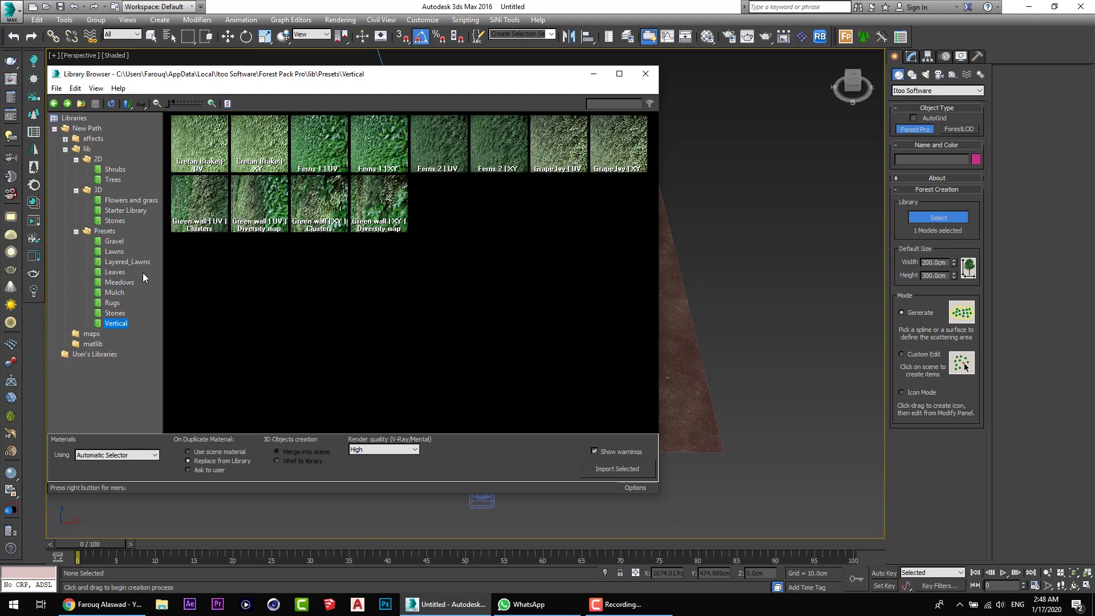
pyautogui.click(114, 252)
pyautogui.click(113, 242)
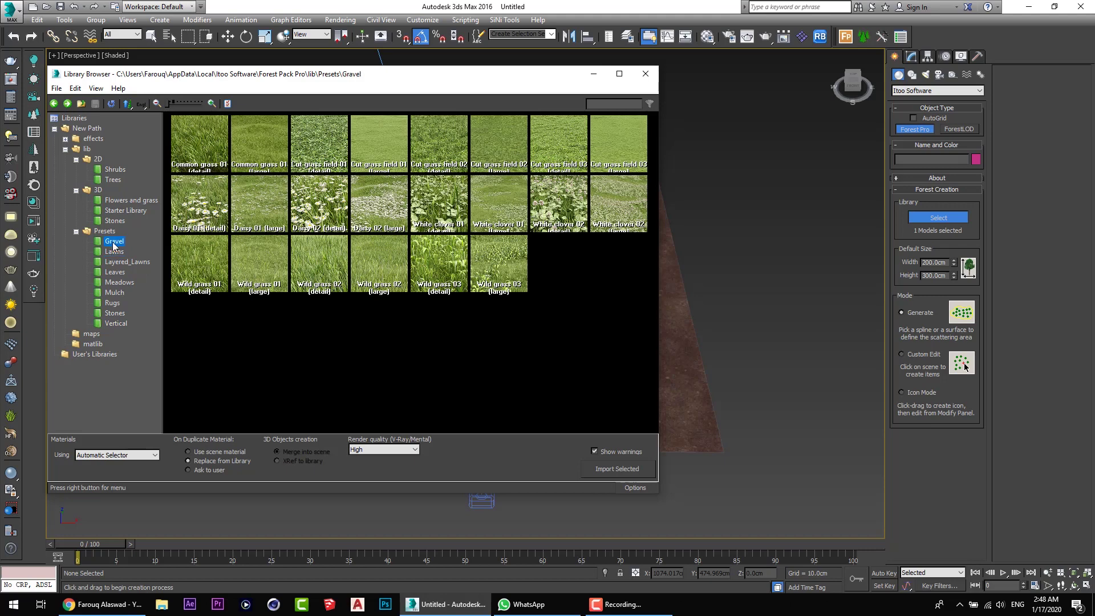
# Scatter the layered lawn preset Grass Base Layer 2 - Detail over the soil plane, enabling camera clipping at render time
pyautogui.click(114, 251)
pyautogui.click(126, 262)
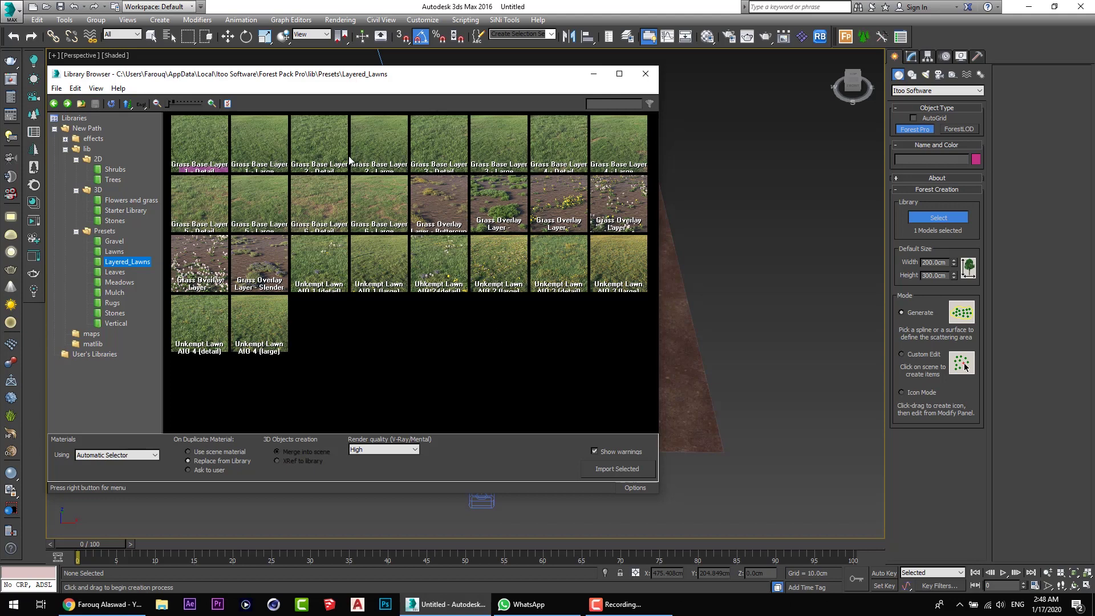
pyautogui.doubleClick(322, 141)
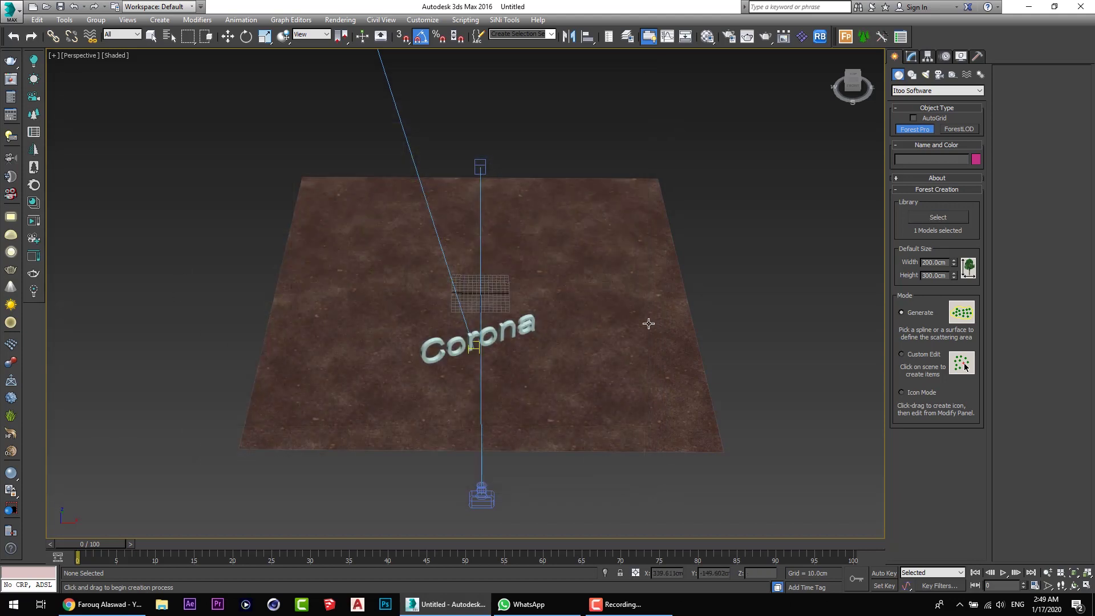
pyautogui.keyDown('alt'); pyautogui.moveTo(650, 323); pyautogui.dragTo(555, 279, button='middle'); pyautogui.keyUp('alt')
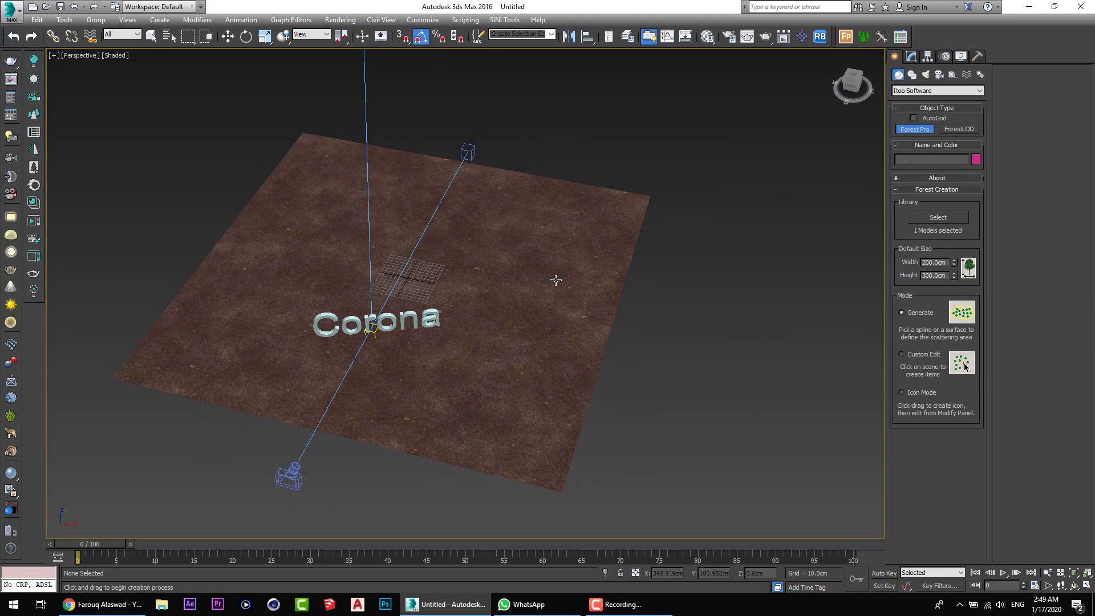
pyautogui.click(538, 276)
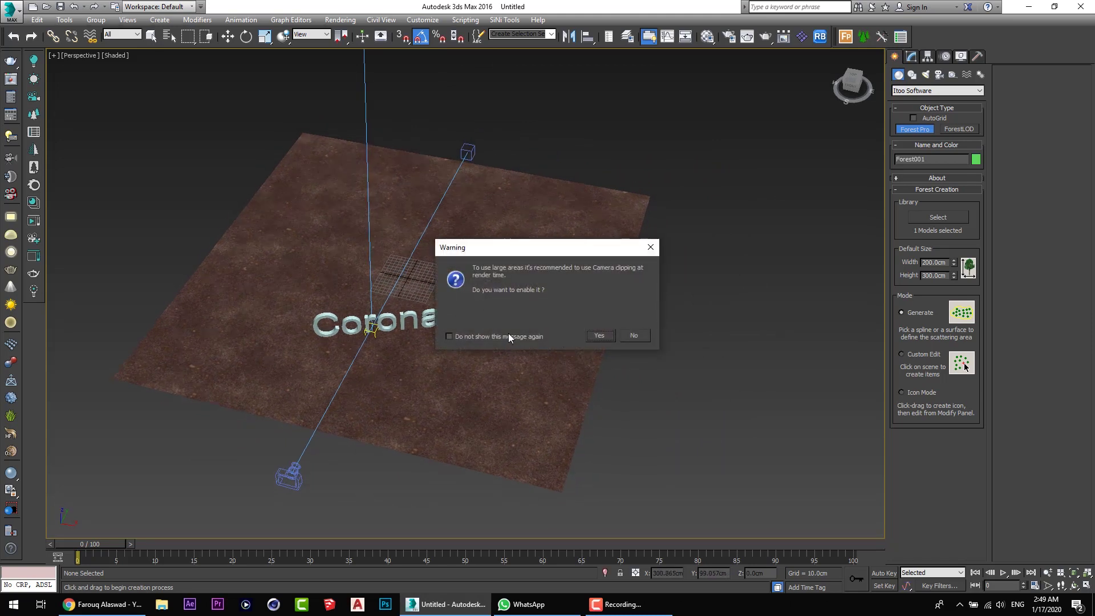
pyautogui.moveTo(557, 252); pyautogui.dragTo(689, 246)
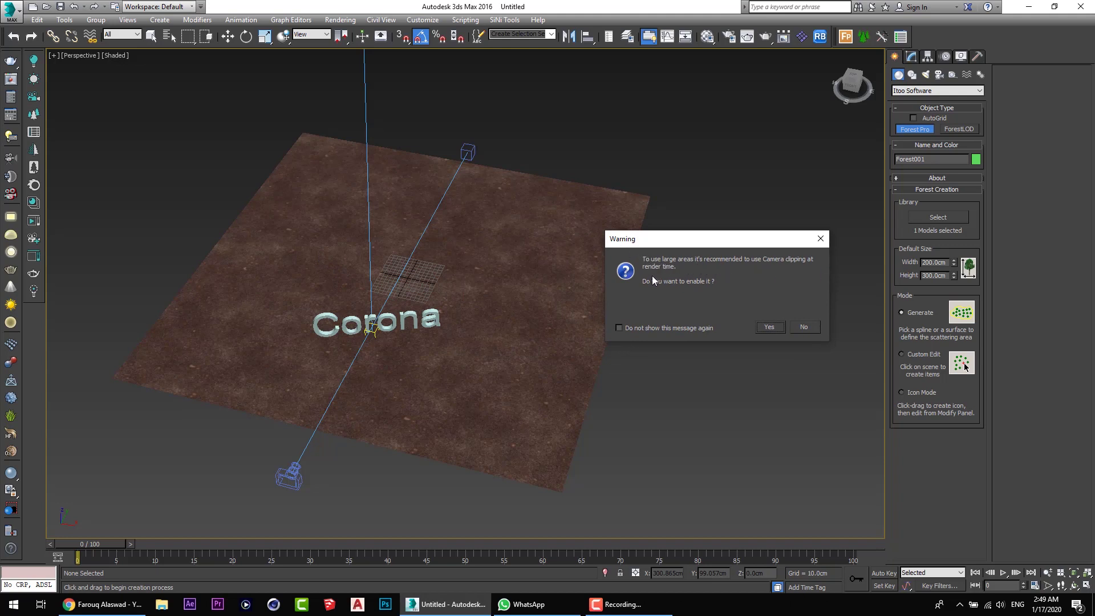
pyautogui.click(777, 327)
pyautogui.click(546, 354)
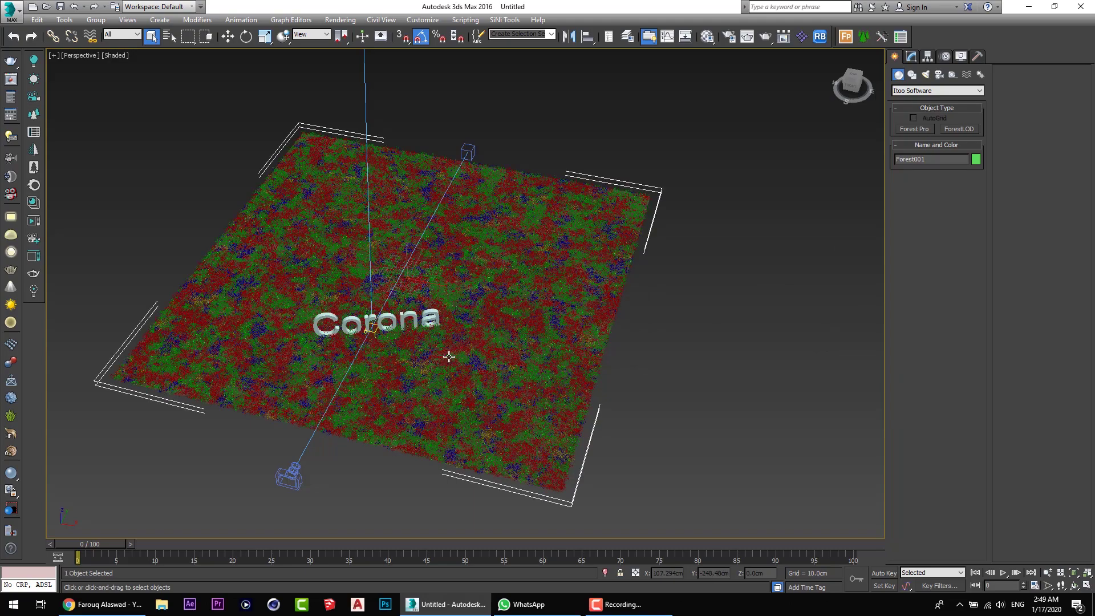
# Inspect the scattered grass around the text and render the scene through CoronaCamera001
pyautogui.keyDown('alt'); pyautogui.moveTo(449, 356); pyautogui.dragTo(442, 298, button='middle'); pyautogui.keyUp('alt')
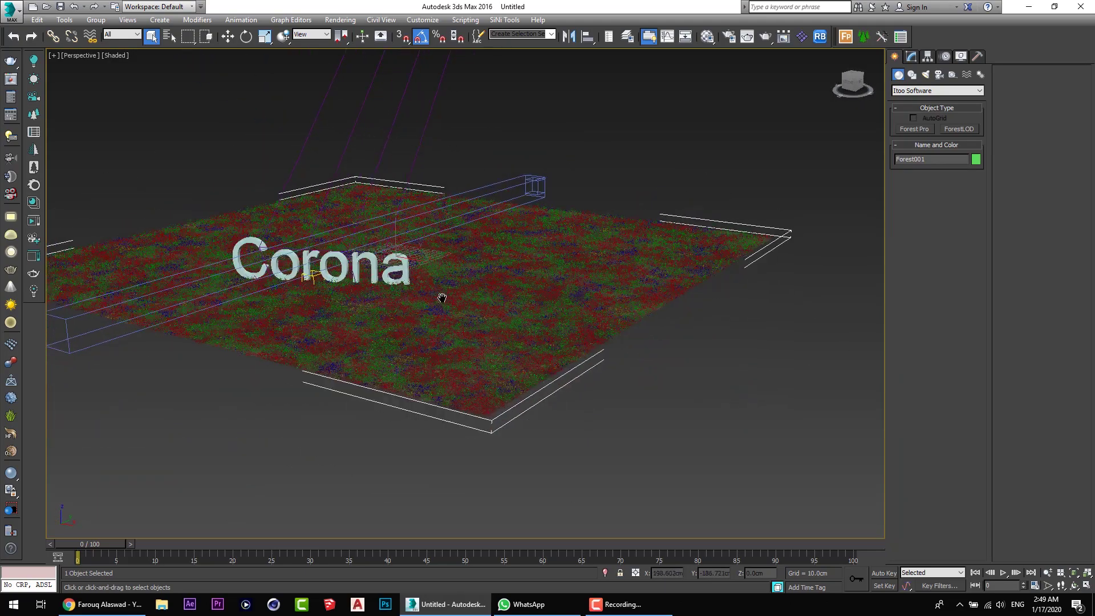
pyautogui.scroll(5, 384, 293)
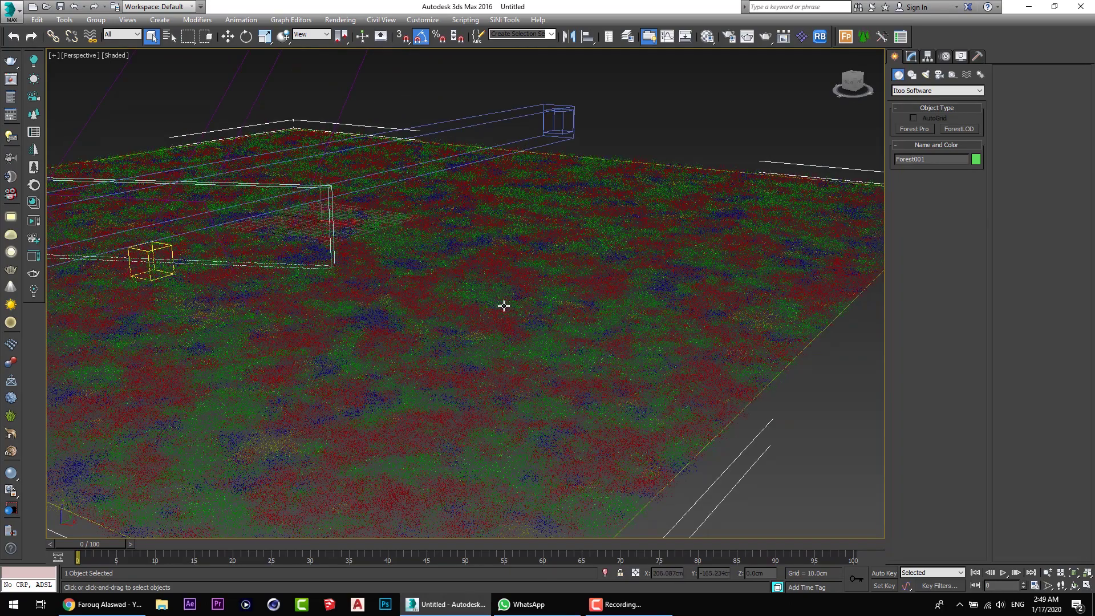
pyautogui.keyDown('alt'); pyautogui.moveTo(520, 308); pyautogui.dragTo(433, 313, button='middle'); pyautogui.keyUp('alt')
pyautogui.scroll(-4, 501, 318)
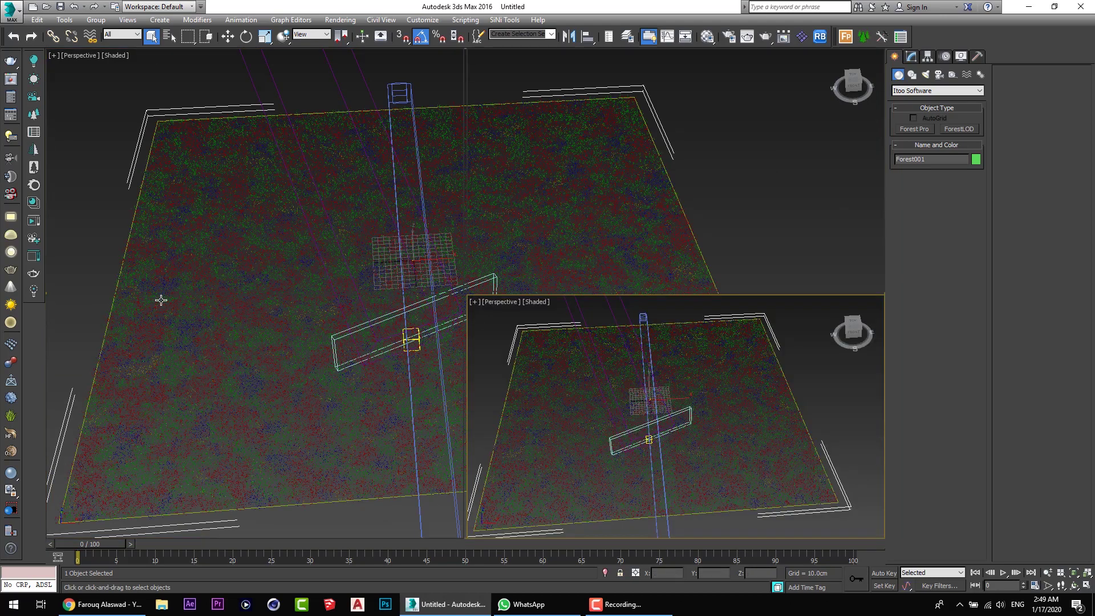
pyautogui.click(34, 220)
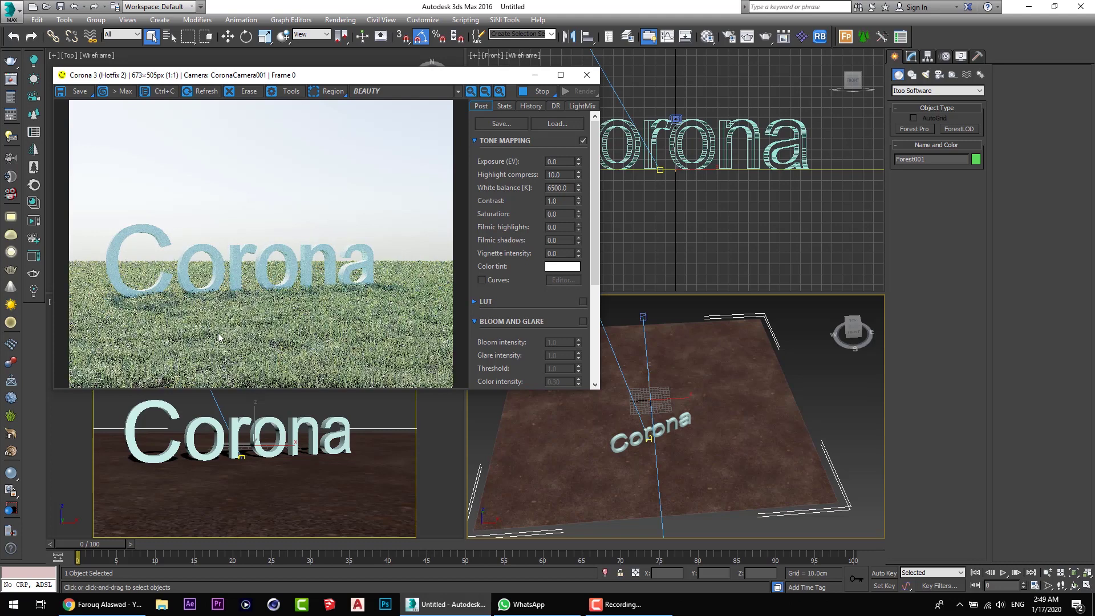
# Check the rendered grass below the text at close range, stop the render and close its window
pyautogui.scroll(1, 279, 333)
pyautogui.scroll(-1, 277, 331)
pyautogui.scroll(1, 267, 326)
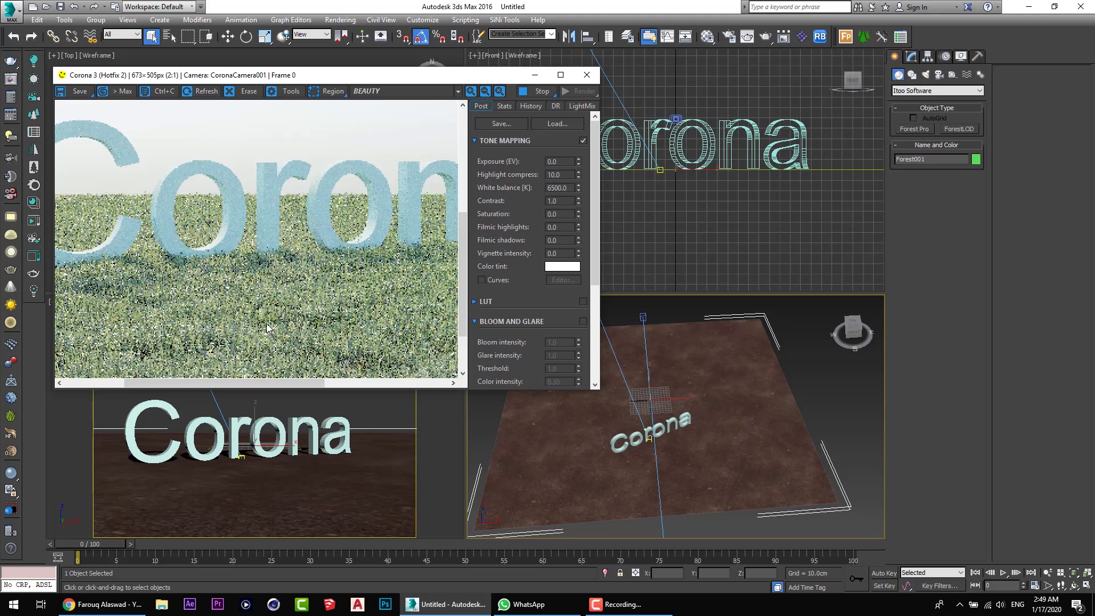
pyautogui.scroll(-1, 268, 326)
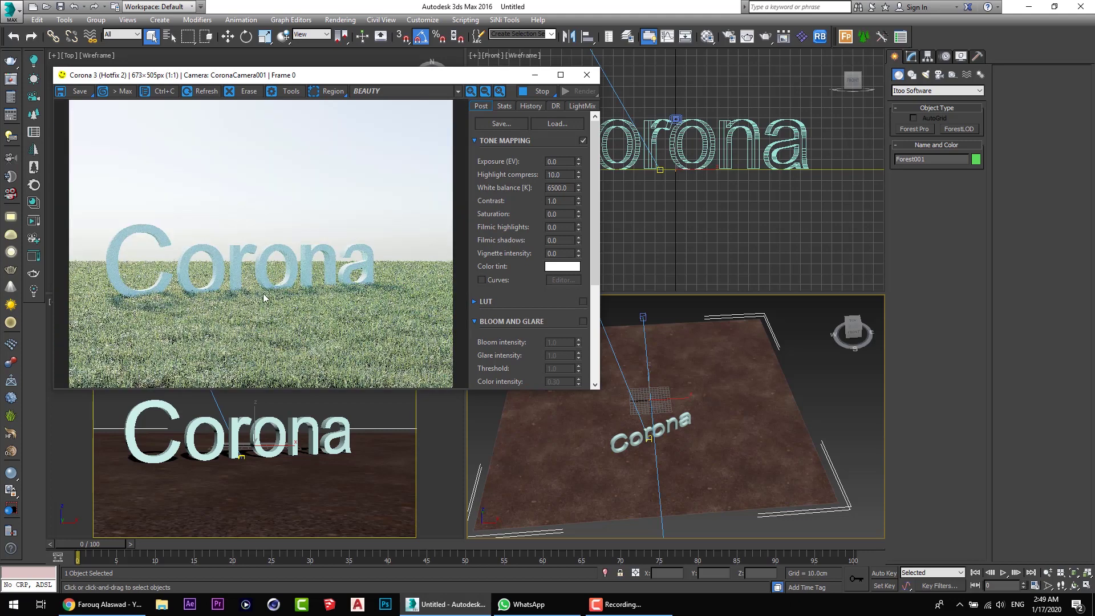
pyautogui.scroll(2, 251, 305)
pyautogui.scroll(-2, 342, 265)
pyautogui.click(524, 91)
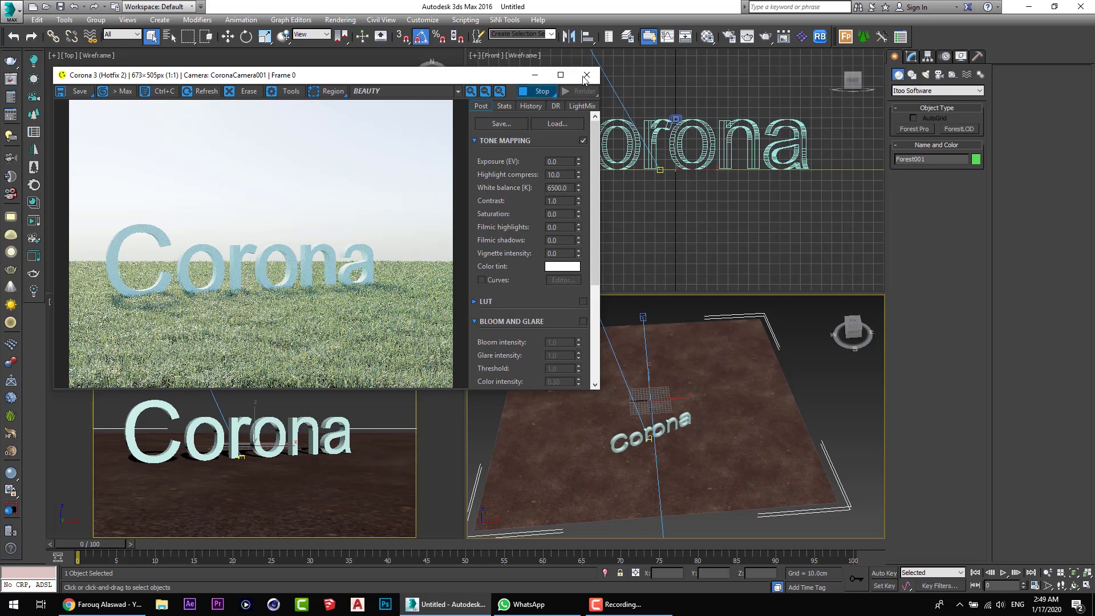
pyautogui.click(586, 75)
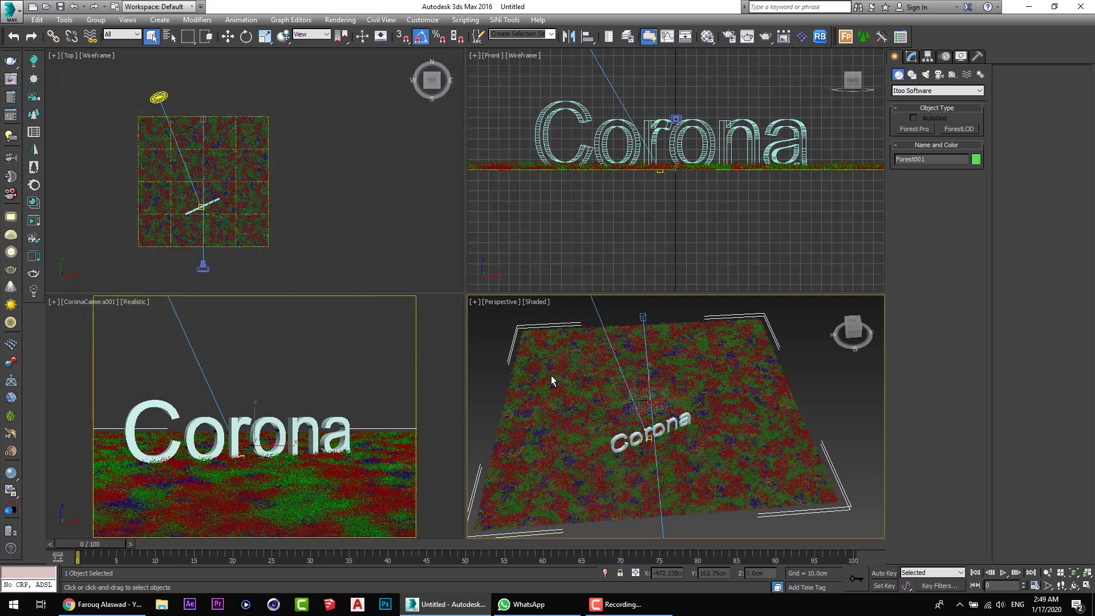
# Open the parameters of the grass Forest object covering the plane for review
pyautogui.hotkey('alt', 'w')
pyautogui.scroll(-5, 487, 350)
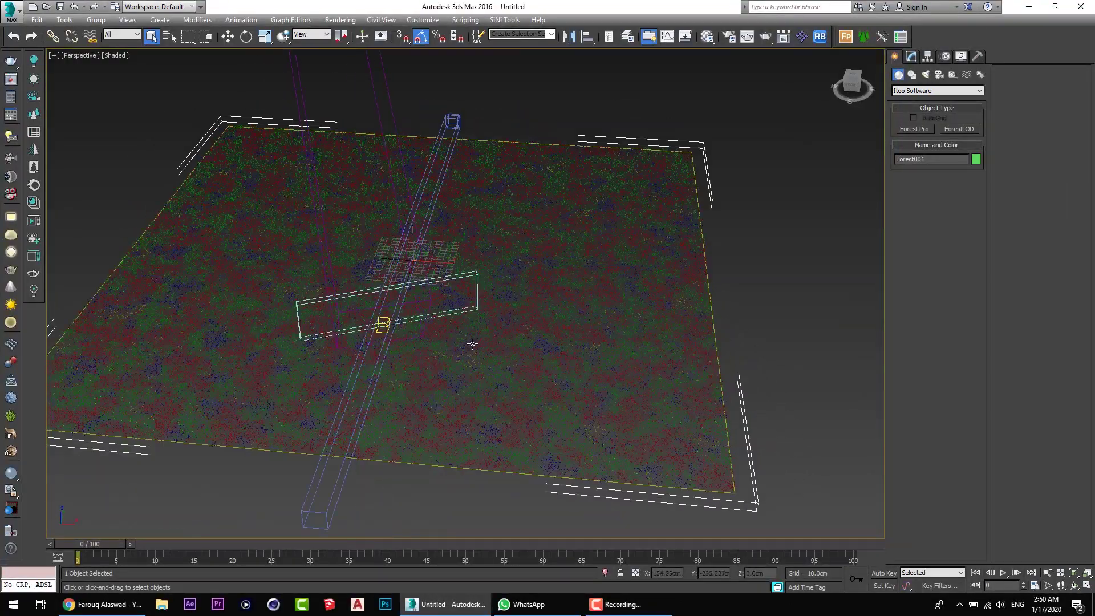
pyautogui.keyDown('alt'); pyautogui.moveTo(472, 342); pyautogui.dragTo(520, 365, button='middle'); pyautogui.keyUp('alt')
pyautogui.scroll(3, 450, 371)
pyautogui.click(911, 56)
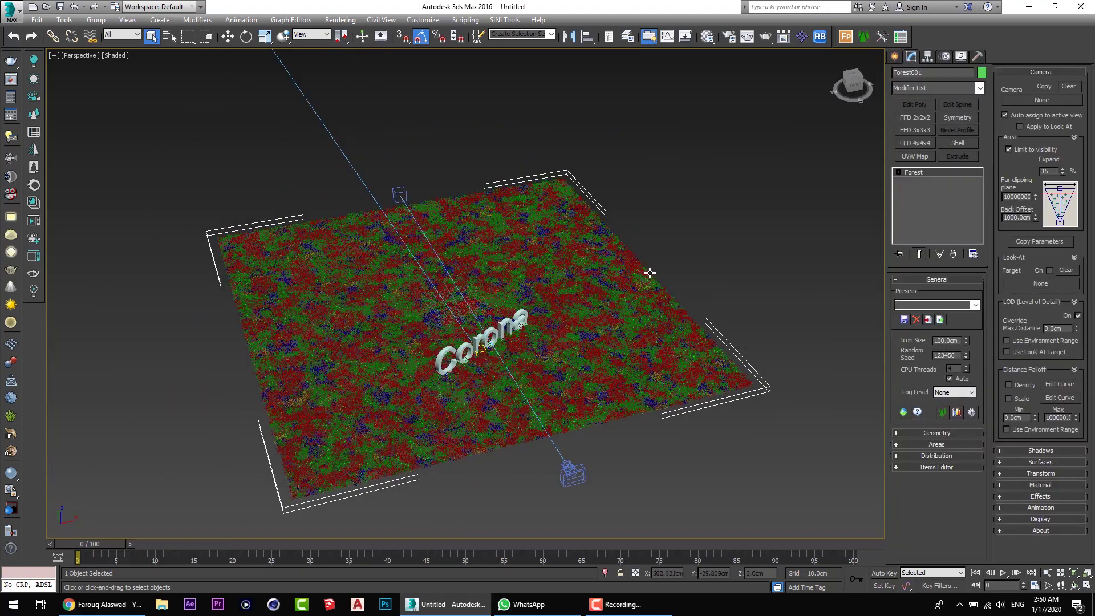
pyautogui.click(894, 56)
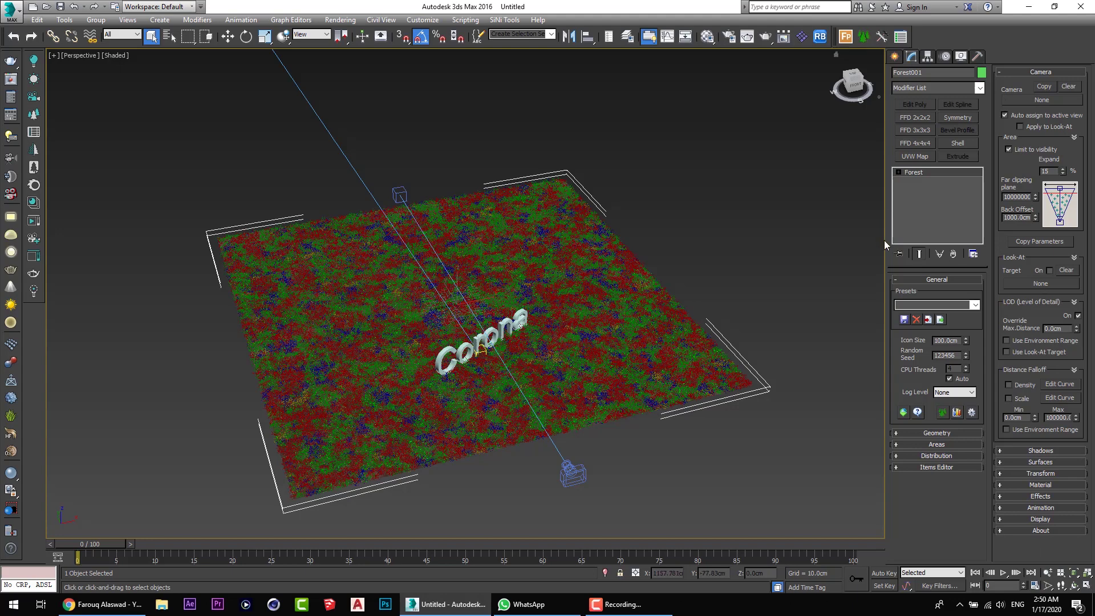
# Widen the parameter area to review the grass Forest's shadow, surface, geometry, area and item editor settings, and restore its width
pyautogui.moveTo(818, 234); pyautogui.dragTo(757, 249)
pyautogui.click(821, 450)
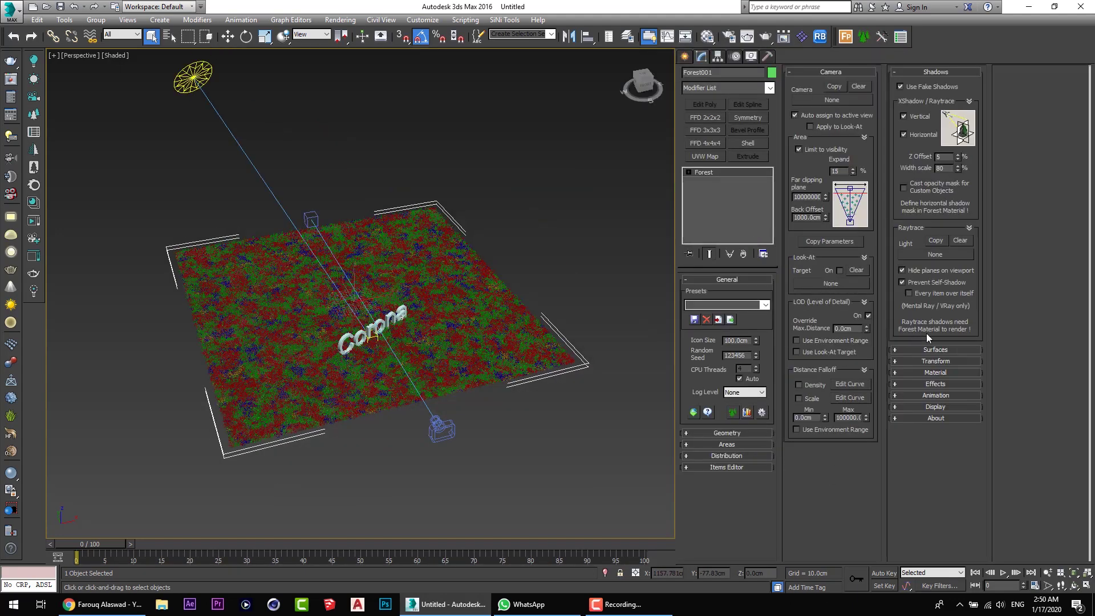
pyautogui.click(931, 349)
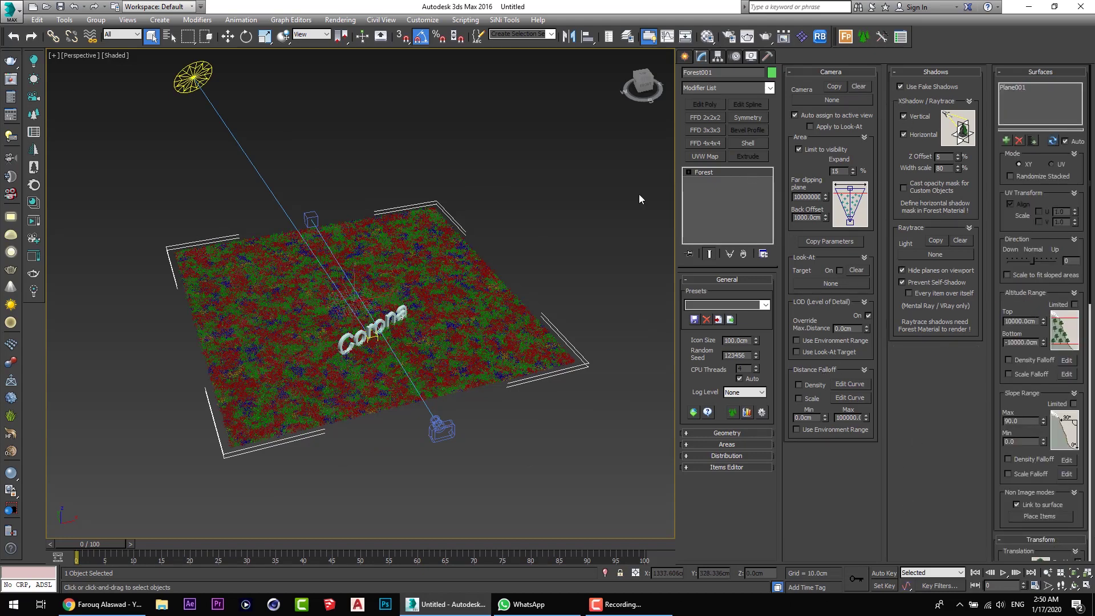
pyautogui.click(728, 433)
pyautogui.click(833, 466)
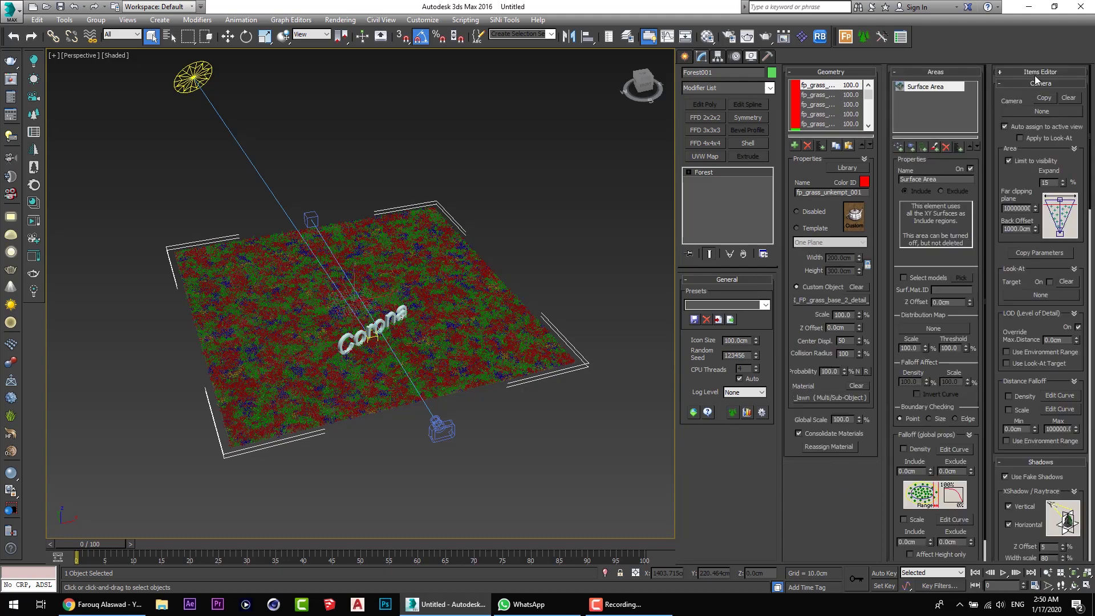
pyautogui.click(1008, 73)
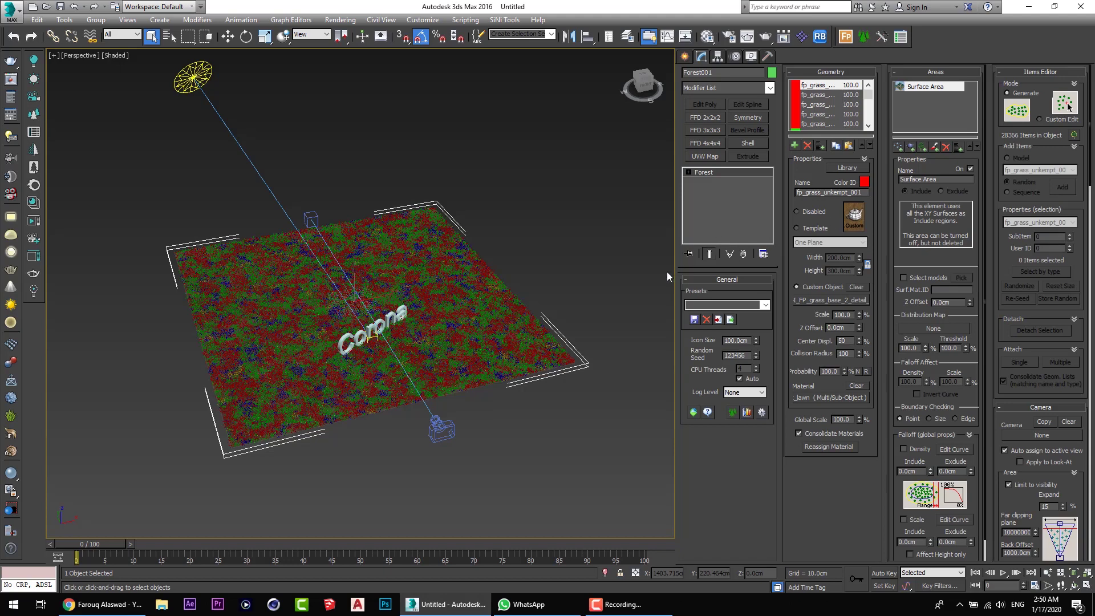
pyautogui.moveTo(675, 266); pyautogui.dragTo(885, 265)
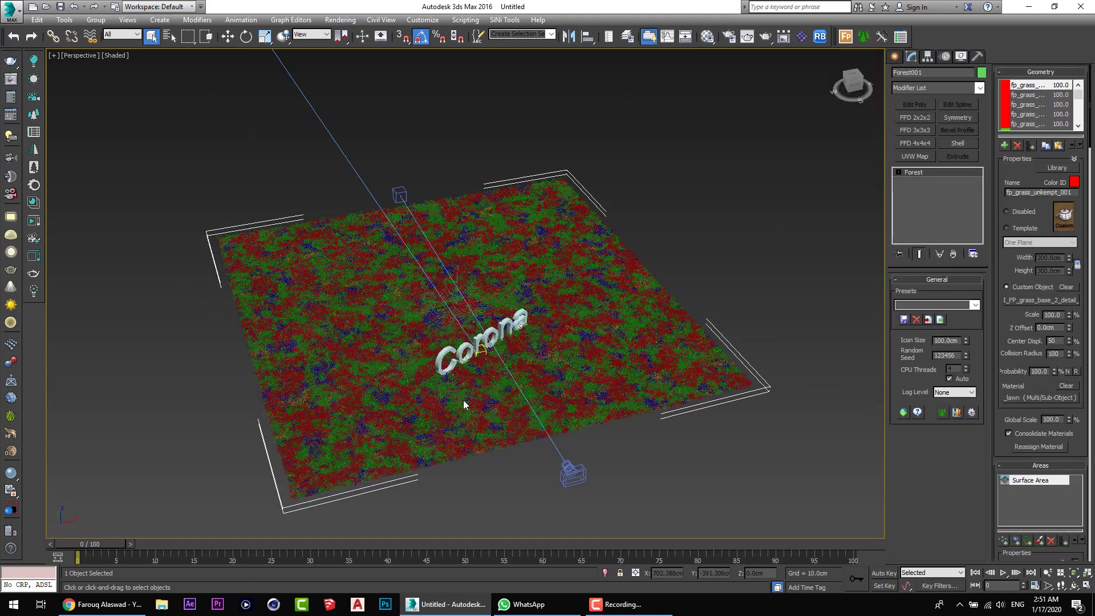
# Open the grass Forest's statistics to check its viewport and render item counts with the whole plane in view
pyautogui.keyDown('alt'); pyautogui.moveTo(619, 347); pyautogui.dragTo(538, 332, button='middle'); pyautogui.keyUp('alt')
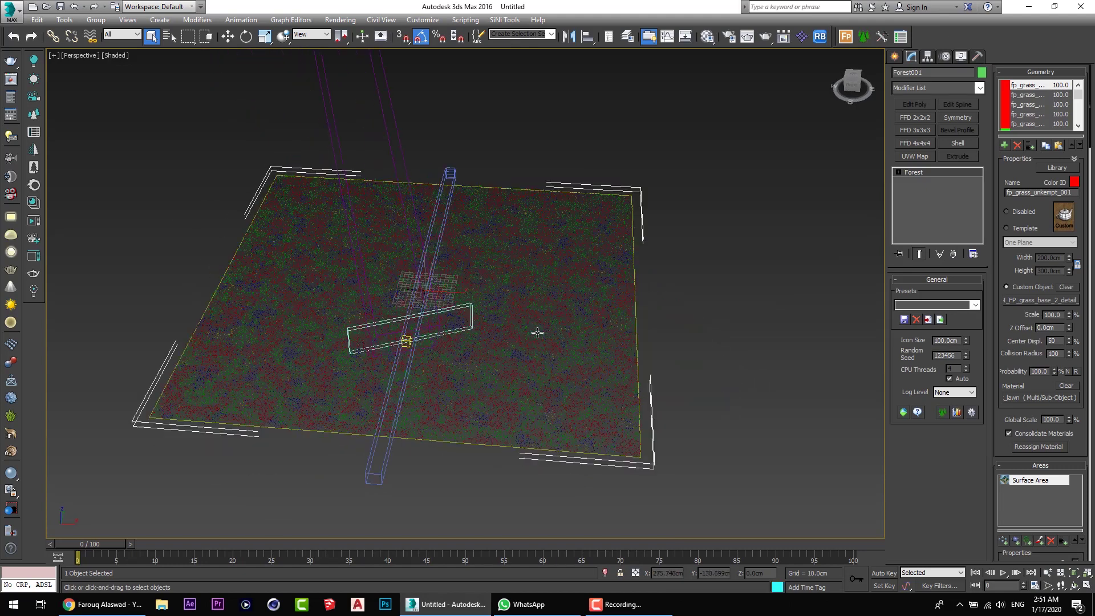
pyautogui.keyDown('alt'); pyautogui.moveTo(456, 357); pyautogui.dragTo(470, 288, button='middle'); pyautogui.keyUp('alt')
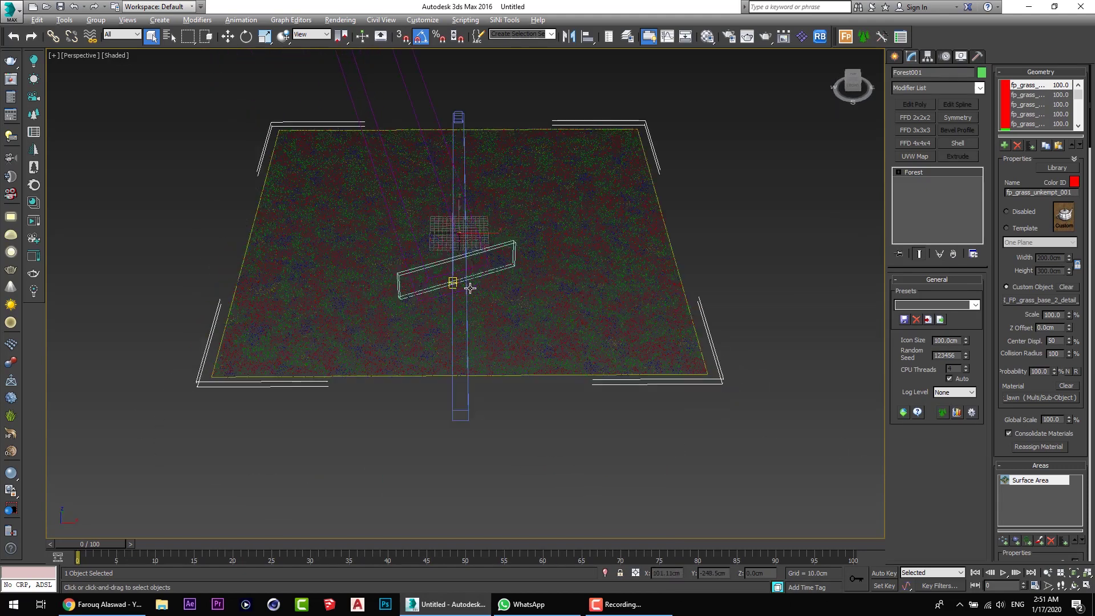
pyautogui.click(957, 413)
pyautogui.moveTo(519, 218); pyautogui.dragTo(765, 143)
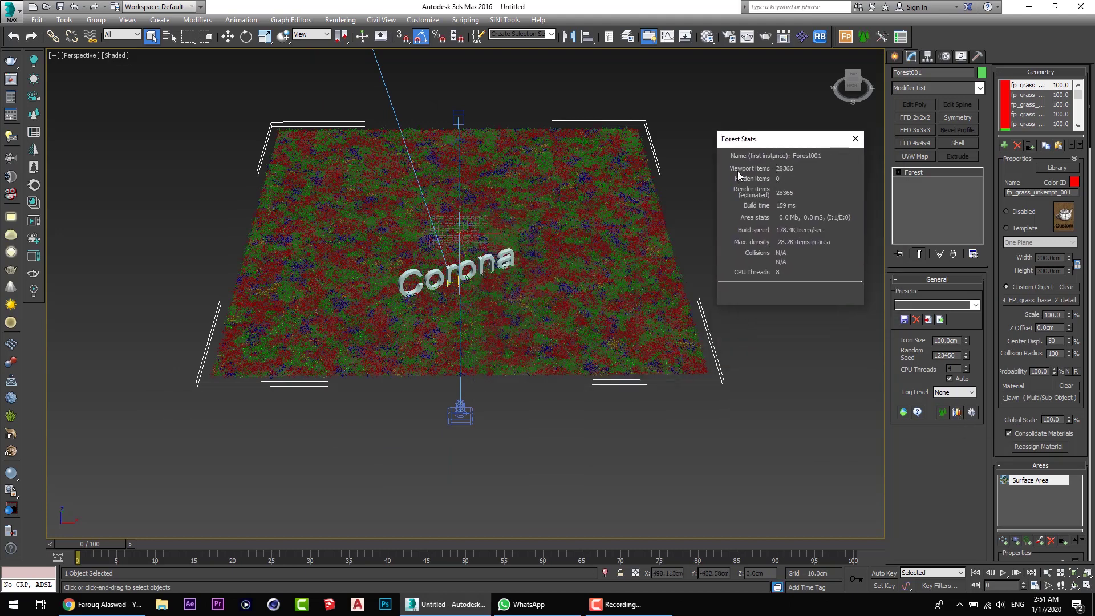
pyautogui.moveTo(601, 252); pyautogui.dragTo(585, 275, button='middle')
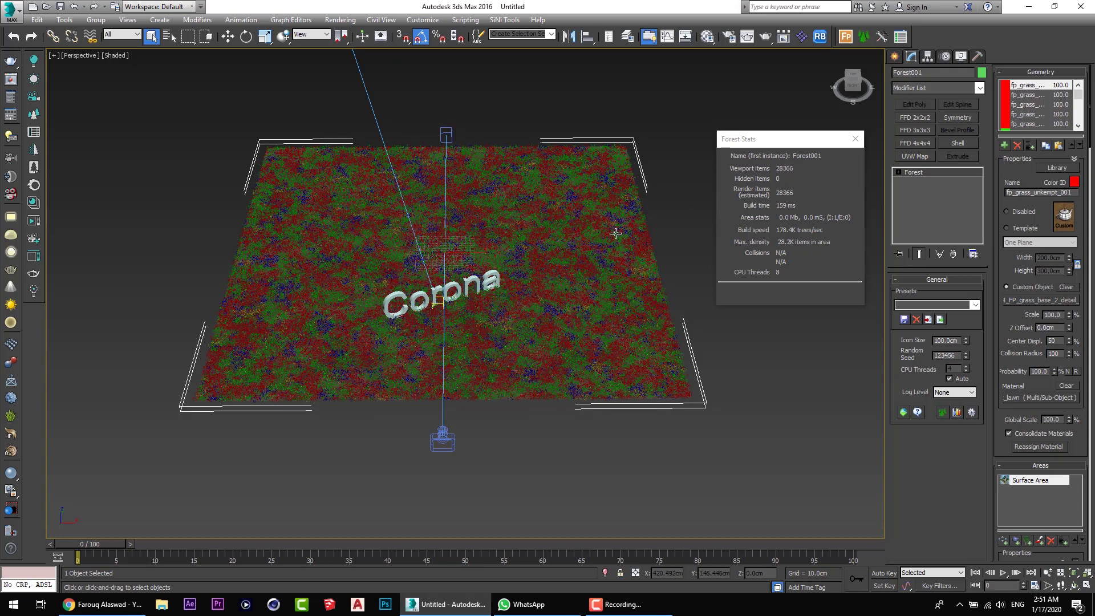
pyautogui.moveTo(615, 233); pyautogui.dragTo(616, 250, button='middle')
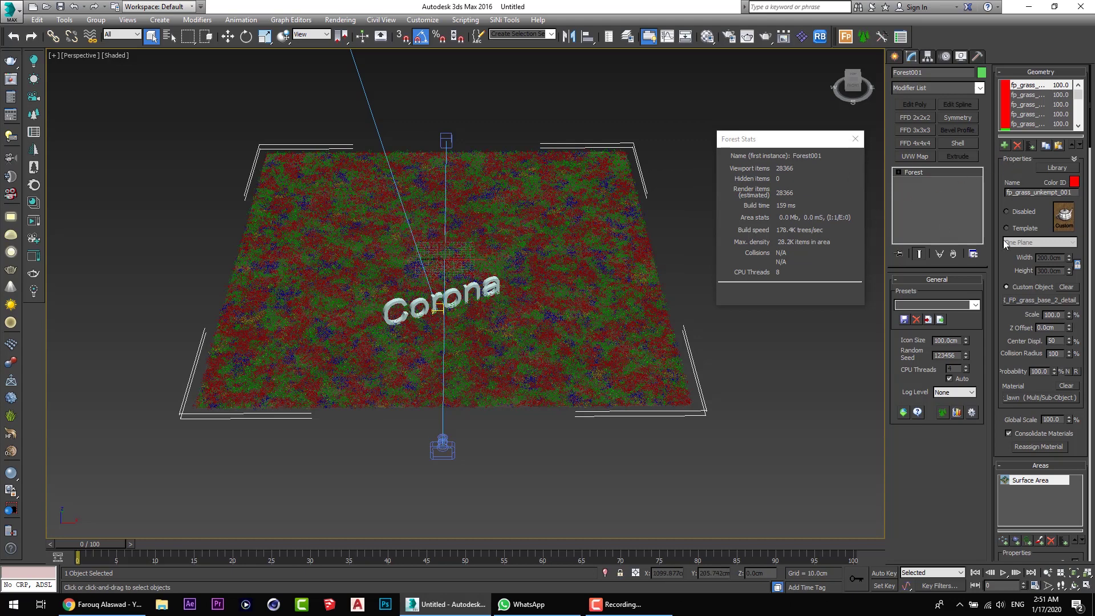
# Close the statistics, assign CoronaCamera001 as the grass Forest's camera and set its back offset to 0 cm
pyautogui.rightClick(1023, 176)
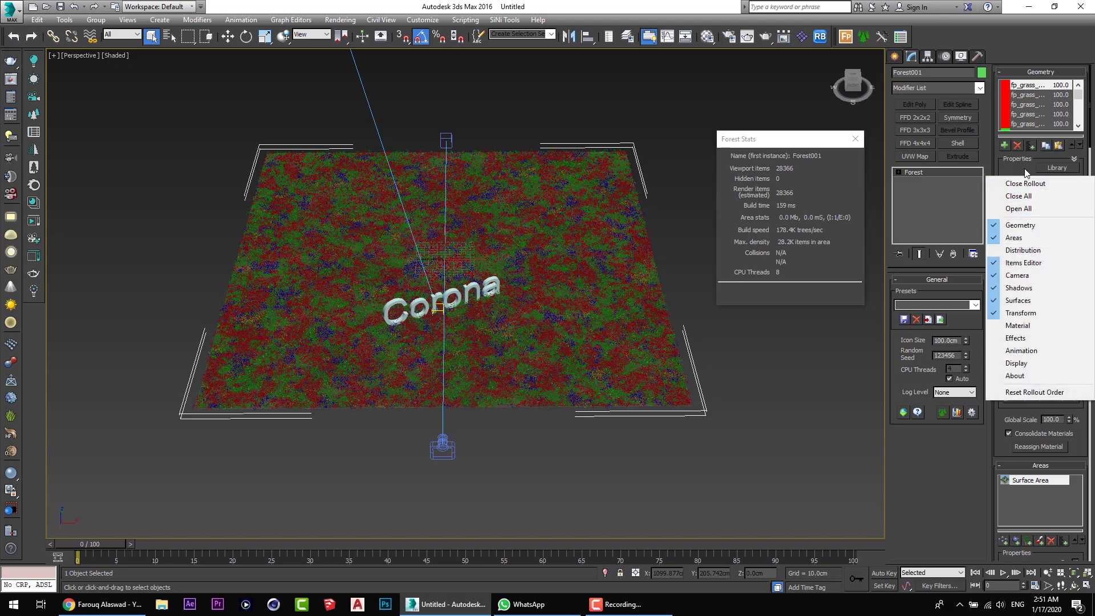
pyautogui.click(1021, 276)
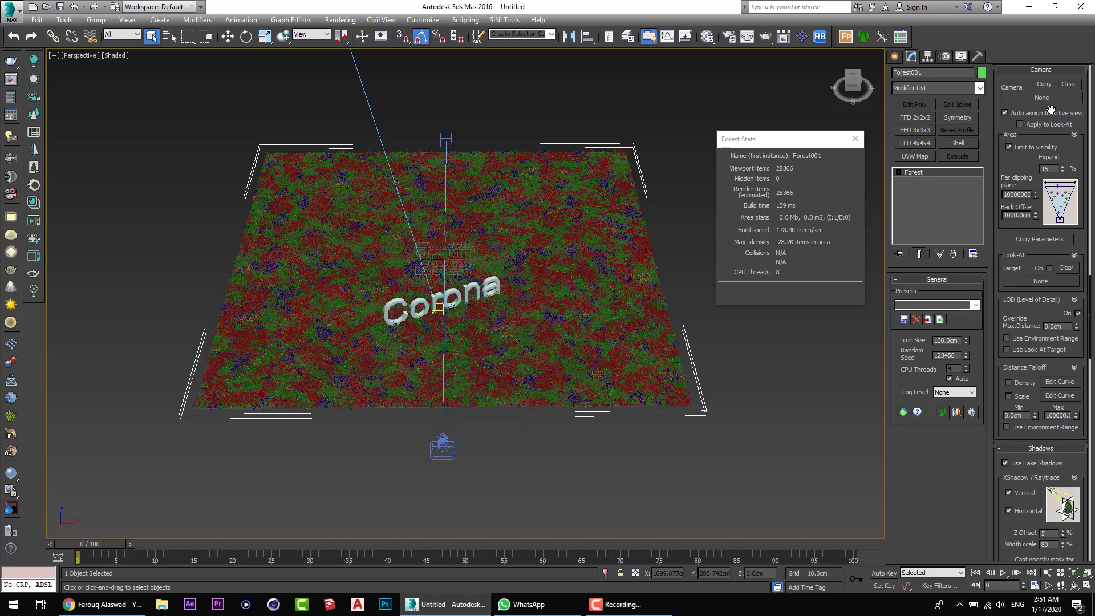
pyautogui.click(856, 140)
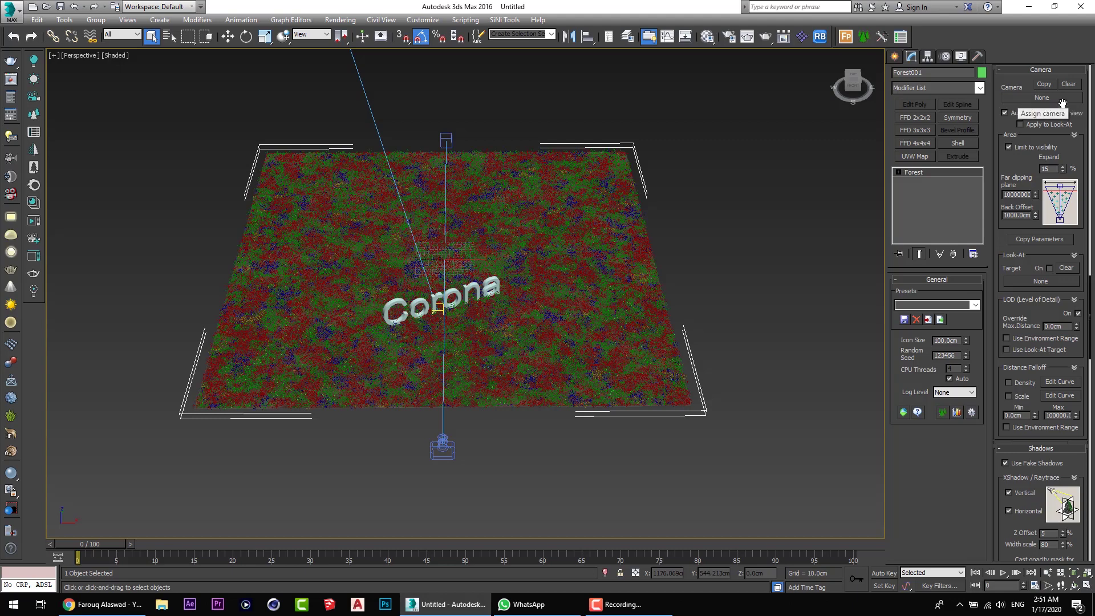
pyautogui.click(1043, 98)
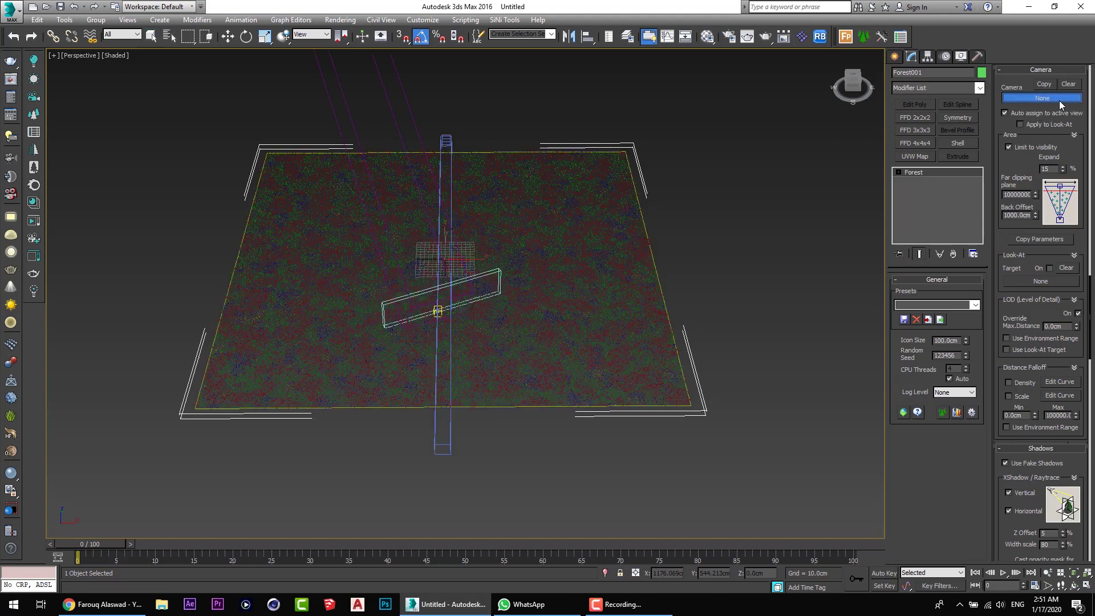
pyautogui.click(443, 449)
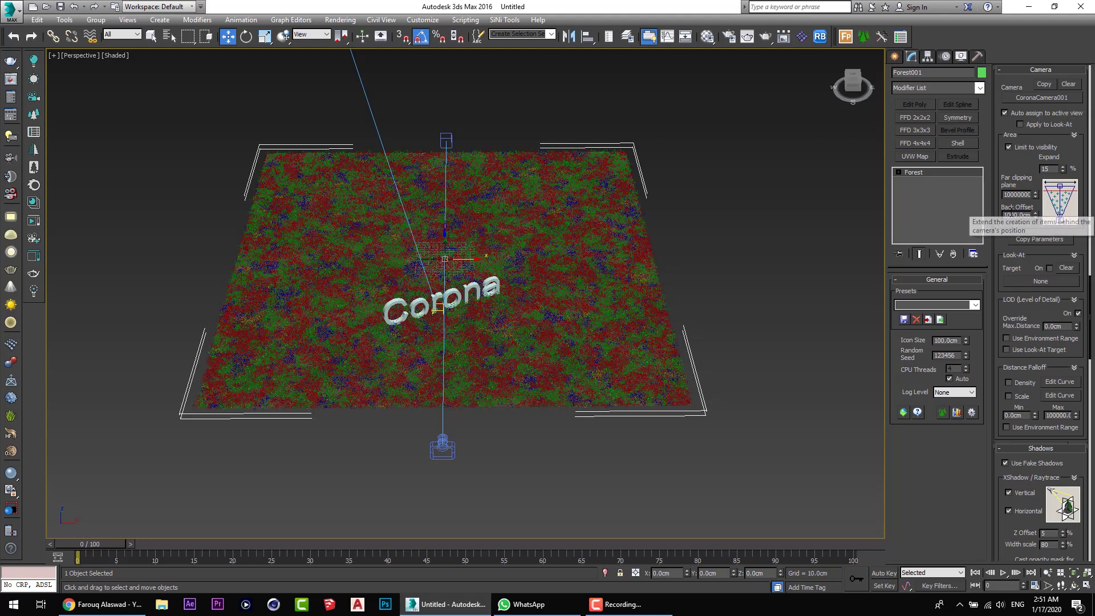
pyautogui.rightClick(1035, 218)
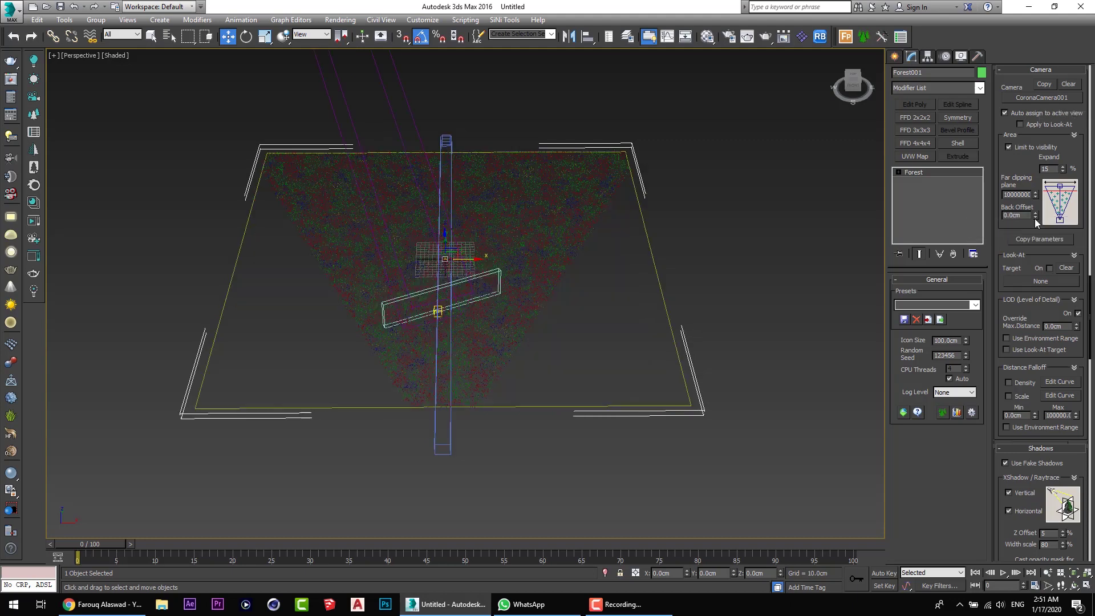
# Select CoronaCamera001 and compare its view cone with the clipped grass area on the soil plane
pyautogui.keyDown('alt'); pyautogui.moveTo(553, 353); pyautogui.dragTo(548, 168, button='middle'); pyautogui.keyUp('alt')
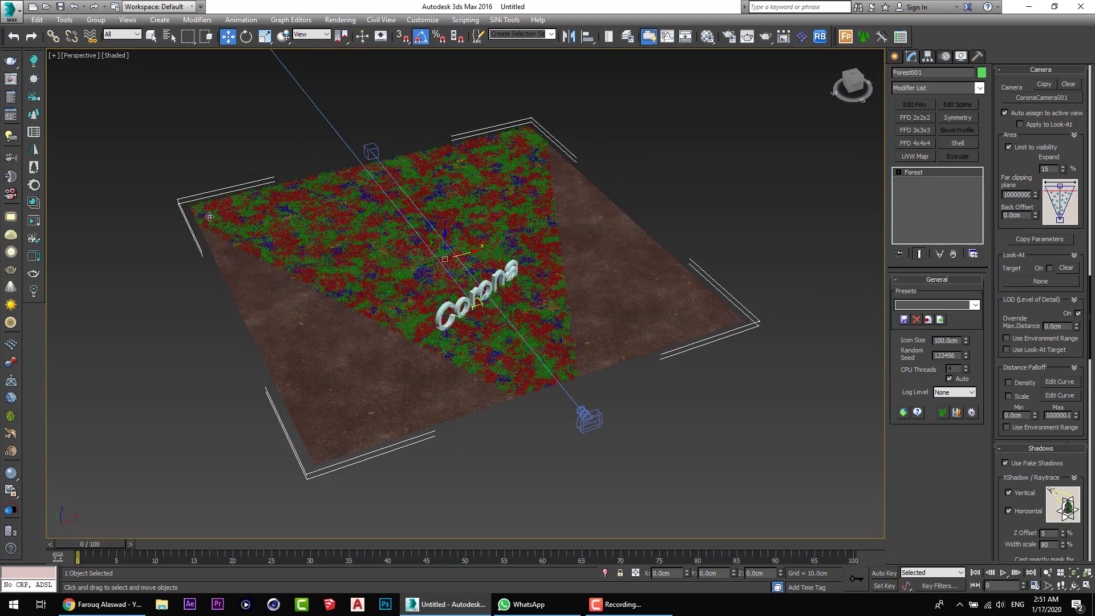
pyautogui.keyDown('alt'); pyautogui.moveTo(594, 274); pyautogui.dragTo(574, 309, button='middle'); pyautogui.keyUp('alt')
pyautogui.click(505, 510)
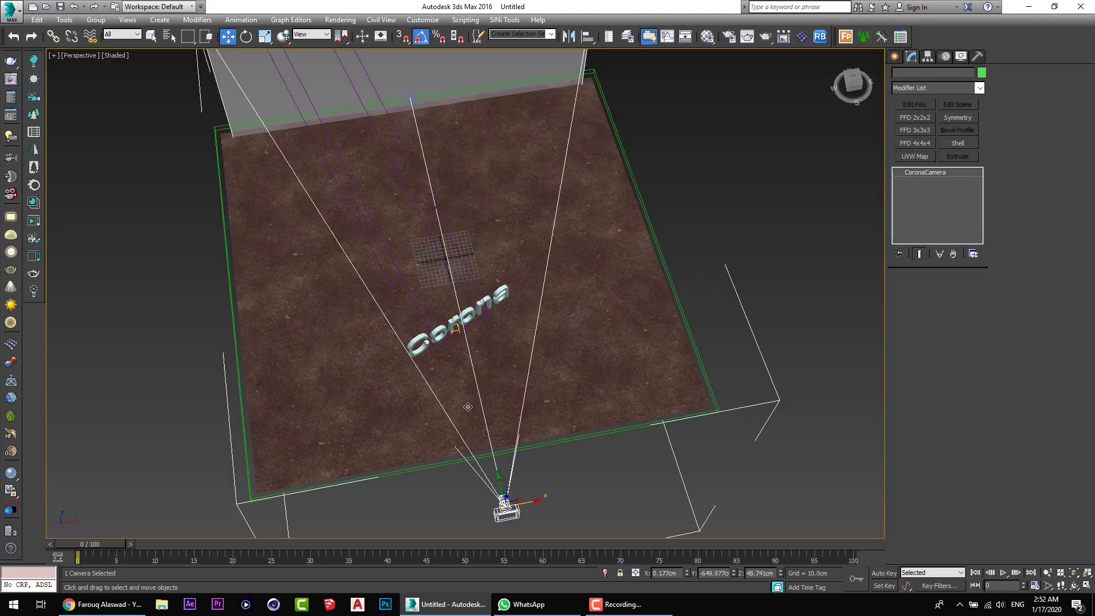
pyautogui.moveTo(578, 454)
pyautogui.keyDown('alt'); pyautogui.mouseDown(button='middle')
pyautogui.moveTo(606, 362)
pyautogui.moveTo(590, 399)
pyautogui.mouseUp(button='middle'); pyautogui.keyUp('alt')
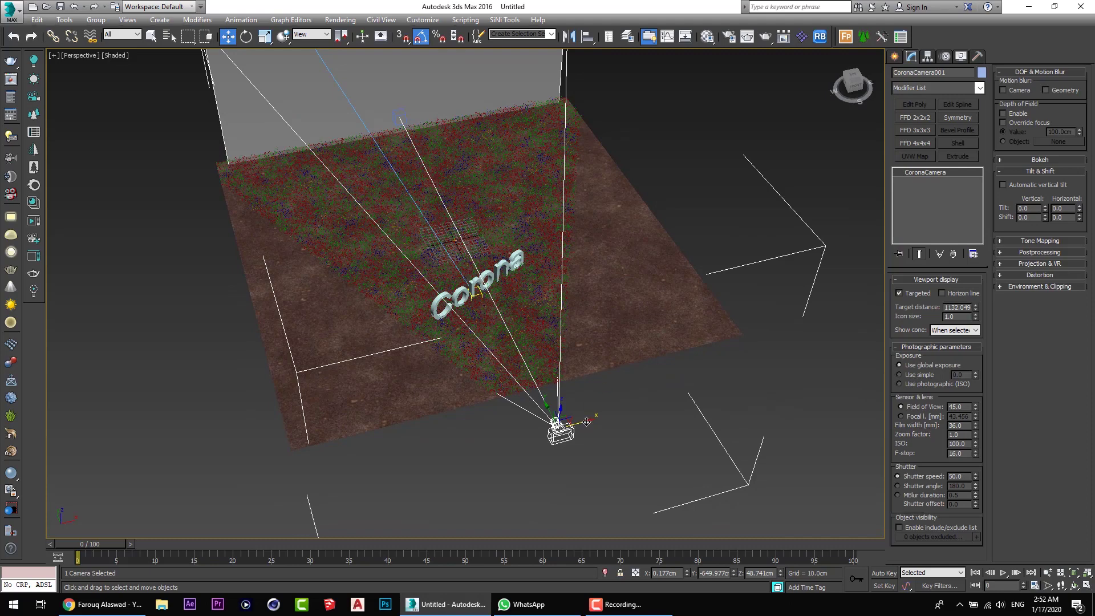
pyautogui.moveTo(586, 421); pyautogui.dragTo(683, 297)
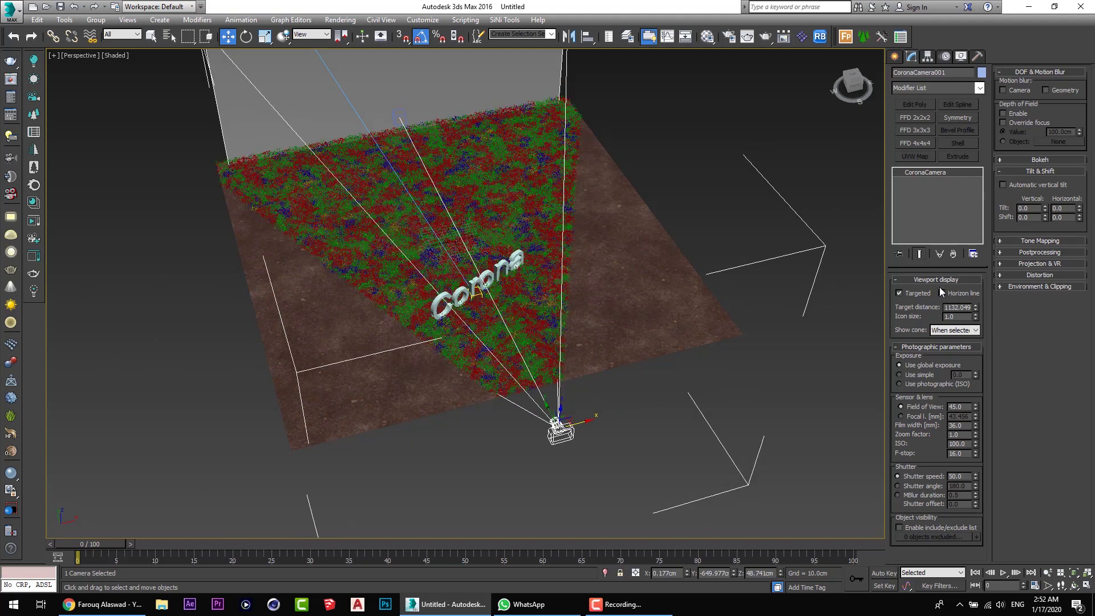
# Reselect the grass Forest and check its item statistics with camera clipping applied
pyautogui.click(520, 249)
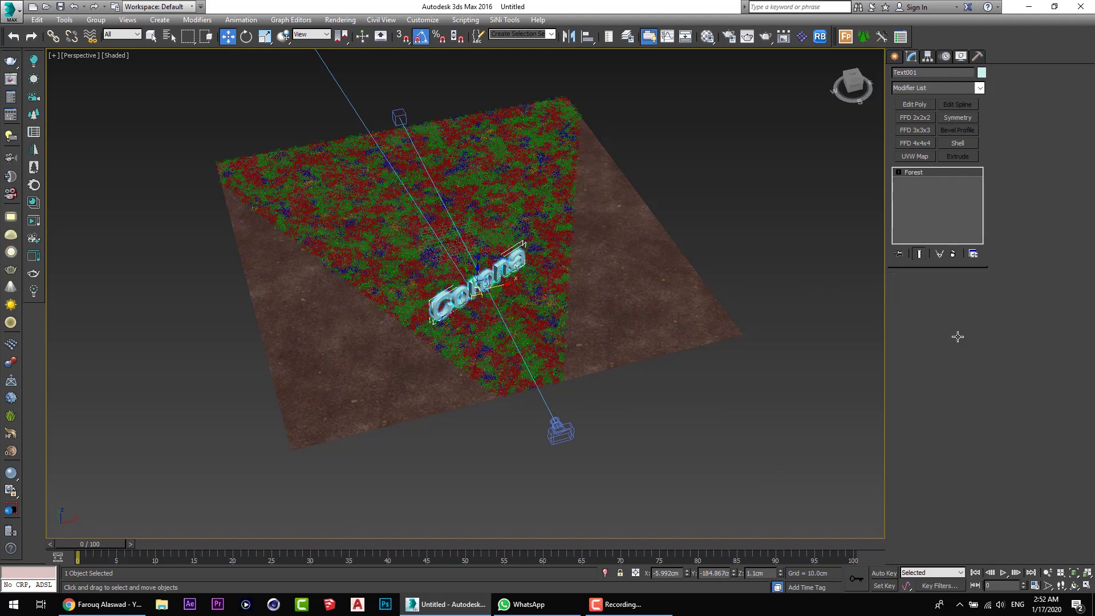
pyautogui.click(957, 412)
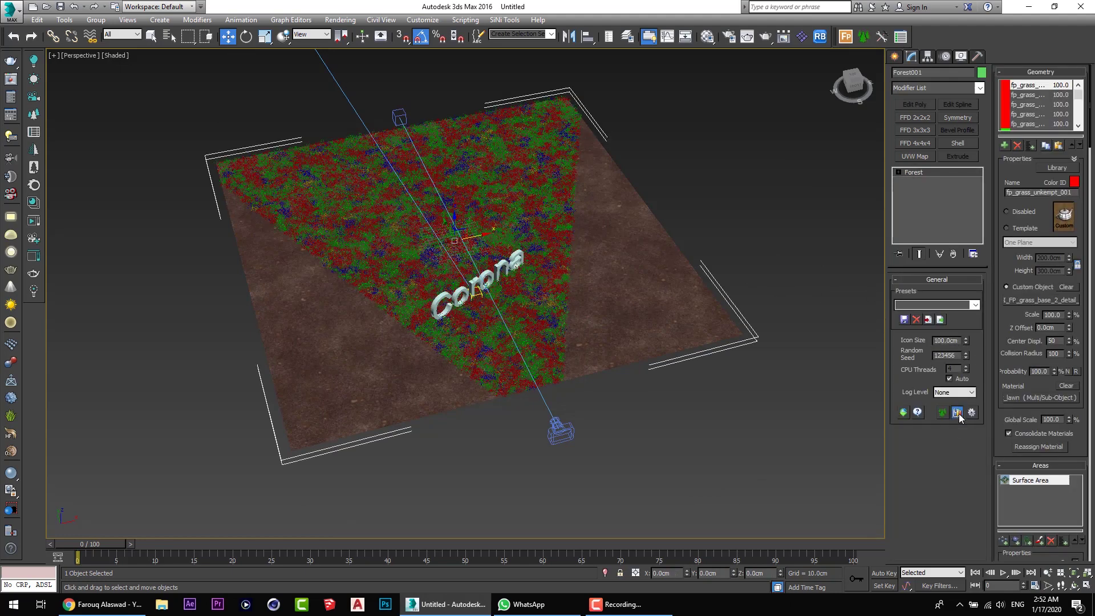
pyautogui.moveTo(535, 222); pyautogui.dragTo(794, 119)
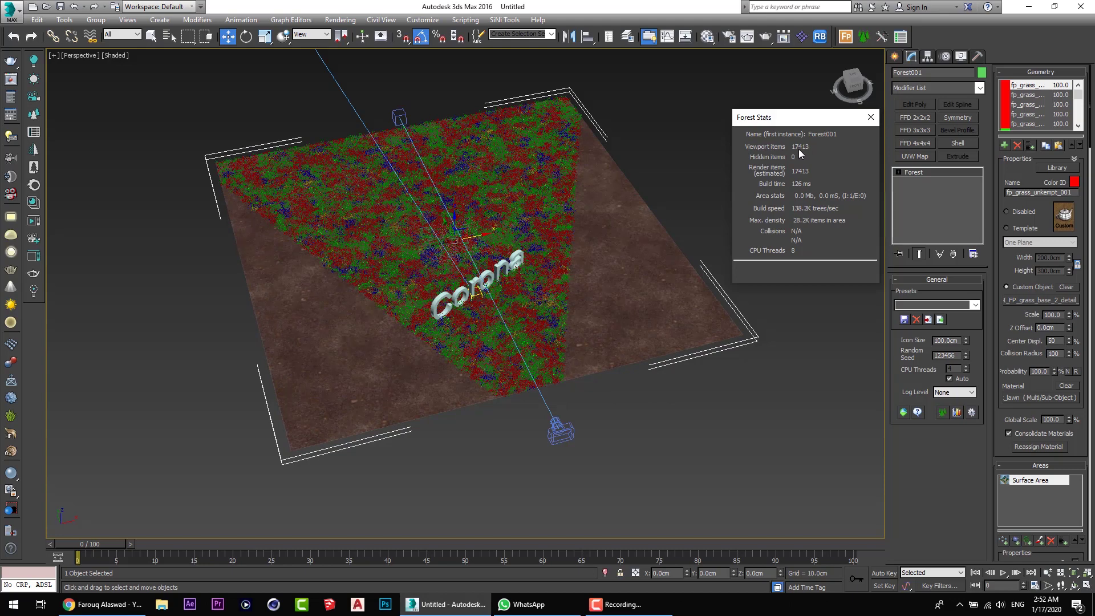
pyautogui.keyDown('alt'); pyautogui.moveTo(597, 283); pyautogui.dragTo(601, 323, button='middle'); pyautogui.keyUp('alt')
pyautogui.keyDown('alt'); pyautogui.moveTo(404, 282); pyautogui.dragTo(420, 284, button='middle'); pyautogui.keyUp('alt')
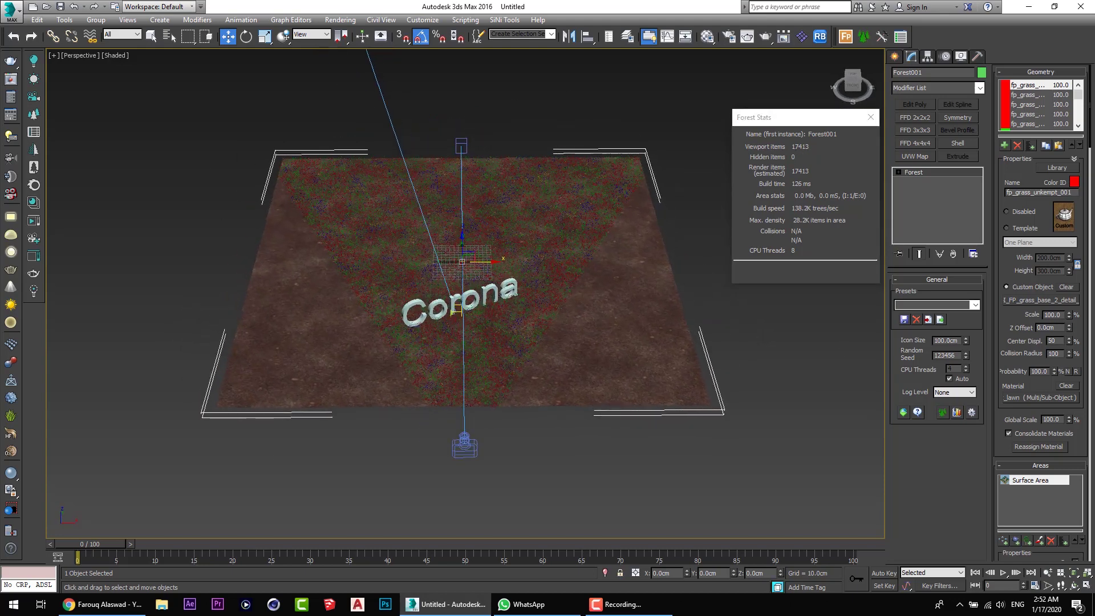
# Enable density distance falloff in the grass Forest's camera settings and set its maximum to about 678 cm
pyautogui.scroll(-2, 1025, 343)
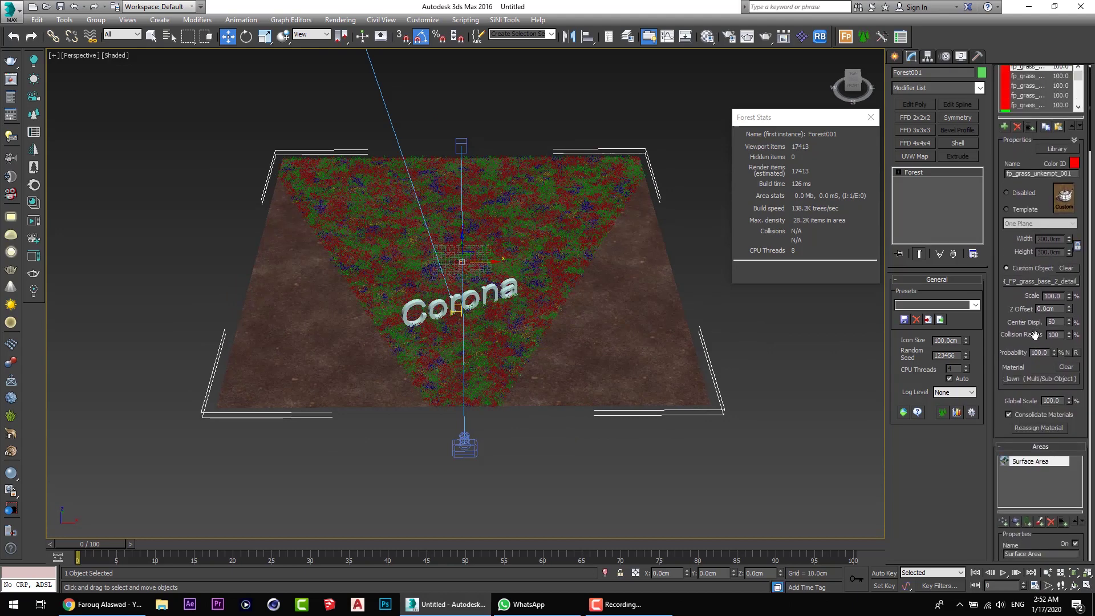
pyautogui.rightClick(1015, 323)
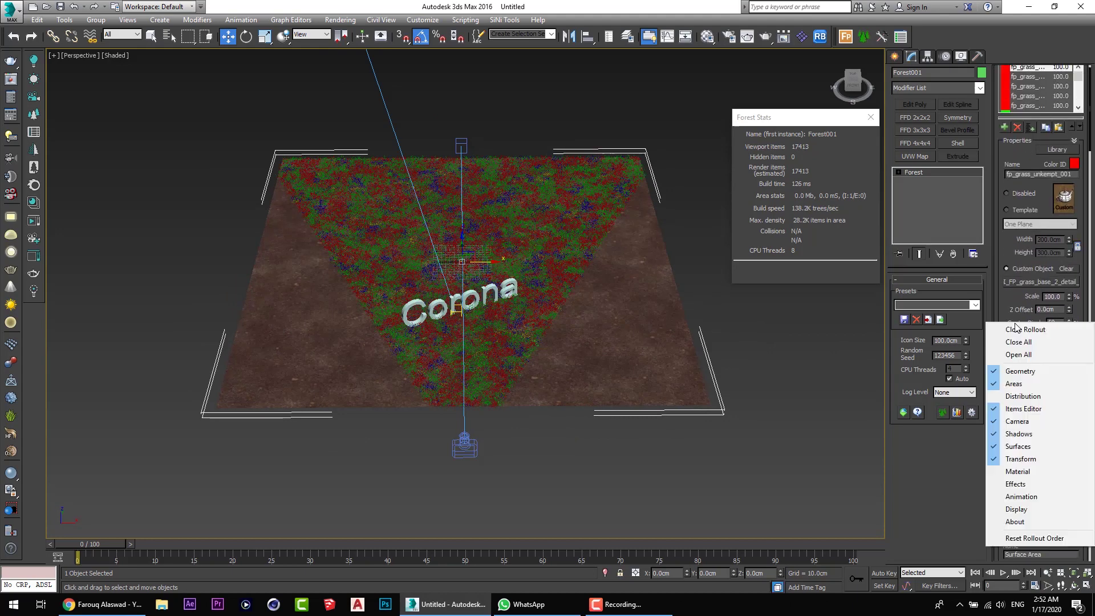
pyautogui.click(1032, 421)
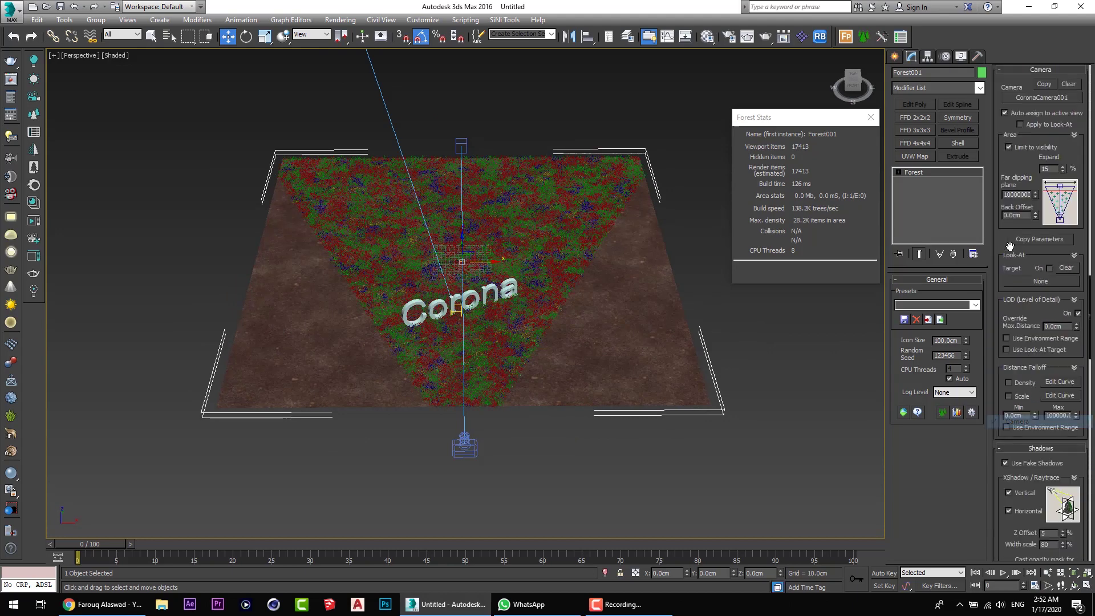
pyautogui.moveTo(1032, 368); pyautogui.dragTo(1032, 307)
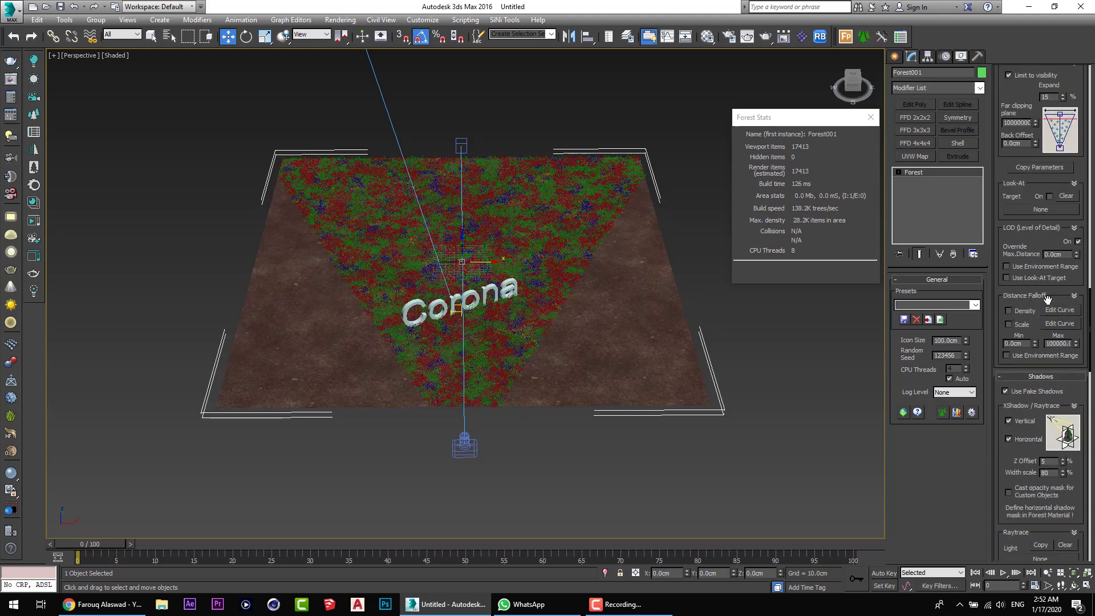
pyautogui.click(1009, 311)
pyautogui.rightClick(1076, 344)
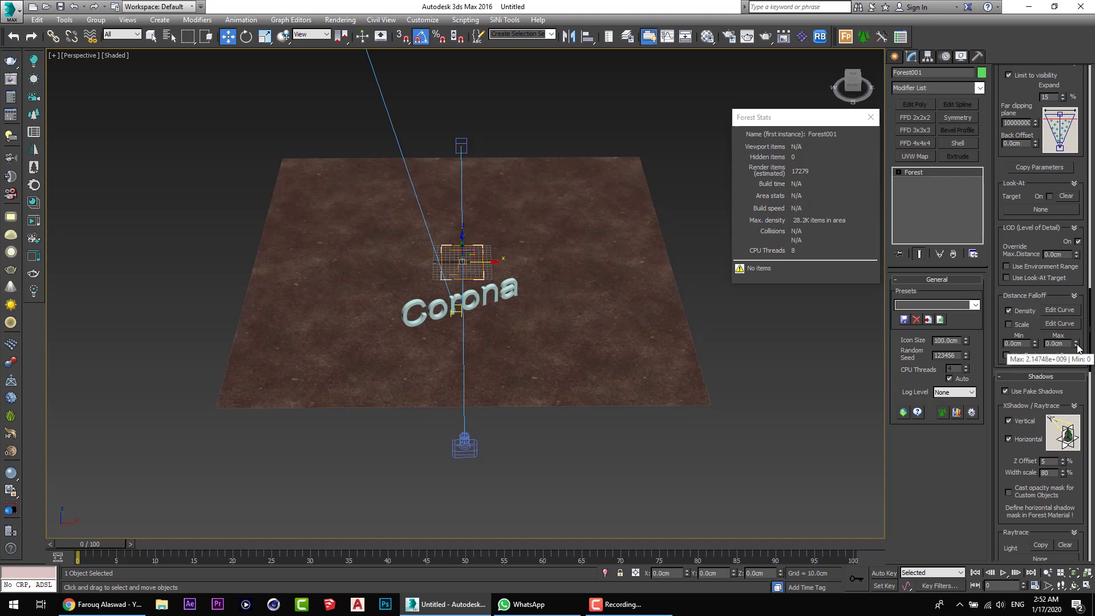
pyautogui.moveTo(1077, 345); pyautogui.dragTo(775, 391)
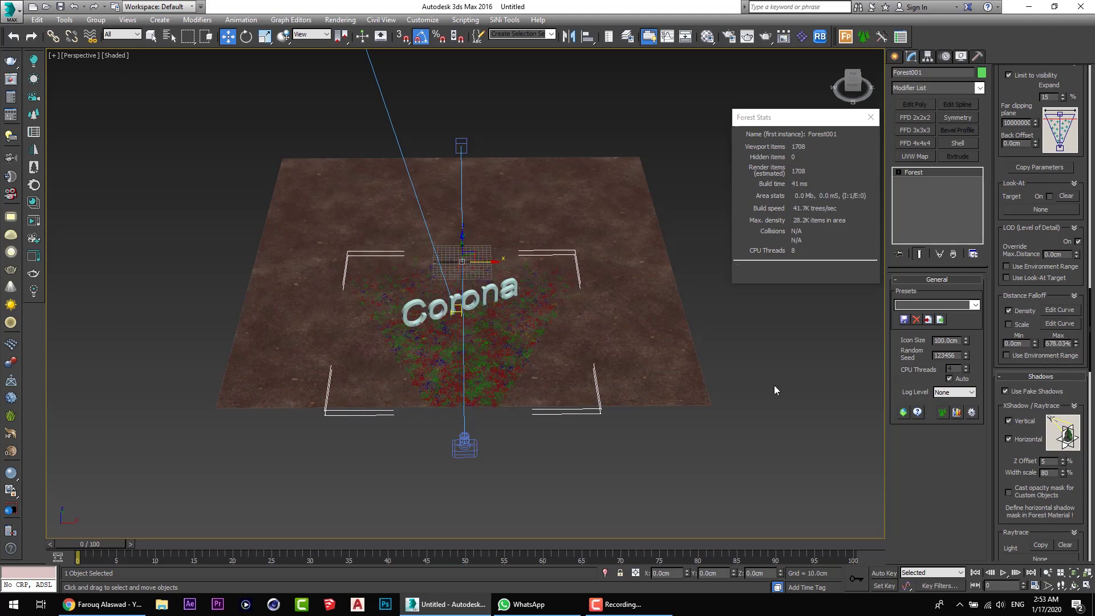
# Inspect the grass density falloff around the text and start an interactive render through CoronaCamera001
pyautogui.keyDown('alt'); pyautogui.moveTo(530, 322); pyautogui.dragTo(546, 327, button='middle'); pyautogui.keyUp('alt')
pyautogui.scroll(4, 485, 335)
pyautogui.keyDown('alt'); pyautogui.moveTo(445, 336); pyautogui.dragTo(565, 381, button='middle'); pyautogui.keyUp('alt')
pyautogui.scroll(4, 548, 357)
pyautogui.scroll(-3, 563, 365)
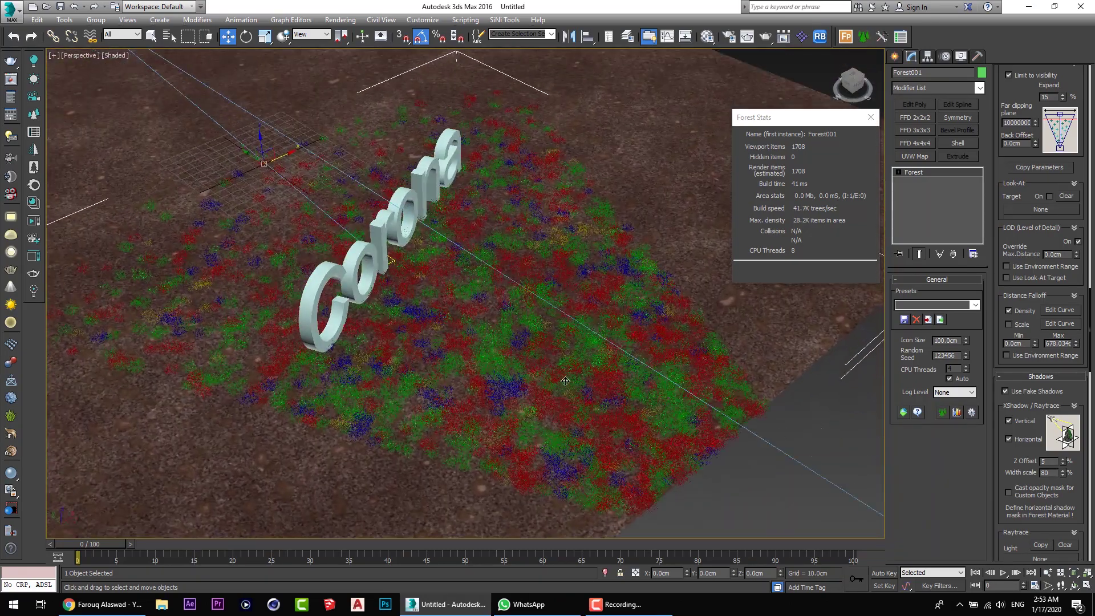
pyautogui.press('c')
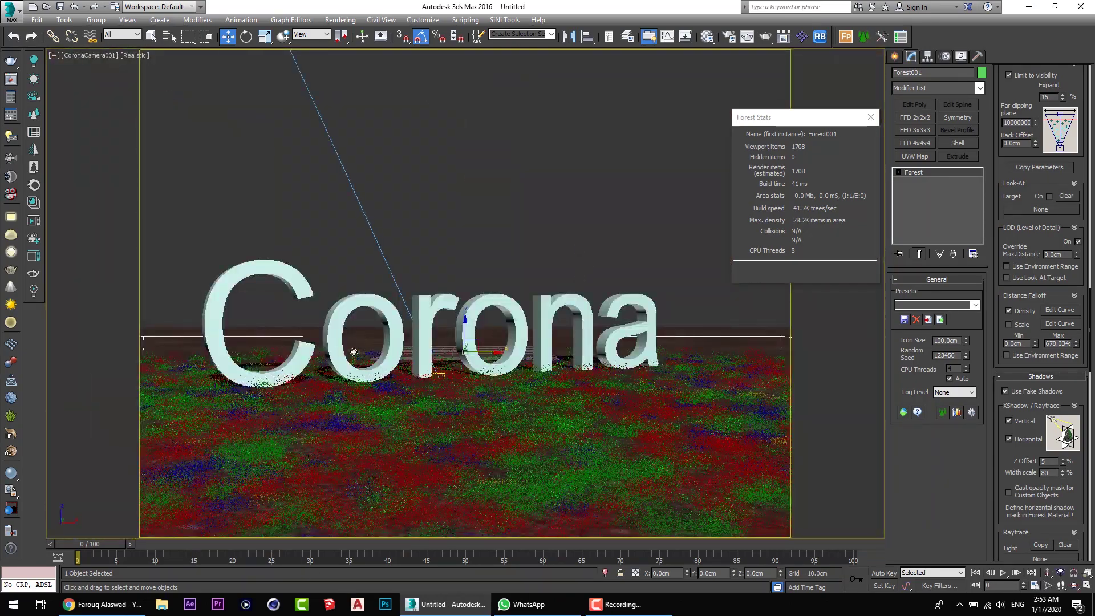
pyautogui.click(38, 224)
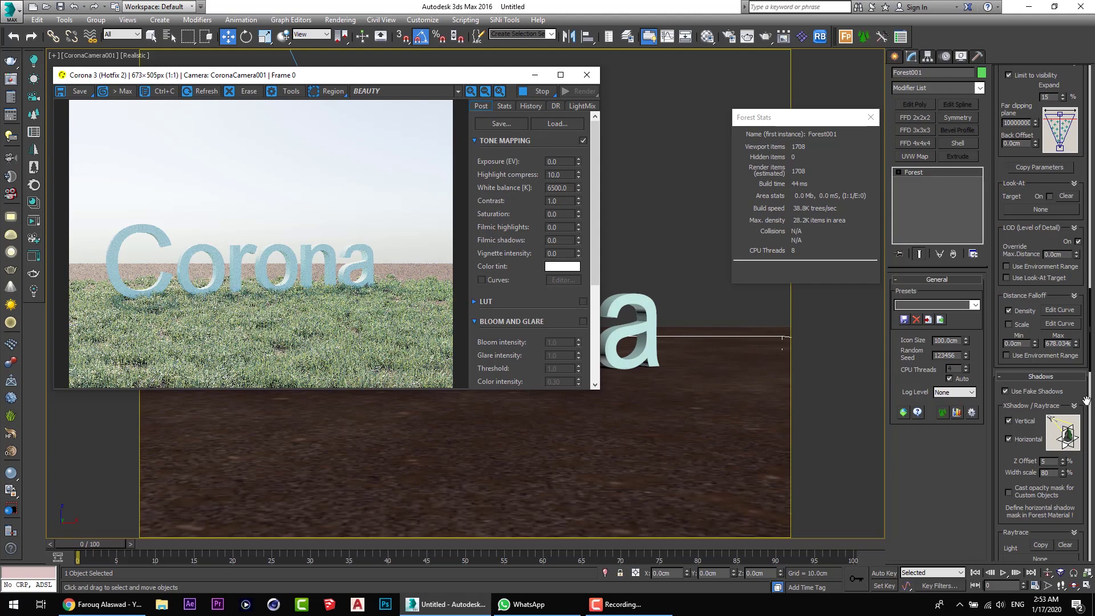
# Raise the density falloff maximum to about 1485 cm and close the statistics and render windows
pyautogui.moveTo(1077, 344); pyautogui.dragTo(1070, 278)
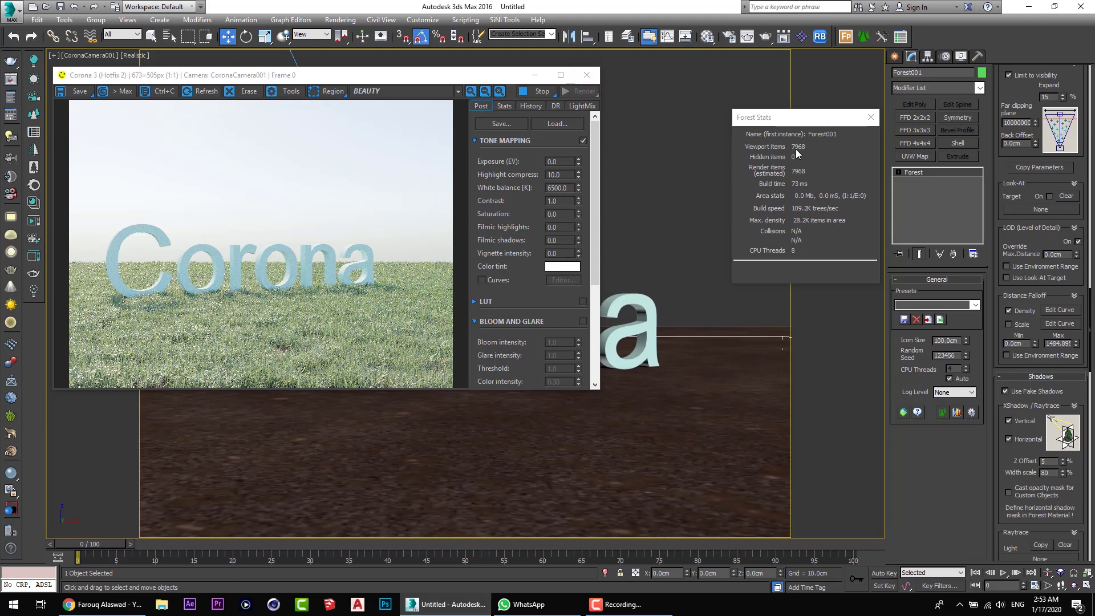
pyautogui.click(871, 118)
pyautogui.click(591, 81)
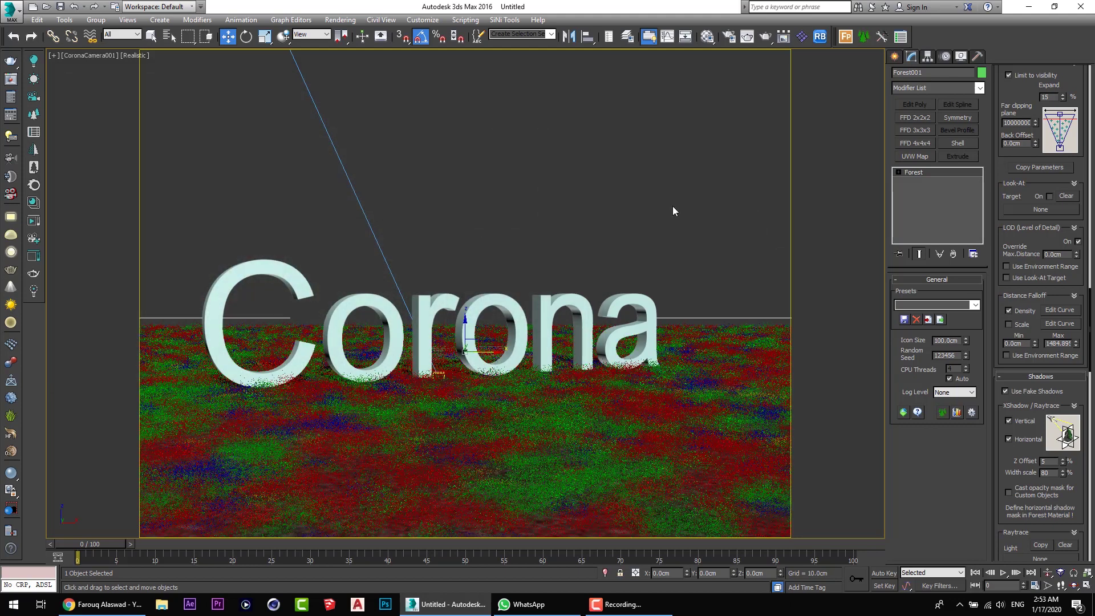
# Examine how the camera clipping and distance falloff limit the grass coverage on the soil plane in the perspective view
pyautogui.click(673, 208)
pyautogui.hotkey('alt', 'w')
pyautogui.middleClick(673, 331)
pyautogui.hotkey('alt', 'w')
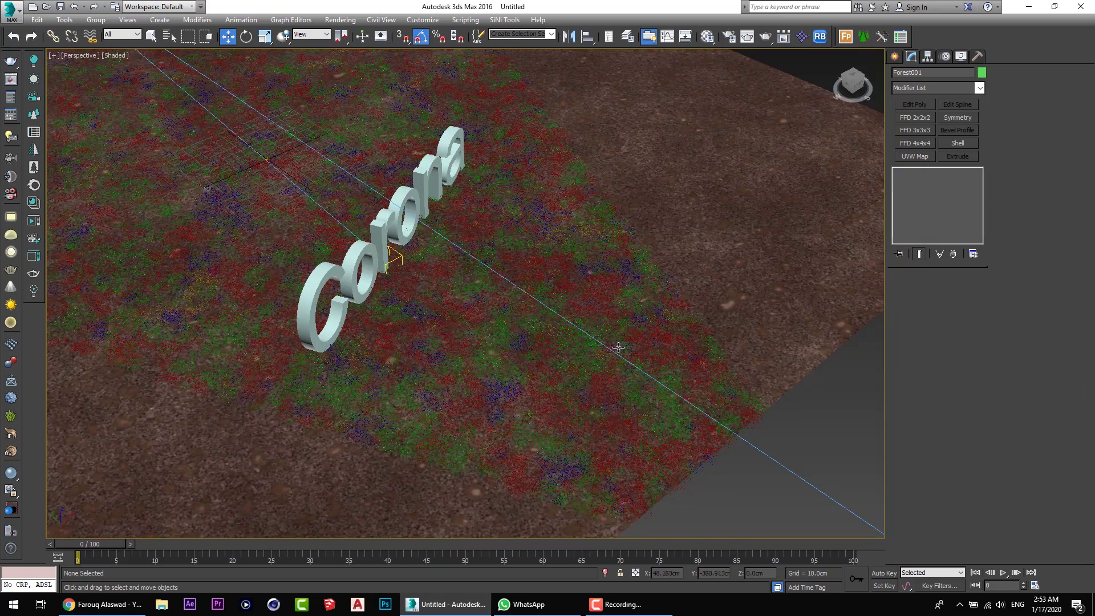
pyautogui.scroll(-5, 618, 347)
pyautogui.keyDown('alt'); pyautogui.moveTo(621, 363); pyautogui.dragTo(538, 367, button='middle'); pyautogui.keyUp('alt')
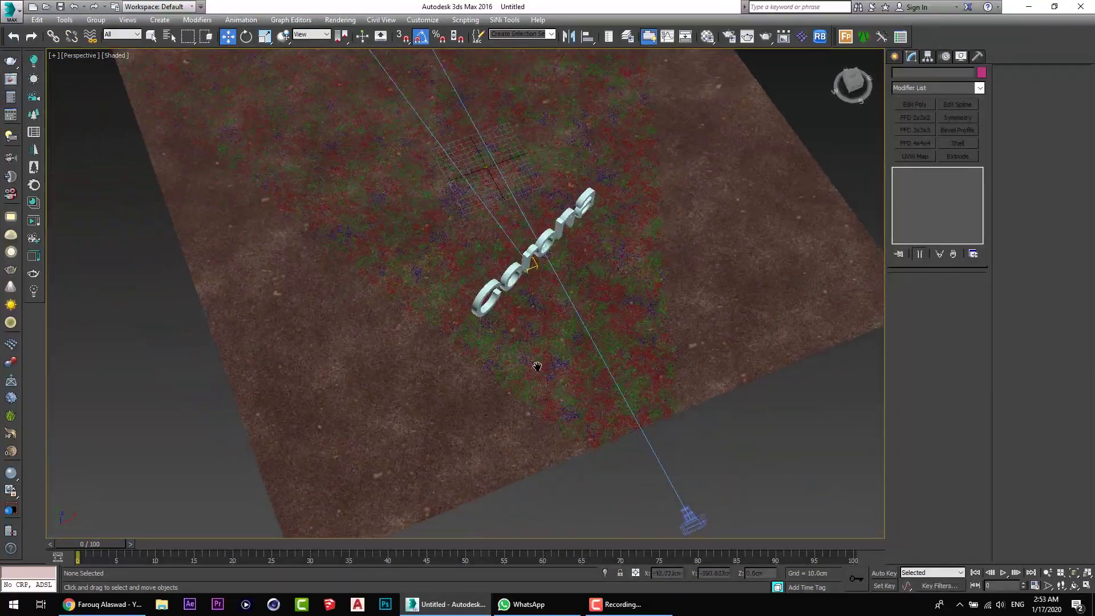
pyautogui.scroll(-5, 582, 355)
pyautogui.keyDown('alt'); pyautogui.moveTo(667, 343); pyautogui.dragTo(616, 314, button='middle'); pyautogui.keyUp('alt')
pyautogui.scroll(5, 624, 318)
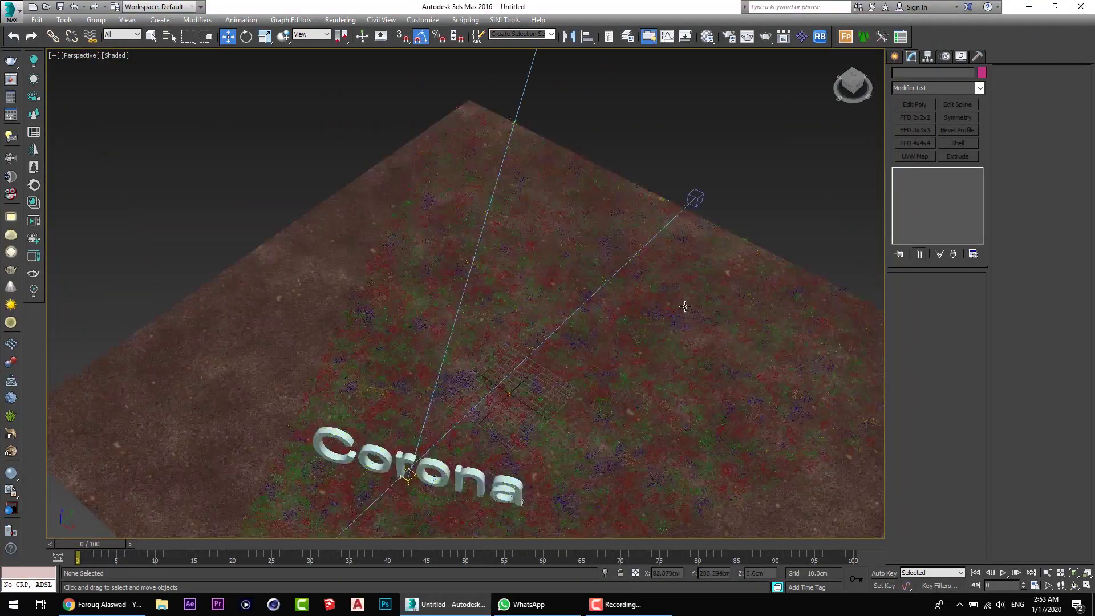
pyautogui.keyDown('alt'); pyautogui.moveTo(685, 306); pyautogui.dragTo(715, 284, button='middle'); pyautogui.keyUp('alt')
pyautogui.scroll(-3, 736, 338)
pyautogui.moveTo(737, 337); pyautogui.dragTo(600, 265, button='middle')
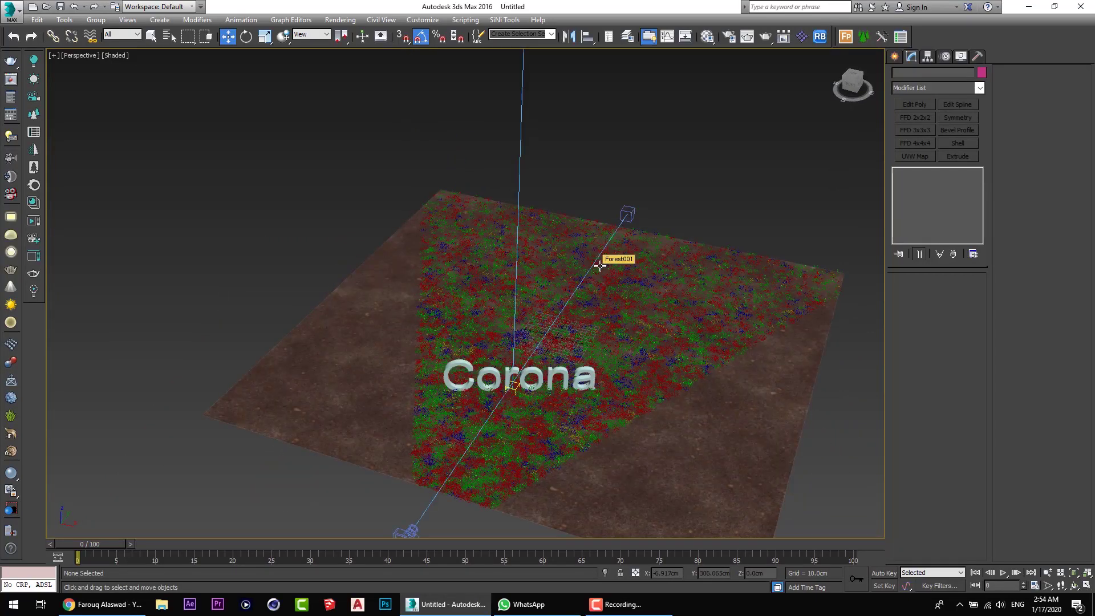
pyautogui.keyDown('alt'); pyautogui.moveTo(600, 265); pyautogui.dragTo(587, 223, button='middle'); pyautogui.keyUp('alt')
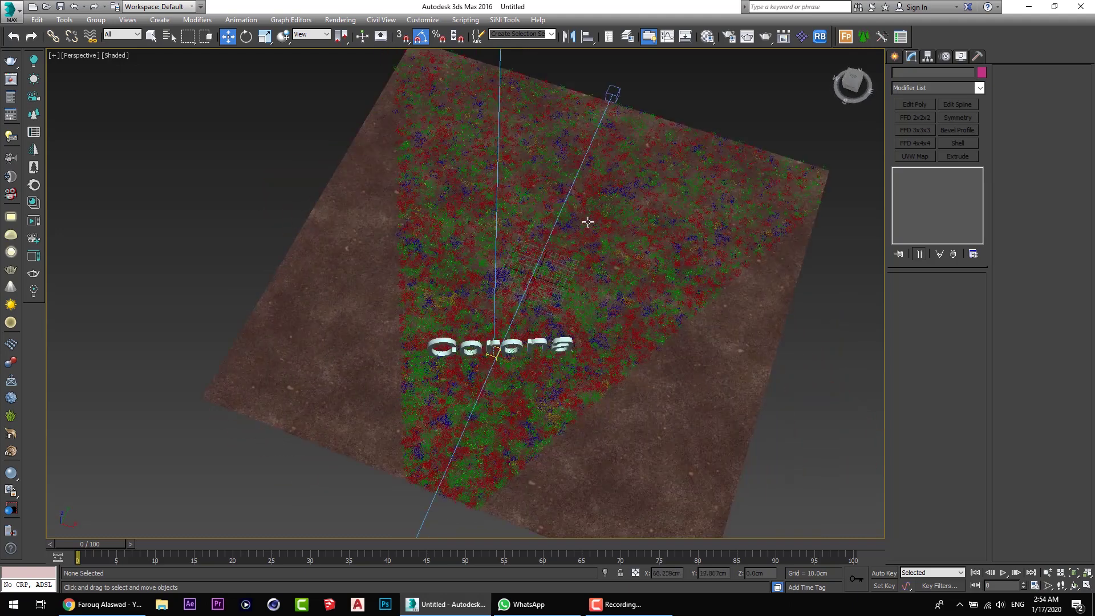
# Delete the existing grass Forest and select the soil plane
pyautogui.click(643, 271)
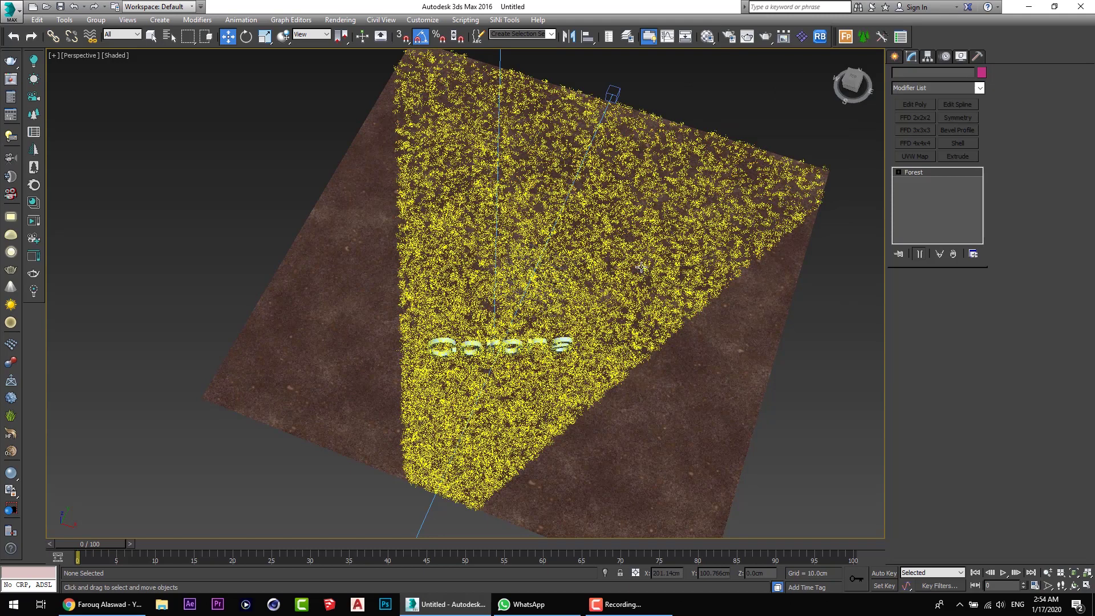
pyautogui.press('Delete')
pyautogui.keyDown('alt'); pyautogui.moveTo(632, 291); pyautogui.dragTo(612, 282, button='middle'); pyautogui.keyUp('alt')
pyautogui.click(612, 282)
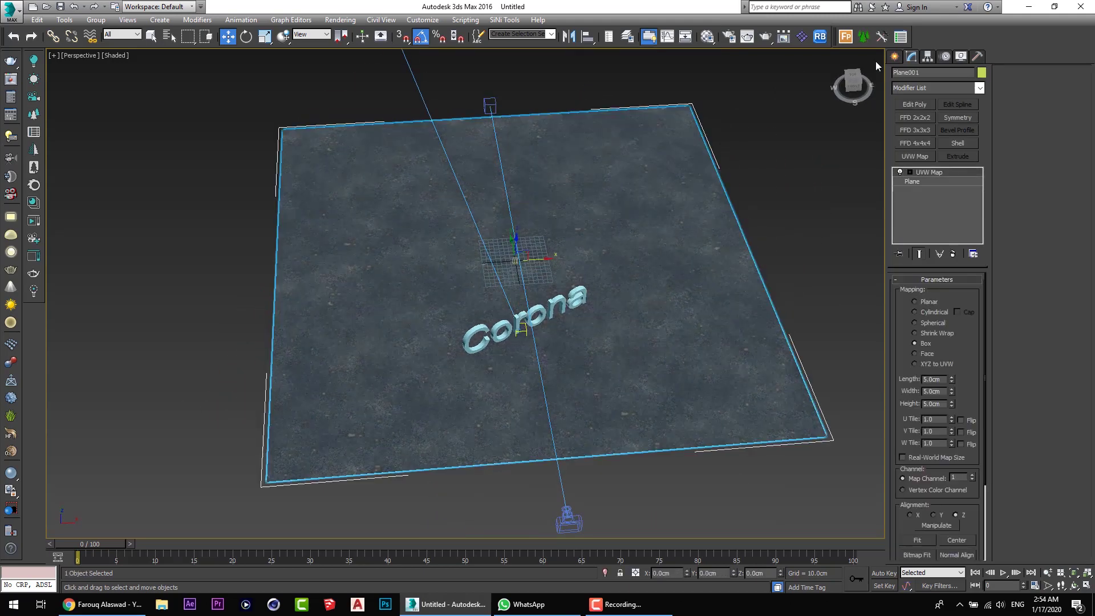
# Create a Forest Pro scatter on the soil plane from a large Unkempt Lawn AIO layered-lawn preset, with camera clipping enabled
pyautogui.click(895, 56)
pyautogui.click(915, 129)
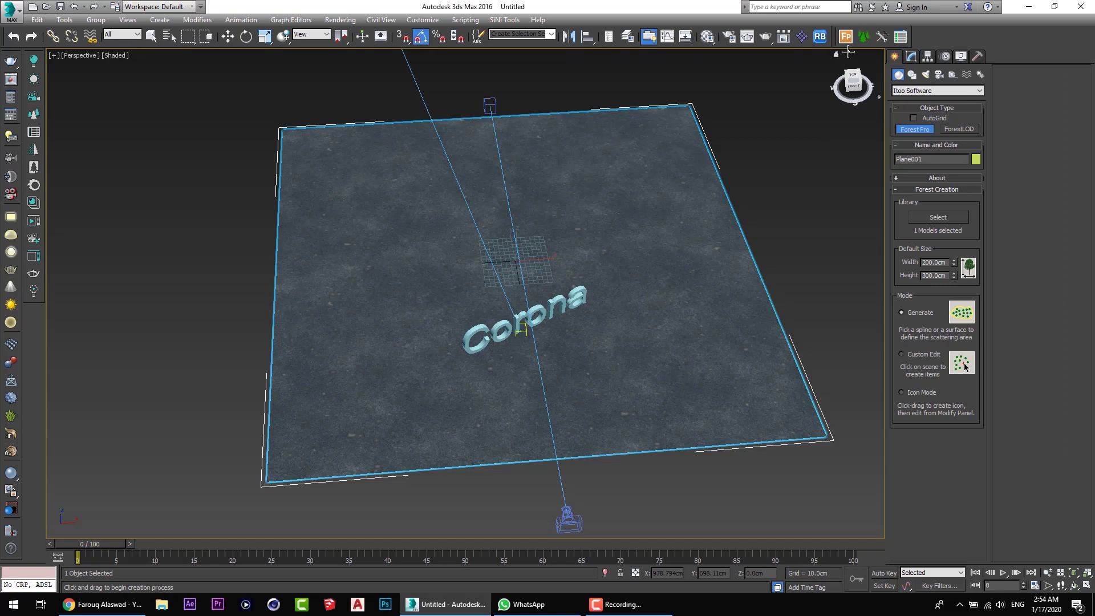
pyautogui.click(937, 219)
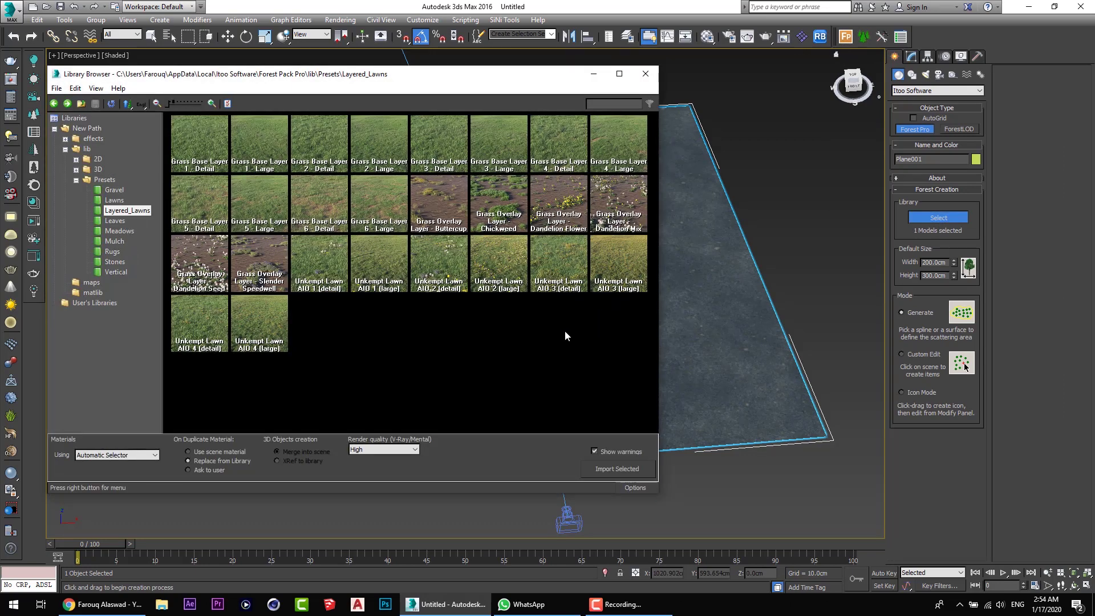
pyautogui.doubleClick(510, 266)
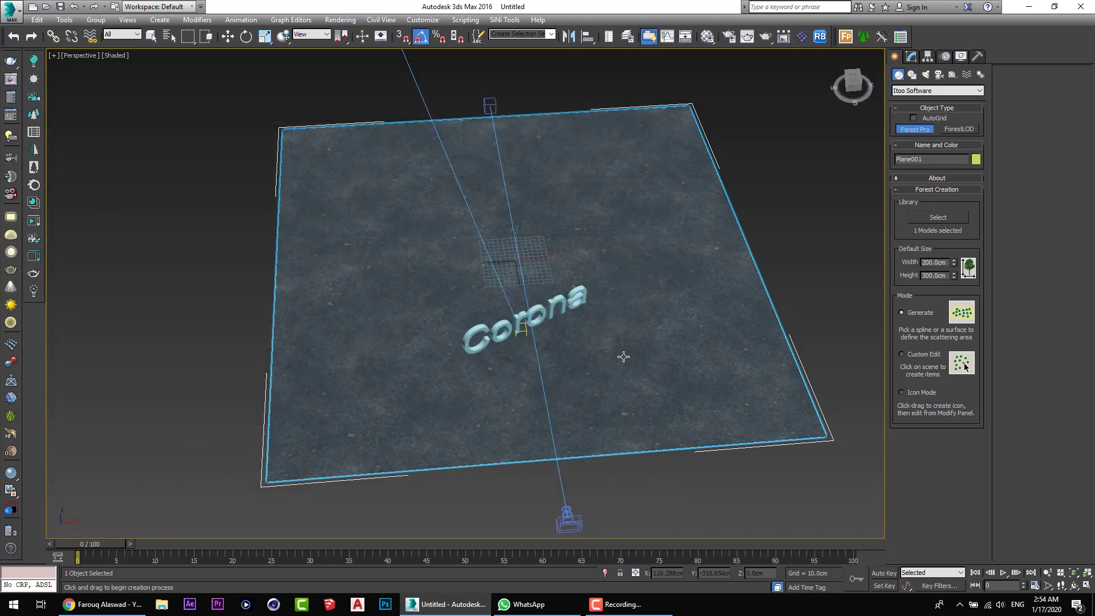
pyautogui.click(639, 267)
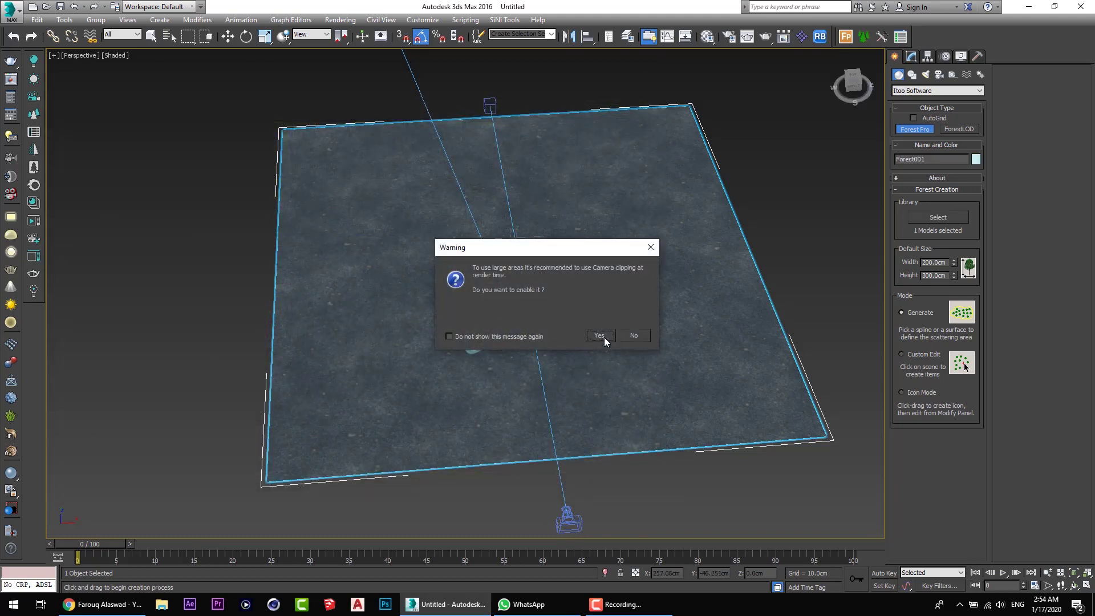
pyautogui.click(600, 336)
pyautogui.click(562, 353)
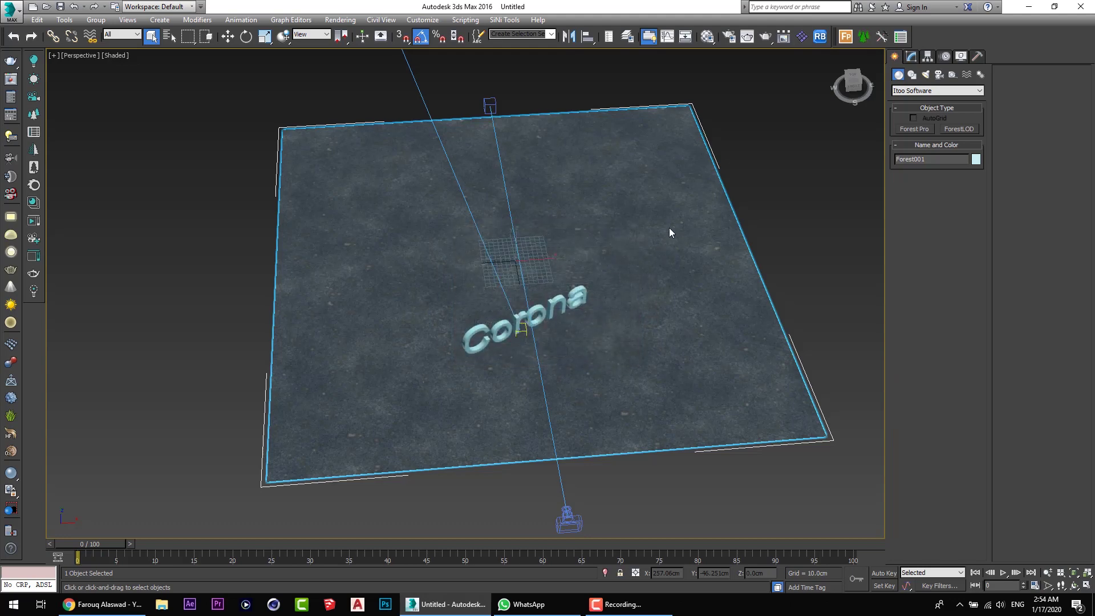
pyautogui.keyDown('alt'); pyautogui.moveTo(527, 260); pyautogui.dragTo(709, 203, button='middle'); pyautogui.keyUp('alt')
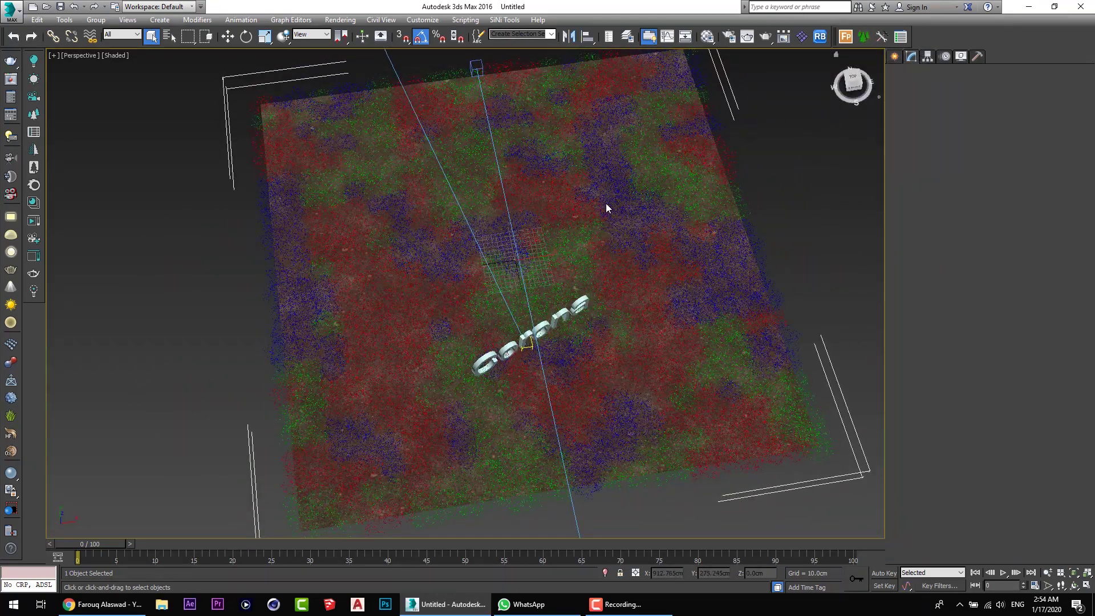
pyautogui.keyDown('alt'); pyautogui.moveTo(584, 203); pyautogui.dragTo(624, 232, button='middle'); pyautogui.keyUp('alt')
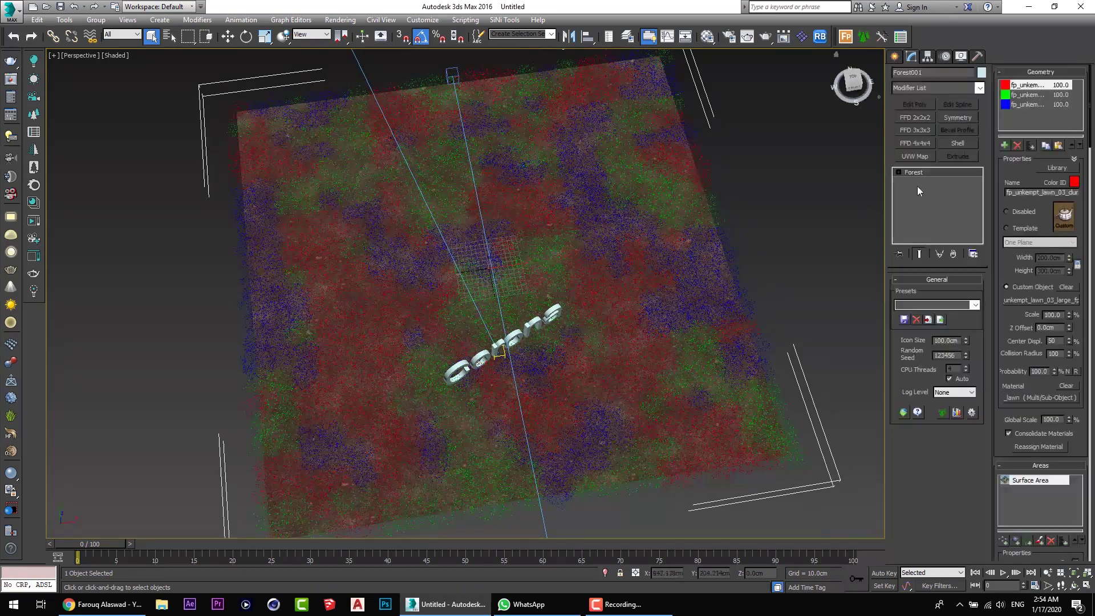
# Assign CoronaCamera001 as the clipping camera in the new lawn Forest's camera settings
pyautogui.rightClick(1014, 318)
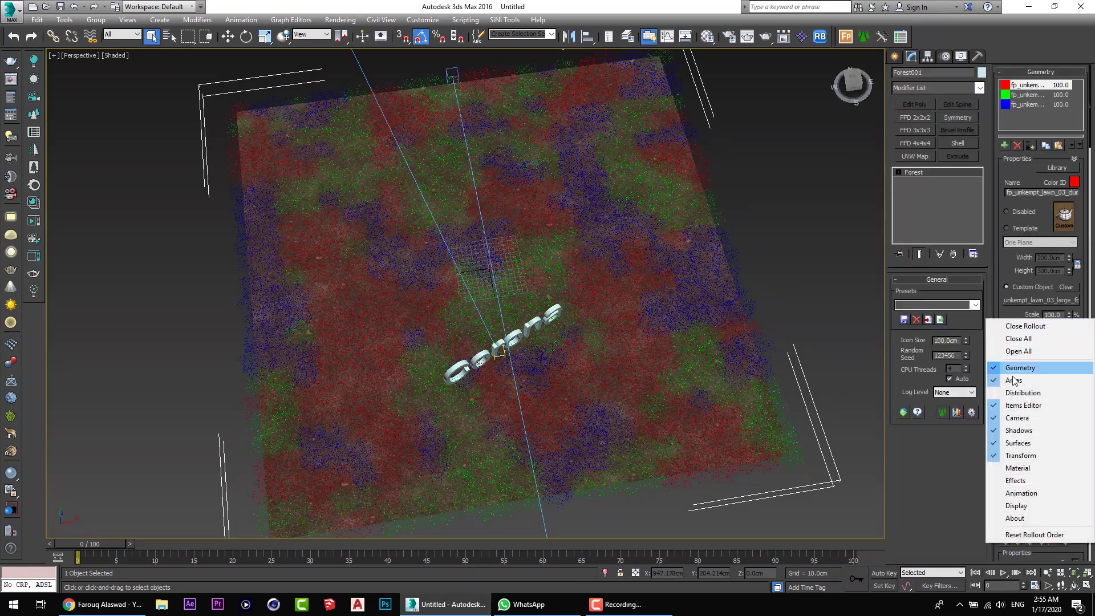
pyautogui.click(1017, 418)
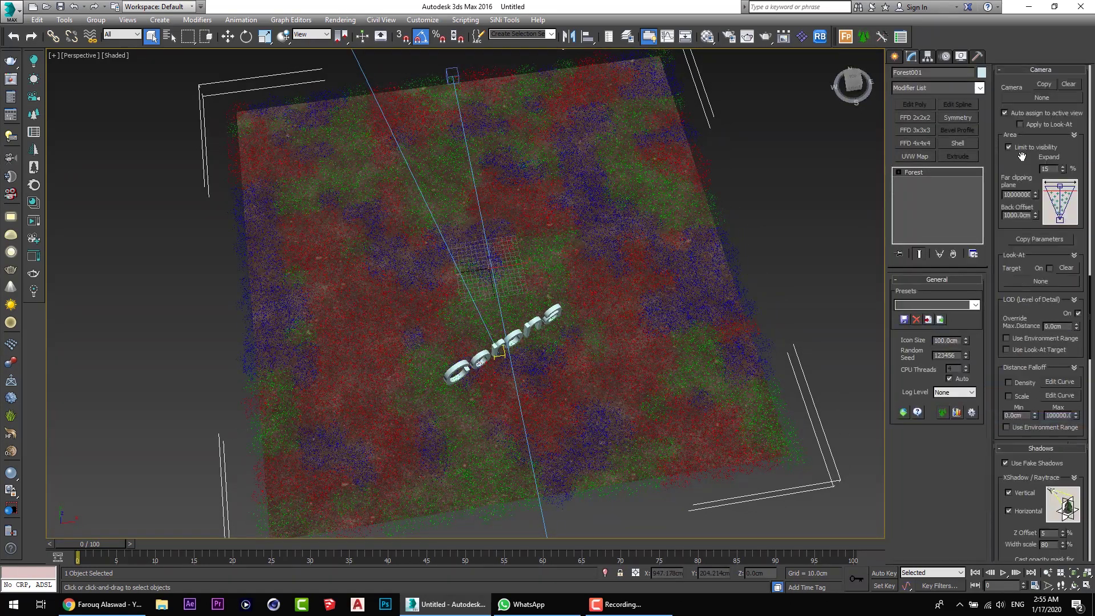
pyautogui.click(1042, 98)
pyautogui.moveTo(628, 397); pyautogui.dragTo(626, 203, button='middle')
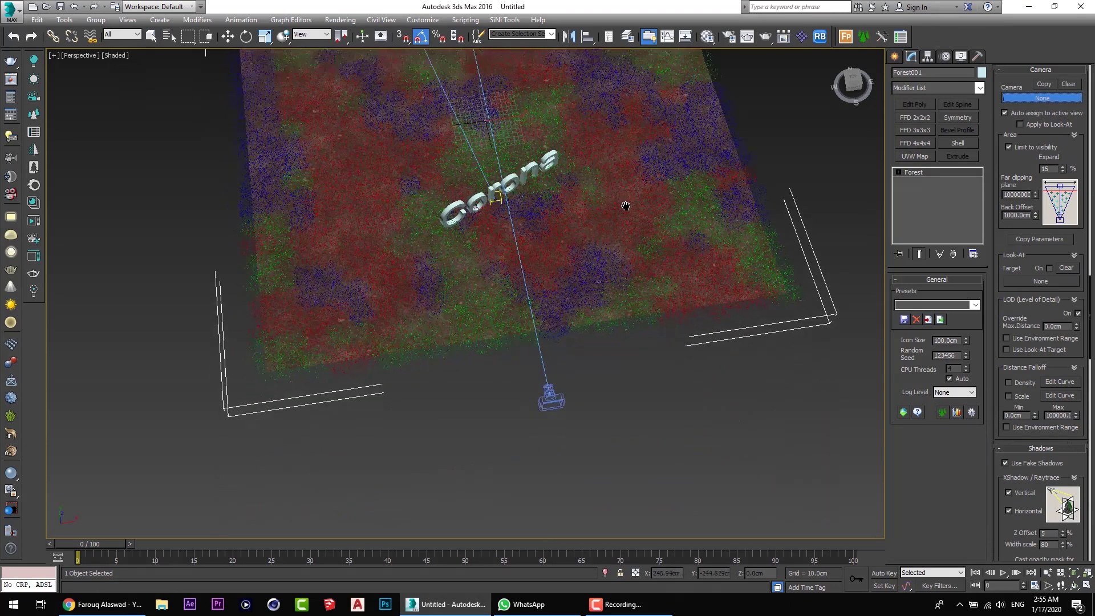
pyautogui.click(555, 397)
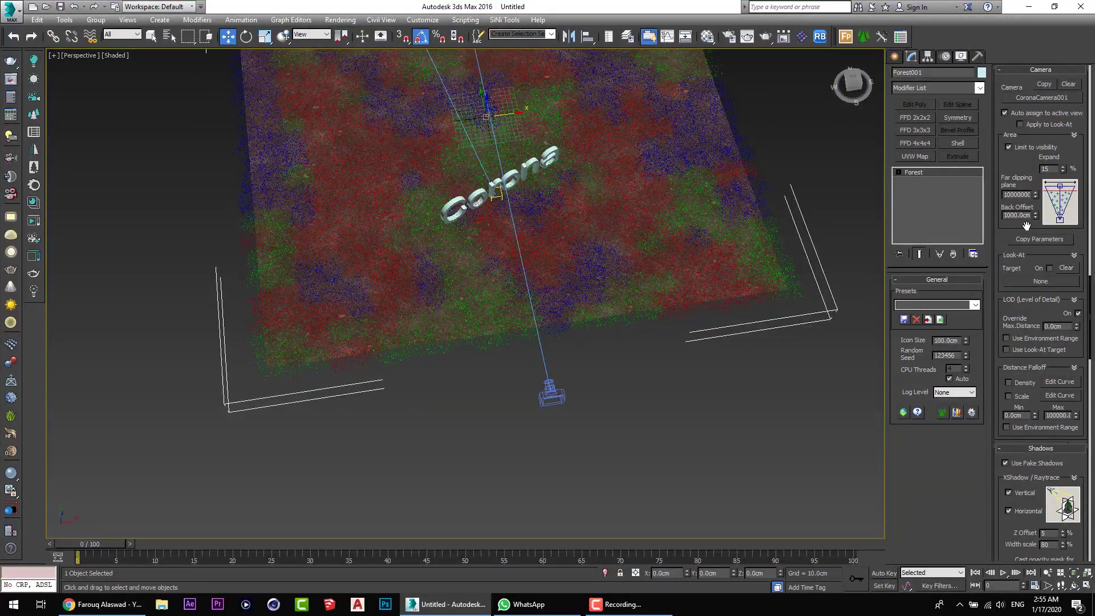
# Set the lawn Forest's camera back offset to 0 cm and enable density distance falloff with a maximum of 3000 cm
pyautogui.click(1019, 383)
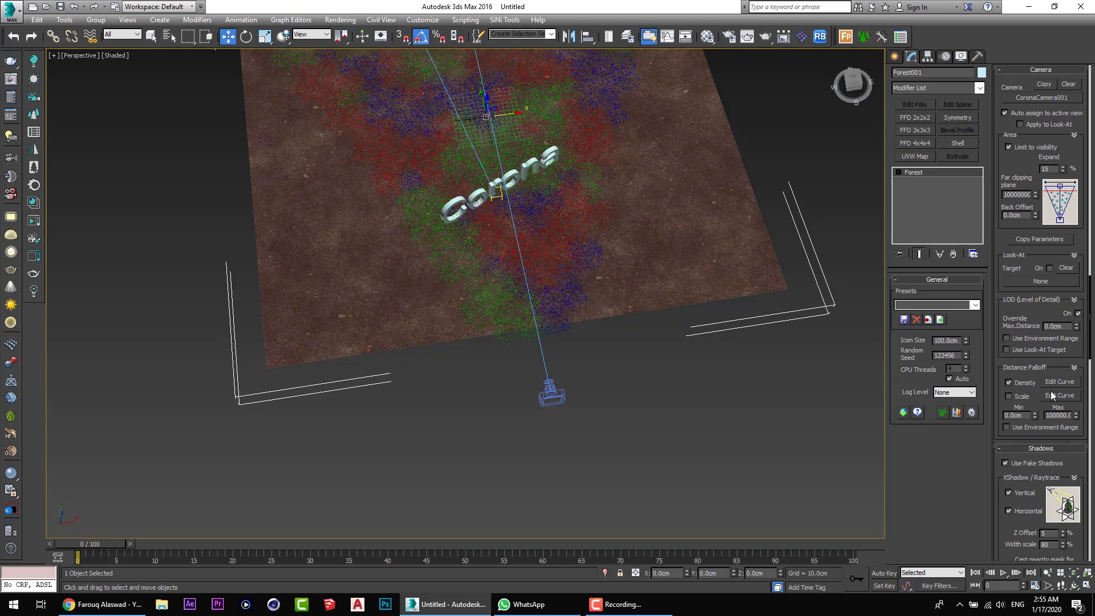
pyautogui.doubleClick(1067, 416)
pyautogui.write('3000')
pyautogui.press('Return')
# Switch to the CoronaCamera001 view and start an interactive Corona render of the lawn
pyautogui.keyDown('alt'); pyautogui.moveTo(647, 249); pyautogui.dragTo(665, 386, button='middle'); pyautogui.keyUp('alt')
pyautogui.hotkey('alt', 'w')
pyautogui.rightClick(335, 384)
pyautogui.hotkey('alt', 'w')
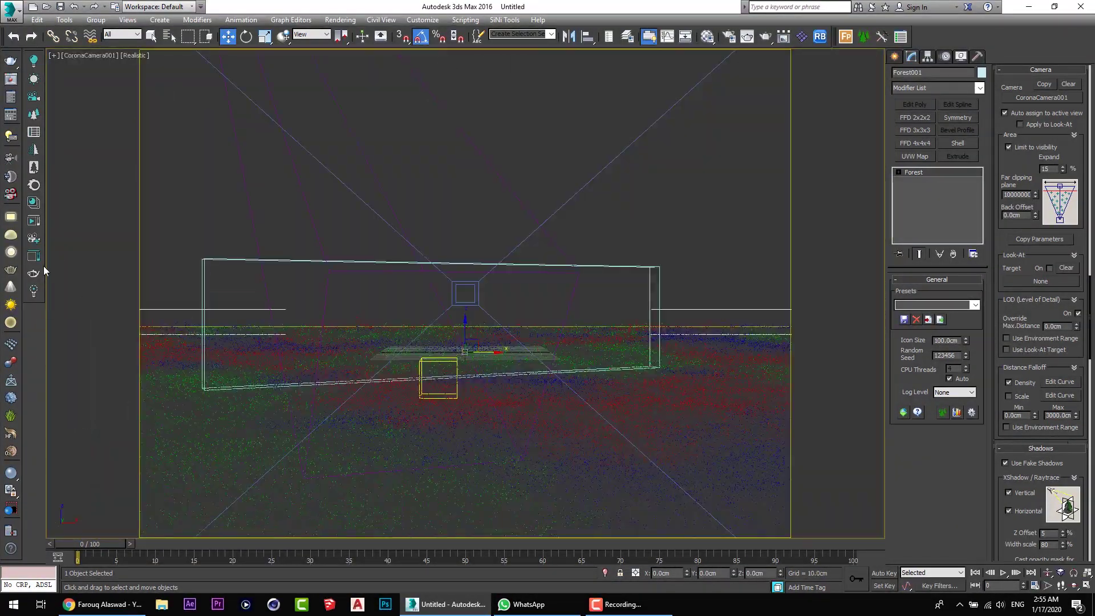
pyautogui.click(35, 222)
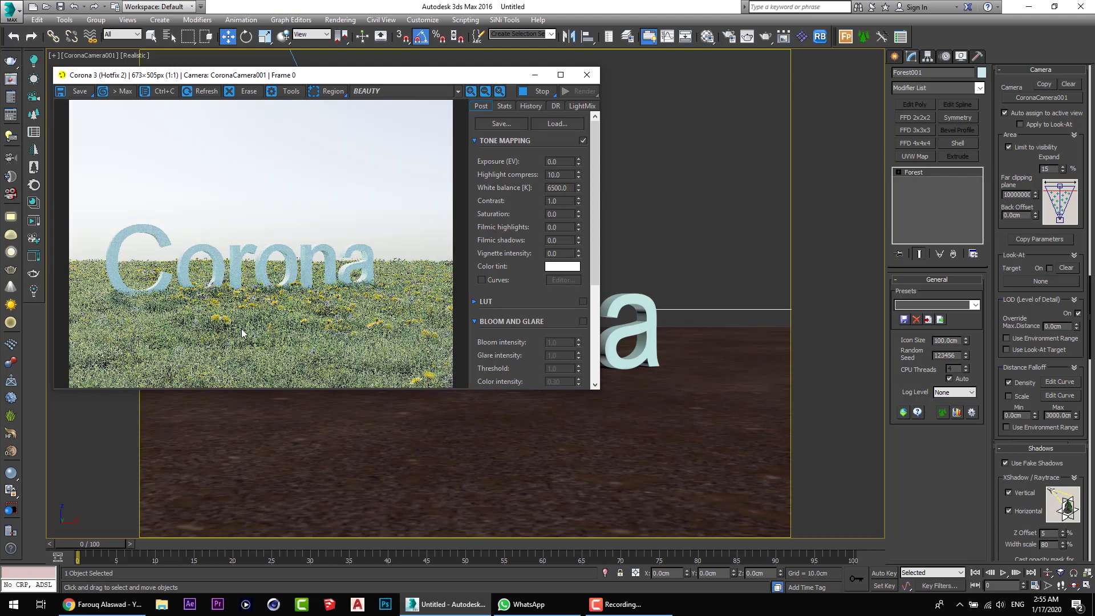
# Examine the rendered lawn and flowers around the text up close and in full, and end the render
pyautogui.scroll(2, 244, 330)
pyautogui.scroll(-2, 244, 341)
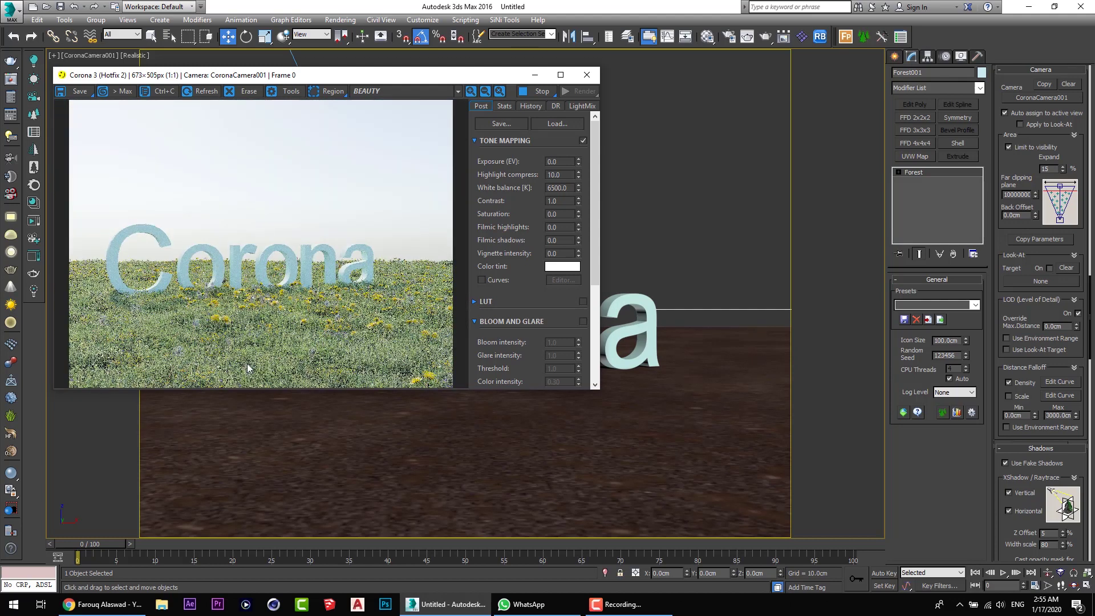
pyautogui.scroll(2, 163, 285)
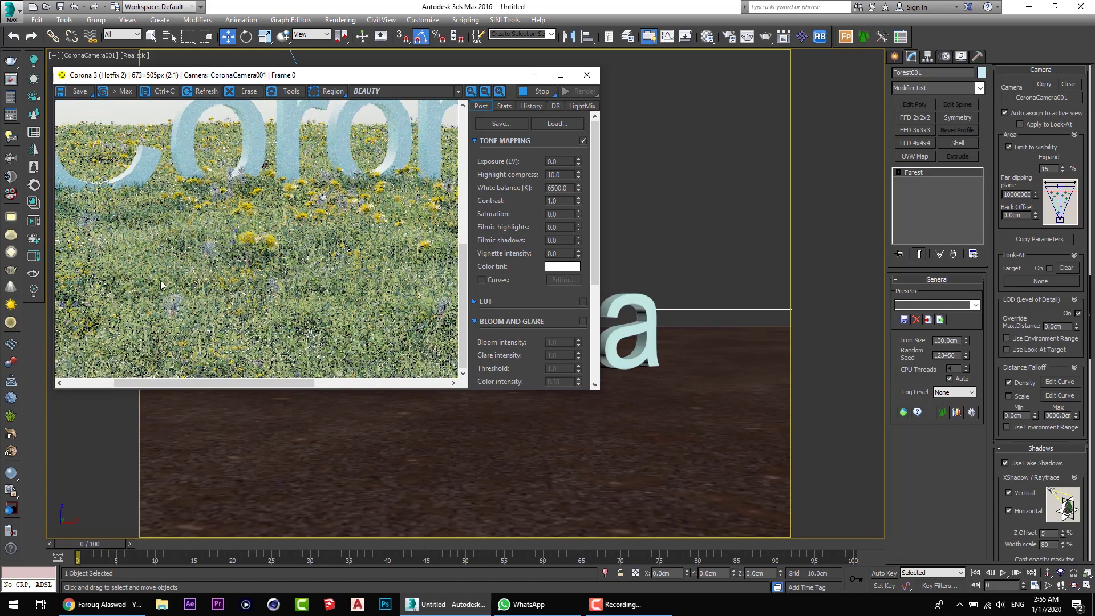
pyautogui.scroll(-1, 203, 258)
pyautogui.scroll(-1, 443, 267)
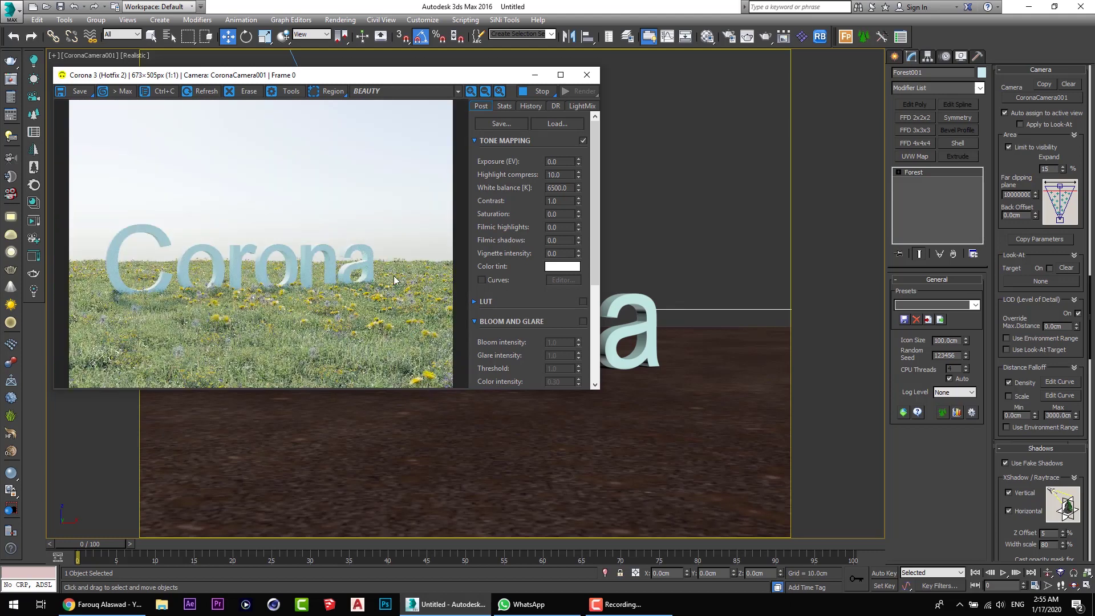
pyautogui.click(538, 95)
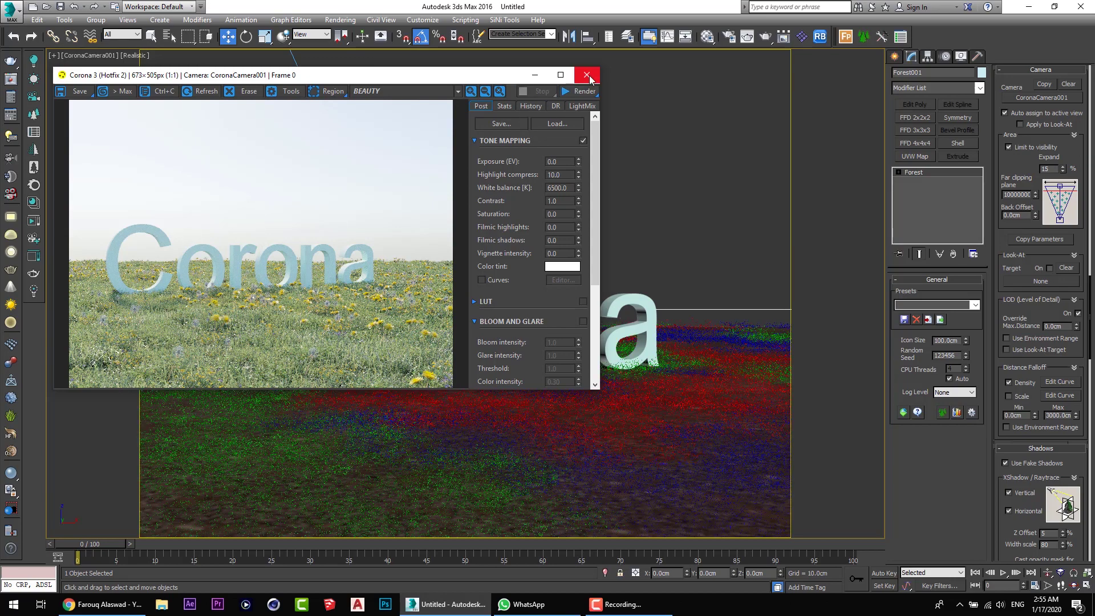
pyautogui.click(586, 75)
# Start a second Forest Pro object in the perspective view using the English Oak 1 model from the 3D Starter Library
pyautogui.hotkey('alt', 'w')
pyautogui.middleClick(658, 345)
pyautogui.hotkey('alt', 'w')
pyautogui.keyDown('alt'); pyautogui.moveTo(658, 344); pyautogui.dragTo(782, 153, button='middle'); pyautogui.keyUp('alt')
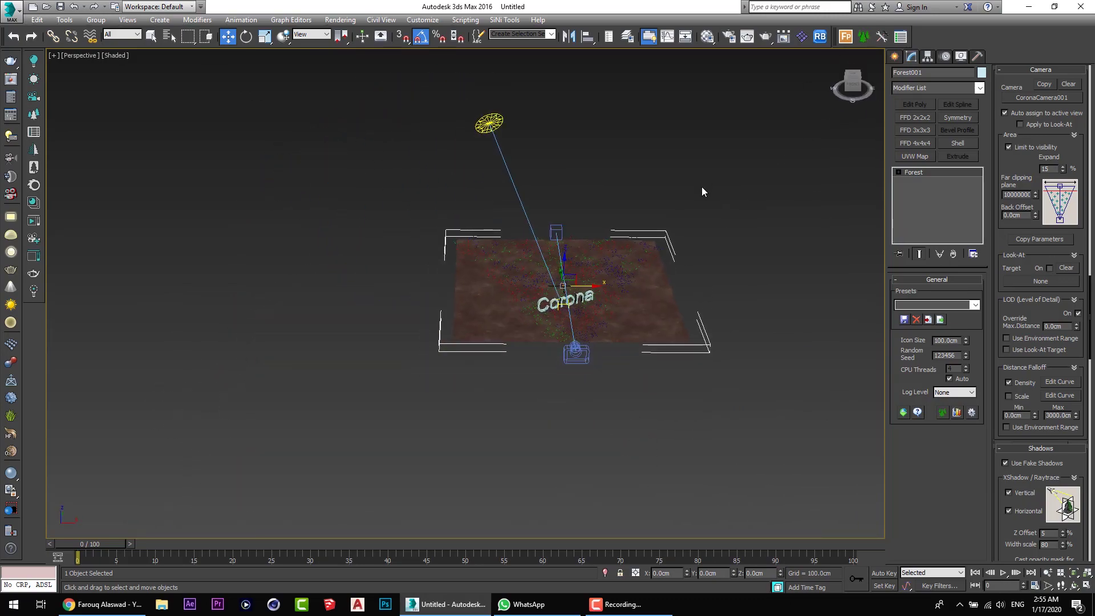
pyautogui.scroll(3, 702, 188)
pyautogui.moveTo(700, 194); pyautogui.dragTo(691, 227, button='middle')
pyautogui.click(895, 57)
pyautogui.click(849, 38)
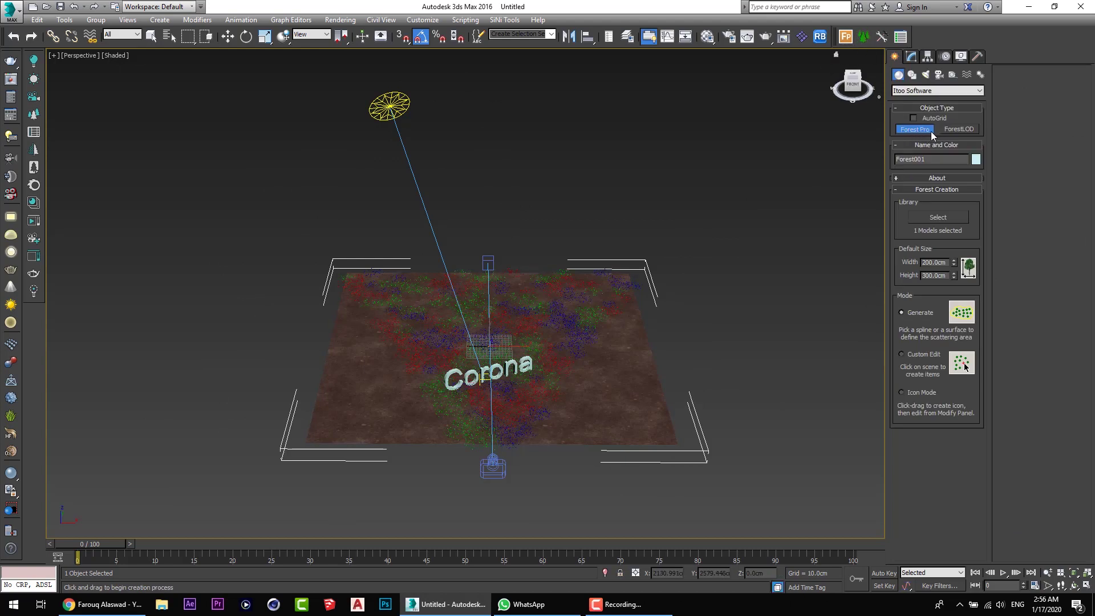
pyautogui.click(935, 219)
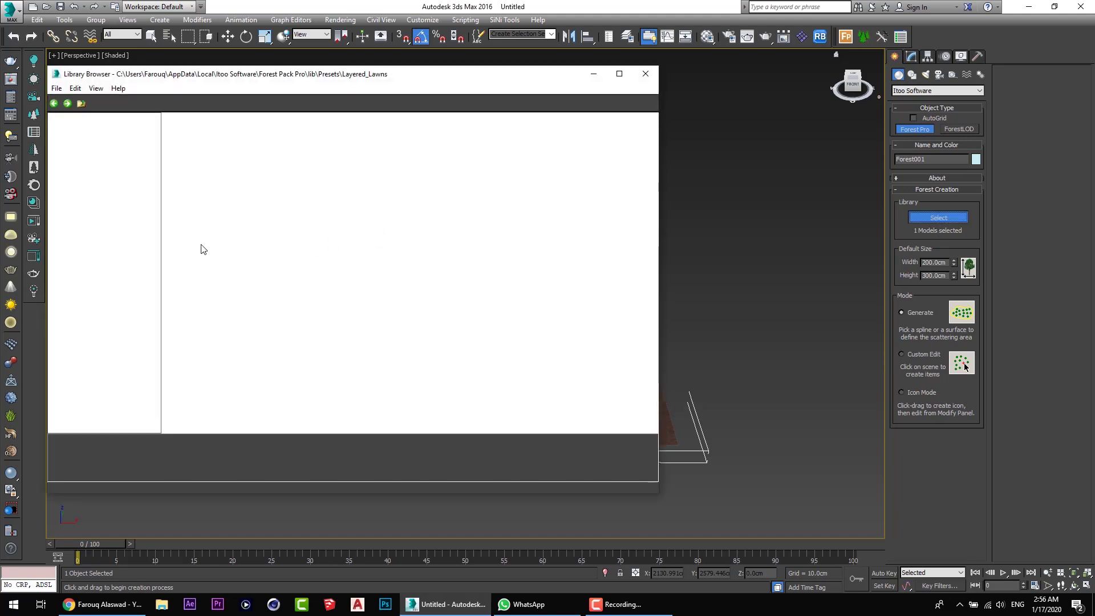
pyautogui.click(76, 170)
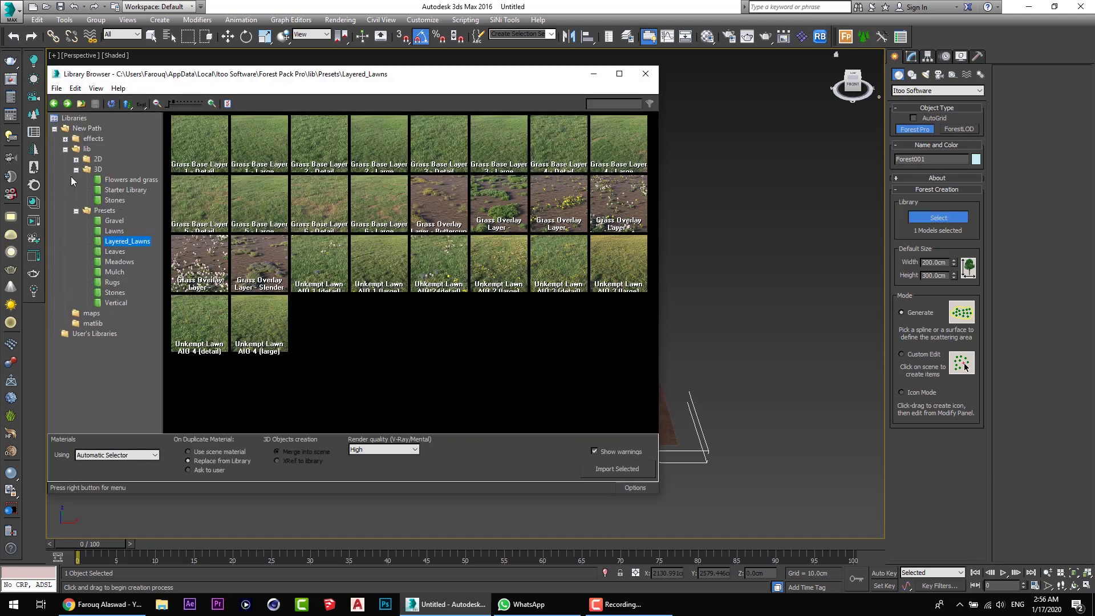
pyautogui.click(128, 191)
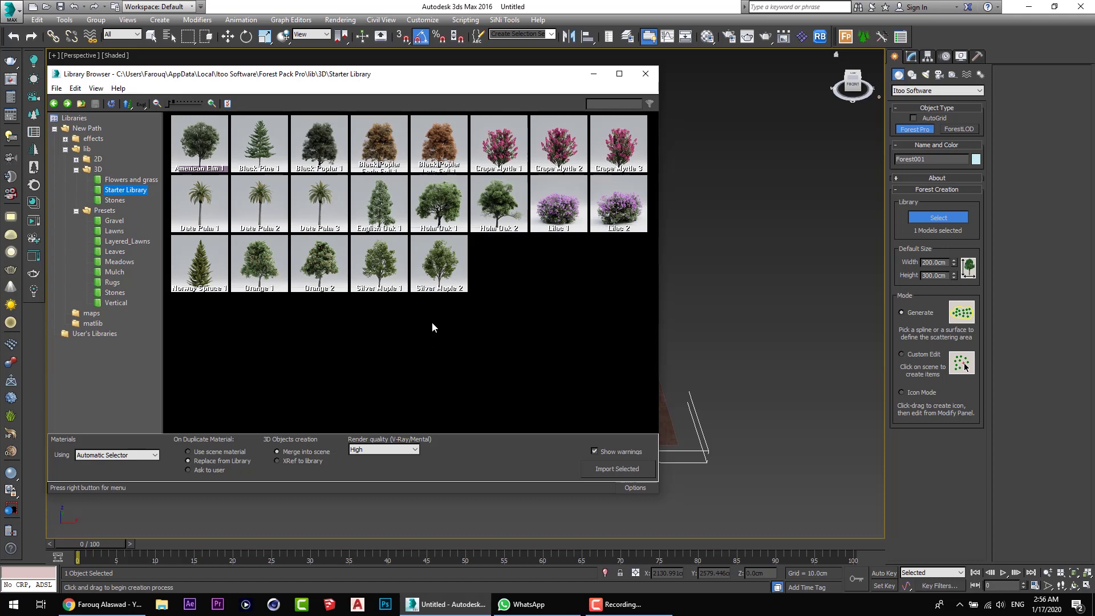
pyautogui.doubleClick(381, 209)
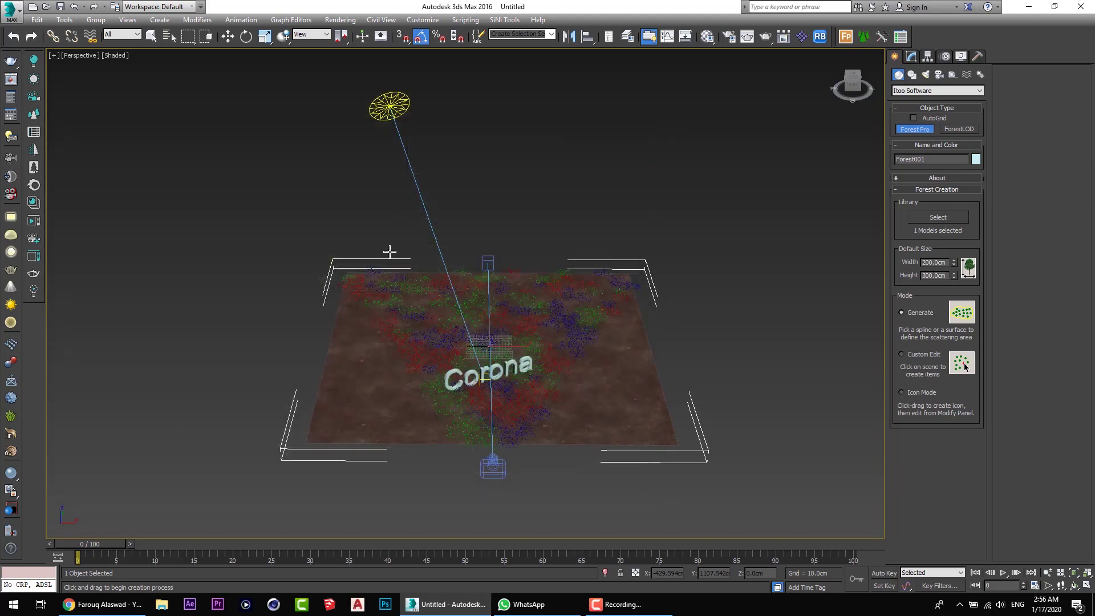
# Scatter the English Oak trees over the soil plane with camera clipping enabled and inspect their spread
pyautogui.click(632, 384)
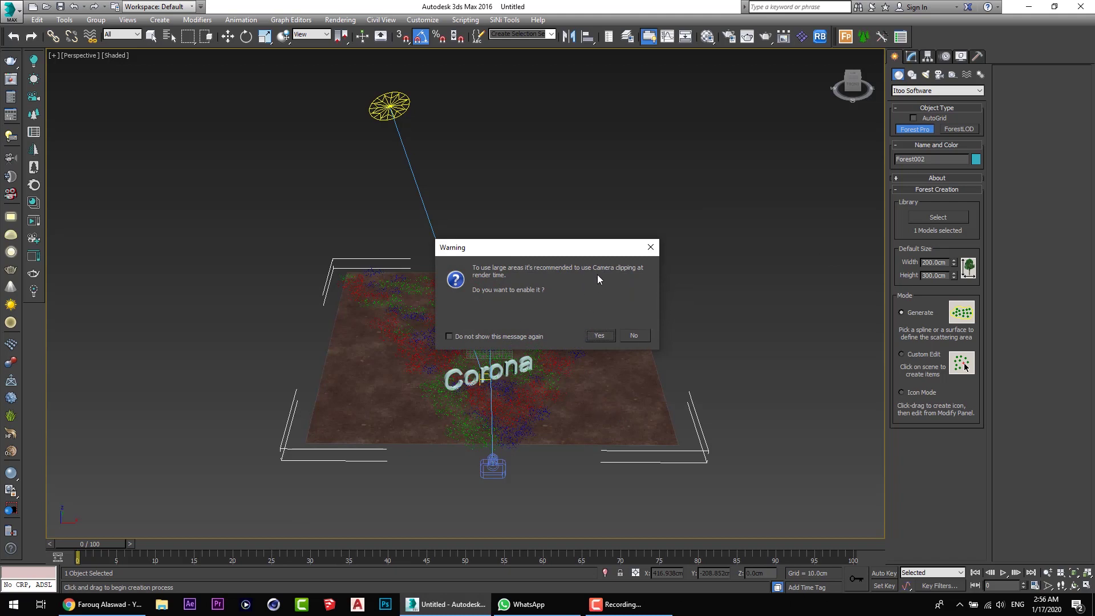
pyautogui.press('Return')
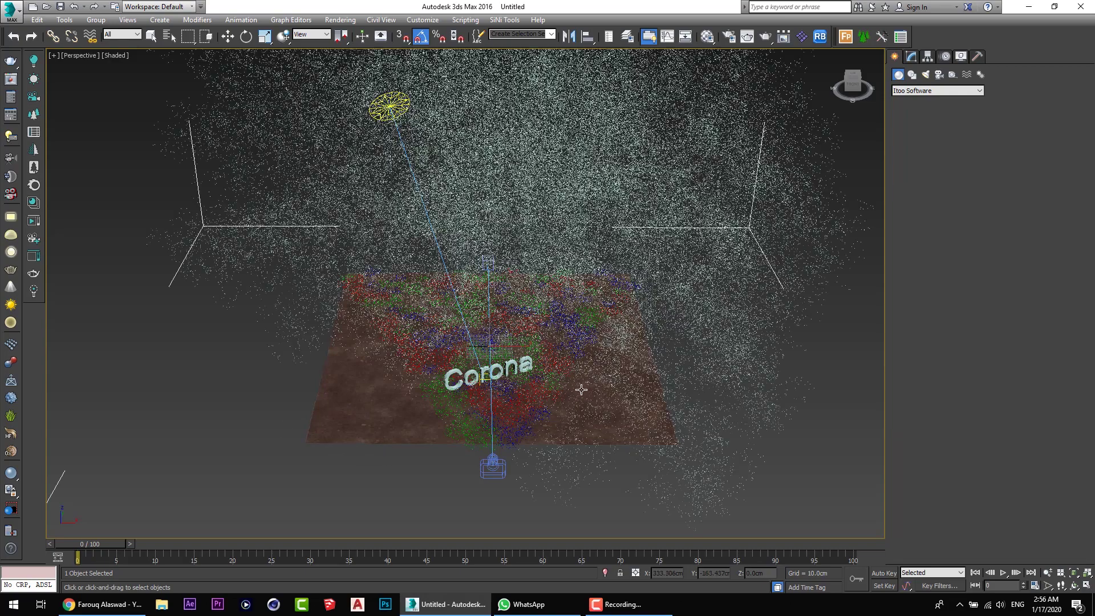
pyautogui.scroll(-4, 559, 310)
pyautogui.keyDown('alt'); pyautogui.moveTo(559, 311); pyautogui.dragTo(562, 345, button='middle'); pyautogui.keyUp('alt')
pyautogui.scroll(3, 469, 353)
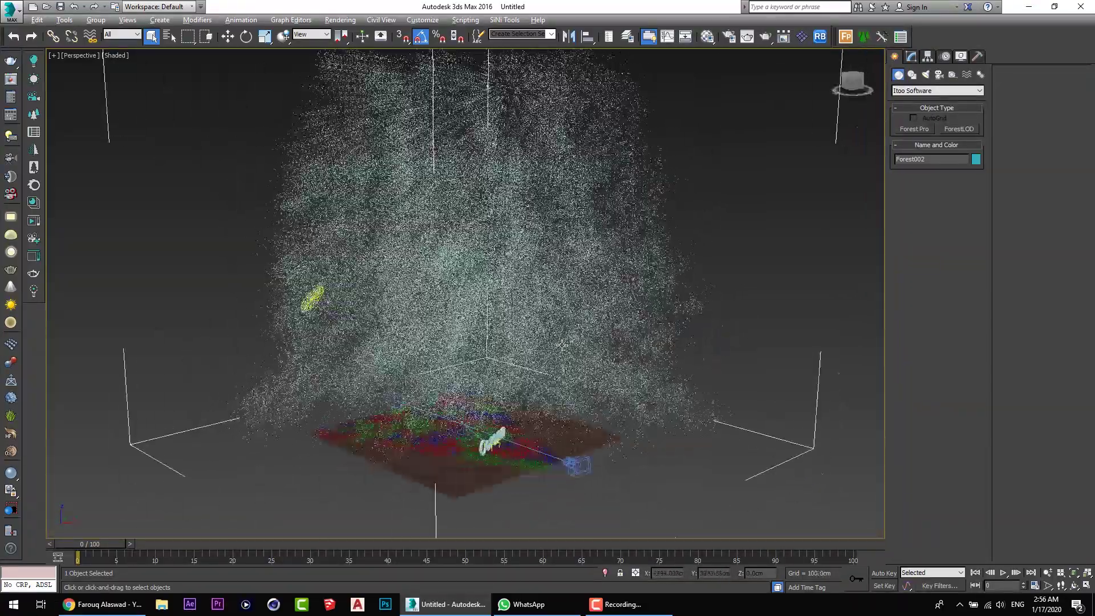
pyautogui.keyDown('alt'); pyautogui.moveTo(605, 285); pyautogui.dragTo(648, 231, button='middle'); pyautogui.keyUp('alt')
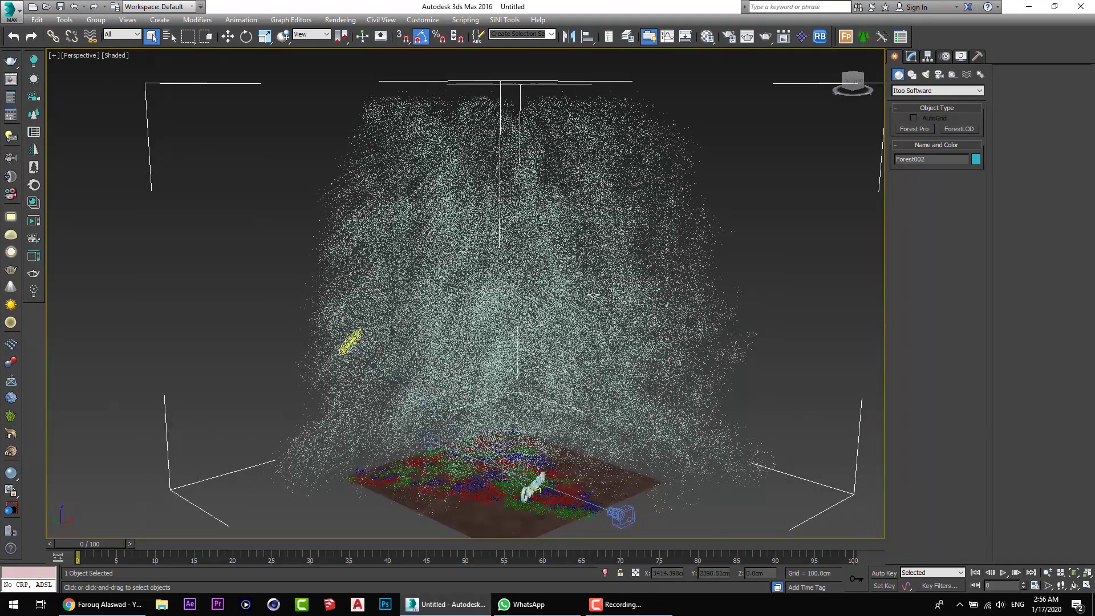
# Reduce the global scale of the English Oak trees to 17% and check their size in the CoronaCamera001 view
pyautogui.keyDown('alt'); pyautogui.moveTo(594, 295); pyautogui.dragTo(606, 293, button='middle'); pyautogui.keyUp('alt')
pyautogui.click(911, 56)
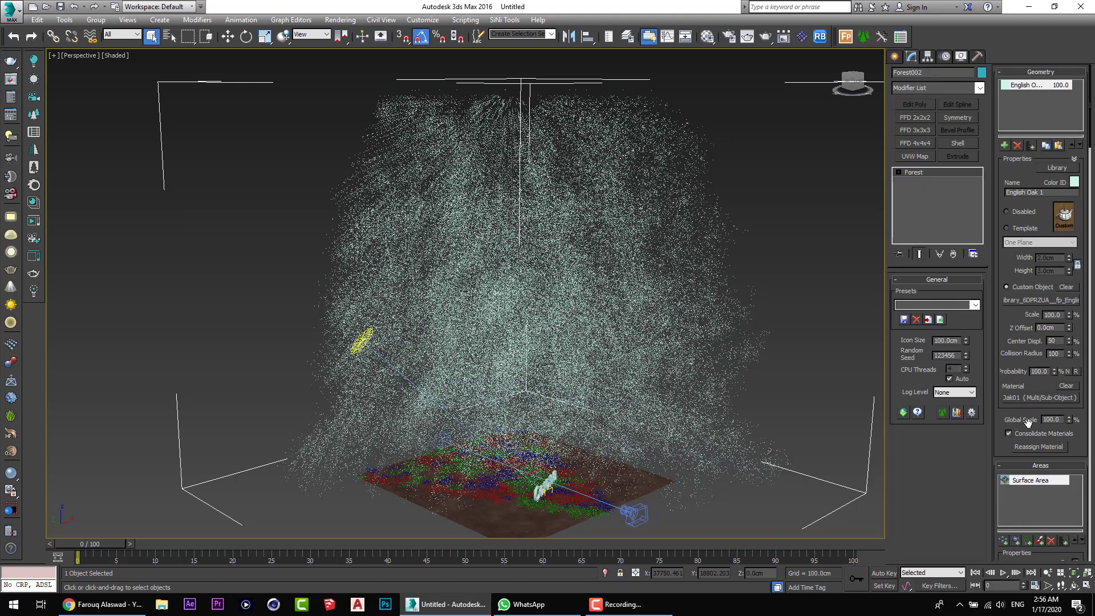
pyautogui.moveTo(1071, 420); pyautogui.dragTo(1076, 467)
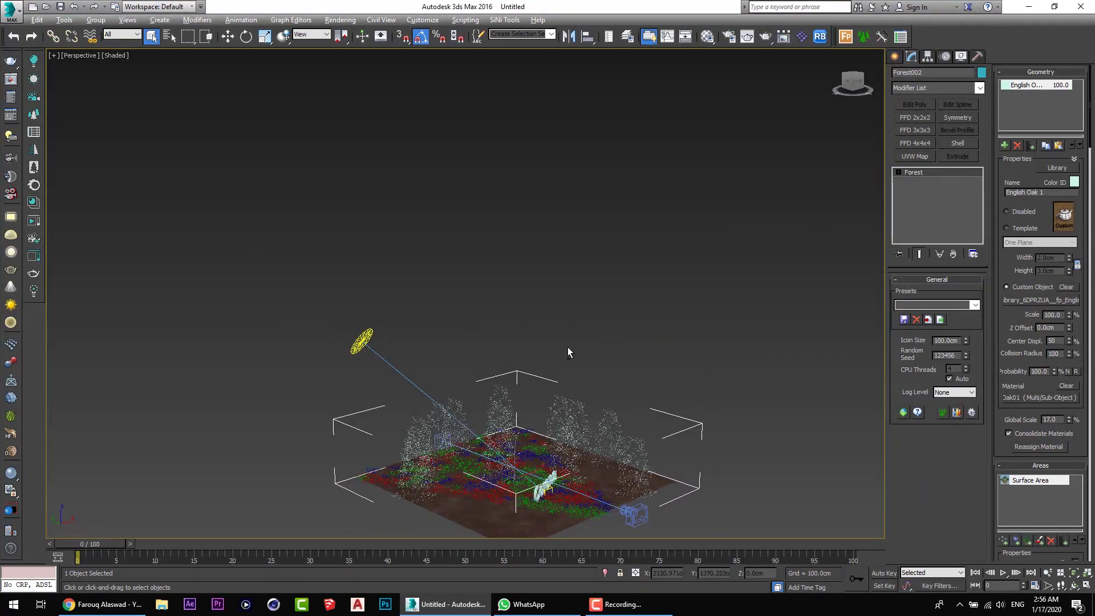
pyautogui.hotkey('alt', 'w')
pyautogui.rightClick(399, 350)
pyautogui.hotkey('alt', 'w')
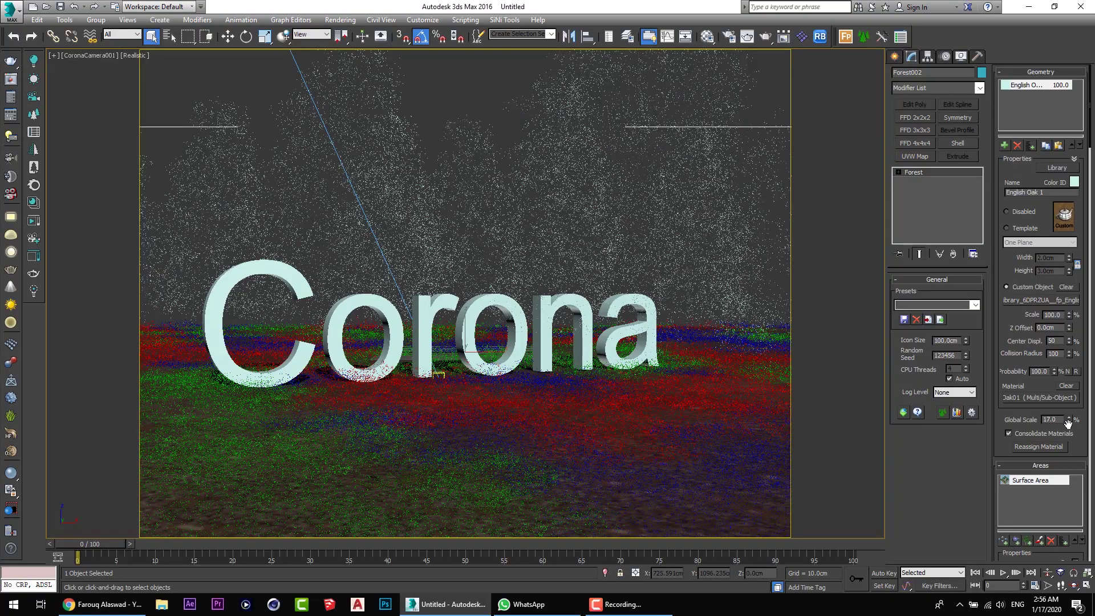
pyautogui.moveTo(1070, 425); pyautogui.dragTo(1070, 420)
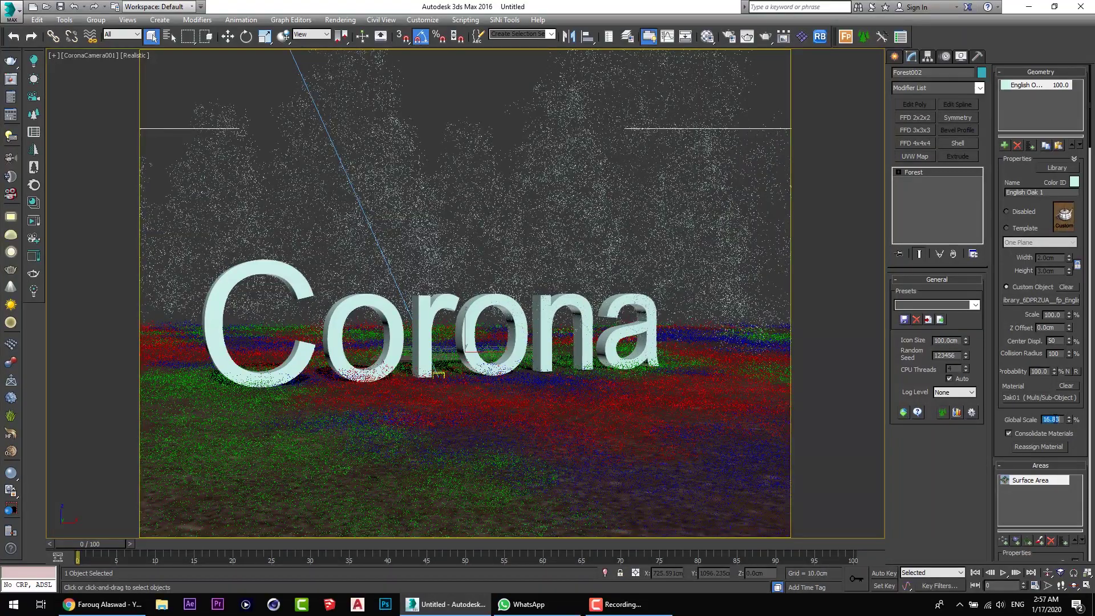
pyautogui.press('Return')
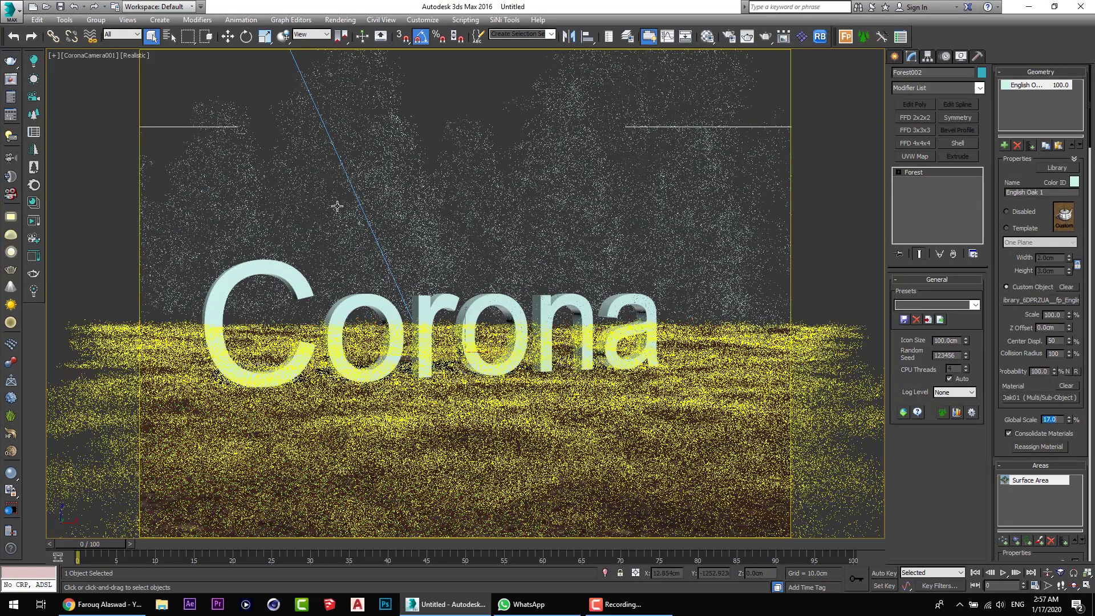
# Examine the size and spread of the scaled trees around the Corona text from several angles in the perspective view
pyautogui.press('p')
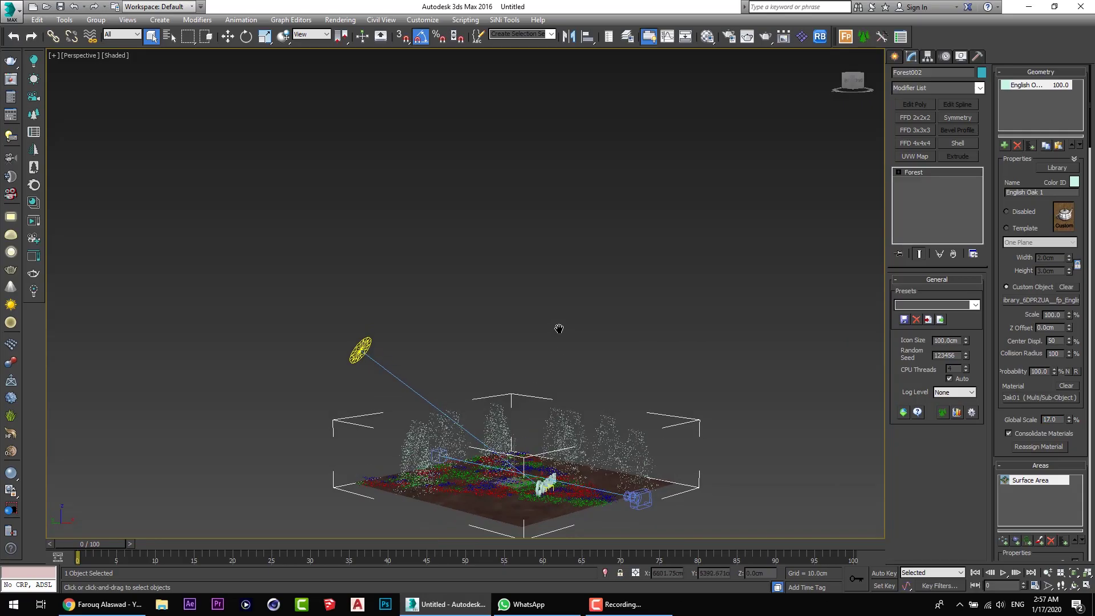
pyautogui.keyDown('alt'); pyautogui.moveTo(597, 372); pyautogui.dragTo(583, 402, button='middle'); pyautogui.keyUp('alt')
pyautogui.scroll(7, 582, 342)
pyautogui.keyDown('alt'); pyautogui.moveTo(579, 285); pyautogui.dragTo(613, 306, button='middle'); pyautogui.keyUp('alt')
pyautogui.scroll(-3, 723, 296)
pyautogui.keyDown('alt'); pyautogui.moveTo(723, 296); pyautogui.dragTo(756, 264, button='middle'); pyautogui.keyUp('alt')
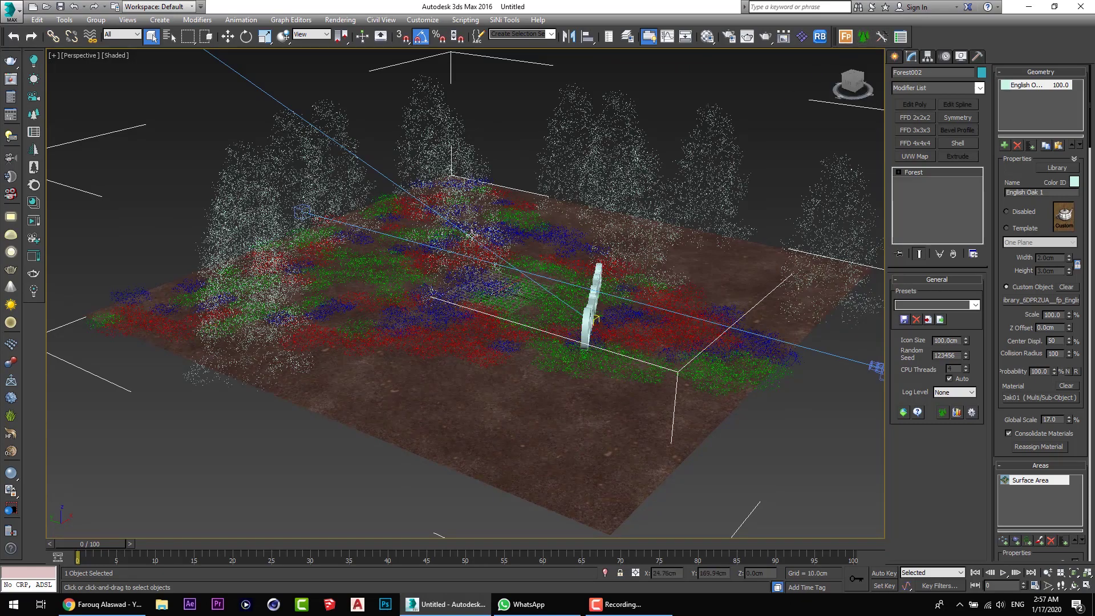
pyautogui.moveTo(507, 208); pyautogui.dragTo(689, 311, button='middle')
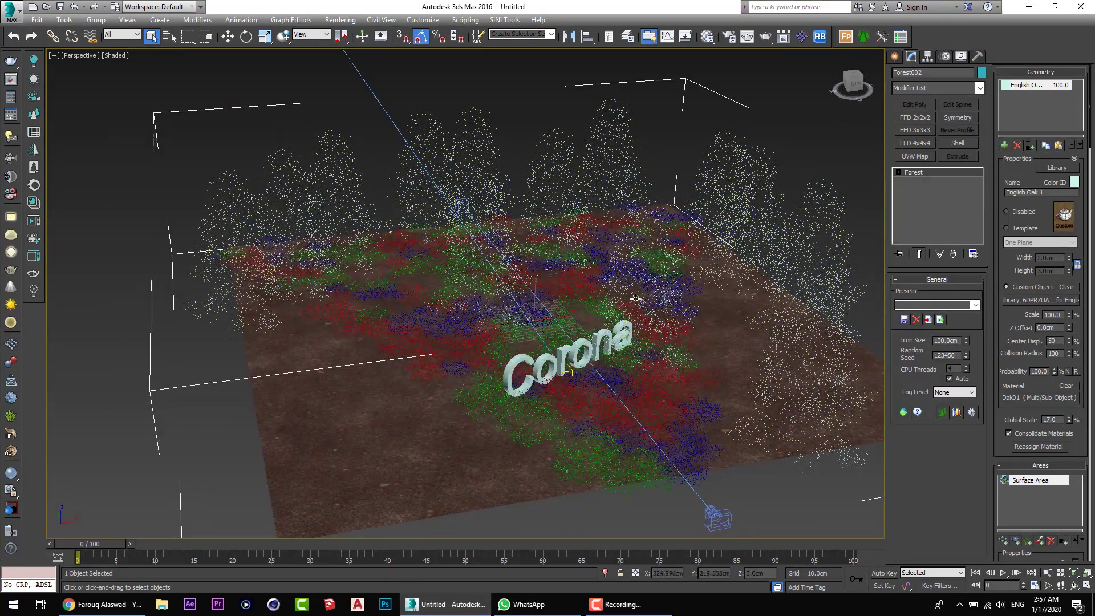
pyautogui.keyDown('alt'); pyautogui.moveTo(842, 317); pyautogui.dragTo(767, 271, button='middle'); pyautogui.keyUp('alt')
pyautogui.scroll(4, 484, 309)
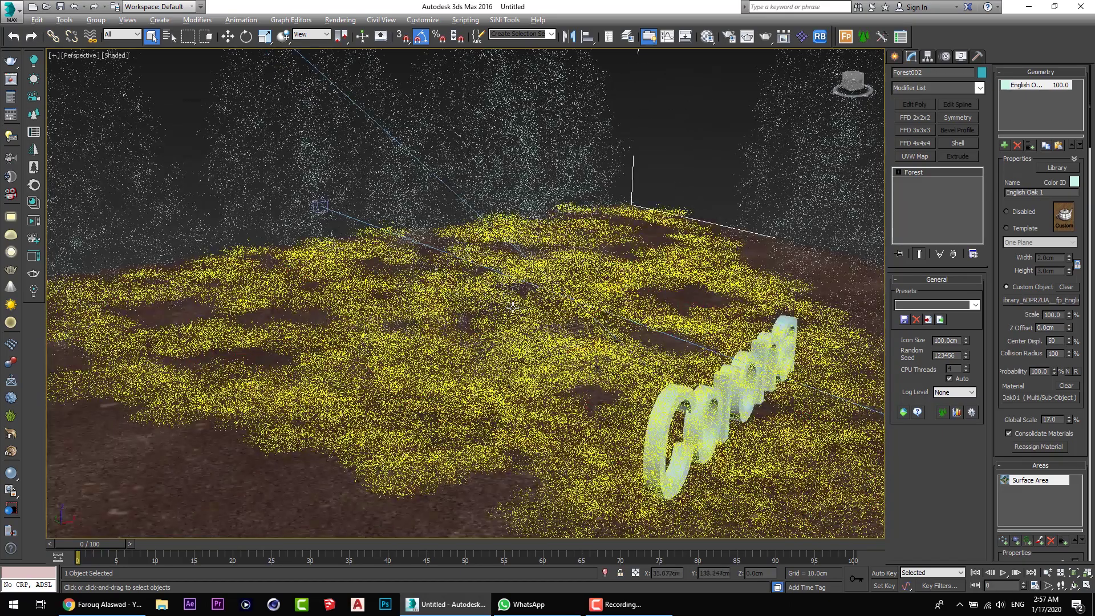
pyautogui.scroll(-2, 512, 307)
pyautogui.keyDown('alt'); pyautogui.moveTo(512, 307); pyautogui.dragTo(684, 176, button='middle'); pyautogui.keyUp('alt')
pyautogui.scroll(-3, 546, 292)
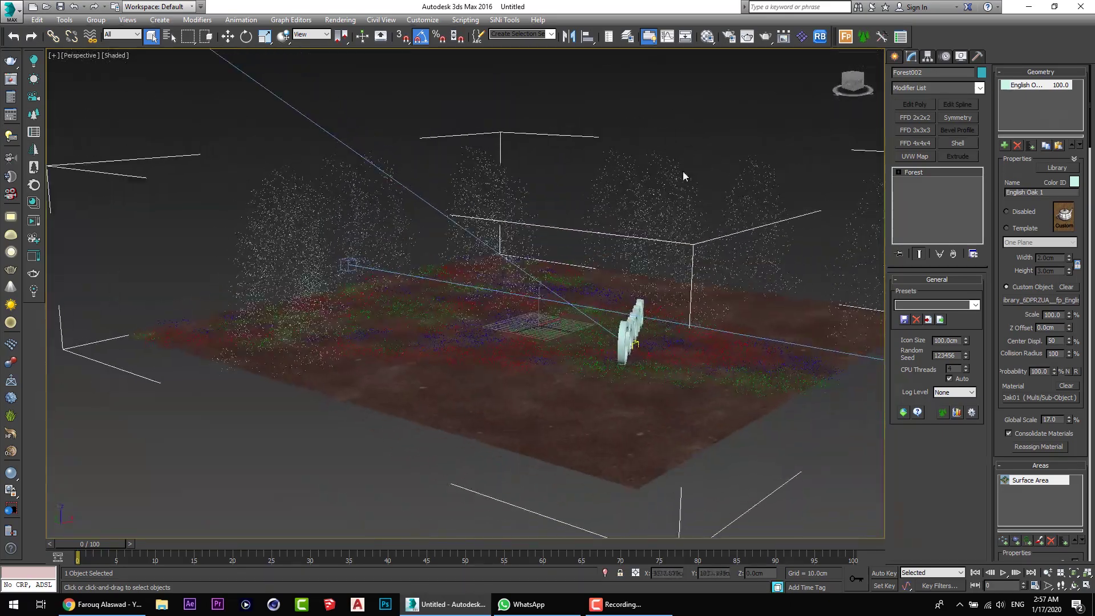
# Try displaying the trees as Pyramid, Arrow and Plant proxies in the viewport
pyautogui.rightClick(1014, 171)
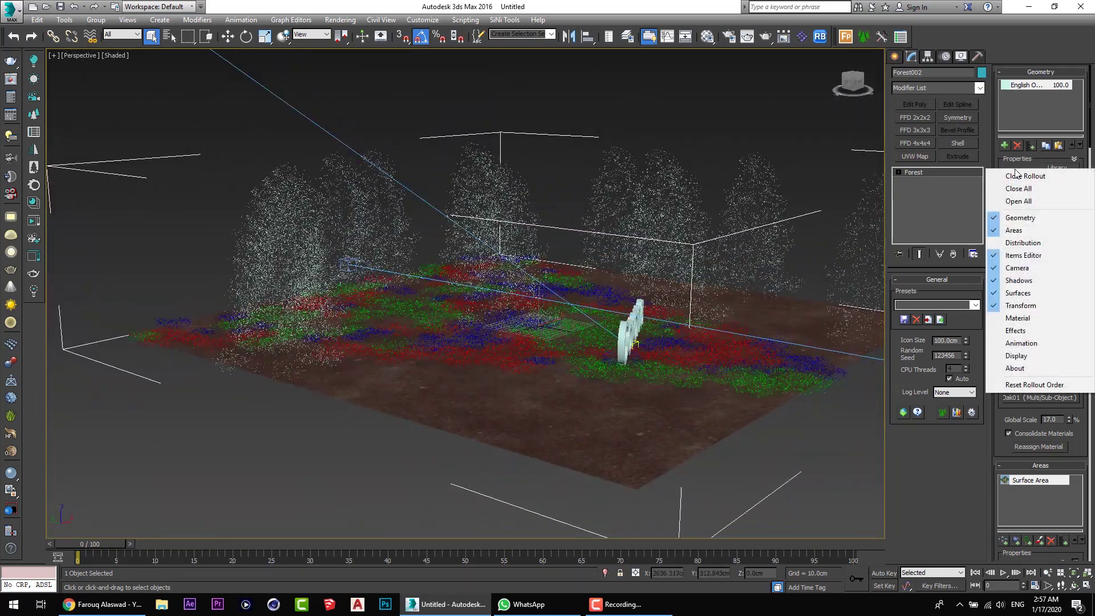
pyautogui.click(1035, 357)
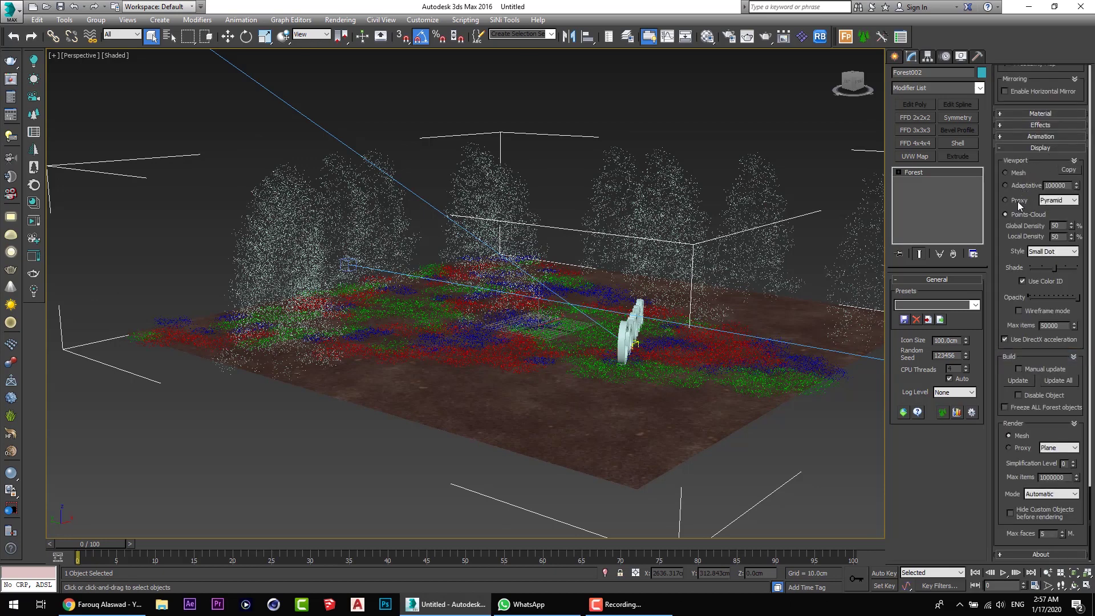
pyautogui.click(1018, 201)
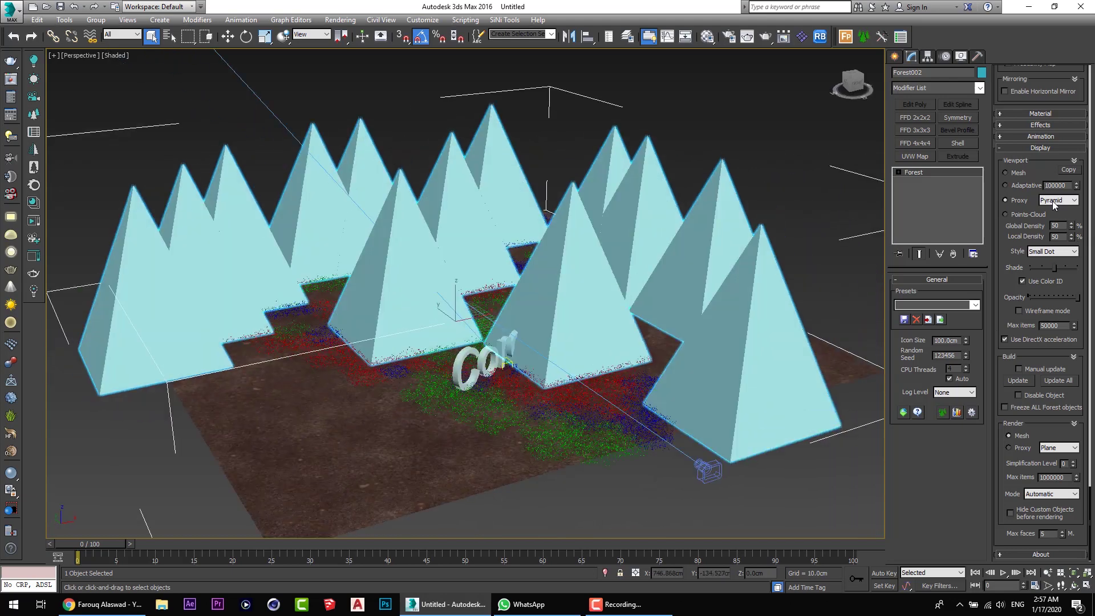
pyautogui.click(1053, 202)
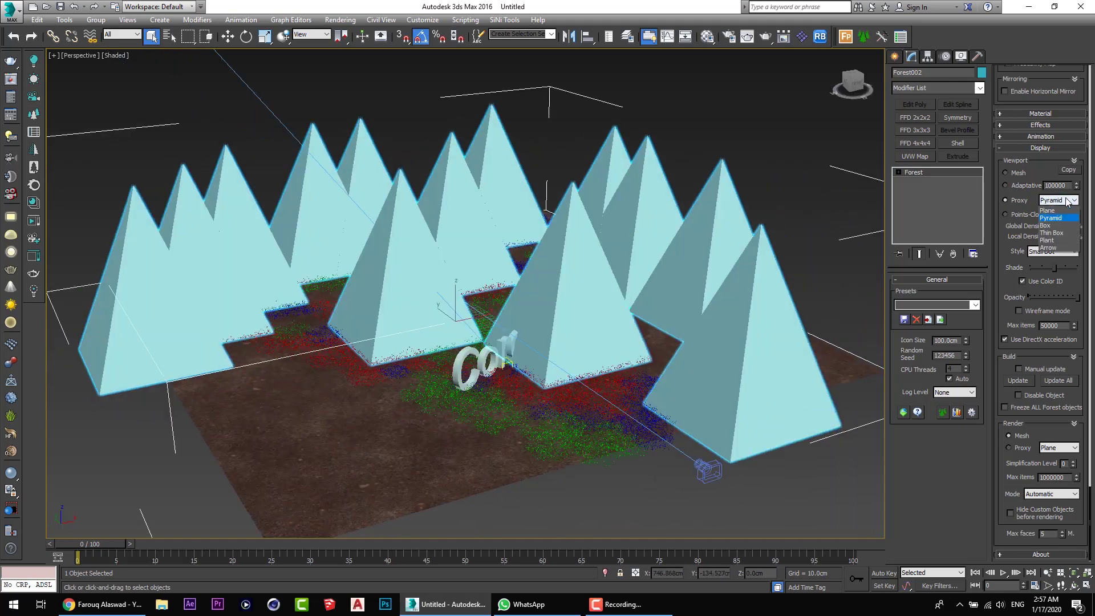
pyautogui.click(1056, 248)
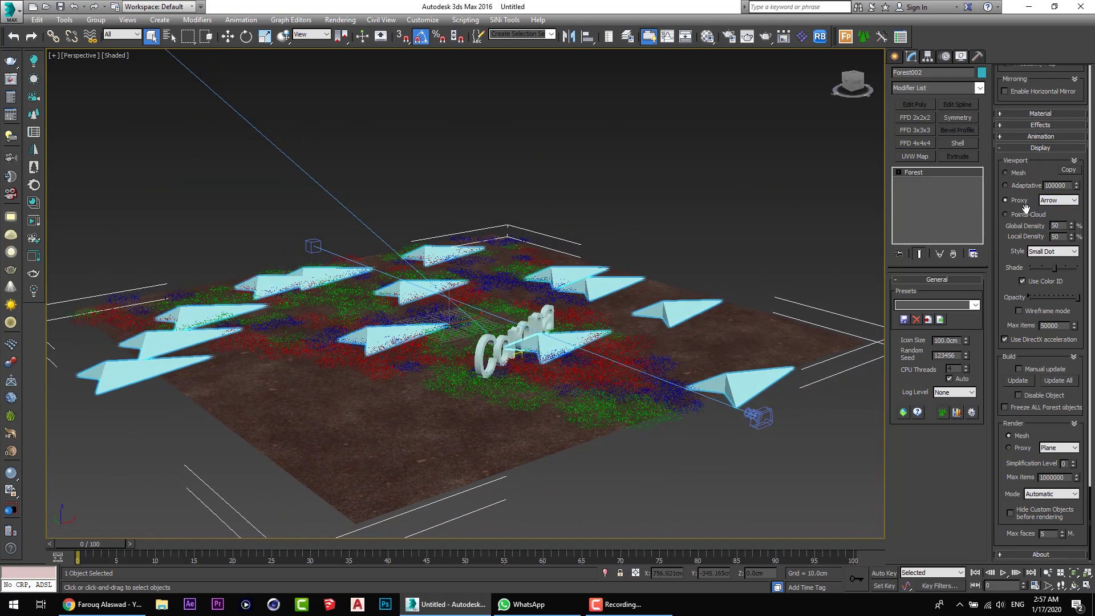
pyautogui.click(1066, 203)
pyautogui.click(1062, 240)
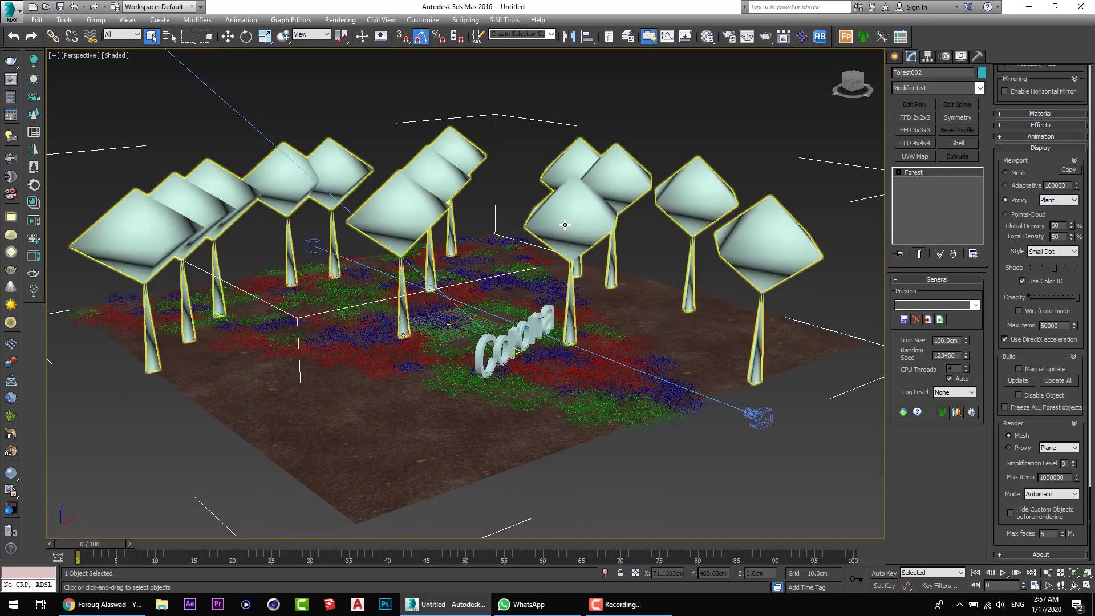
pyautogui.keyDown('alt'); pyautogui.moveTo(567, 219); pyautogui.dragTo(685, 257, button='middle'); pyautogui.keyUp('alt')
pyautogui.click(1058, 201)
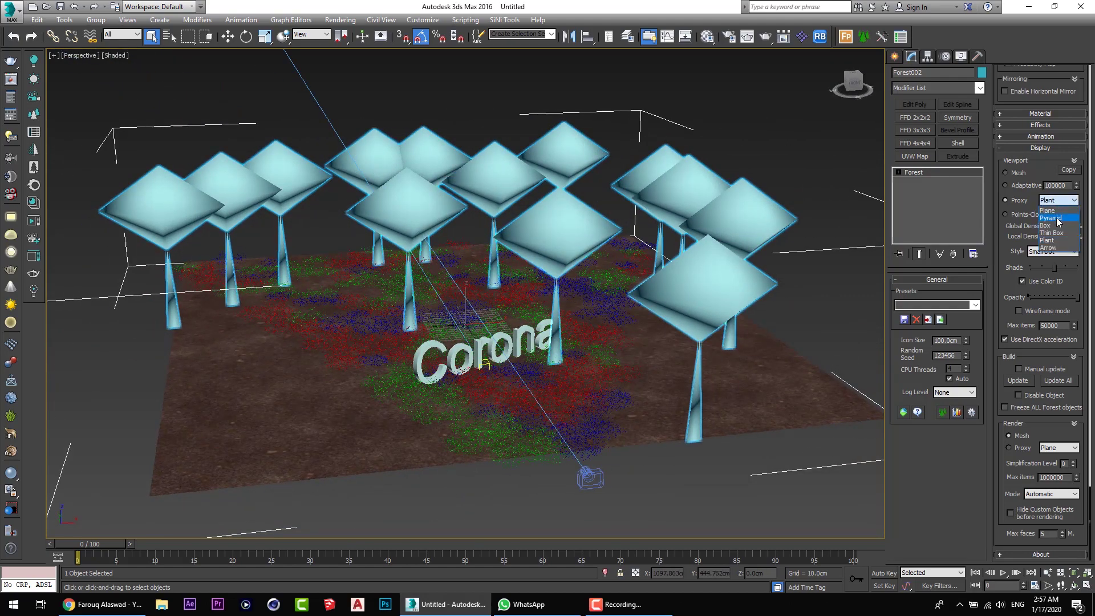
pyautogui.click(1021, 176)
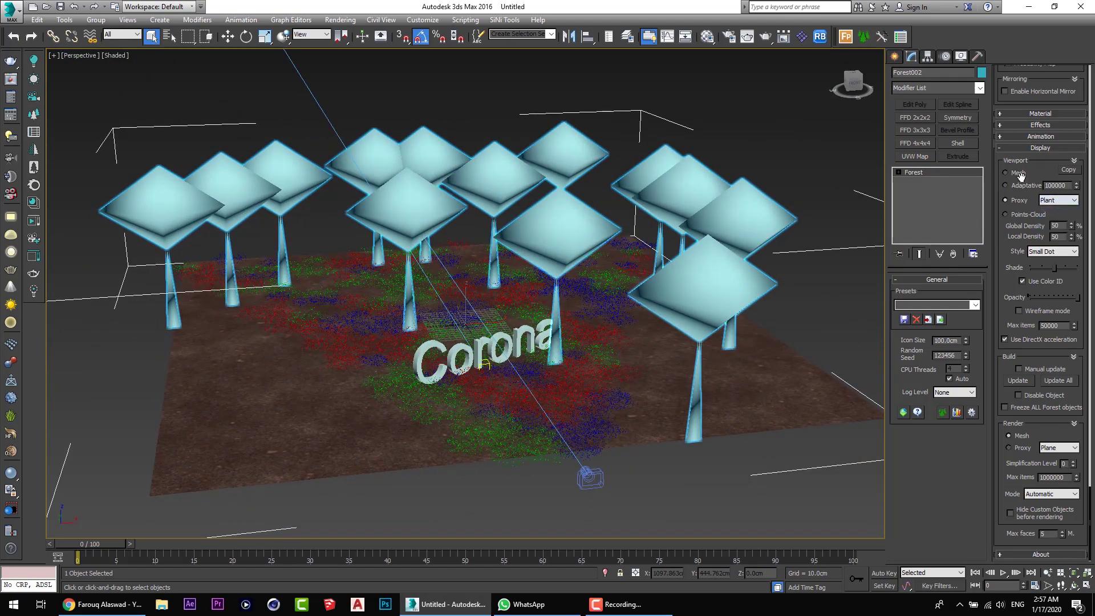
# Display the trees as Points-Cloud with the Large Dot style and view them from around the scene
pyautogui.click(1021, 215)
pyautogui.keyDown('alt'); pyautogui.moveTo(524, 251); pyautogui.dragTo(710, 265, button='middle'); pyautogui.keyUp('alt')
pyautogui.click(1043, 270)
pyautogui.scroll(3, 718, 259)
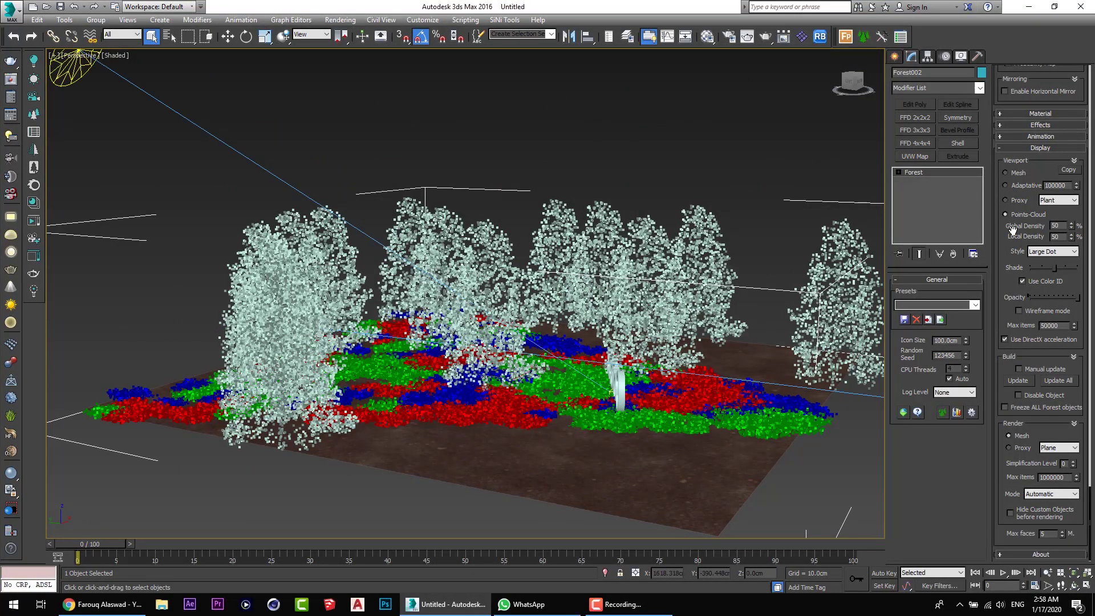
pyautogui.keyDown('alt'); pyautogui.moveTo(684, 268); pyautogui.dragTo(828, 338, button='middle'); pyautogui.keyUp('alt')
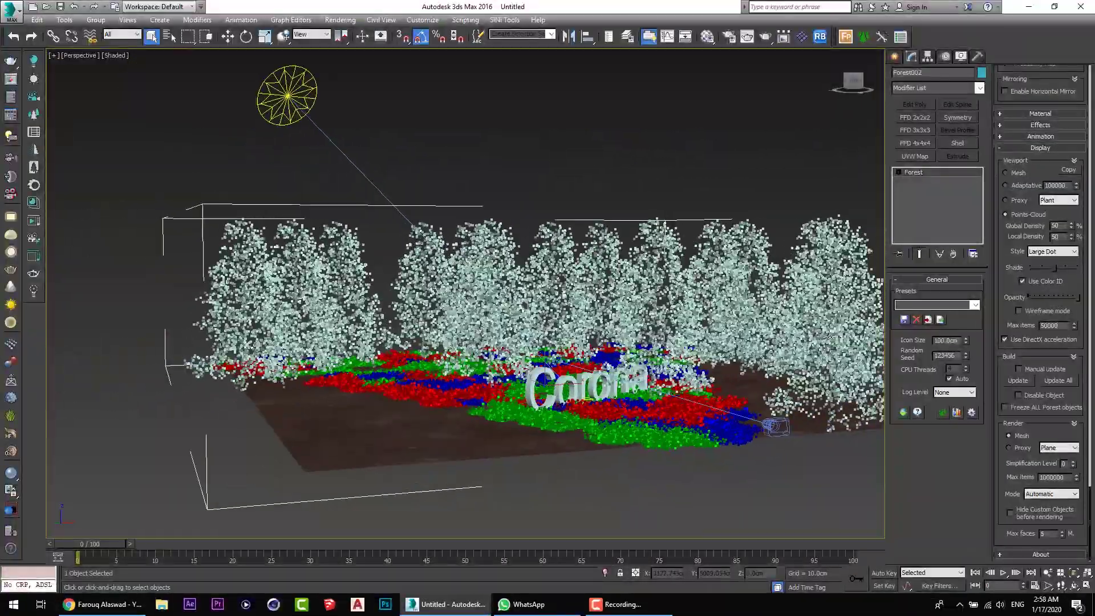
# Enable random scaling in the trees' transform settings, toggling it to compare uniform and varied tree sizes
pyautogui.rightClick(1010, 285)
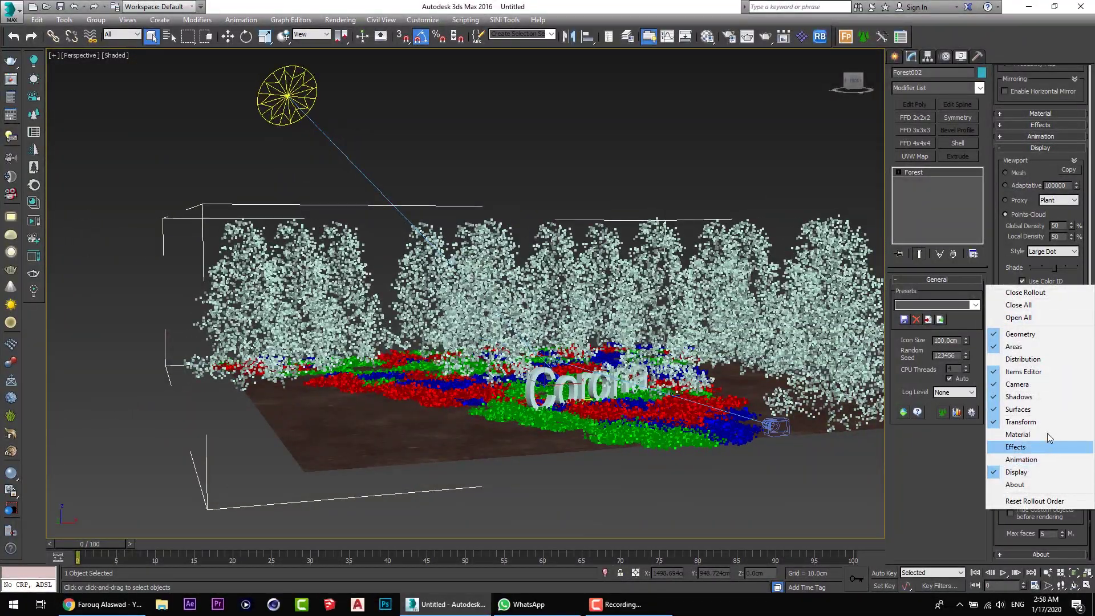
pyautogui.click(1027, 425)
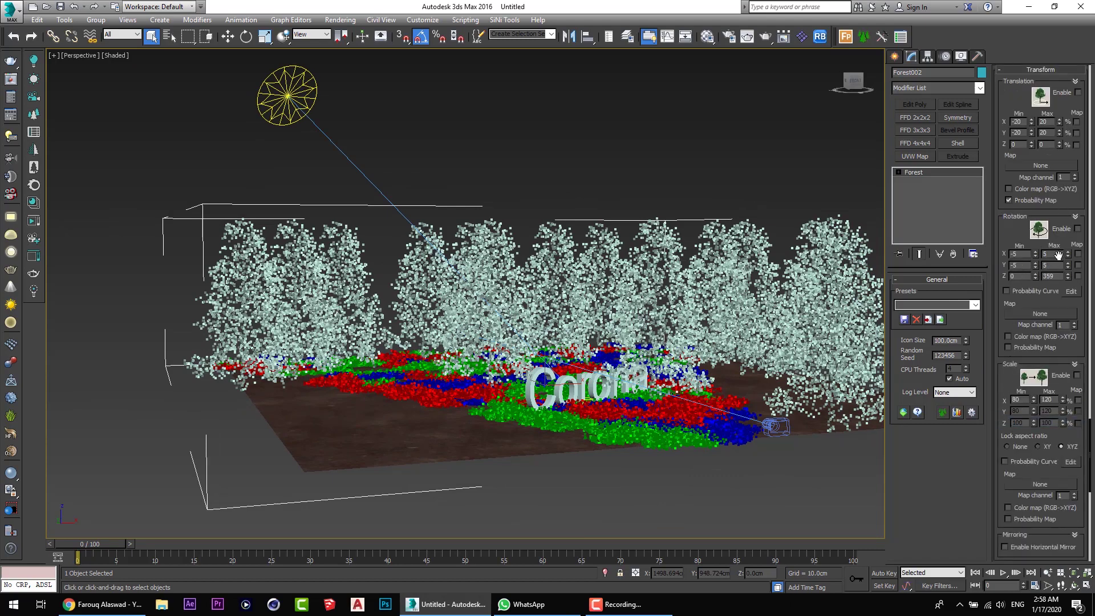
pyautogui.click(1077, 376)
pyautogui.moveTo(671, 358); pyautogui.dragTo(568, 368, button='middle')
pyautogui.click(1078, 376)
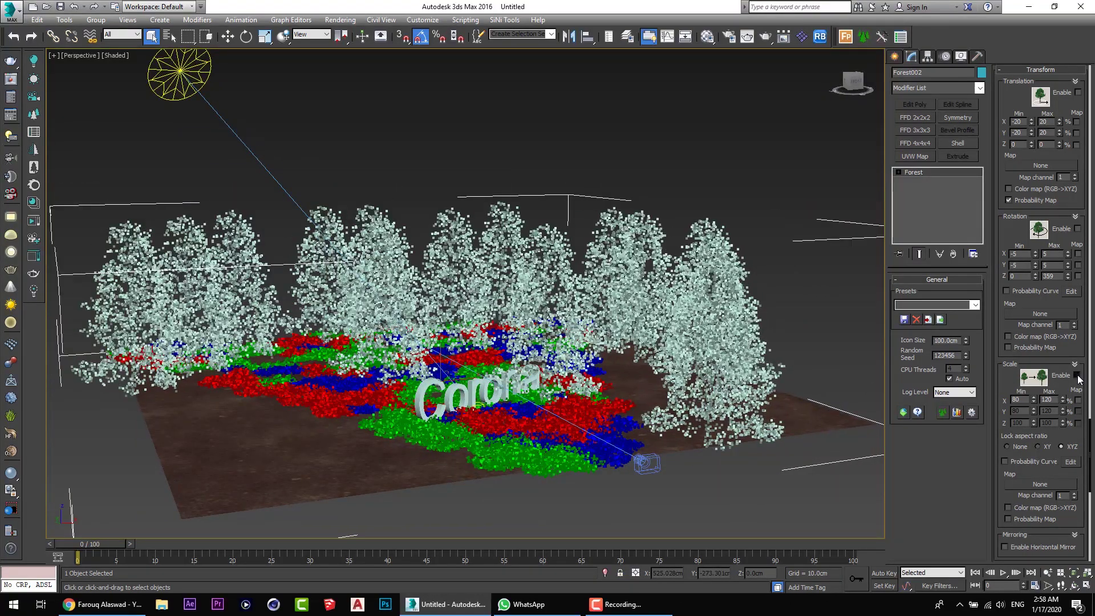
pyautogui.click(1078, 376)
pyautogui.click(1078, 375)
pyautogui.click(1078, 376)
pyautogui.click(1078, 377)
pyautogui.click(1078, 377)
pyautogui.keyDown('alt'); pyautogui.moveTo(429, 331); pyautogui.dragTo(503, 314, button='middle'); pyautogui.keyUp('alt')
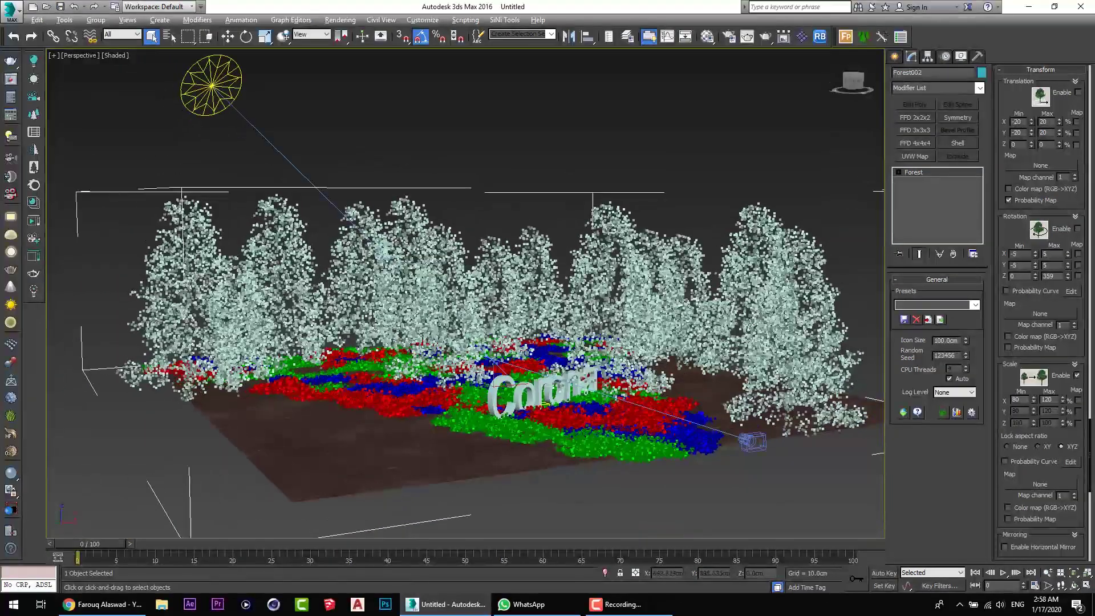
# Set the trees' random scale to a minimum of 60% and a maximum of 120%
pyautogui.moveTo(1034, 401); pyautogui.dragTo(1032, 403)
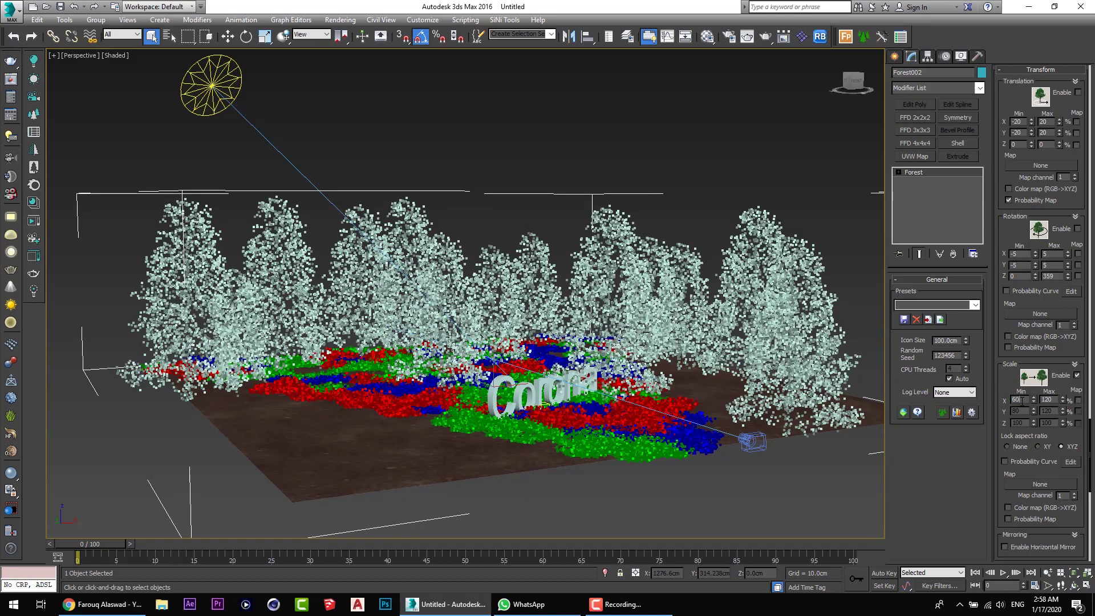
pyautogui.press('Return')
pyautogui.keyDown('alt'); pyautogui.moveTo(753, 348); pyautogui.dragTo(765, 349, button='middle'); pyautogui.keyUp('alt')
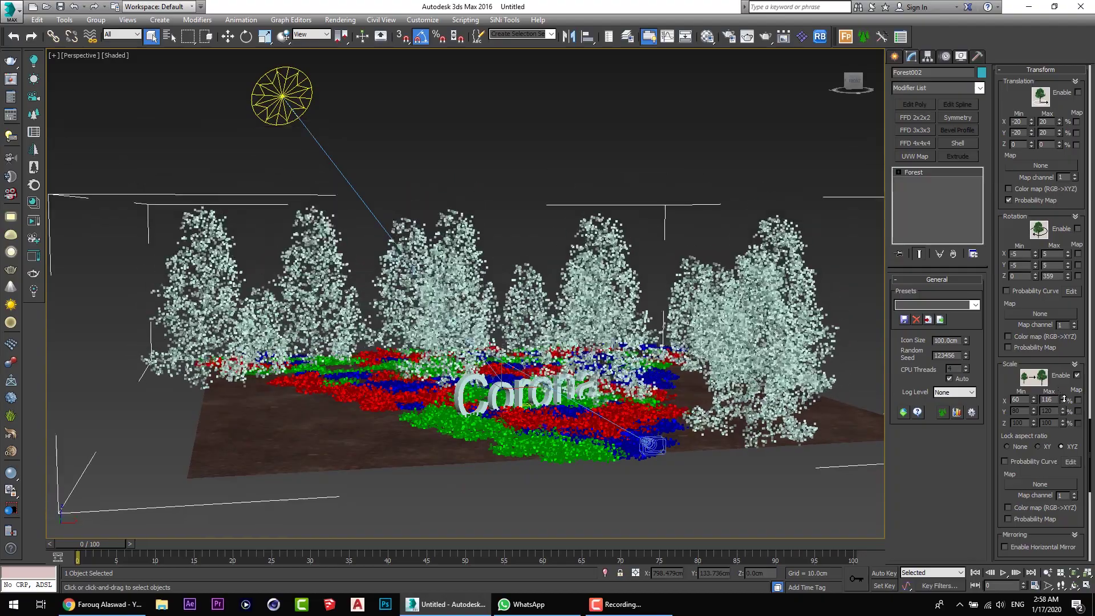
pyautogui.moveTo(496, 339)
pyautogui.keyDown('alt'); pyautogui.mouseDown(button='middle')
pyautogui.moveTo(506, 336)
pyautogui.moveTo(500, 371)
pyautogui.moveTo(484, 336)
pyautogui.moveTo(488, 349)
pyautogui.mouseUp(button='middle'); pyautogui.keyUp('alt')
# Enable random rotation for the trees and leave random translation disabled after trying it
pyautogui.click(1078, 228)
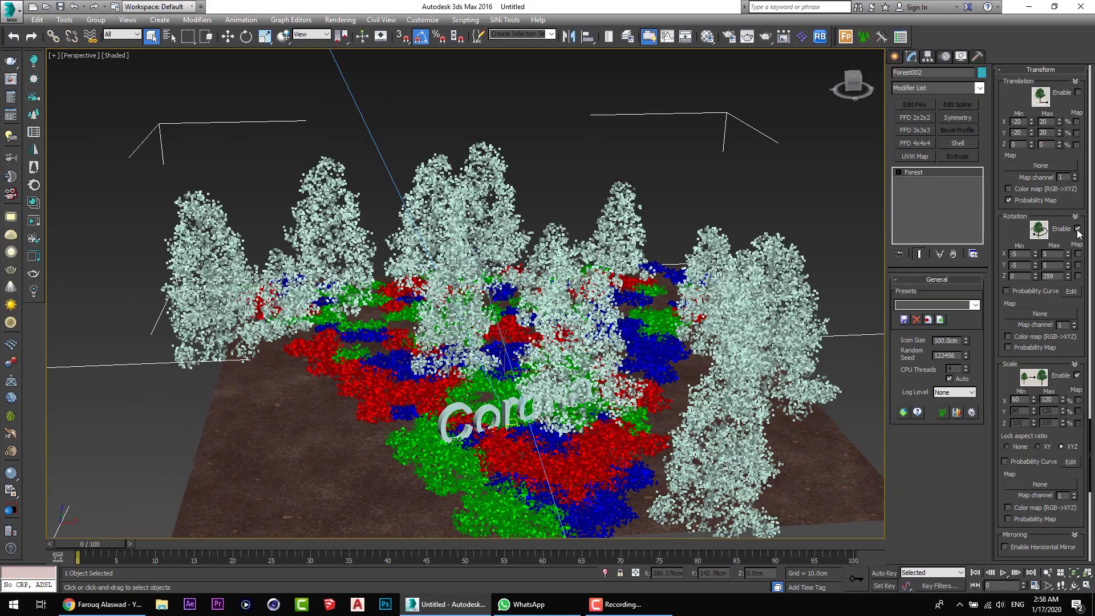
pyautogui.moveTo(491, 320)
pyautogui.keyDown('alt'); pyautogui.mouseDown(button='middle')
pyautogui.moveTo(484, 302)
pyautogui.moveTo(492, 308)
pyautogui.mouseUp(button='middle'); pyautogui.keyUp('alt')
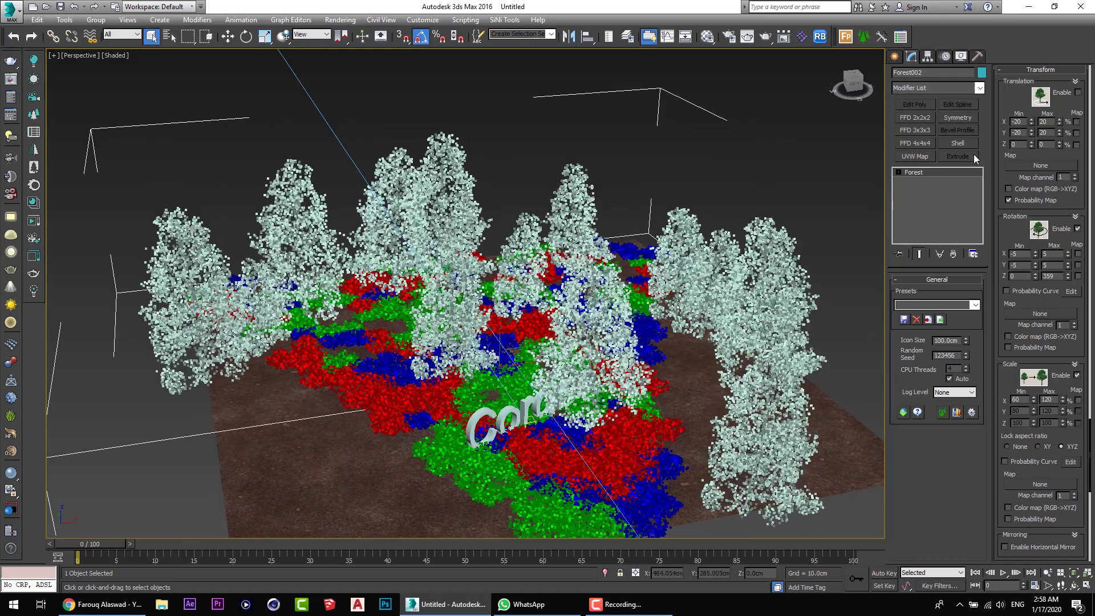
pyautogui.click(1078, 93)
pyautogui.click(1078, 93)
# Try several distribution maps for the trees, including Full, Patches 4, Curves 2, Streaks 4 and Groups 1, and return to Dense
pyautogui.rightClick(1012, 101)
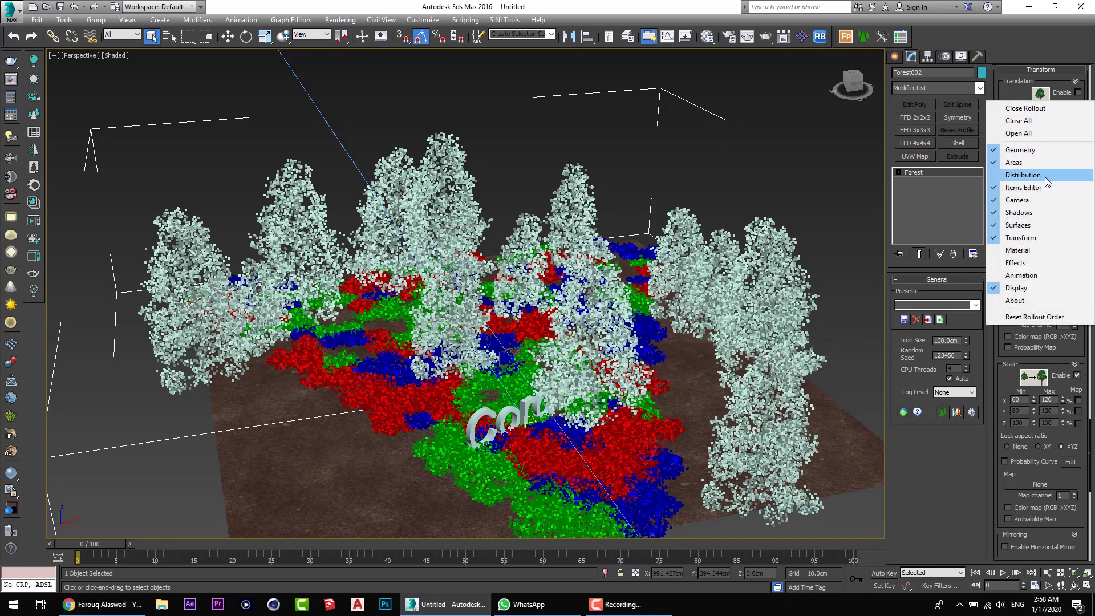
pyautogui.click(1045, 177)
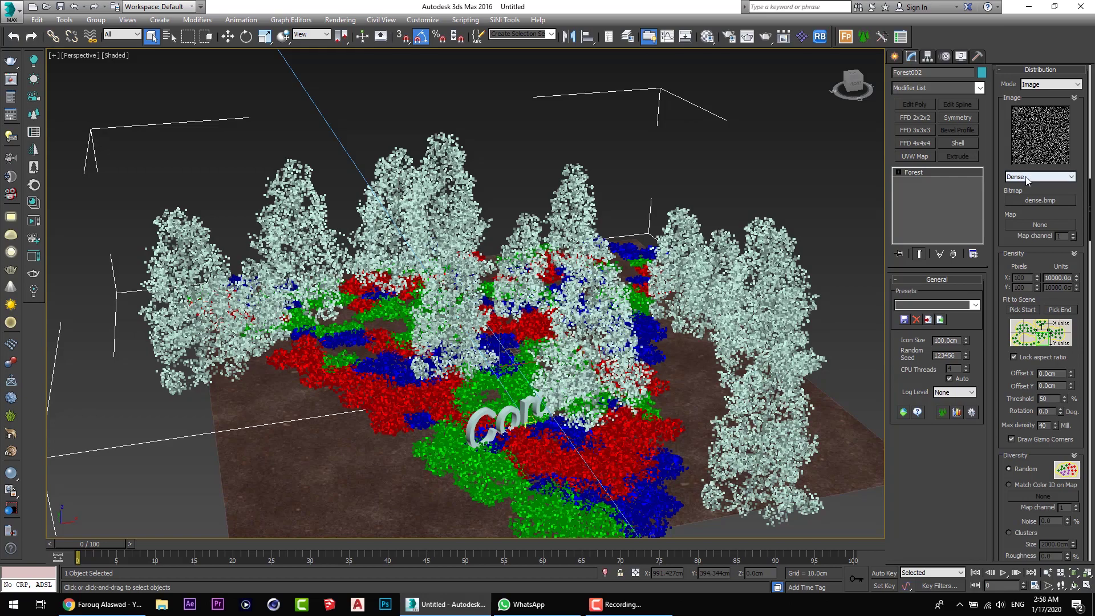
pyautogui.keyDown('alt'); pyautogui.moveTo(533, 251); pyautogui.dragTo(494, 283, button='middle'); pyautogui.keyUp('alt')
pyautogui.scroll(-3, 639, 209)
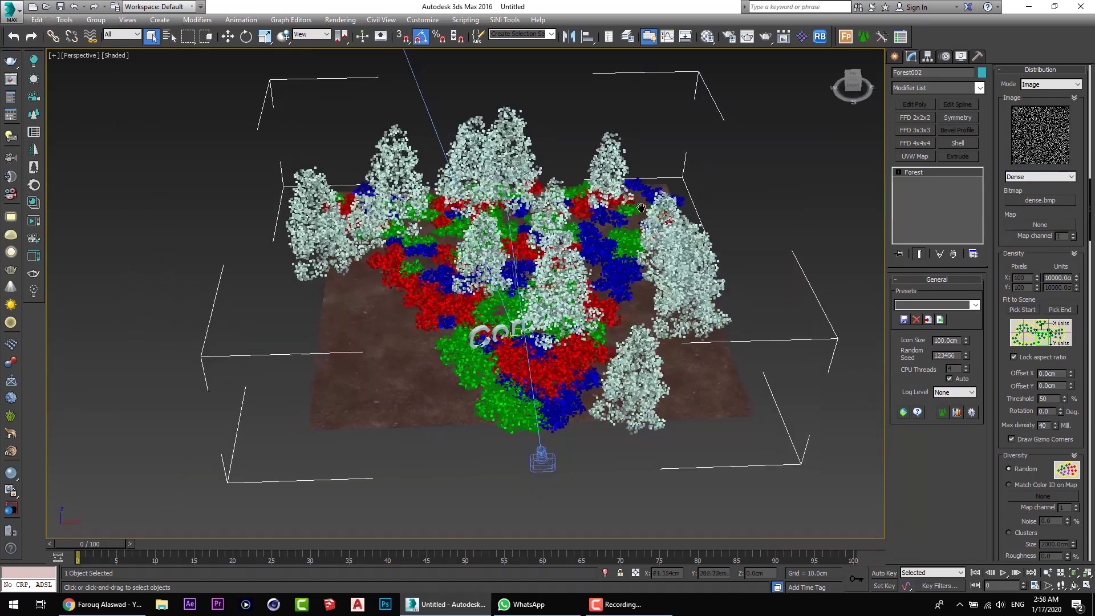
pyautogui.click(1031, 177)
pyautogui.click(1026, 186)
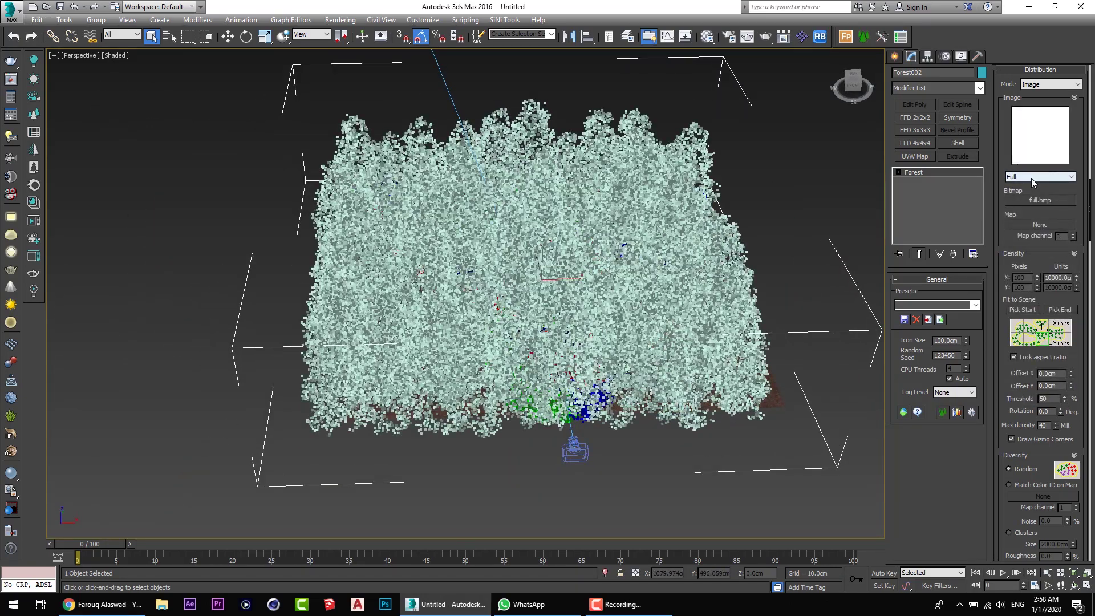
pyautogui.scroll(-4, 1033, 177)
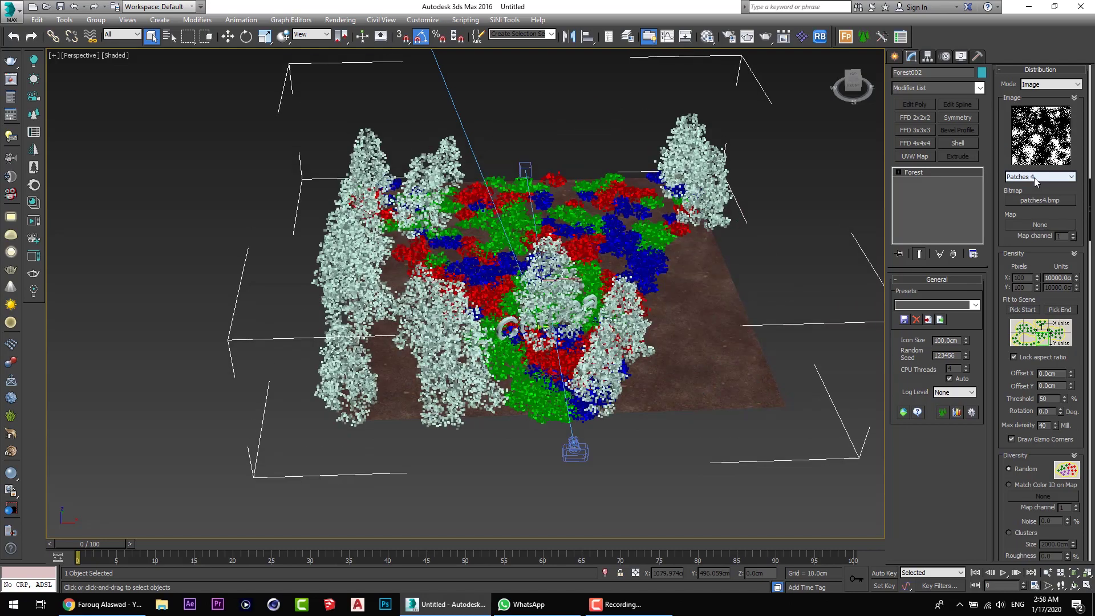
pyautogui.scroll(-4, 1034, 177)
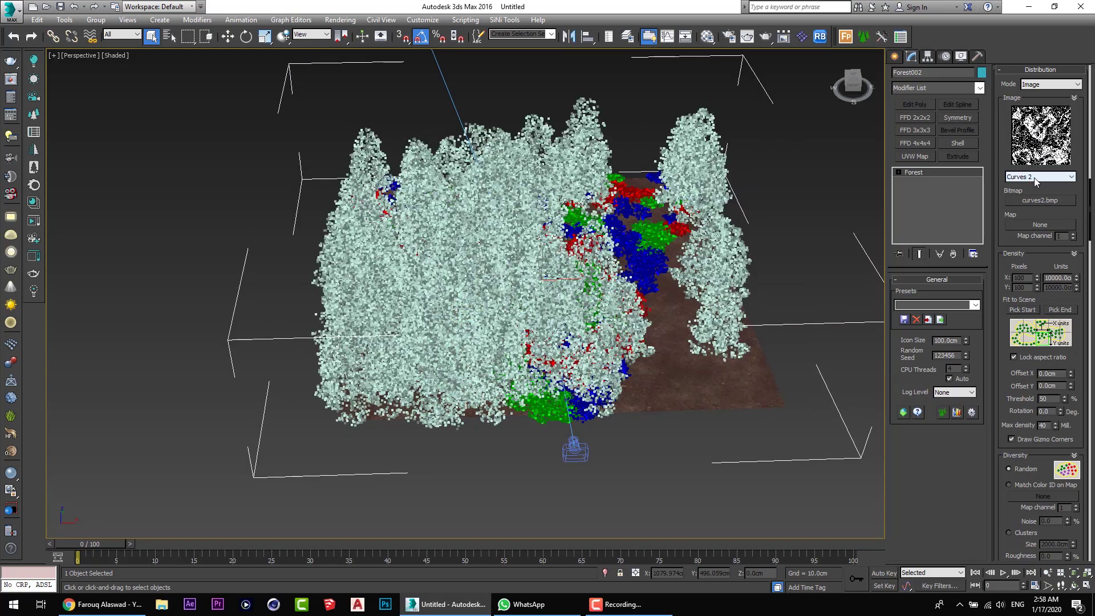
pyautogui.scroll(-4, 1034, 177)
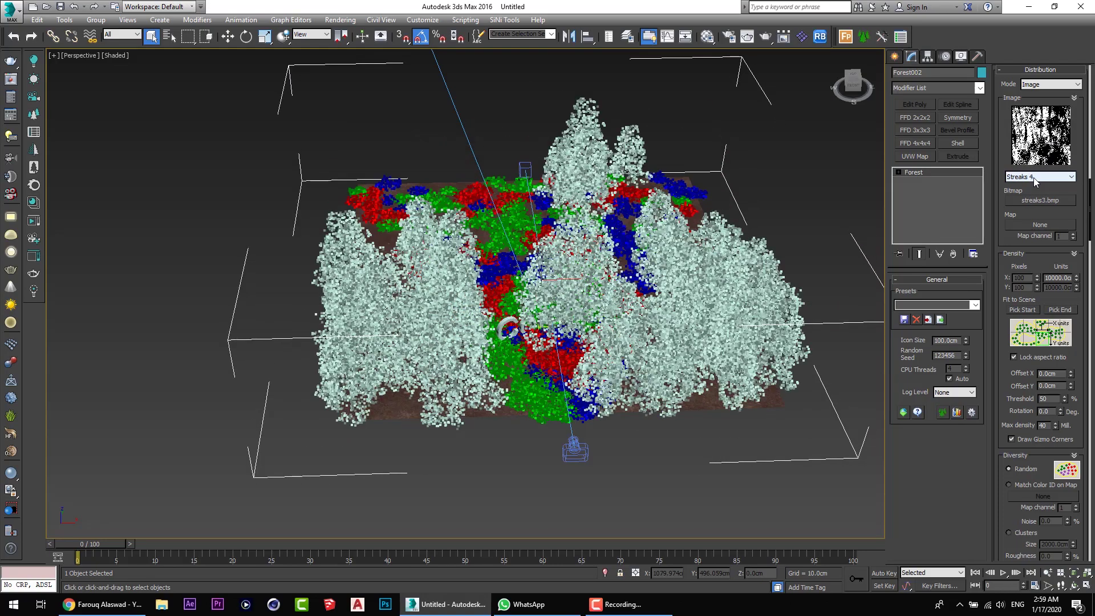
pyautogui.scroll(-1, 1034, 177)
pyautogui.click(1034, 177)
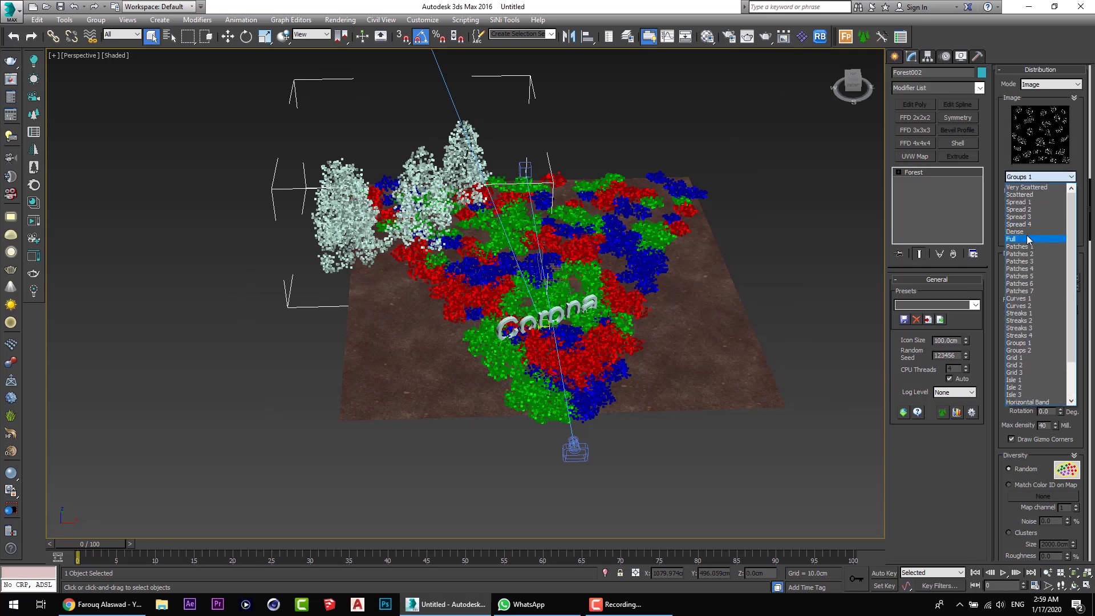
pyautogui.click(1015, 232)
pyautogui.scroll(2, 559, 301)
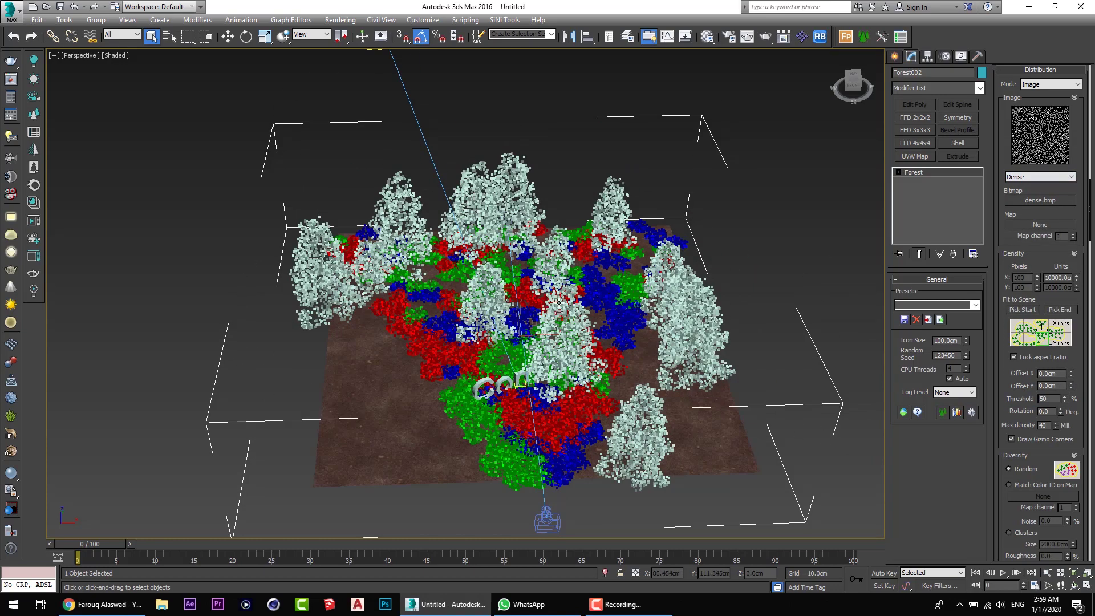
pyautogui.keyDown('alt'); pyautogui.moveTo(560, 301); pyautogui.dragTo(634, 286, button='middle'); pyautogui.keyUp('alt')
# Lower the tree Surface Area's distribution map scale to 69% and set its threshold to 120%
pyautogui.scroll(5, 1070, 188)
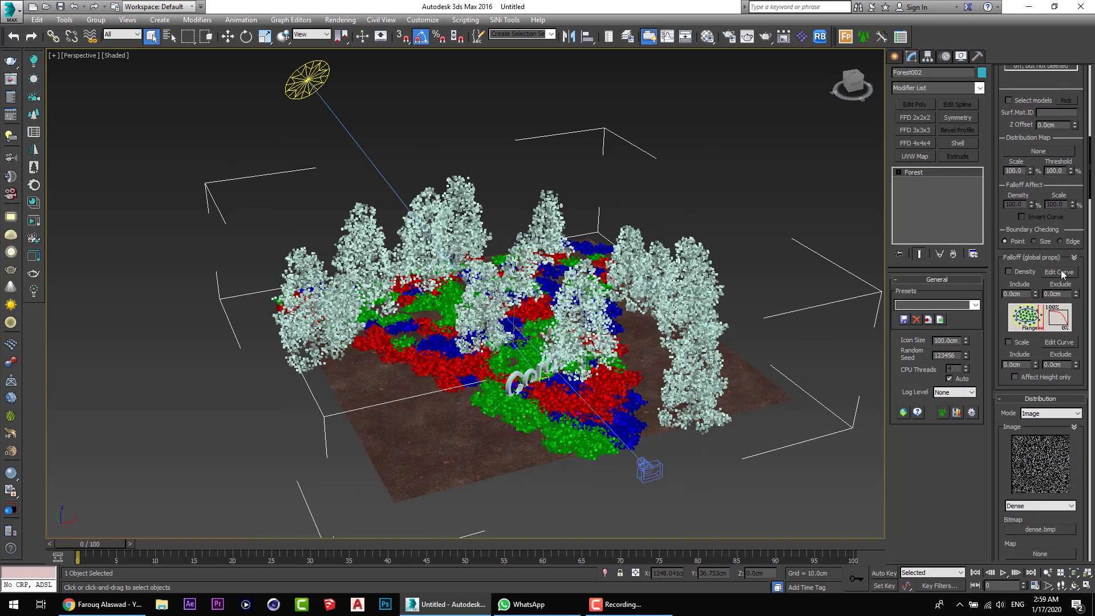
pyautogui.scroll(5, 1077, 258)
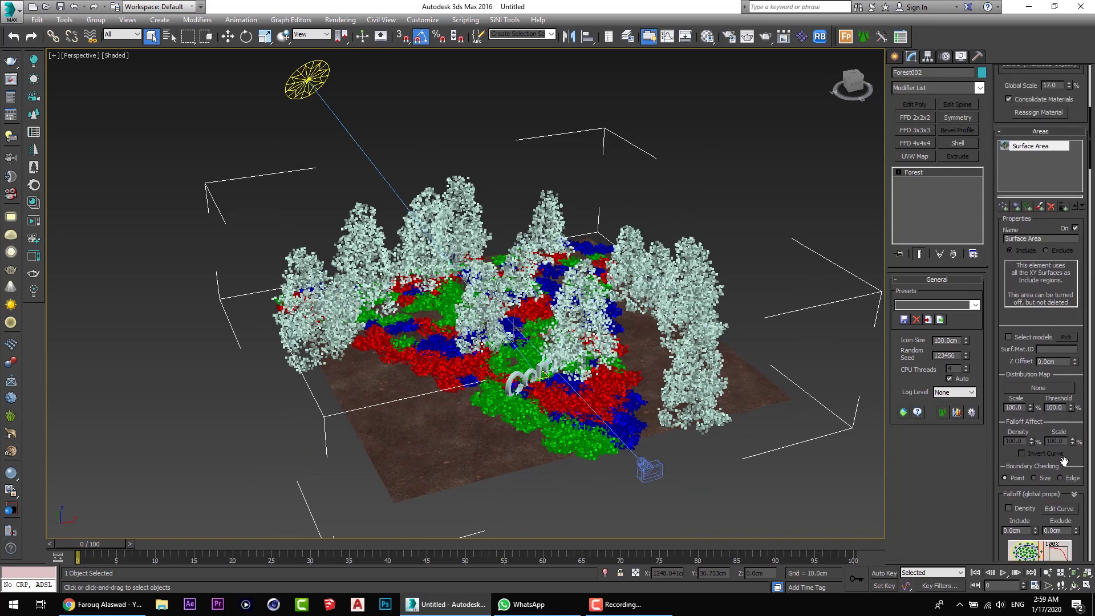
pyautogui.moveTo(1064, 460); pyautogui.dragTo(1073, 361)
pyautogui.moveTo(1077, 156); pyautogui.dragTo(1080, 198)
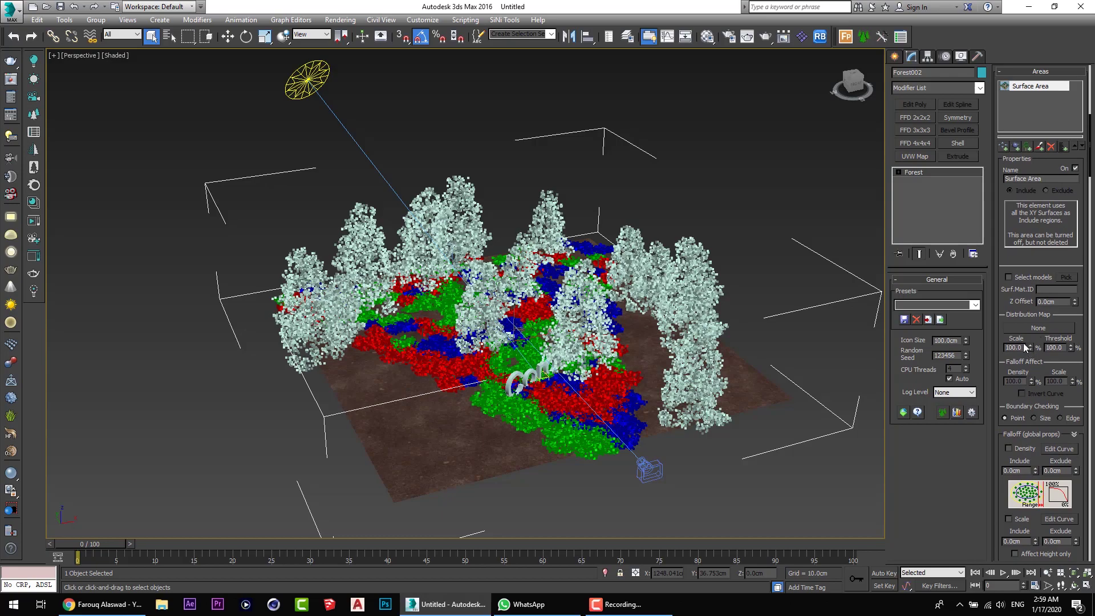
pyautogui.scroll(8, 598, 361)
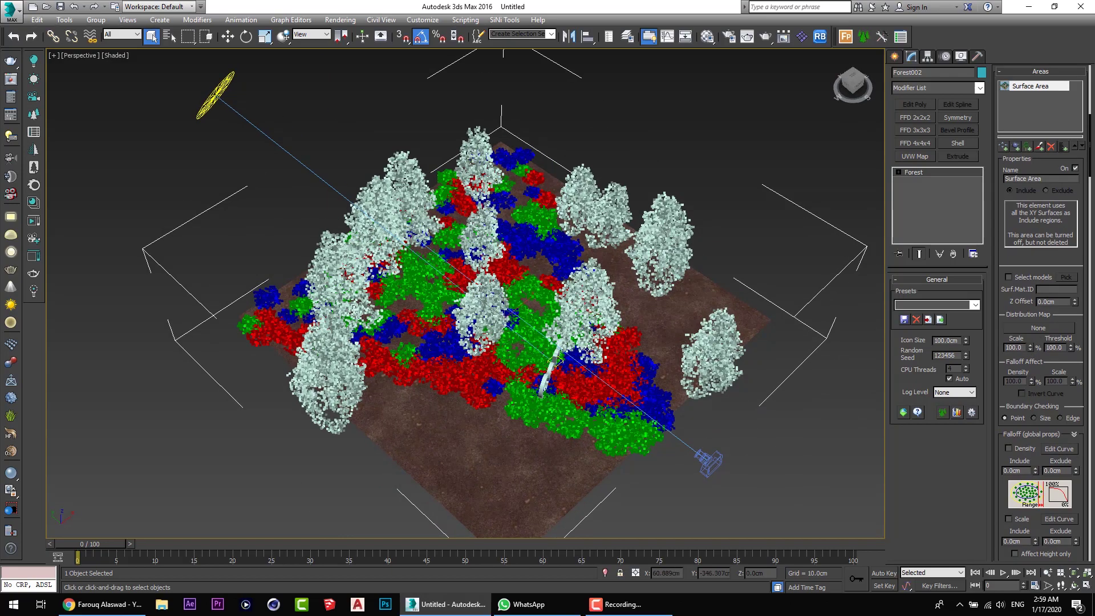
pyautogui.scroll(-6, 719, 358)
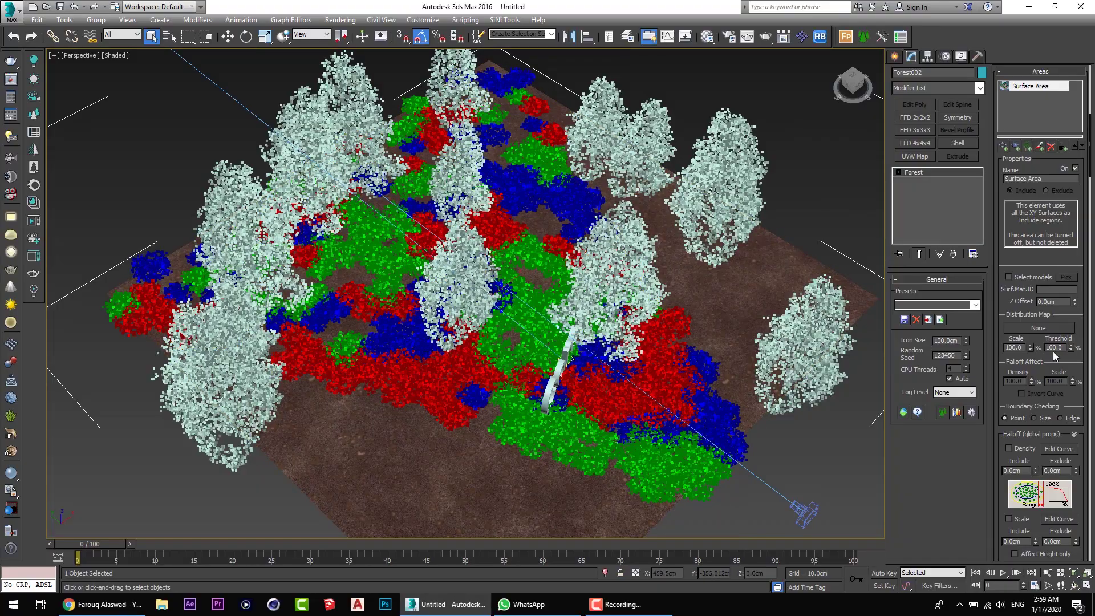
pyautogui.moveTo(1031, 347); pyautogui.dragTo(1067, 338)
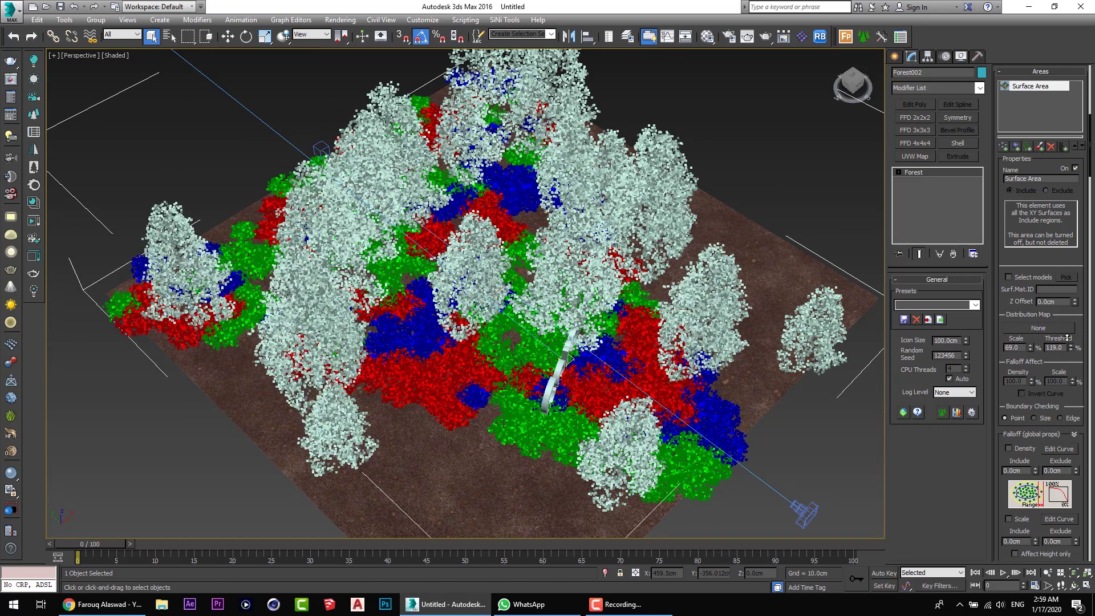
pyautogui.click(1059, 352)
pyautogui.write('120')
pyautogui.press('Return')
# Set the tree Surface Area's distribution map scale to 80%
pyautogui.moveTo(1031, 350); pyautogui.dragTo(1031, 342)
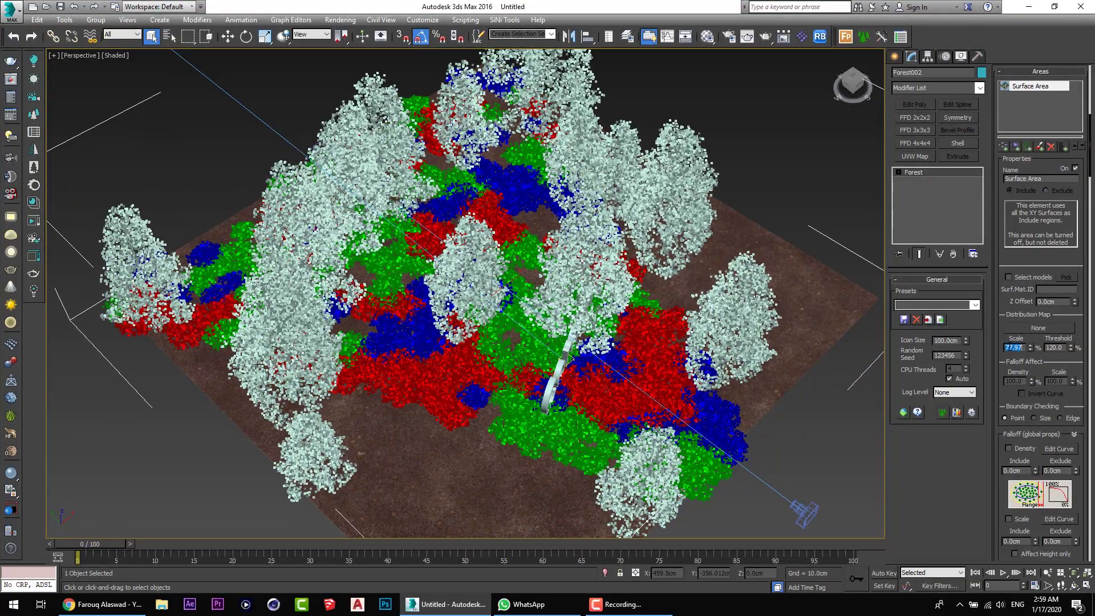
pyautogui.write('80')
pyautogui.press('Return')
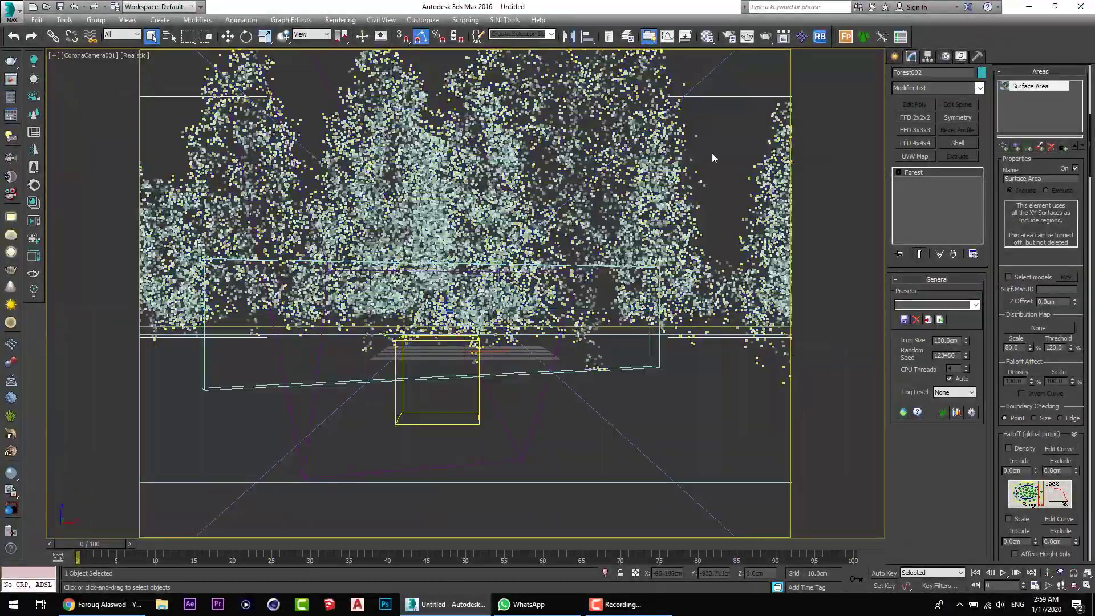
# Check the tree placement around the Corona text in the camera view and from around the scene in perspective
pyautogui.hotkey('alt', 'w')
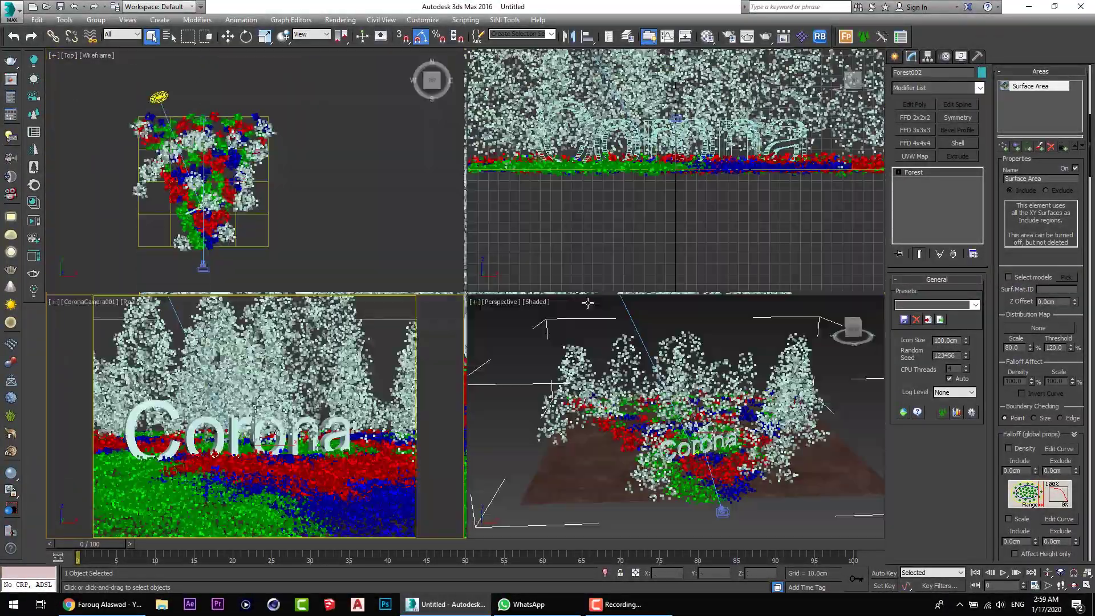
pyautogui.click(607, 336)
pyautogui.hotkey('alt', 'w')
pyautogui.moveTo(608, 336)
pyautogui.keyDown('alt'); pyautogui.mouseDown(button='middle')
pyautogui.moveTo(635, 352)
pyautogui.moveTo(601, 330)
pyautogui.moveTo(618, 327)
pyautogui.moveTo(596, 348)
pyautogui.mouseUp(button='middle'); pyautogui.keyUp('alt')
pyautogui.scroll(3, 619, 347)
pyautogui.scroll(-5, 590, 342)
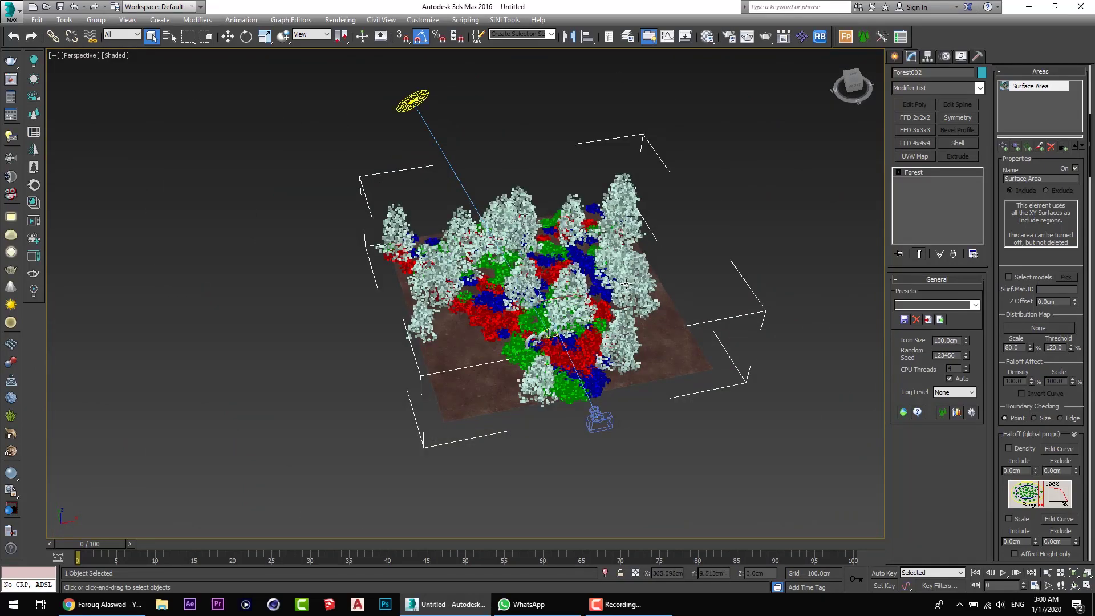
pyautogui.moveTo(626, 284); pyautogui.dragTo(599, 303, button='middle')
pyautogui.scroll(3, 611, 303)
# Try moving the tree Forest object along X to clear the trees from the Corona text
pyautogui.press('w')
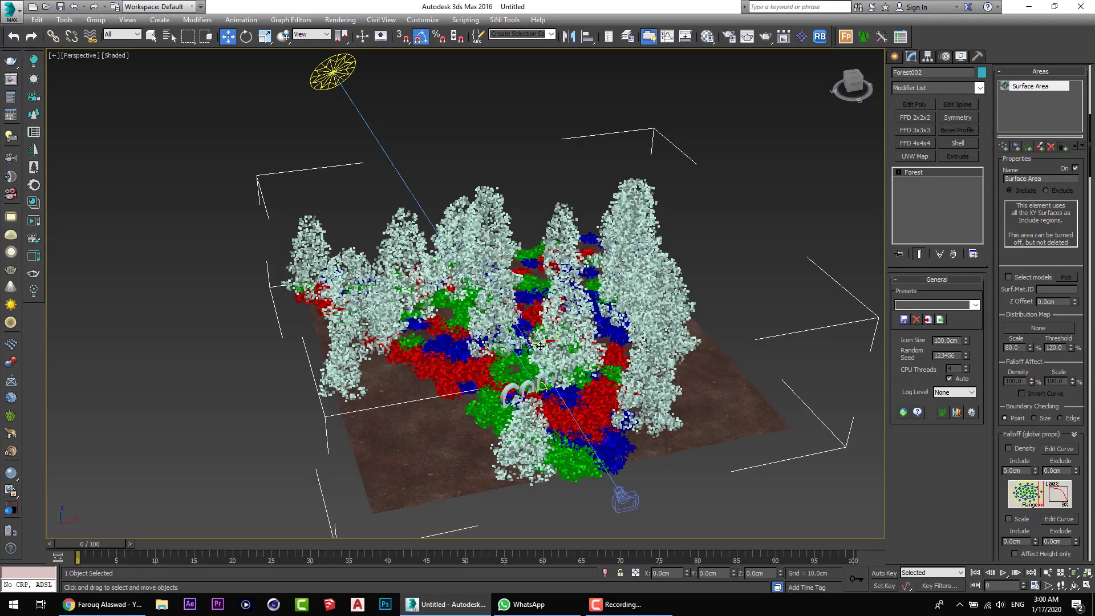
pyautogui.moveTo(545, 343); pyautogui.dragTo(803, 225)
pyautogui.rightClick(651, 318)
pyautogui.scroll(5, 606, 316)
pyautogui.rightClick(803, 225)
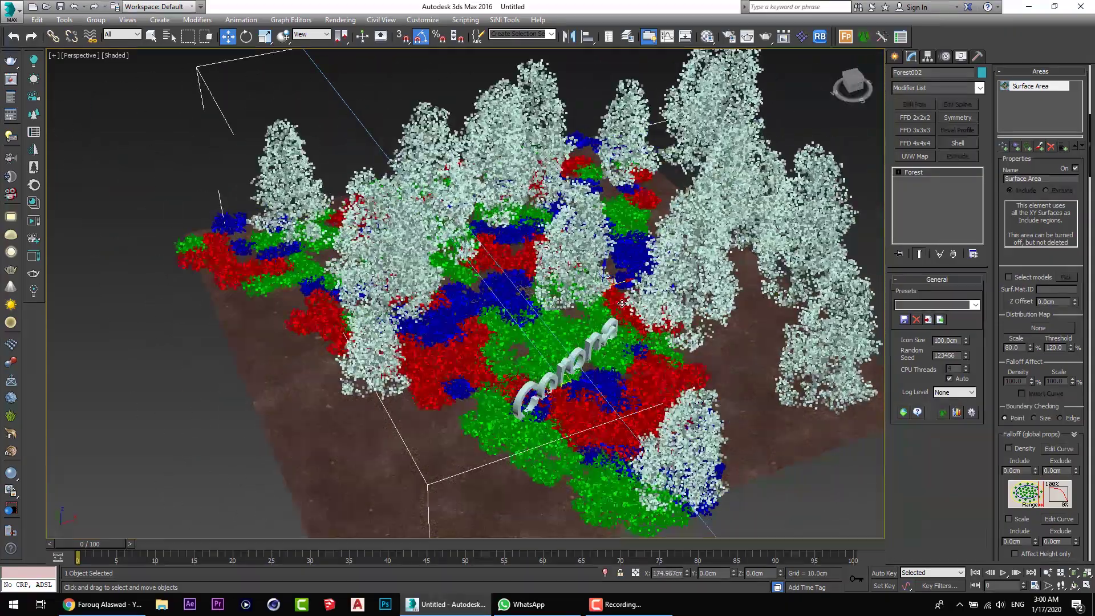
# Shift the tree distribution with an X offset of about 161 cm in the density settings
pyautogui.moveTo(1071, 371); pyautogui.dragTo(1068, 265)
pyautogui.scroll(5, 1061, 251)
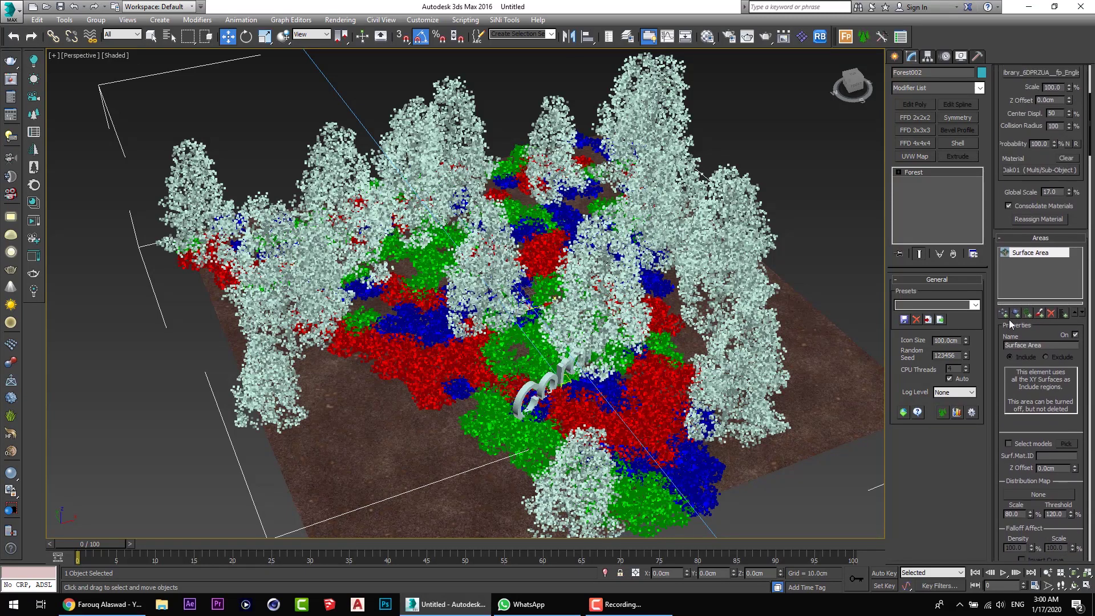
pyautogui.scroll(3, 1021, 189)
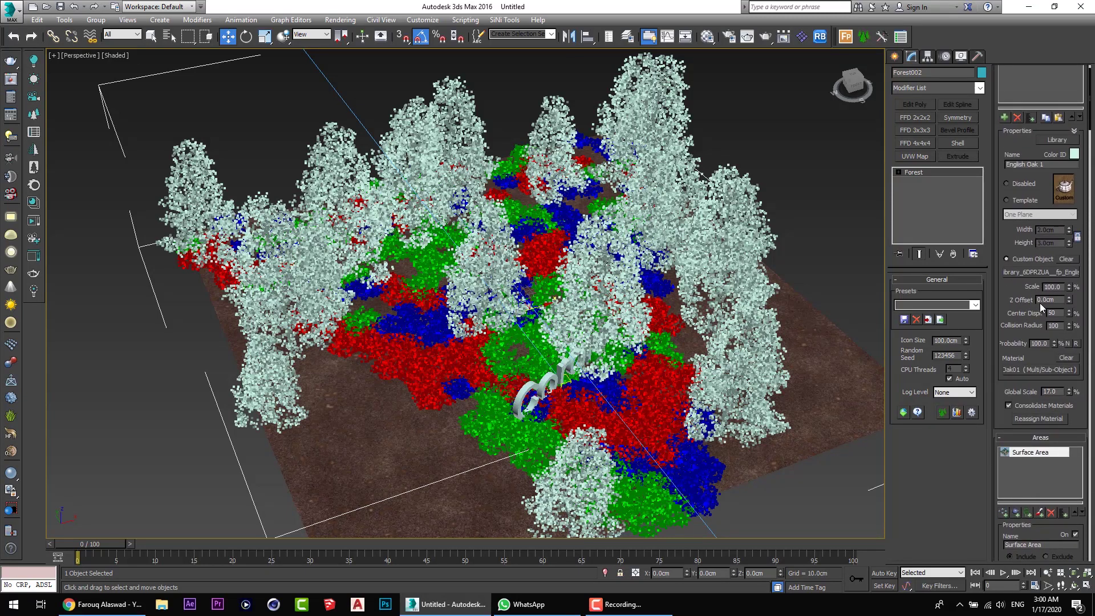
pyautogui.keyDown('alt'); pyautogui.moveTo(696, 319); pyautogui.dragTo(699, 257, button='middle'); pyautogui.keyUp('alt')
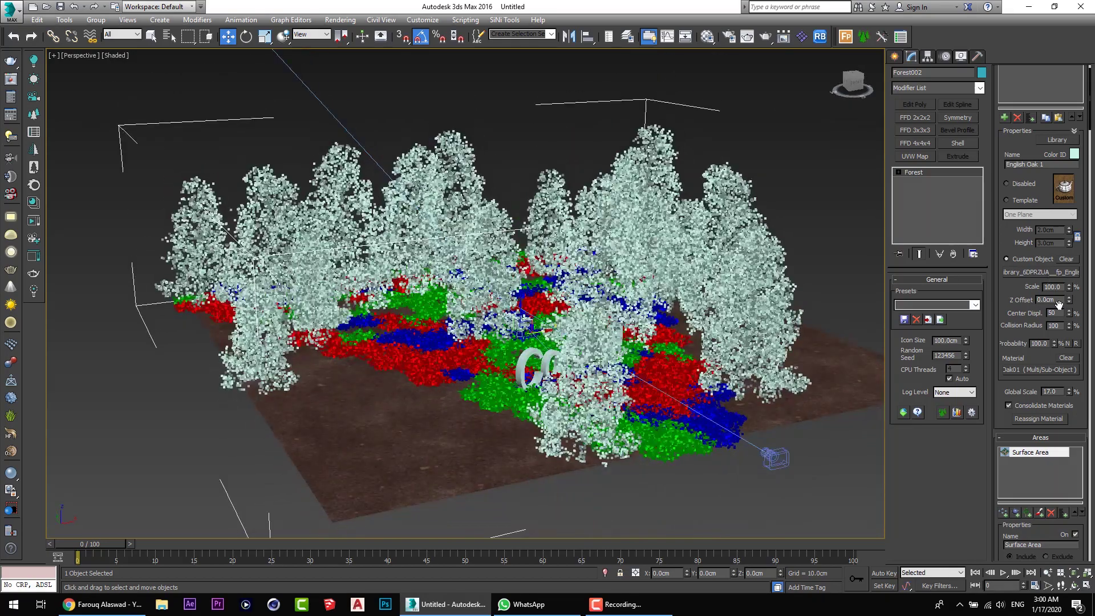
pyautogui.moveTo(1059, 304); pyautogui.dragTo(1042, 37)
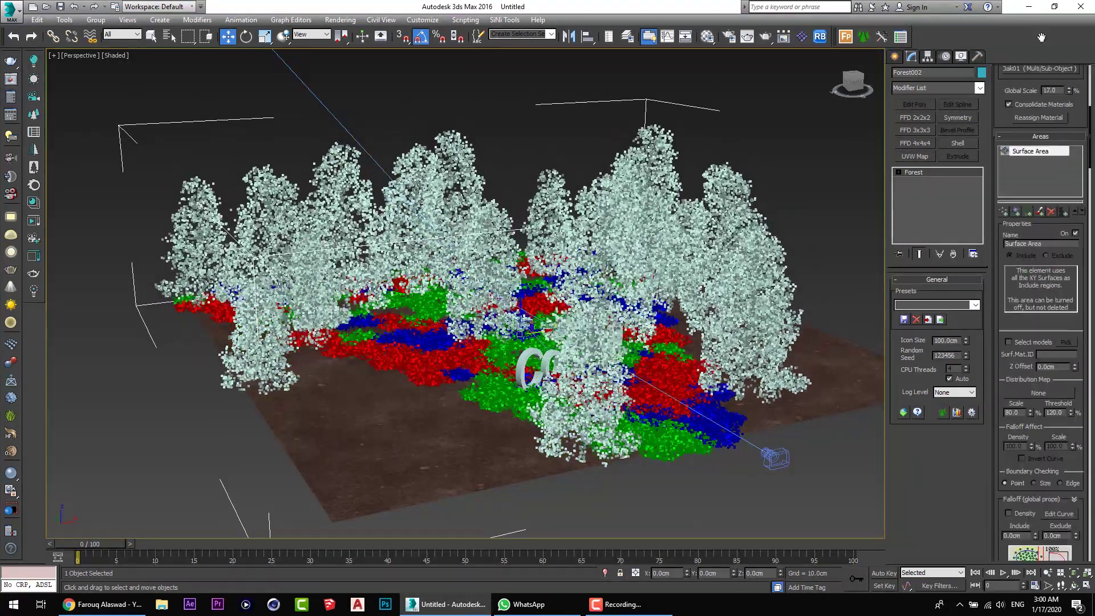
pyautogui.scroll(-6, 1020, 323)
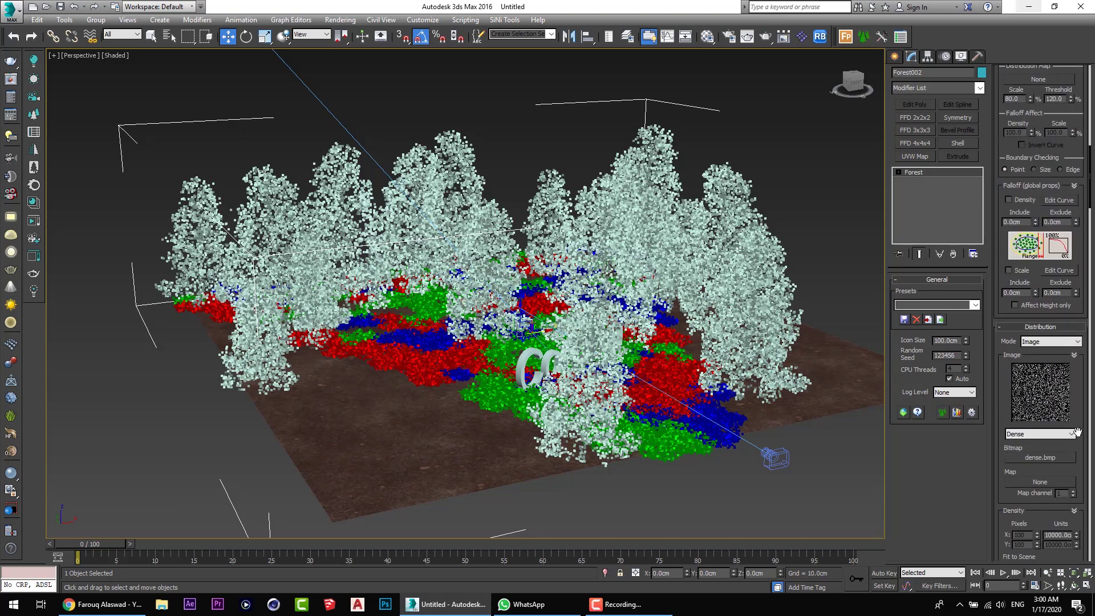
pyautogui.moveTo(1078, 432); pyautogui.dragTo(1066, 156)
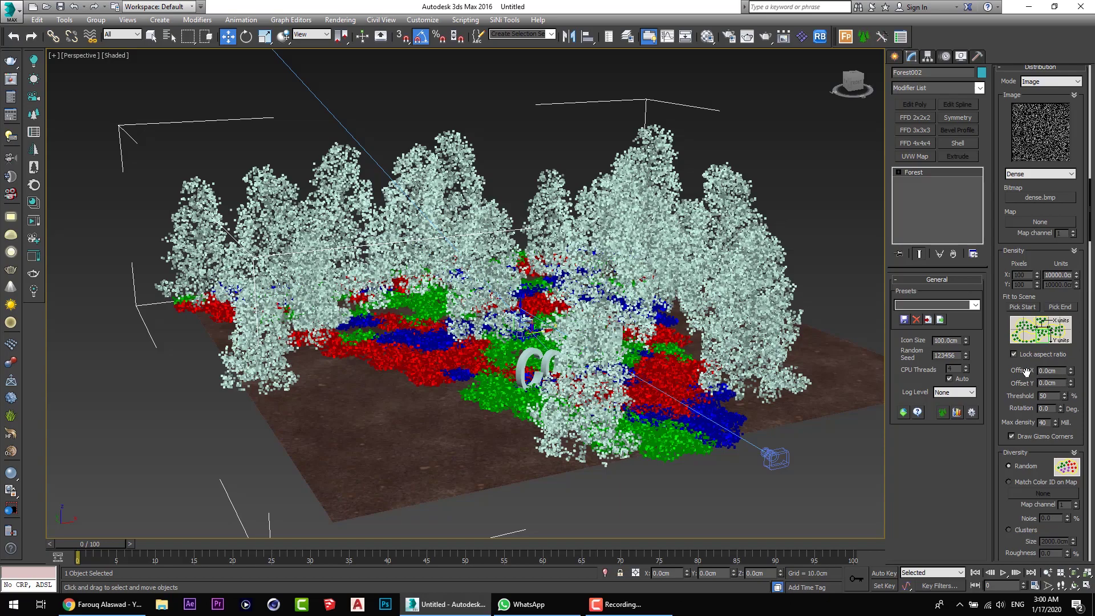
pyautogui.moveTo(1070, 371); pyautogui.dragTo(371, 168)
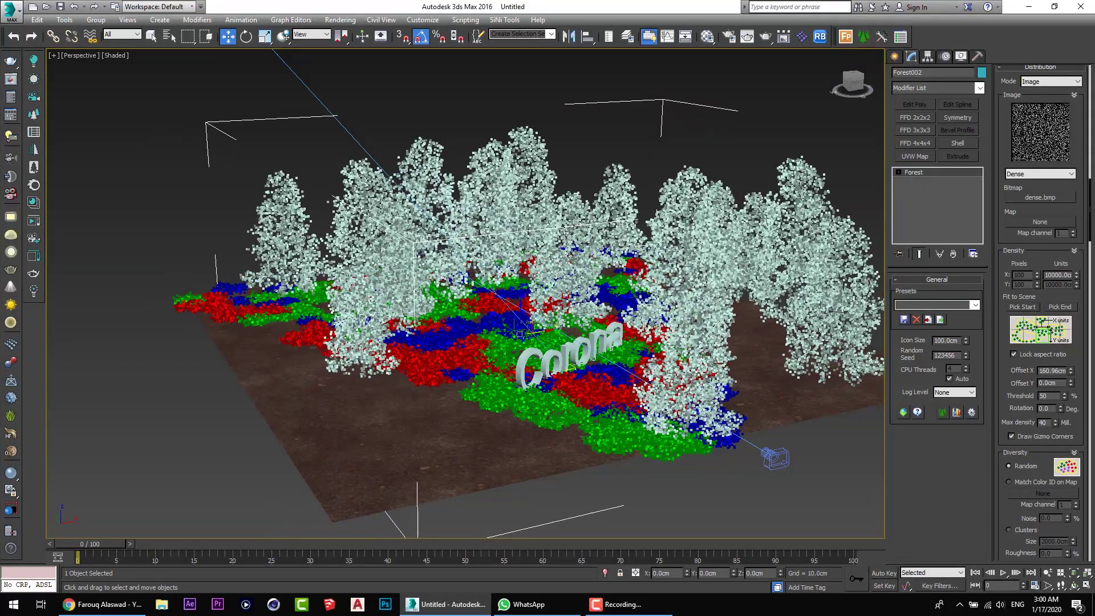
# Increase the tree distribution's X offset to about 323.5 cm so the Corona text stays clear of trees
pyautogui.keyDown('alt'); pyautogui.moveTo(662, 377); pyautogui.dragTo(534, 339, button='middle'); pyautogui.keyUp('alt')
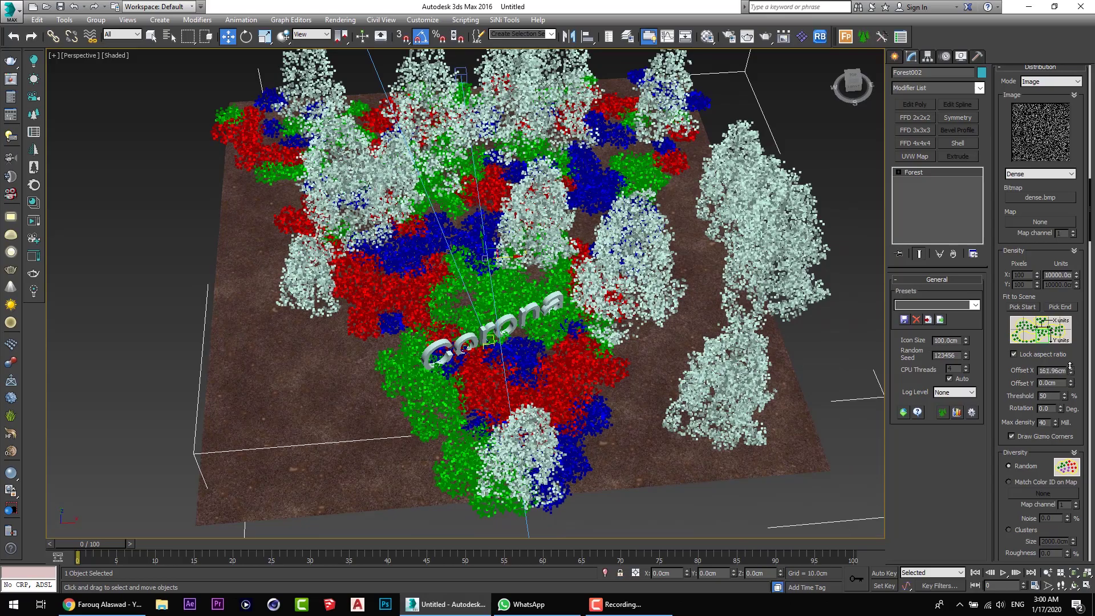
pyautogui.moveTo(1071, 371); pyautogui.dragTo(1074, 314)
pyautogui.keyDown('alt'); pyautogui.moveTo(680, 362); pyautogui.dragTo(597, 388, button='middle'); pyautogui.keyUp('alt')
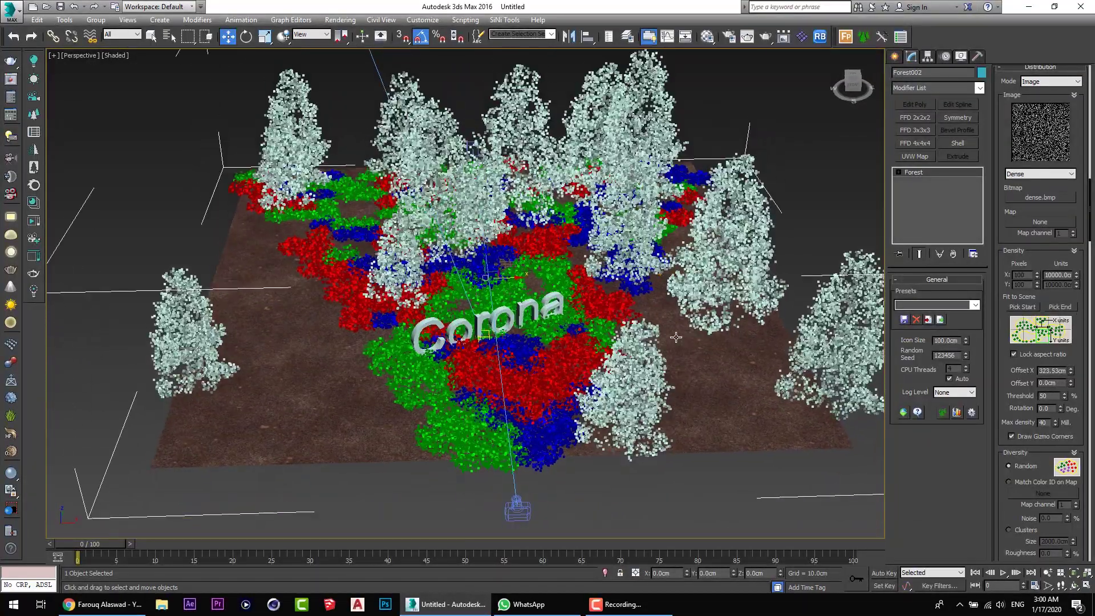
pyautogui.hotkey('alt', 'w')
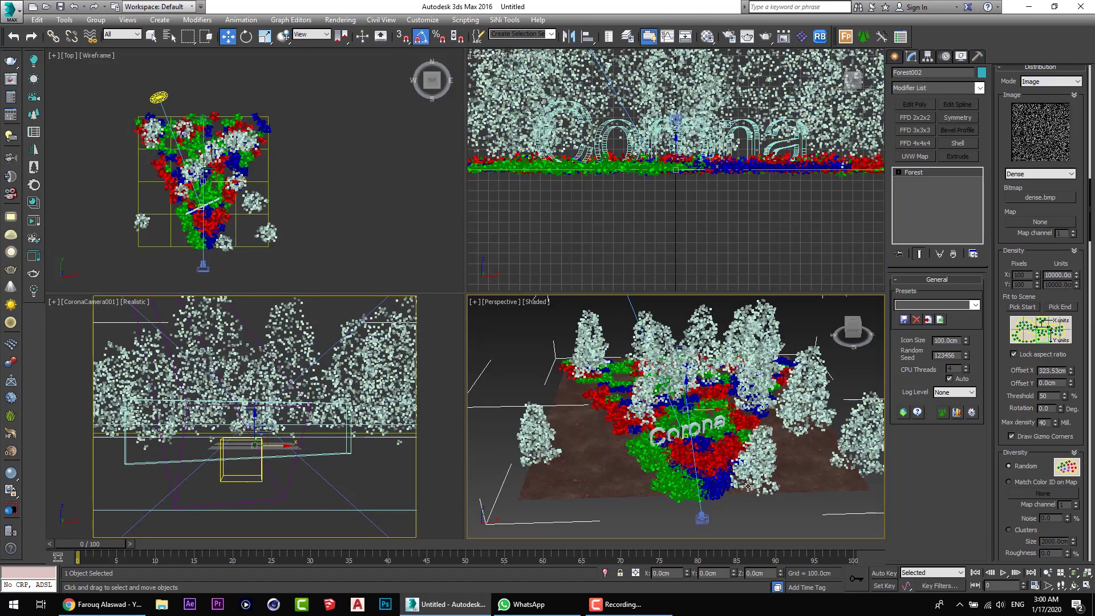
pyautogui.hotkey('alt', 'w')
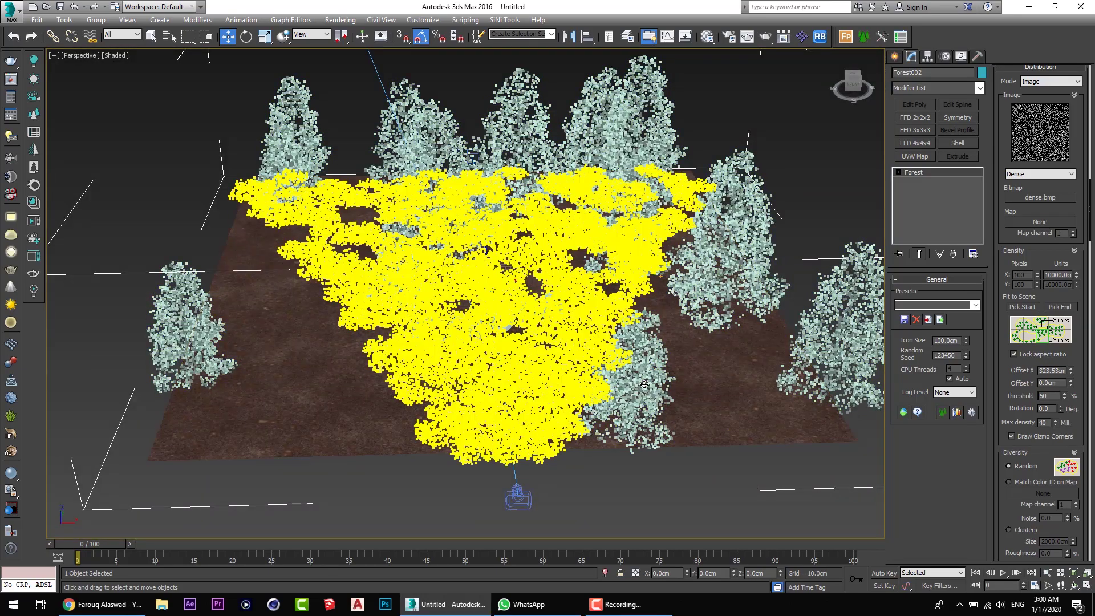
pyautogui.keyDown('alt'); pyautogui.moveTo(584, 415); pyautogui.dragTo(622, 452, button='middle'); pyautogui.keyUp('alt')
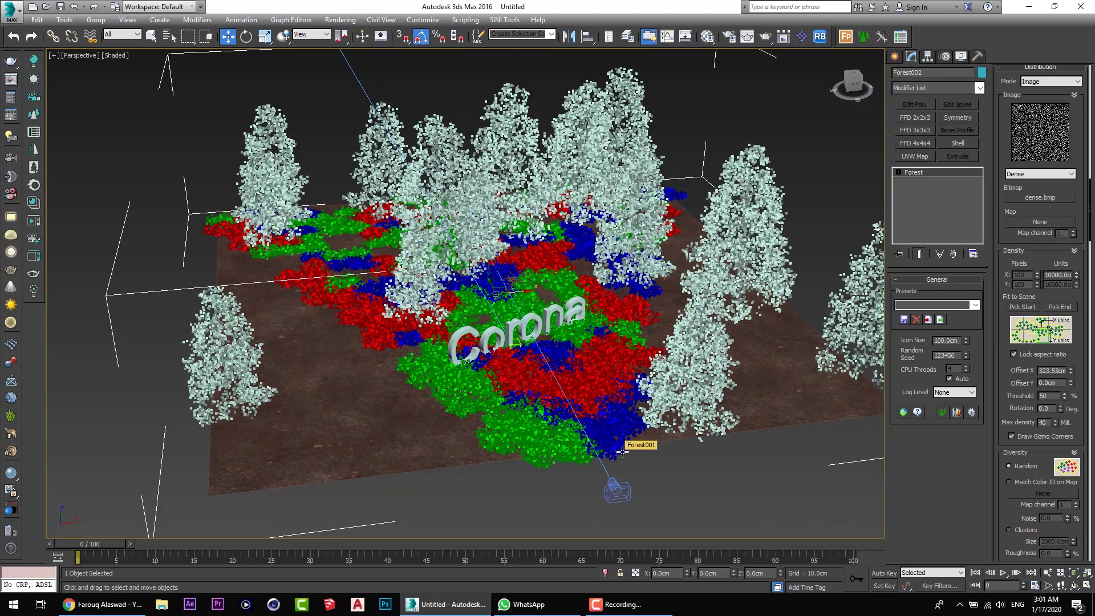
pyautogui.keyDown('alt'); pyautogui.moveTo(687, 467); pyautogui.dragTo(692, 475, button='middle'); pyautogui.keyUp('alt')
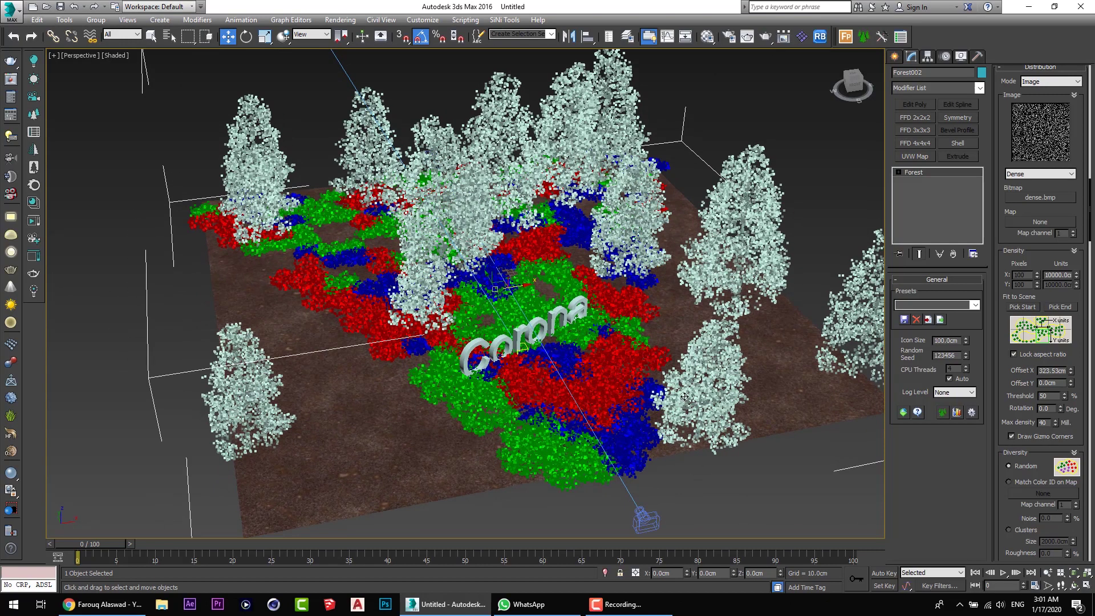
pyautogui.hotkey('alt', 'w')
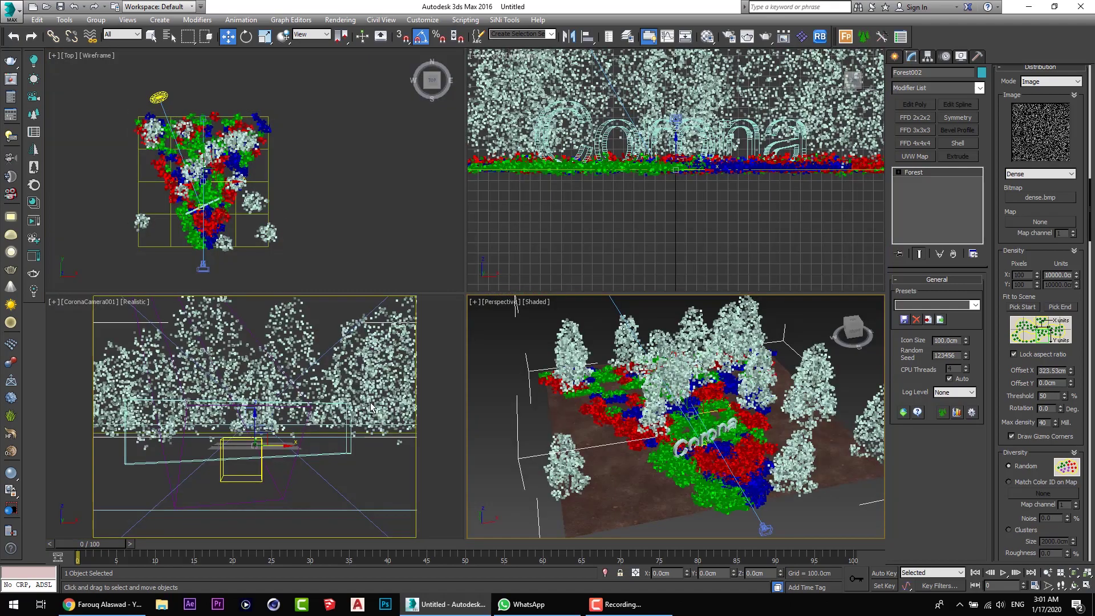
# Maximise the camera view with nothing selected and start a Corona interactive render of it
pyautogui.middleClick(361, 415)
pyautogui.hotkey('alt', 'w')
pyautogui.click(604, 115)
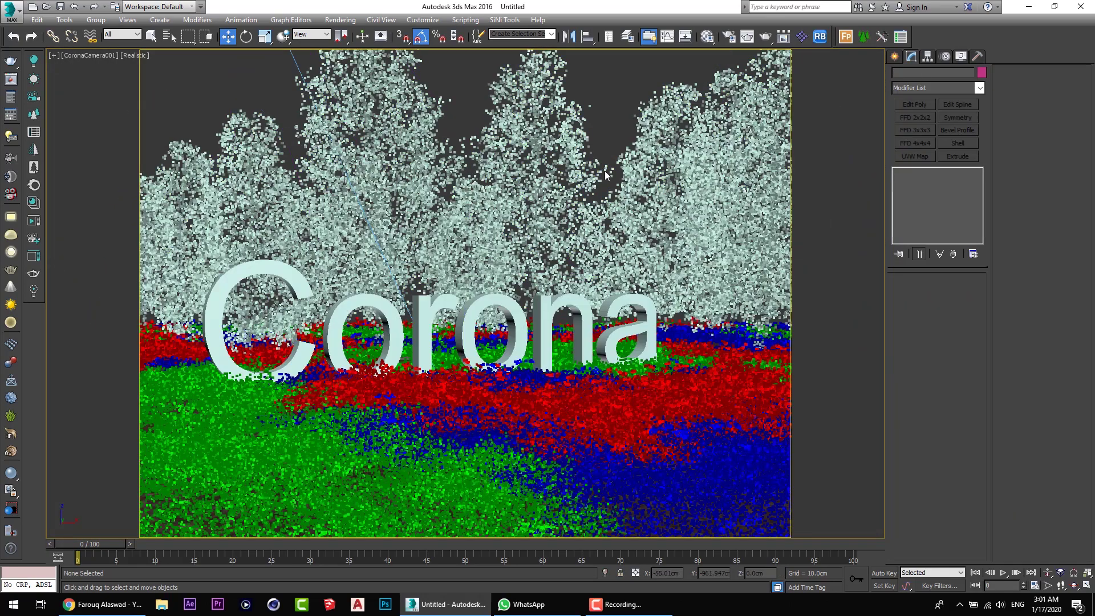
pyautogui.click(34, 220)
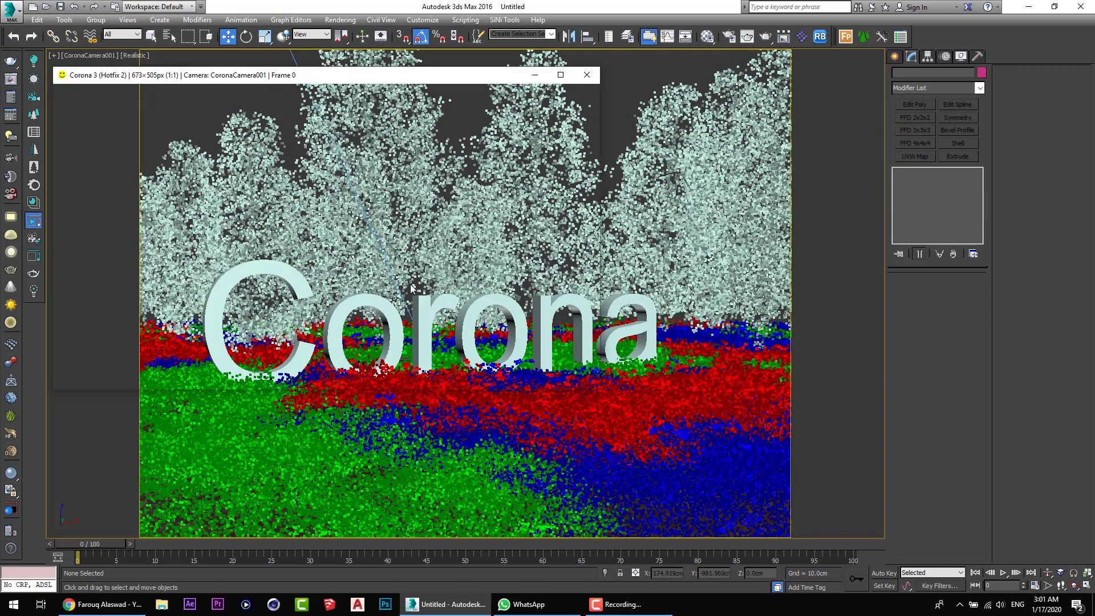
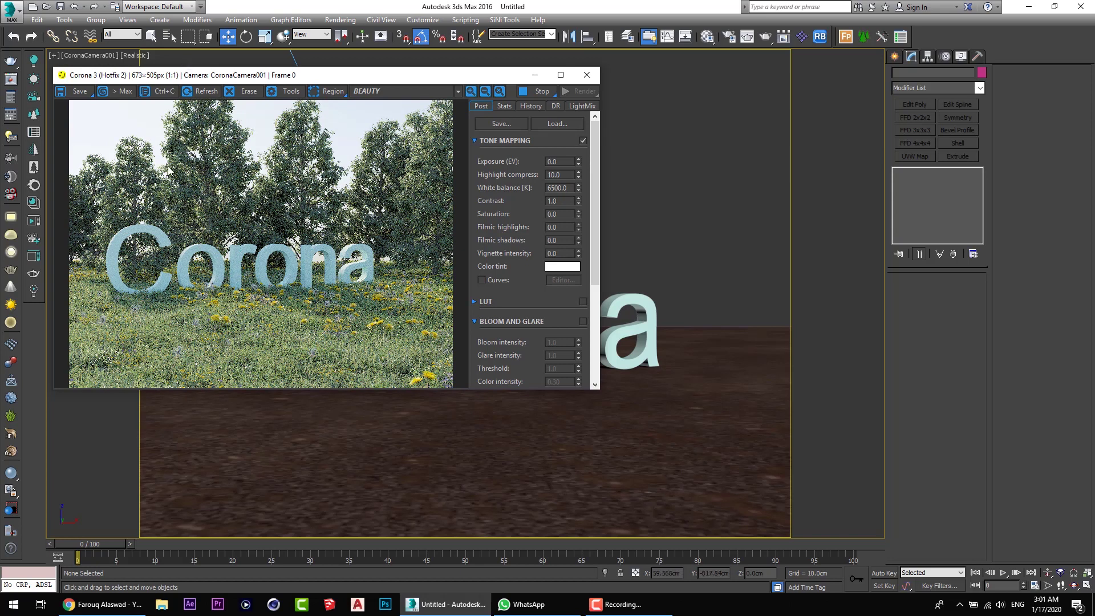
pyautogui.scroll(1, 102, 195)
pyautogui.scroll(-1, 97, 192)
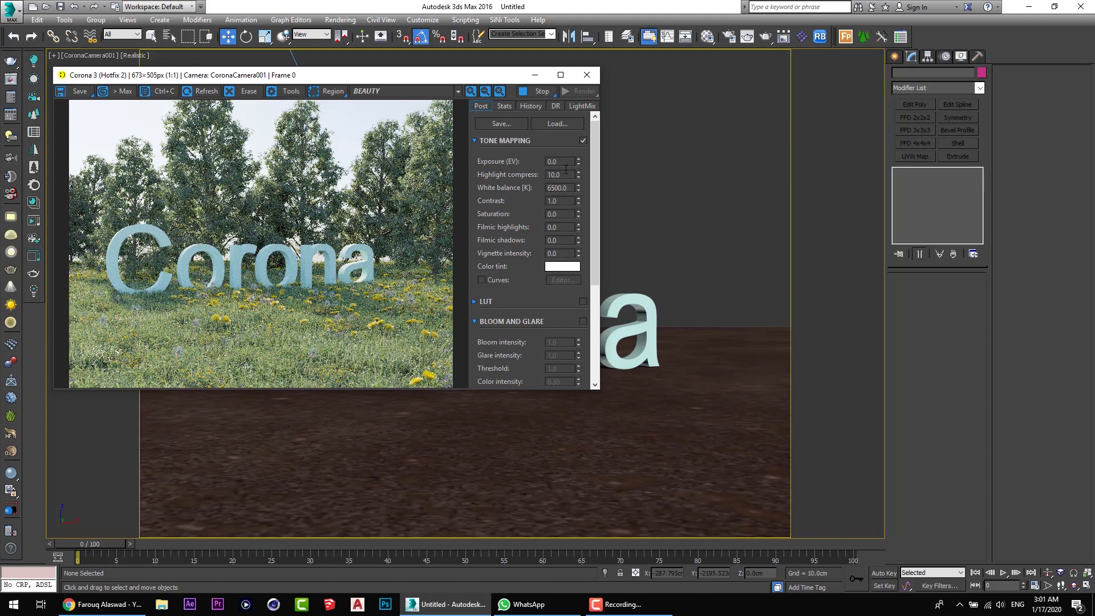
# Set the render's tone mapping to a white balance of 7000 K, contrast 4.0 and saturation -0.10
pyautogui.moveTo(578, 179); pyautogui.dragTo(581, 183)
pyautogui.doubleClick(570, 188)
pyautogui.write('7000')
pyautogui.press('Return')
pyautogui.doubleClick(570, 201)
pyautogui.write('5')
pyautogui.press('Return')
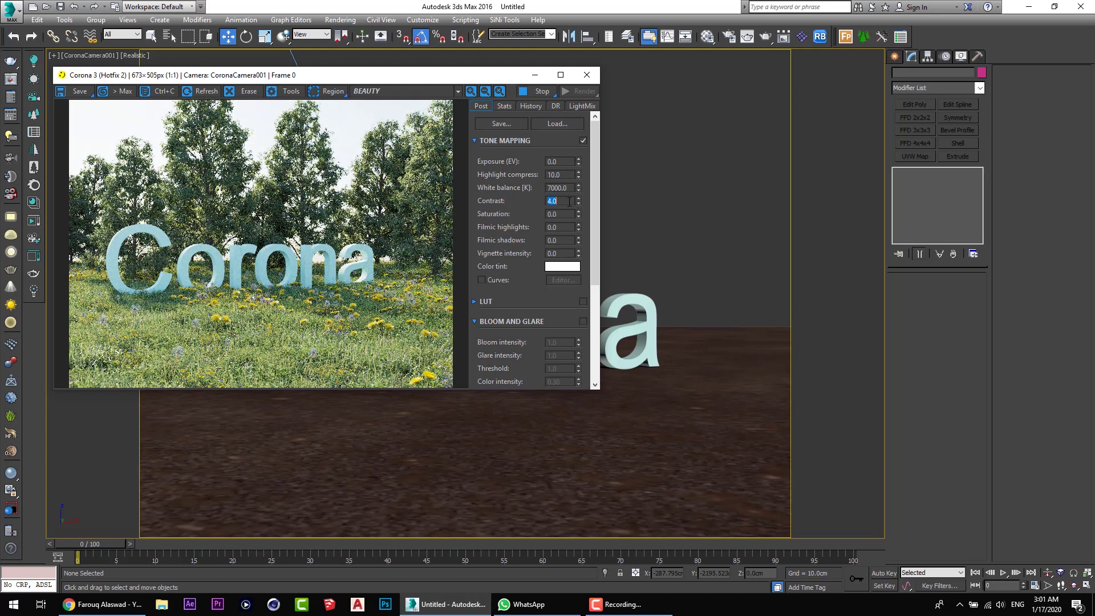
pyautogui.doubleClick(566, 214)
pyautogui.write('-.1')
pyautogui.press('Return')
# Enable bloom and glare with a bloom intensity of 10.0 and a glare intensity of 0.50
pyautogui.scroll(-2, 576, 322)
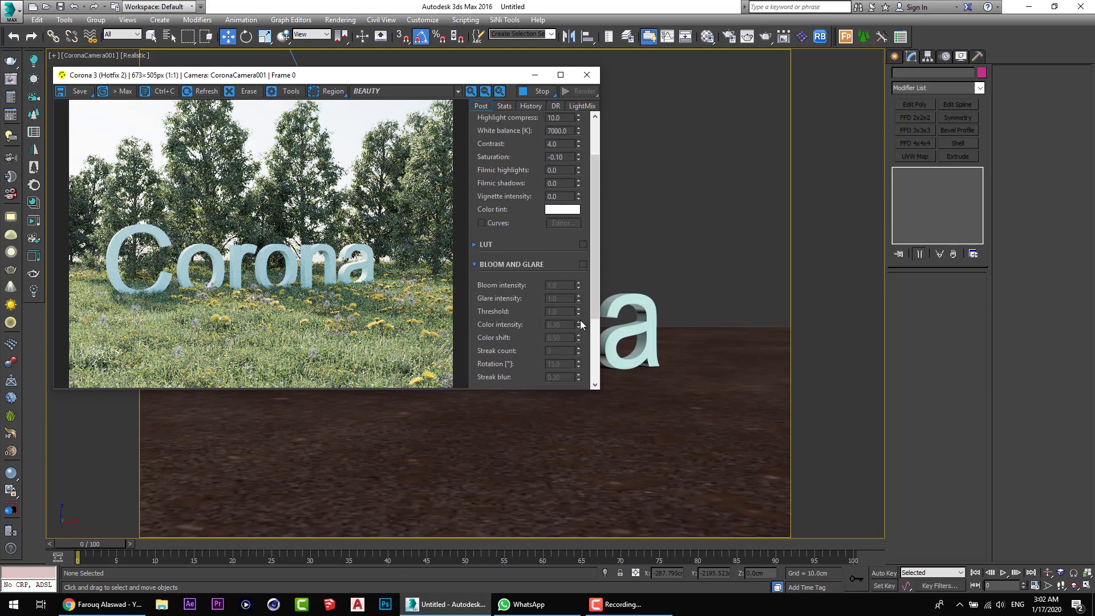
pyautogui.click(583, 264)
pyautogui.doubleClick(557, 286)
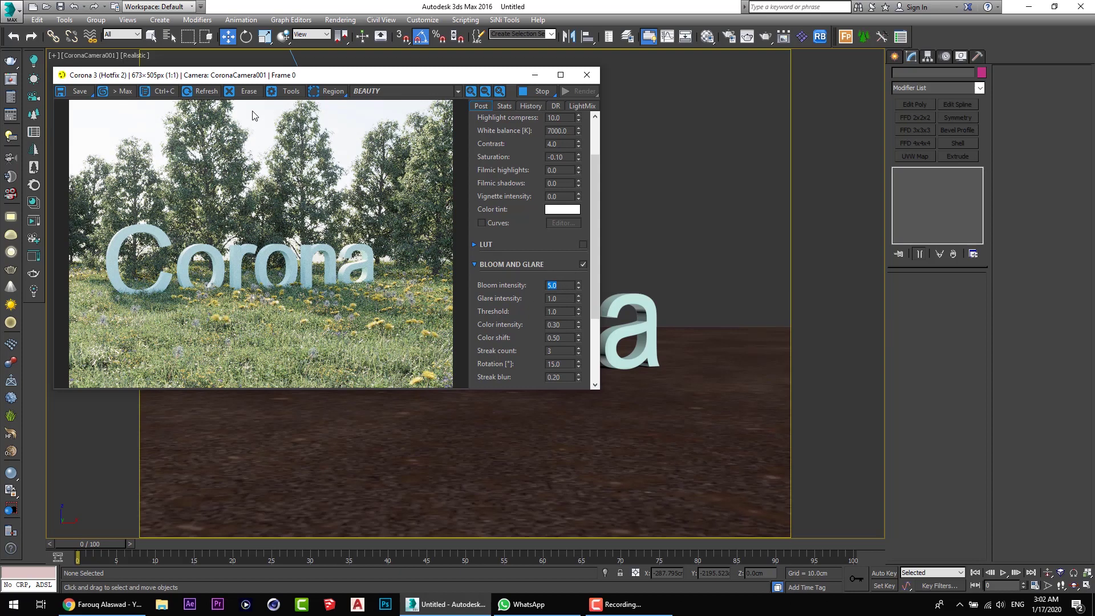
pyautogui.press('Return')
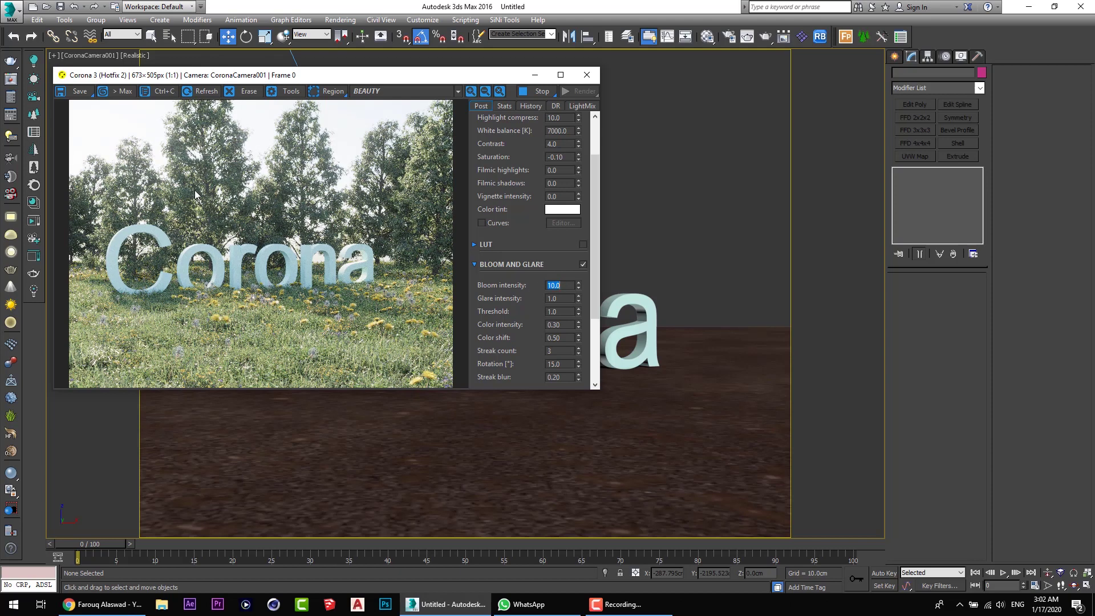
pyautogui.click(565, 297)
# Enable the Adanmq_Advantix_100 LUT at 0.50 opacity, and stop and close the interactive render
pyautogui.click(476, 245)
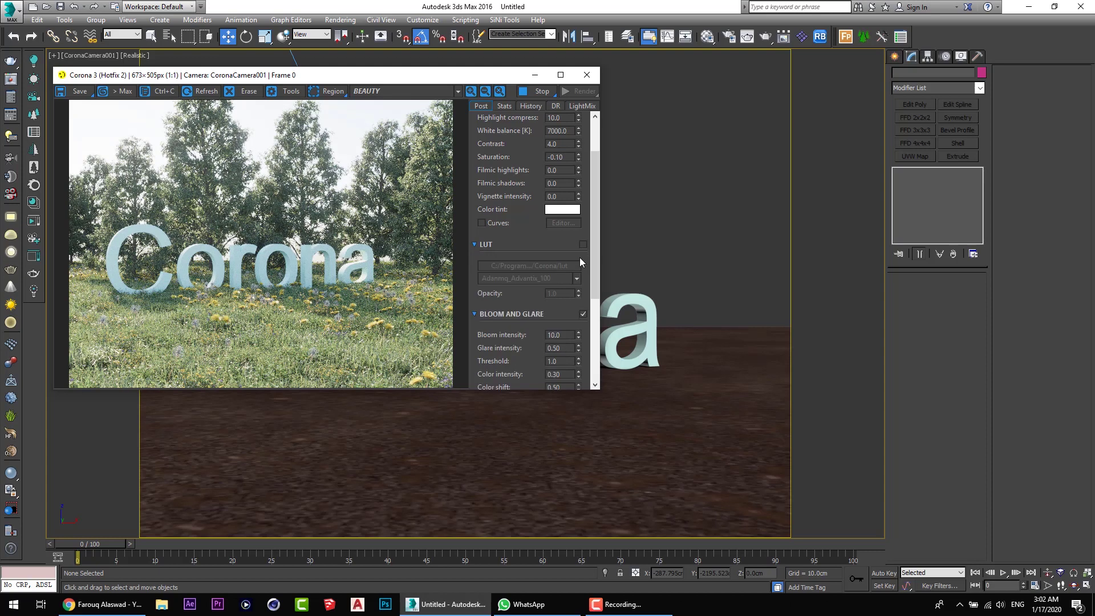
pyautogui.click(583, 244)
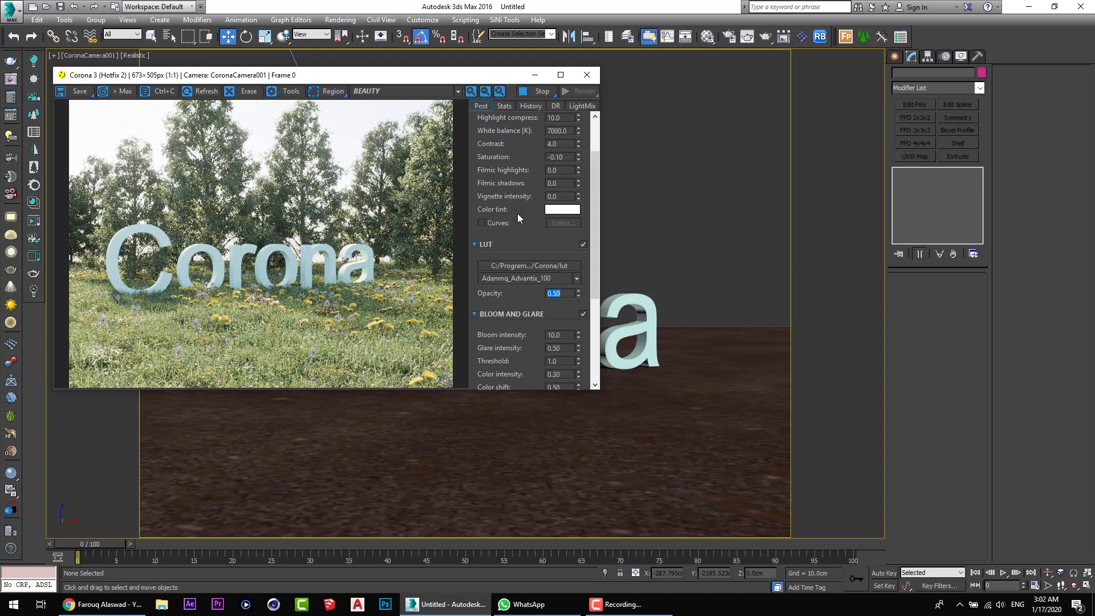
pyautogui.scroll(1, 291, 273)
pyautogui.scroll(-1, 292, 271)
pyautogui.click(540, 91)
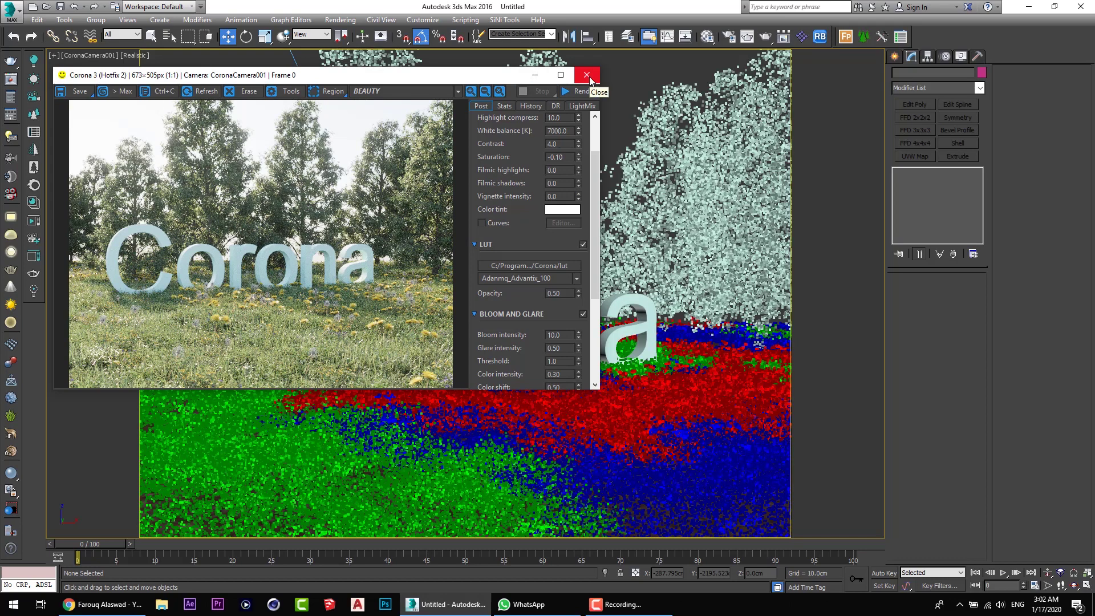
pyautogui.click(587, 76)
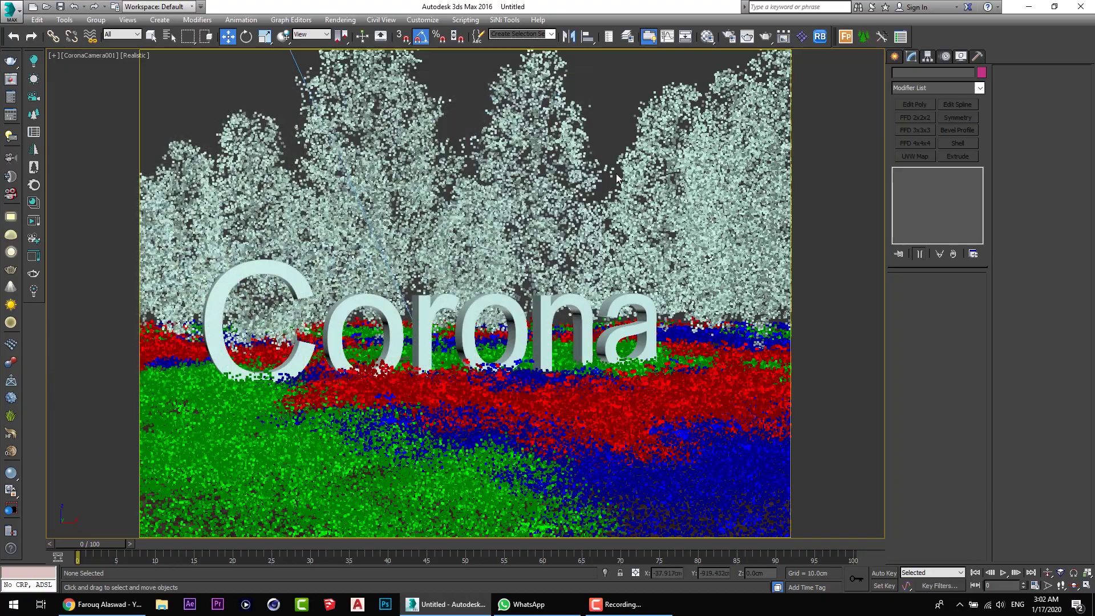
# Assign the Concrete Rough Bumpy material from the Corona Material Library to the extruded Corona text
pyautogui.hotkey('alt', 'w')
pyautogui.hotkey('alt', 'w')
pyautogui.keyDown('alt'); pyautogui.moveTo(528, 342); pyautogui.dragTo(506, 313, button='middle'); pyautogui.keyUp('alt')
pyautogui.scroll(-10, 505, 314)
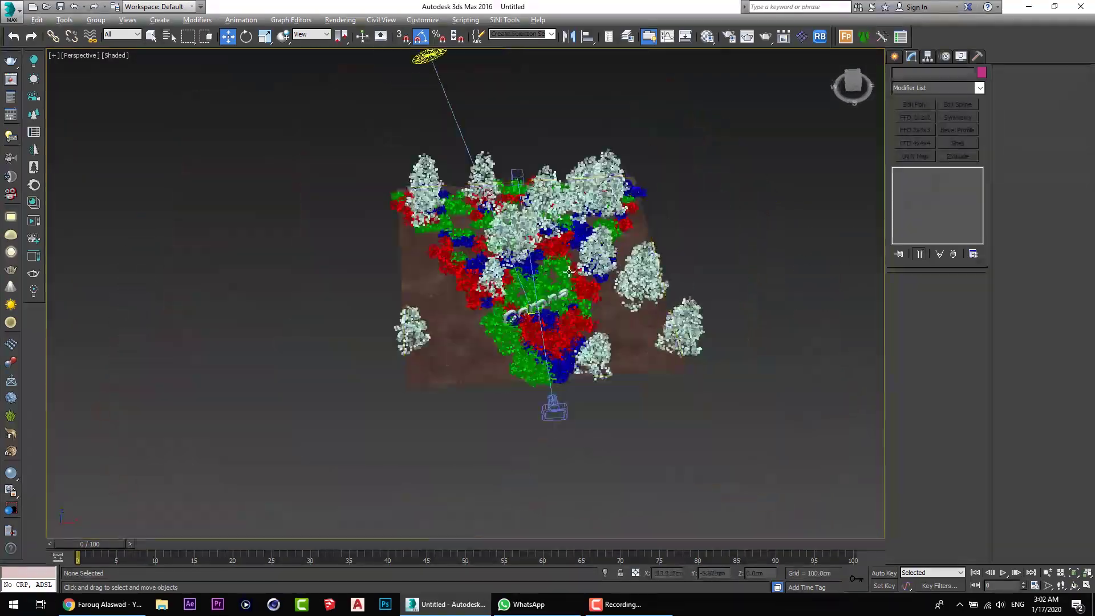
pyautogui.scroll(4, 552, 280)
pyautogui.keyDown('alt'); pyautogui.moveTo(593, 281); pyautogui.dragTo(569, 308, button='middle'); pyautogui.keyUp('alt')
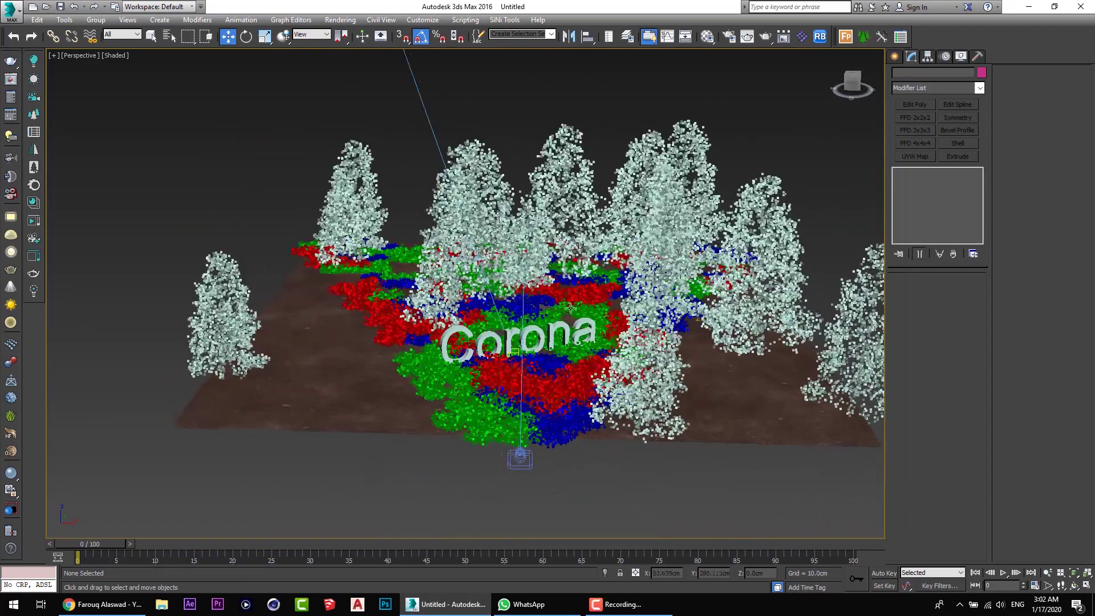
pyautogui.click(552, 324)
pyautogui.hotkey('alt', 'w')
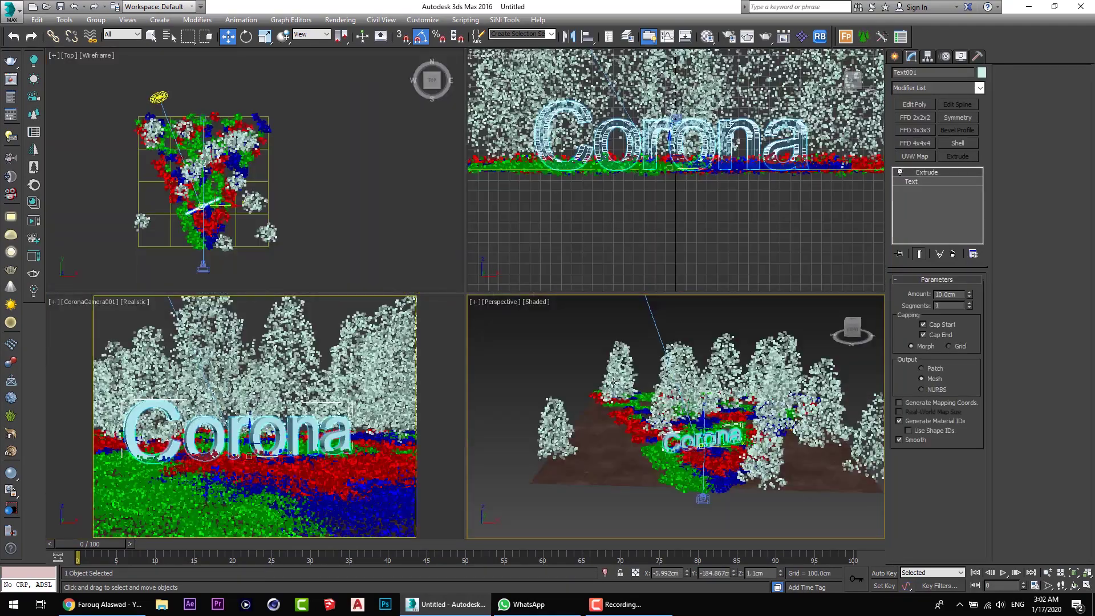
pyautogui.click(33, 202)
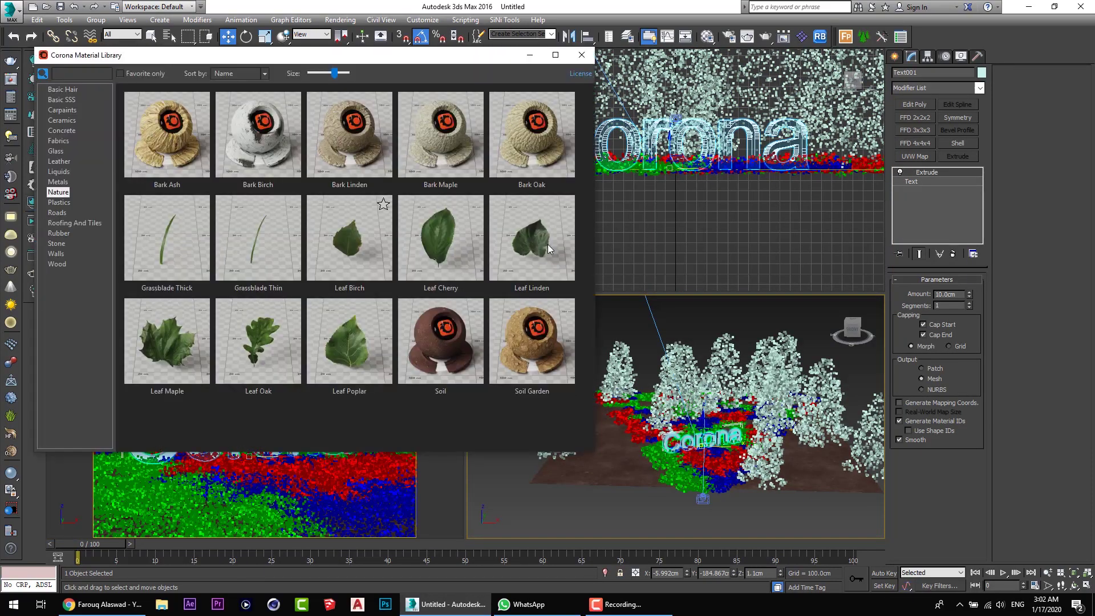
pyautogui.moveTo(228, 55); pyautogui.dragTo(663, 40)
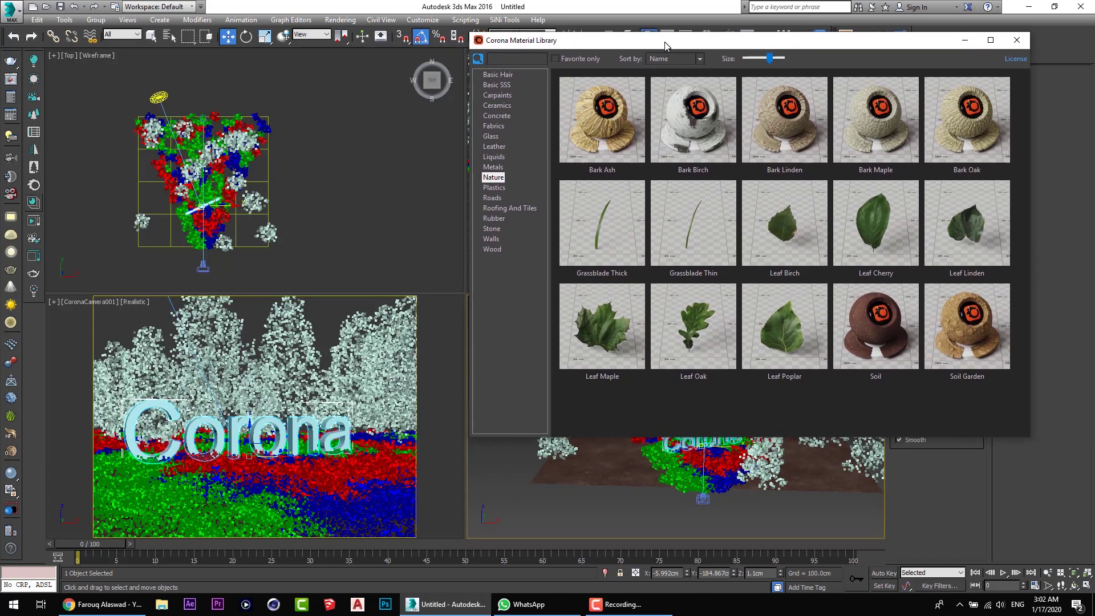
pyautogui.click(509, 117)
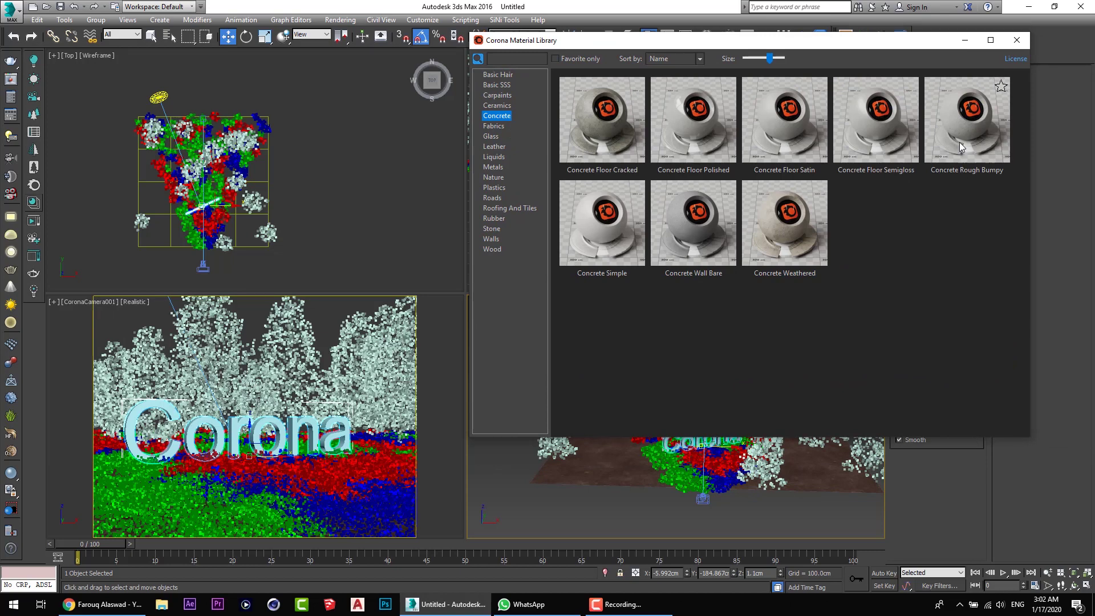
pyautogui.rightClick(960, 142)
pyautogui.click(975, 176)
pyautogui.click(1016, 40)
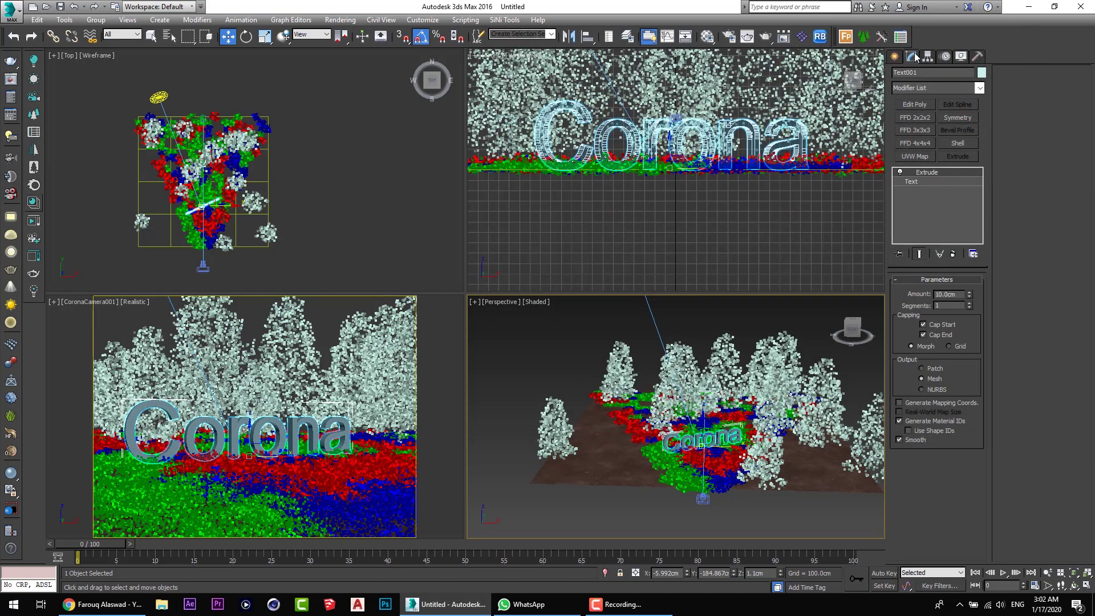
# Add a UVW Map modifier to the Corona text and enable Real-World Map Size
pyautogui.click(924, 159)
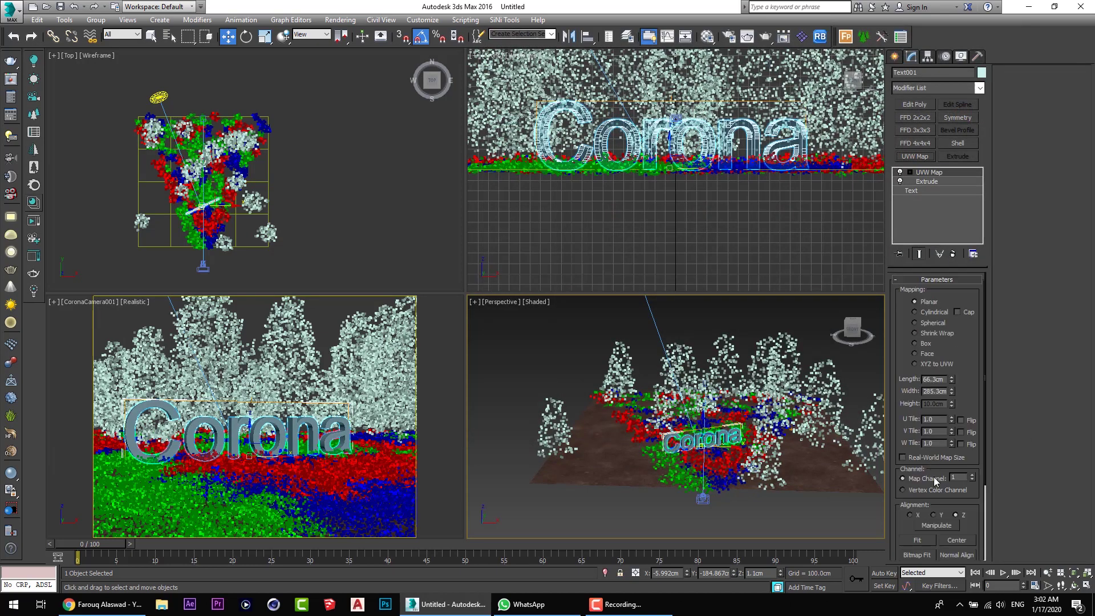
pyautogui.click(903, 458)
pyautogui.scroll(3, 680, 403)
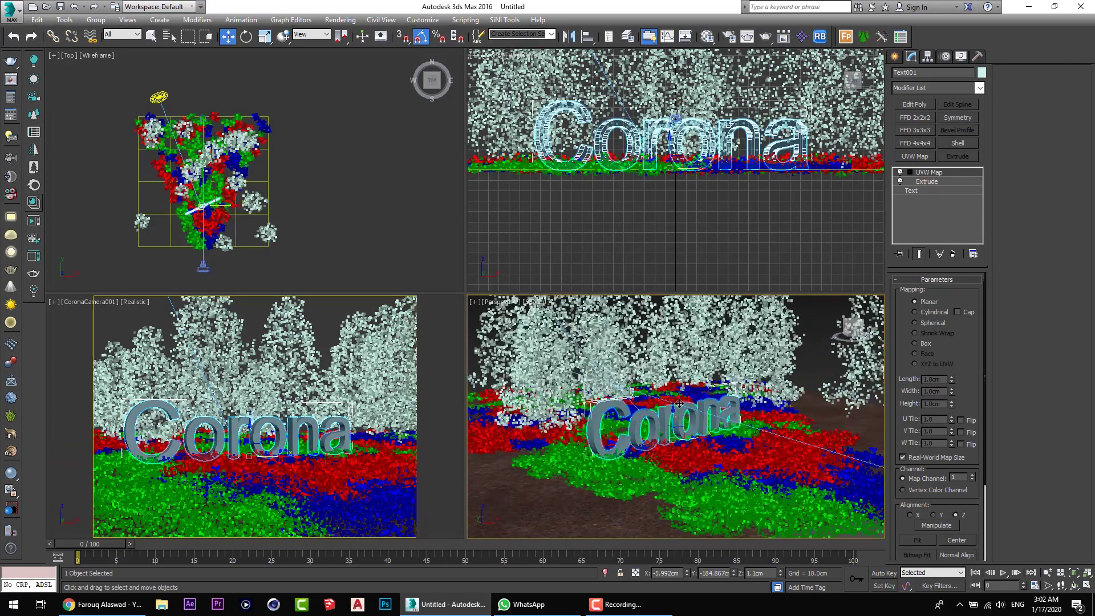
pyautogui.keyDown('alt'); pyautogui.moveTo(679, 404); pyautogui.dragTo(660, 433, button='middle'); pyautogui.keyUp('alt')
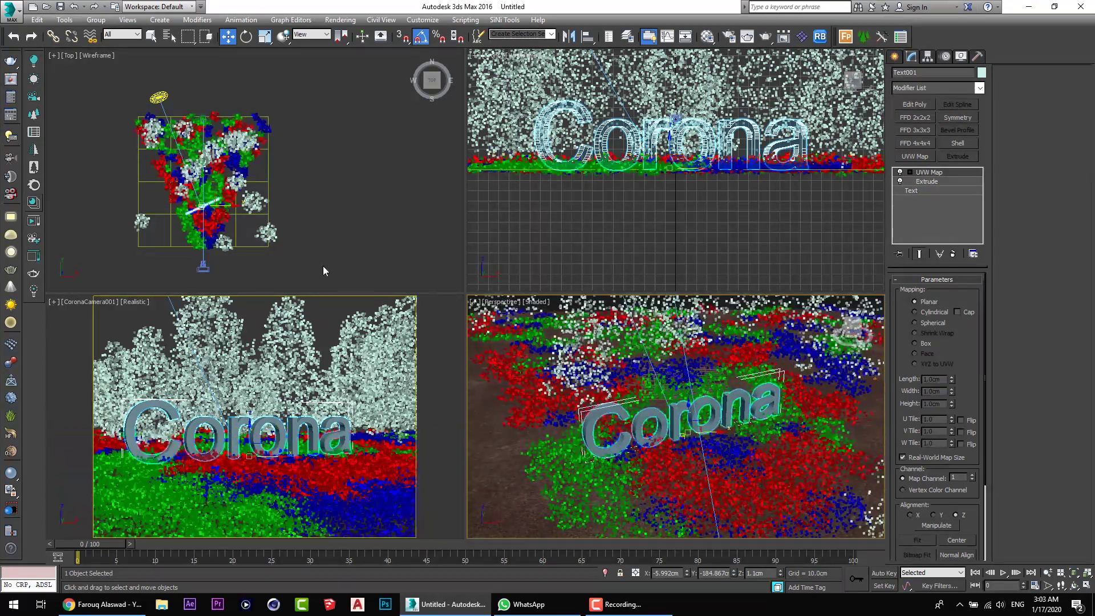
# Render only a region around the letters of the Corona text from the maximised camera view
pyautogui.click(290, 433)
pyautogui.hotkey('alt', 'w')
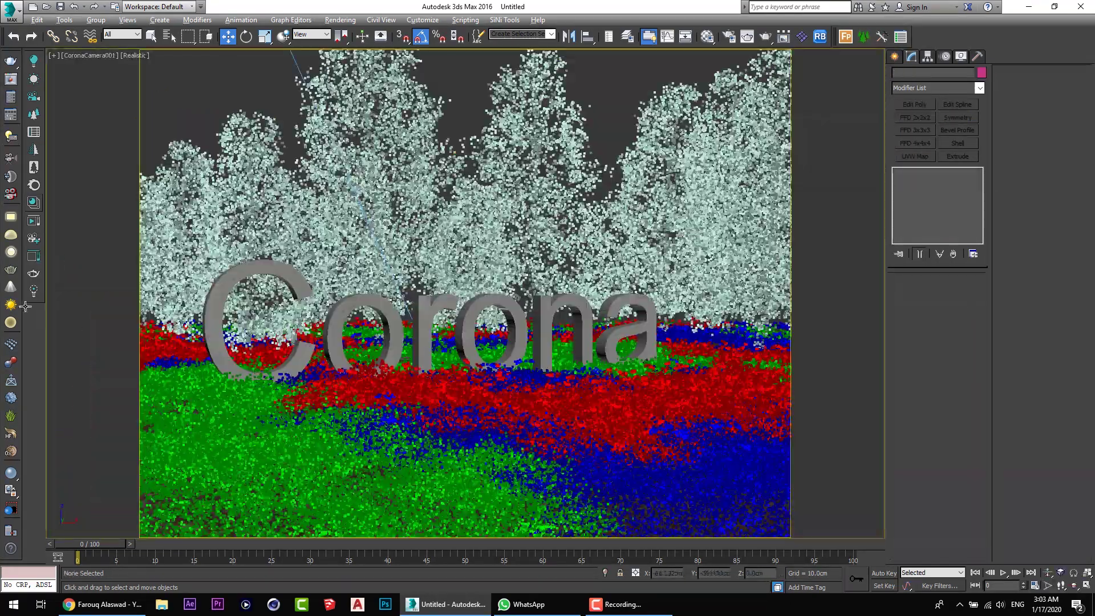
pyautogui.click(34, 257)
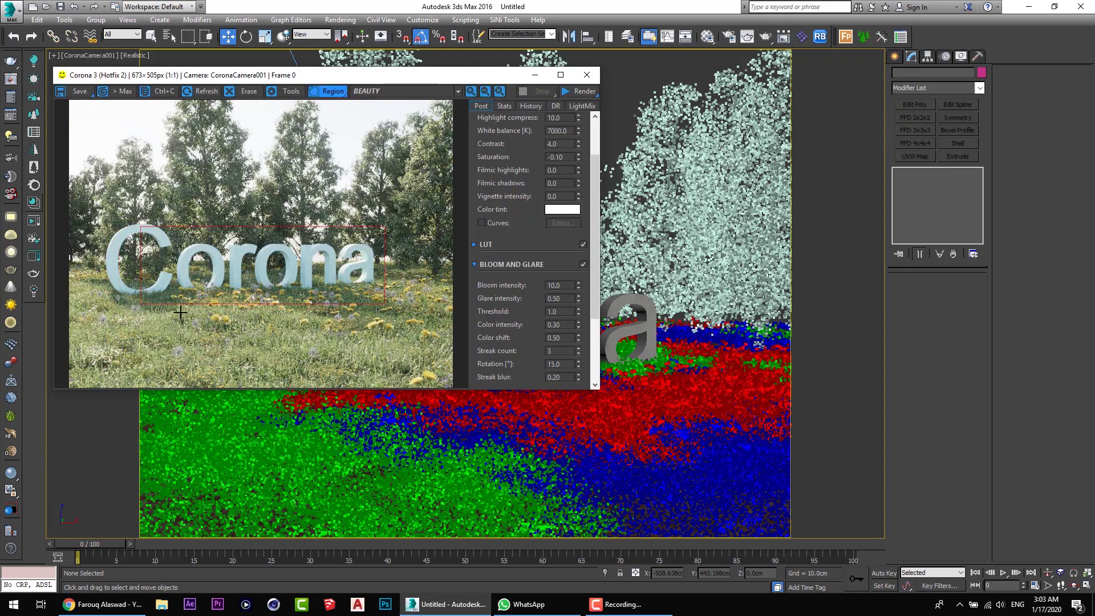
pyautogui.moveTo(181, 312); pyautogui.dragTo(210, 308)
pyautogui.click(585, 93)
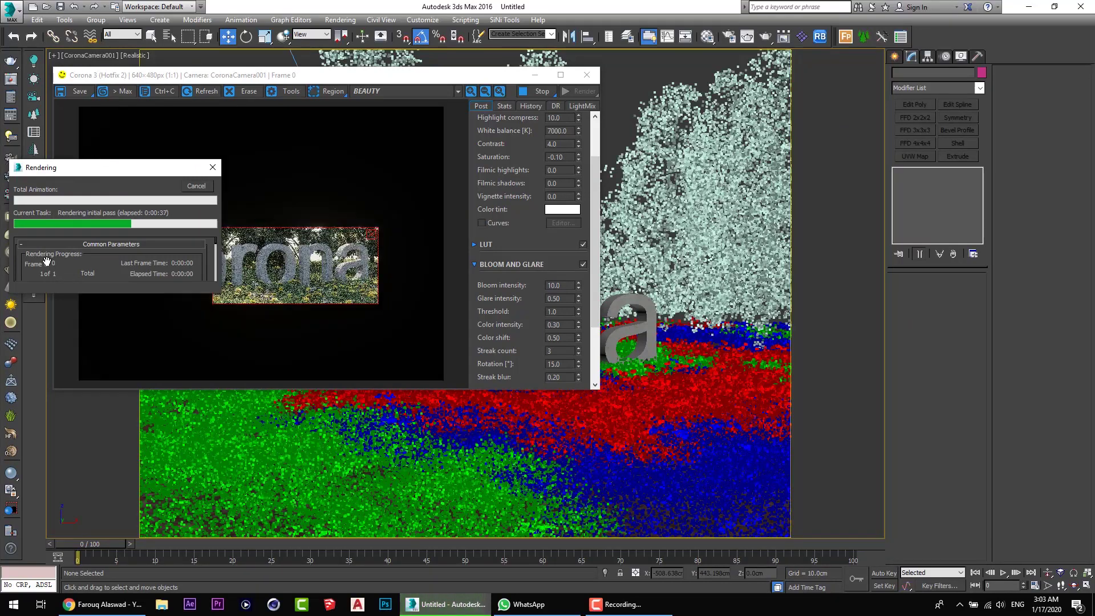
# Inspect the concrete material on the letters in the region render, cancel the render and close the frame buffer
pyautogui.click(347, 267)
pyautogui.scroll(1, 347, 266)
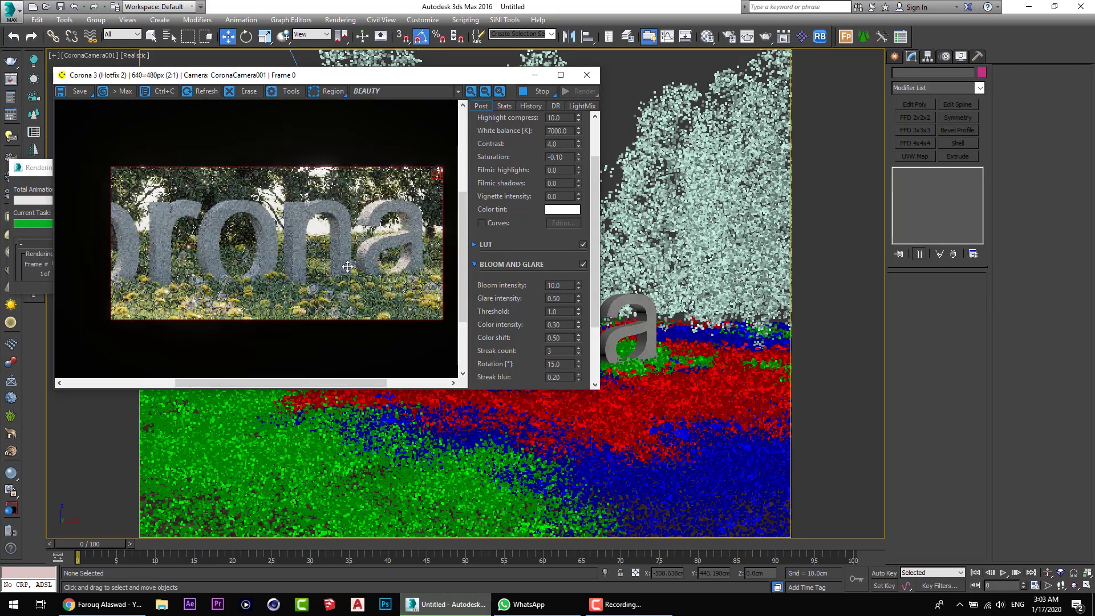
pyautogui.scroll(-1, 321, 266)
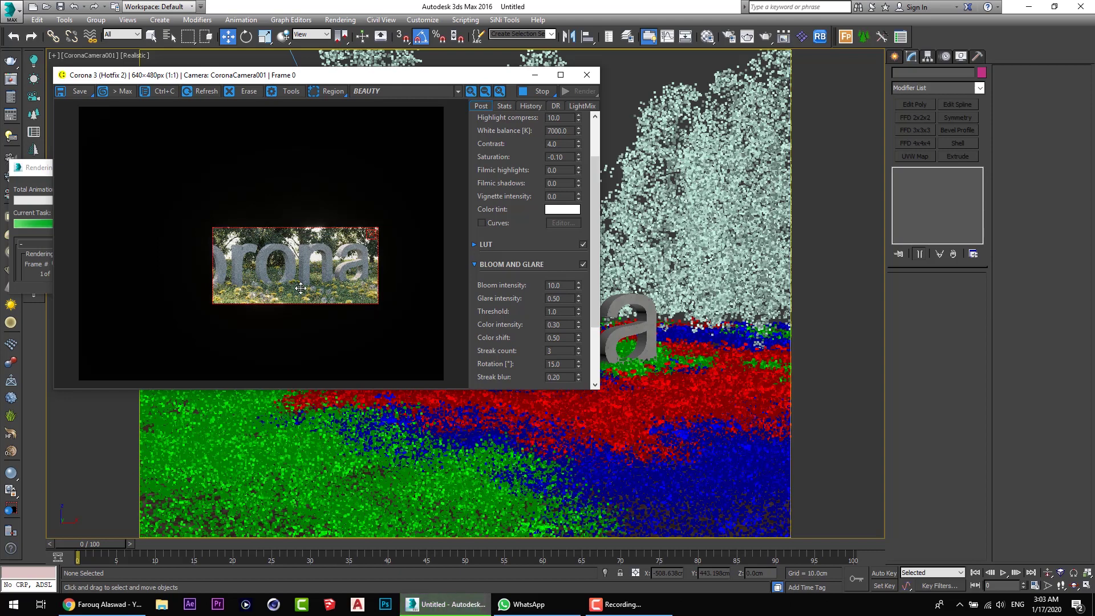
pyautogui.click(33, 274)
pyautogui.click(194, 186)
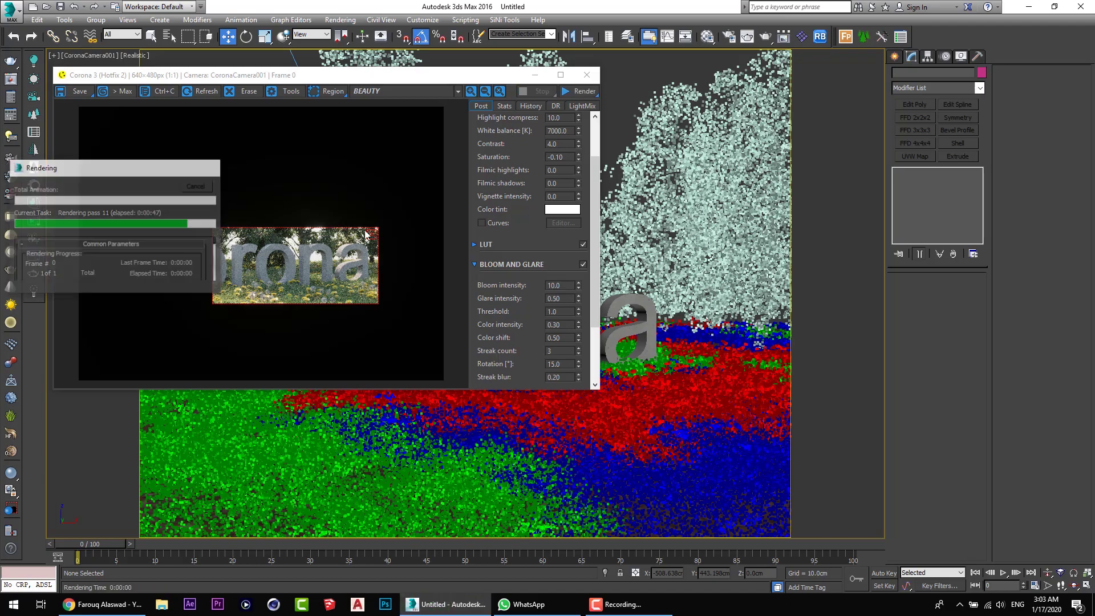
pyautogui.click(586, 75)
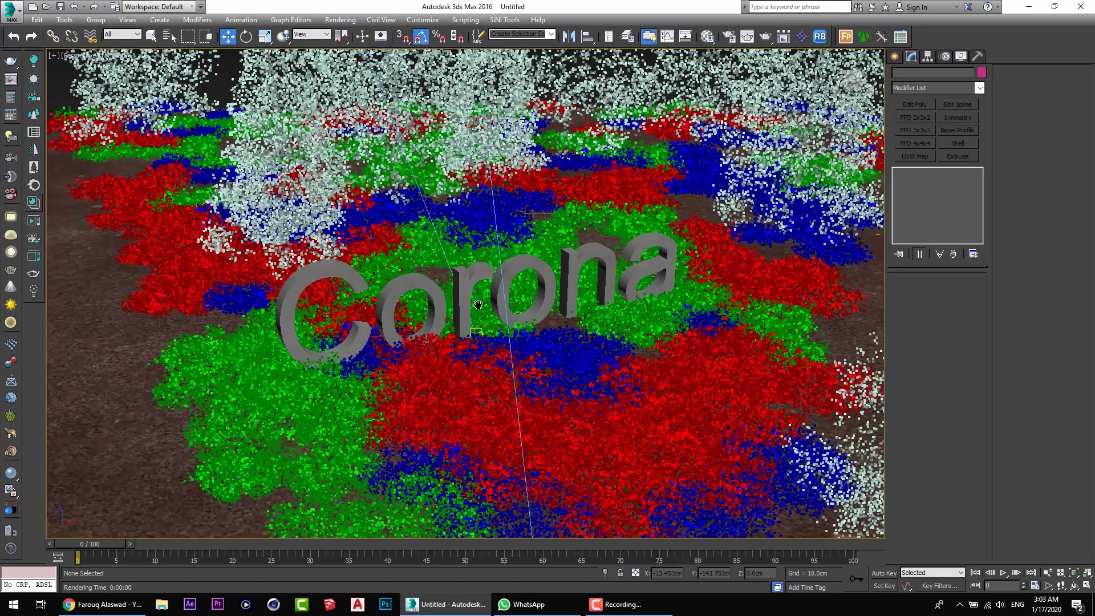
# Set the tree scatter's random scale range to a minimum of 70 and a maximum of 140 percent
pyautogui.keyDown('alt'); pyautogui.moveTo(524, 394); pyautogui.dragTo(383, 403, button='middle'); pyautogui.keyUp('alt')
pyautogui.hotkey('alt', 'w')
pyautogui.press('c')
pyautogui.hotkey('alt', 'w')
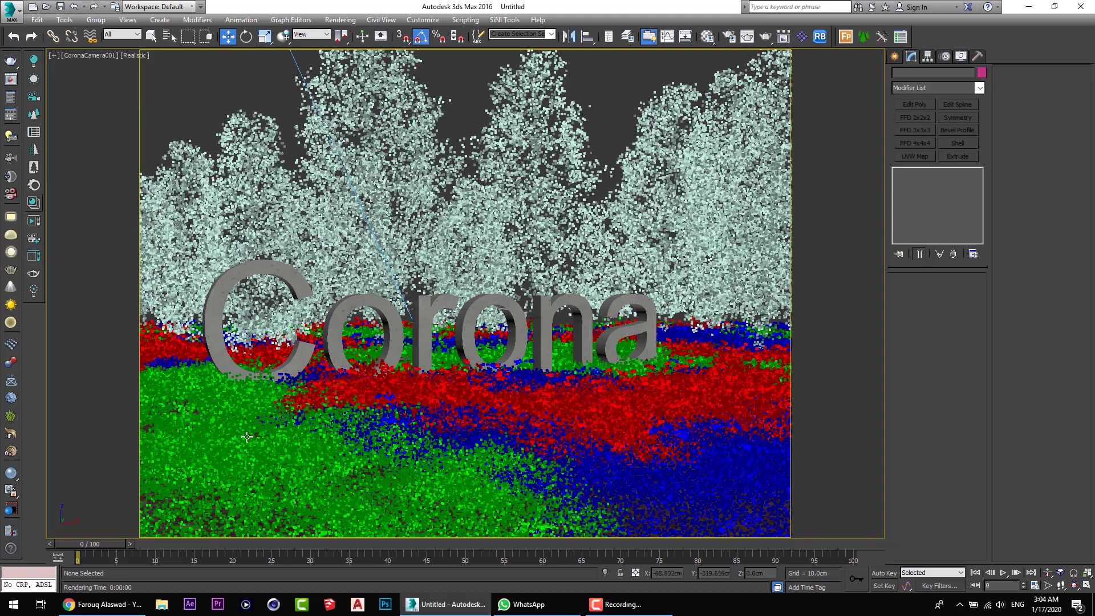
pyautogui.click(339, 515)
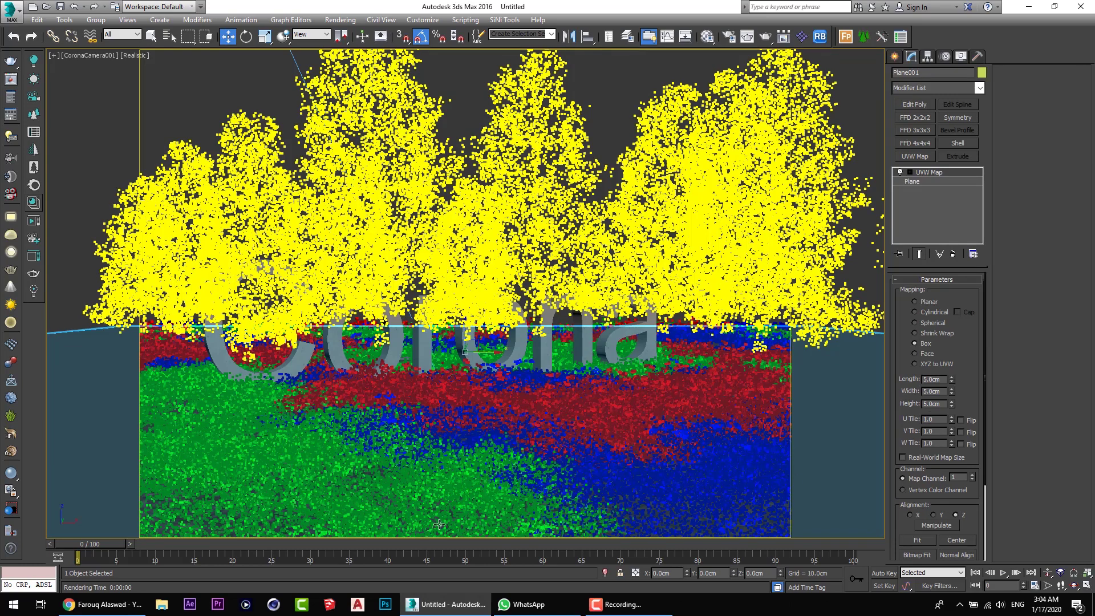
pyautogui.click(628, 100)
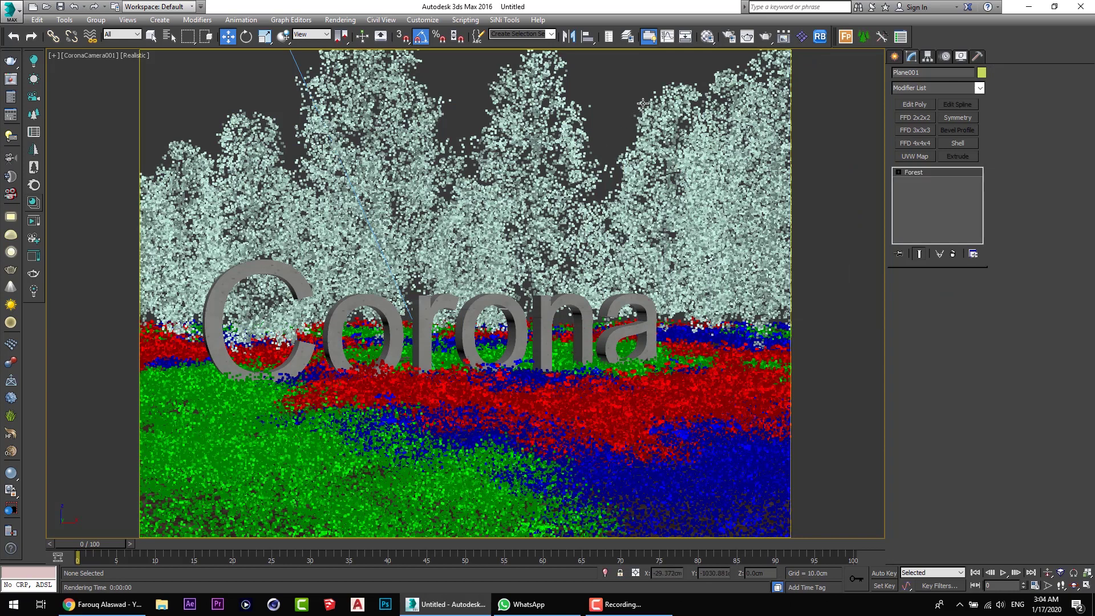
pyautogui.click(778, 270)
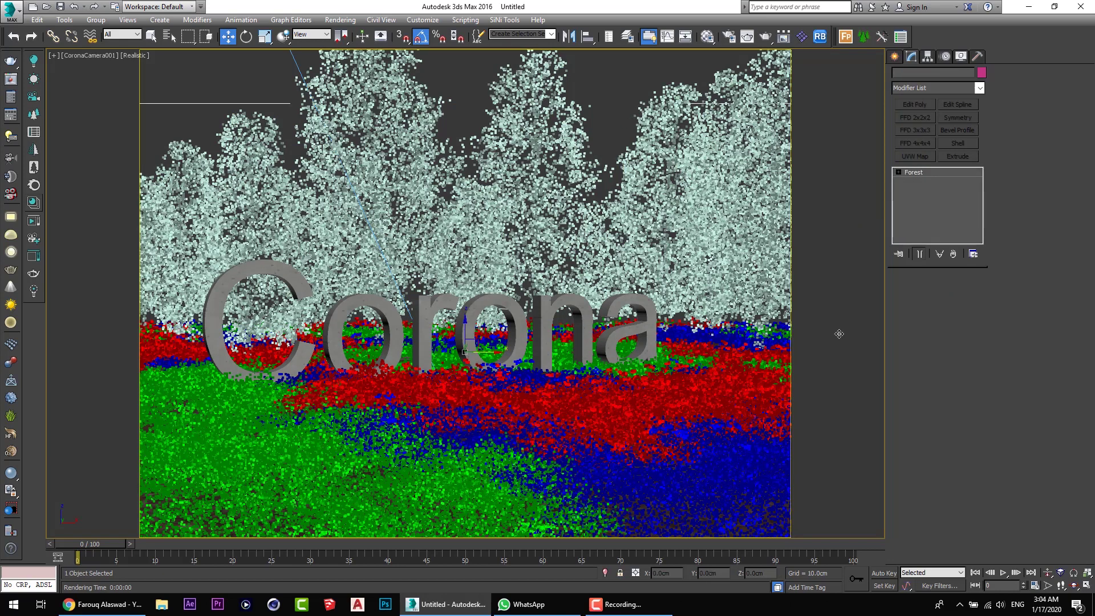
pyautogui.moveTo(1074, 442); pyautogui.dragTo(1075, 66)
pyautogui.scroll(-10, 1092, 157)
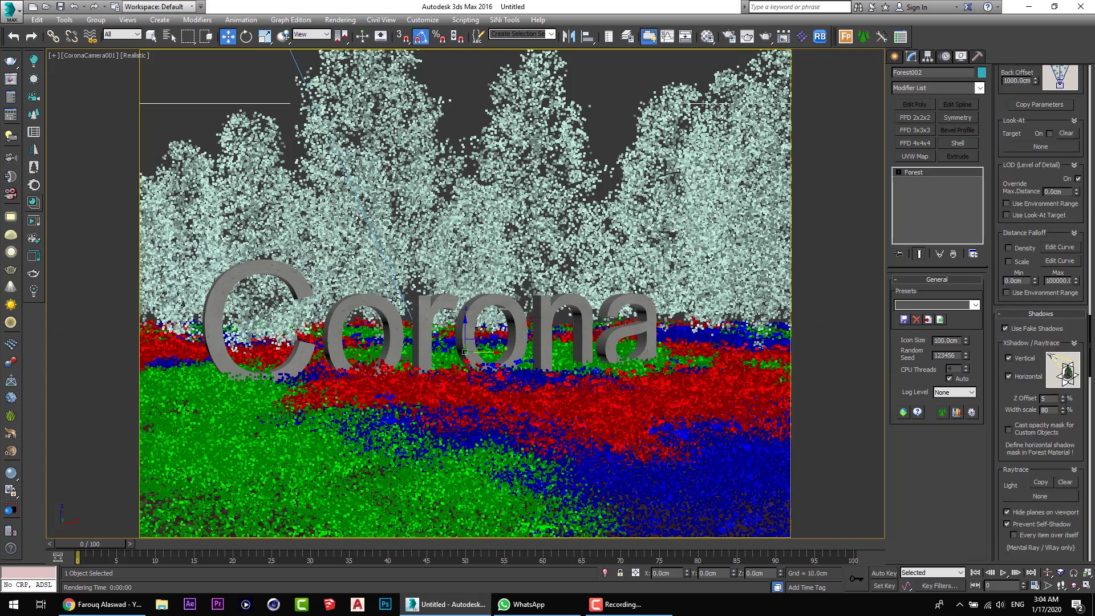
pyautogui.scroll(-12, 1041, 313)
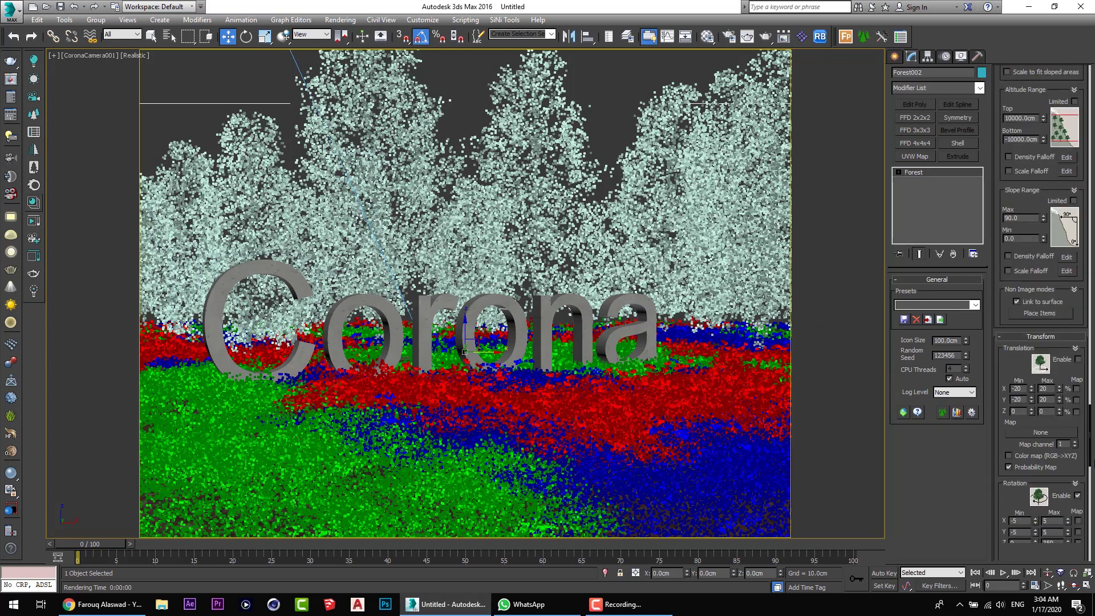
pyautogui.scroll(-1, 1041, 314)
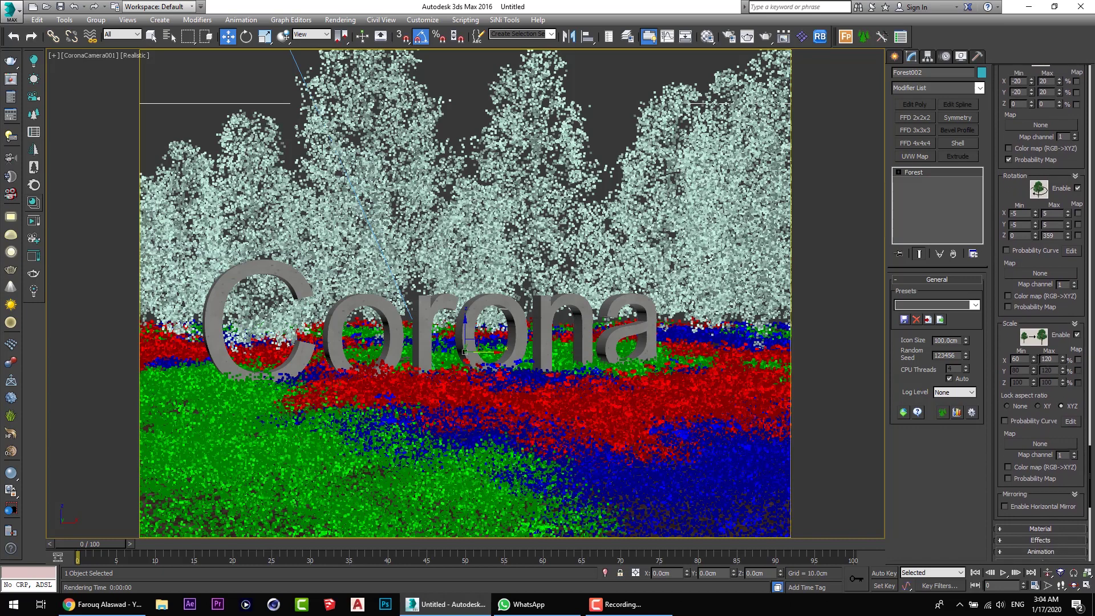
pyautogui.write('70')
pyautogui.press('Return')
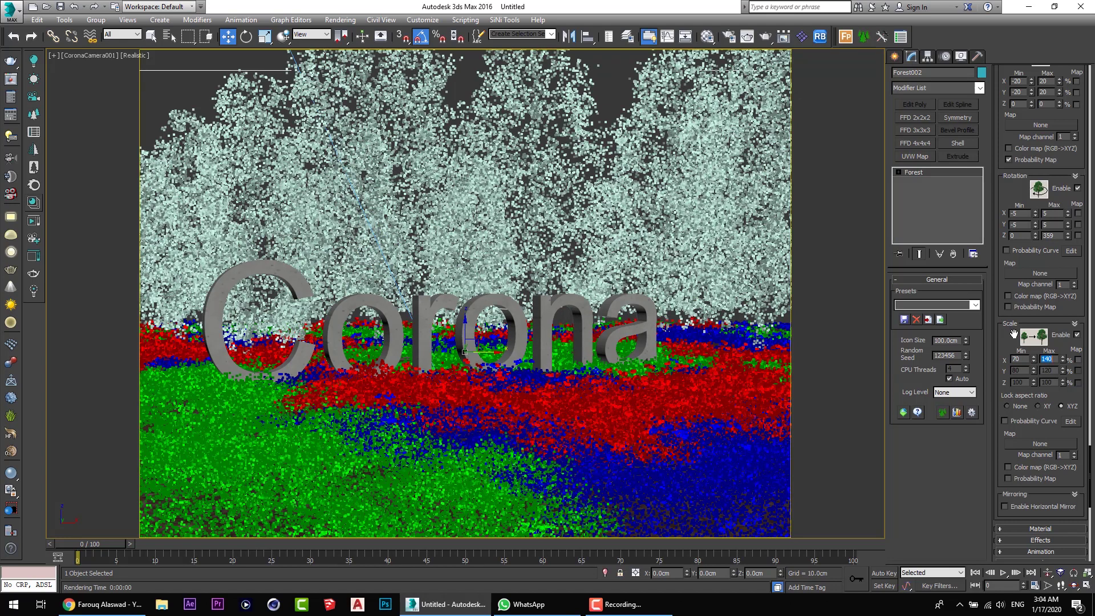
pyautogui.click(614, 81)
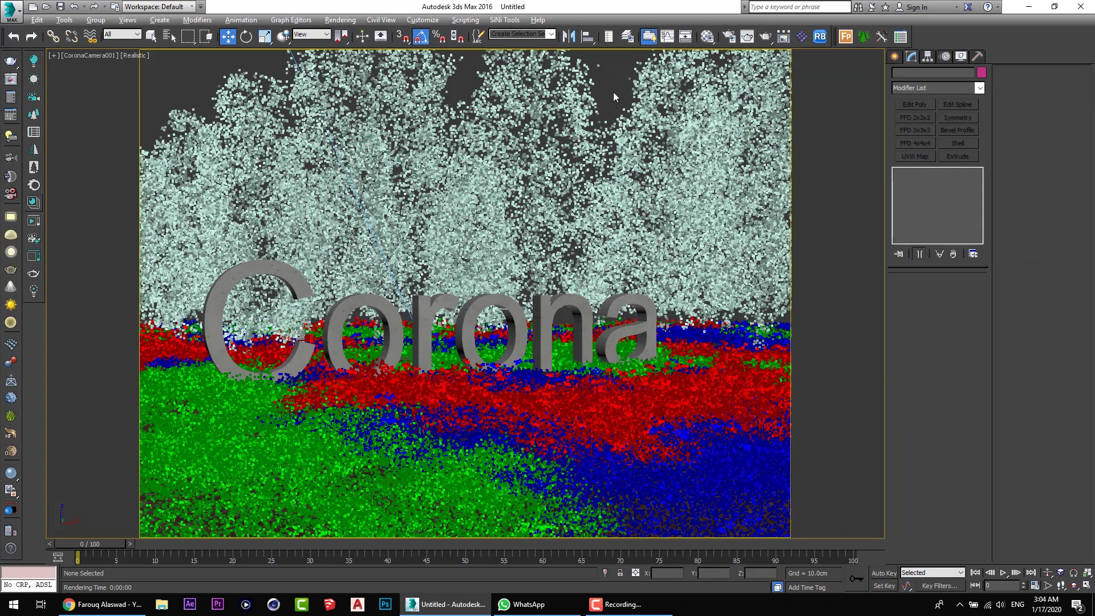
# Examine the placement of the trees and grass around the Corona text from above in a shaded top view
pyautogui.hotkey('alt', 'w')
pyautogui.hotkey('alt', 'w')
pyautogui.moveTo(594, 375); pyautogui.dragTo(685, 339, button='middle')
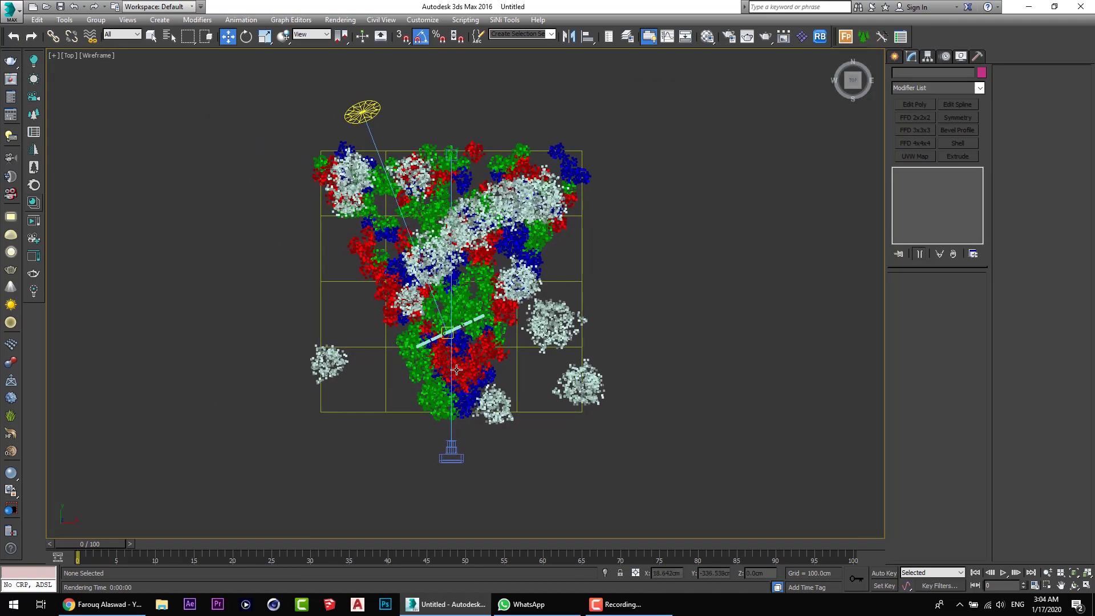
pyautogui.keyDown('alt'); pyautogui.moveTo(457, 370); pyautogui.dragTo(413, 374, button='middle'); pyautogui.keyUp('alt')
pyautogui.scroll(3, 413, 374)
pyautogui.press('r')
pyautogui.press('t')
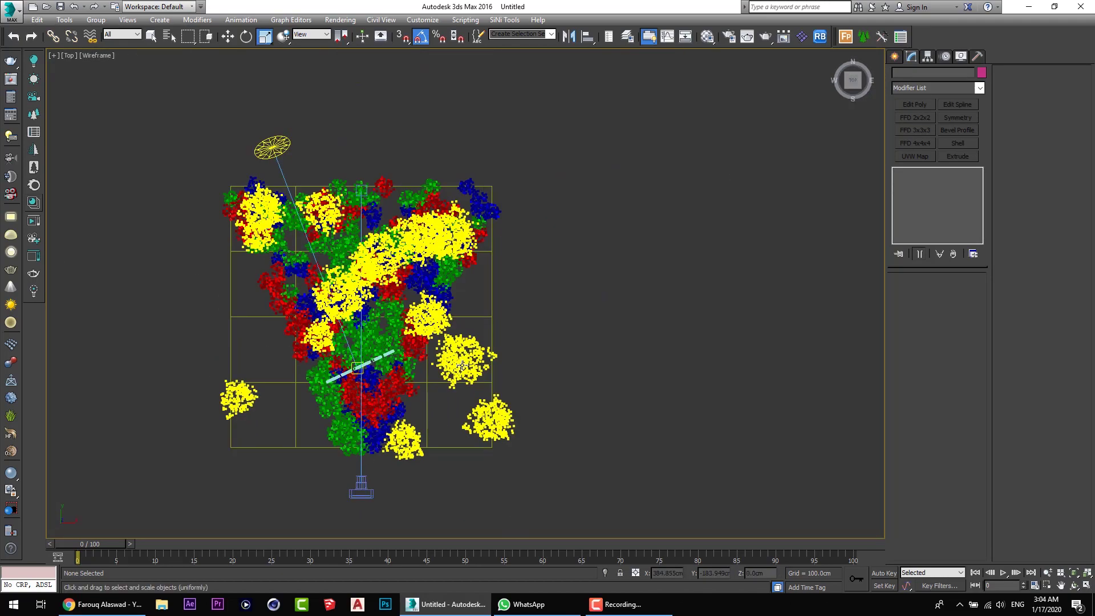
pyautogui.scroll(1, 510, 355)
pyautogui.moveTo(515, 354); pyautogui.dragTo(673, 325, button='middle')
pyautogui.scroll(3, 451, 427)
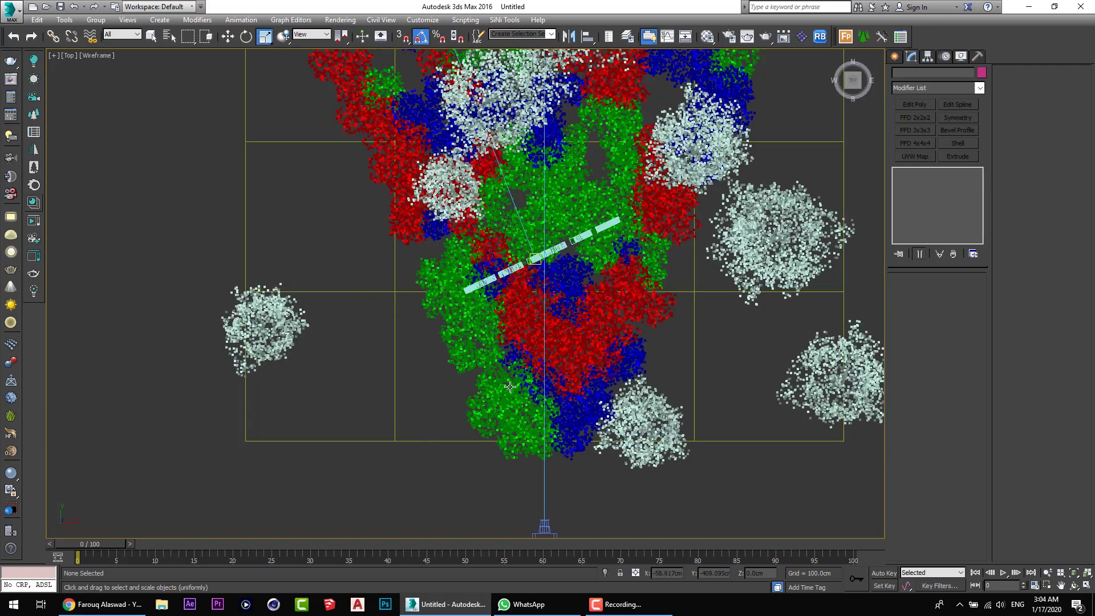
pyautogui.moveTo(509, 323); pyautogui.dragTo(450, 344, button='middle')
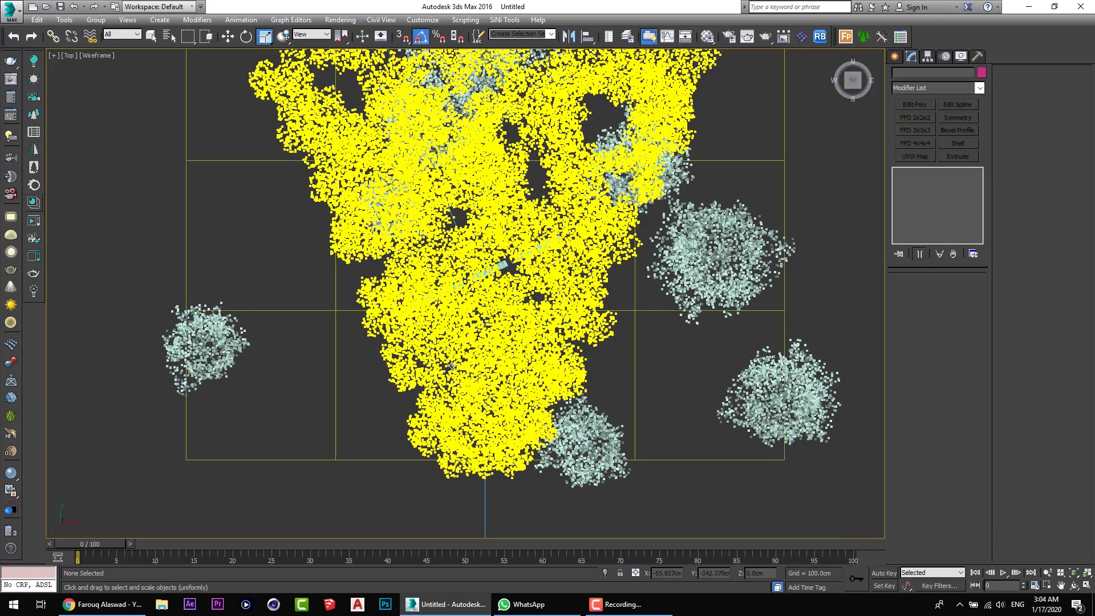
pyautogui.scroll(-3, 450, 365)
pyautogui.moveTo(377, 416); pyautogui.dragTo(341, 437, button='middle')
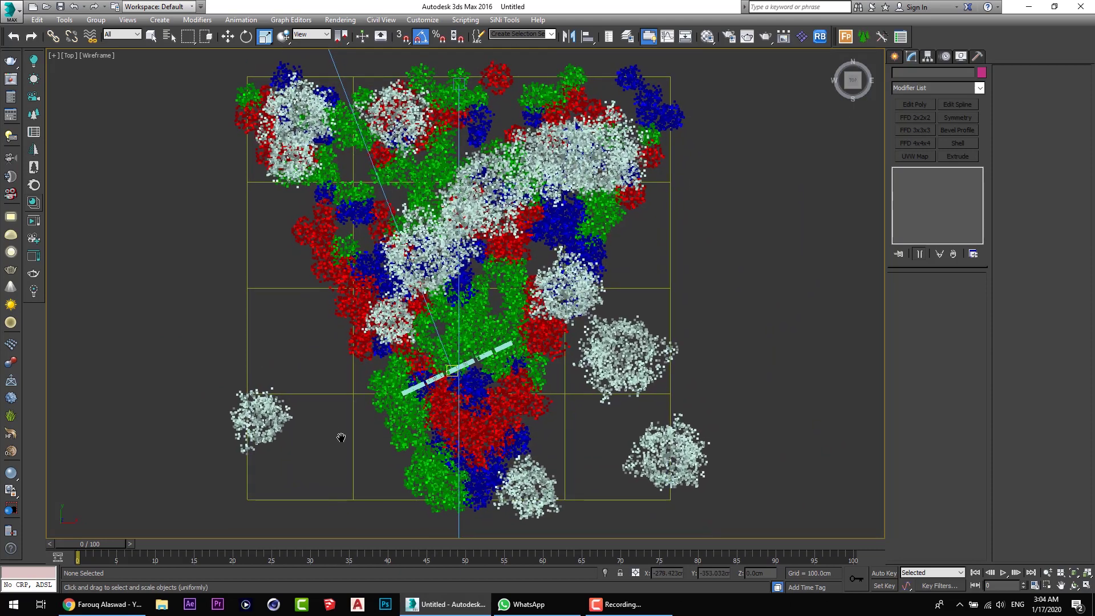
pyautogui.press('F3')
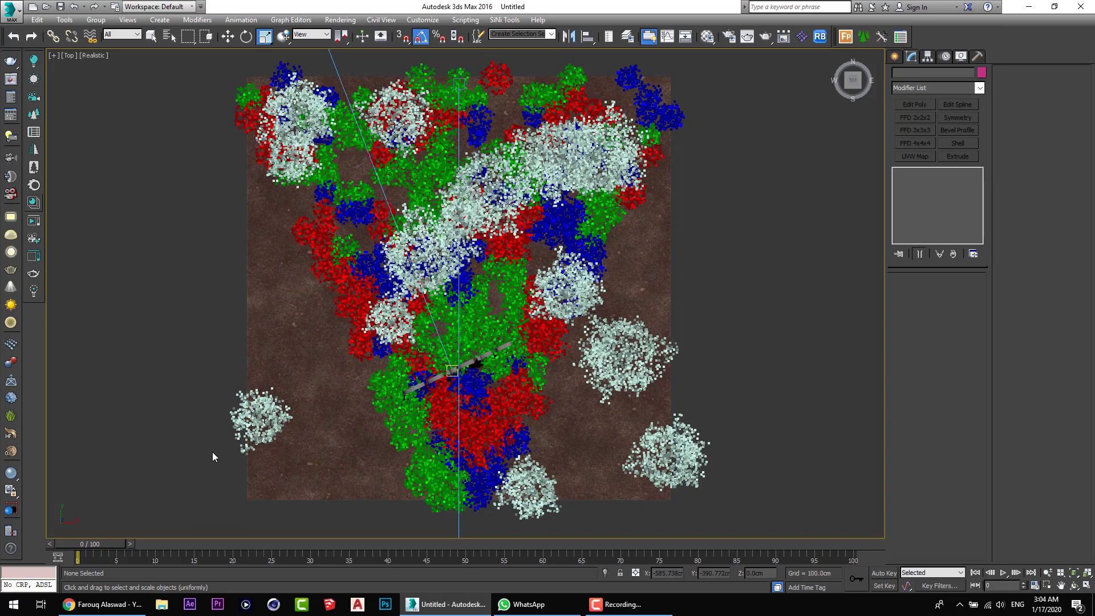
# Draw a plane about 123 cm long and 129 cm wide on the grass in front of the text
pyautogui.moveTo(225, 440); pyautogui.dragTo(183, 419, button='middle')
pyautogui.rightClick(156, 385)
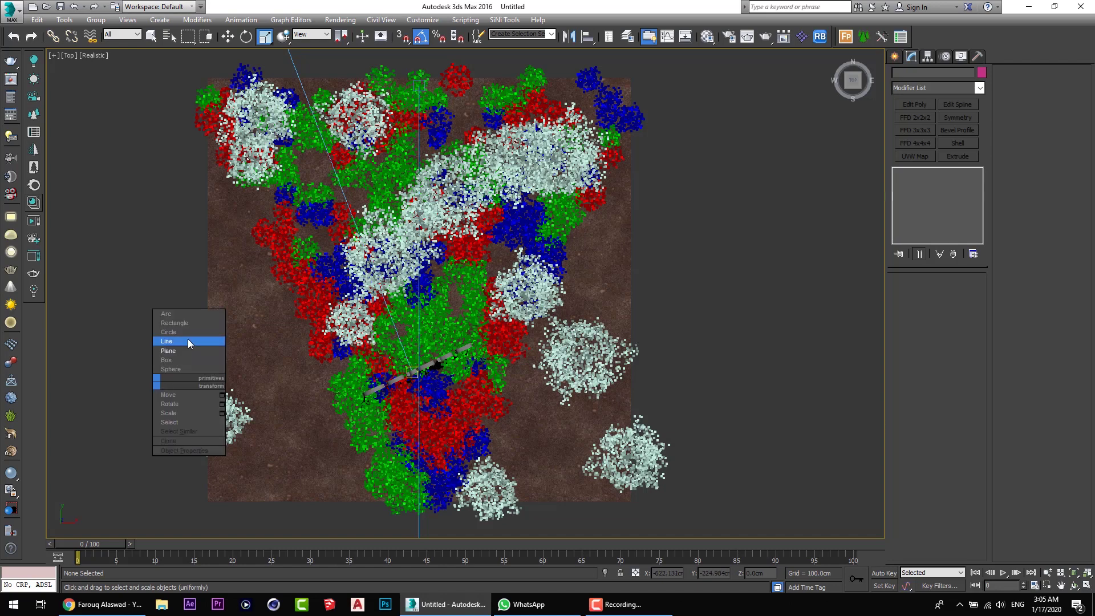
pyautogui.click(189, 349)
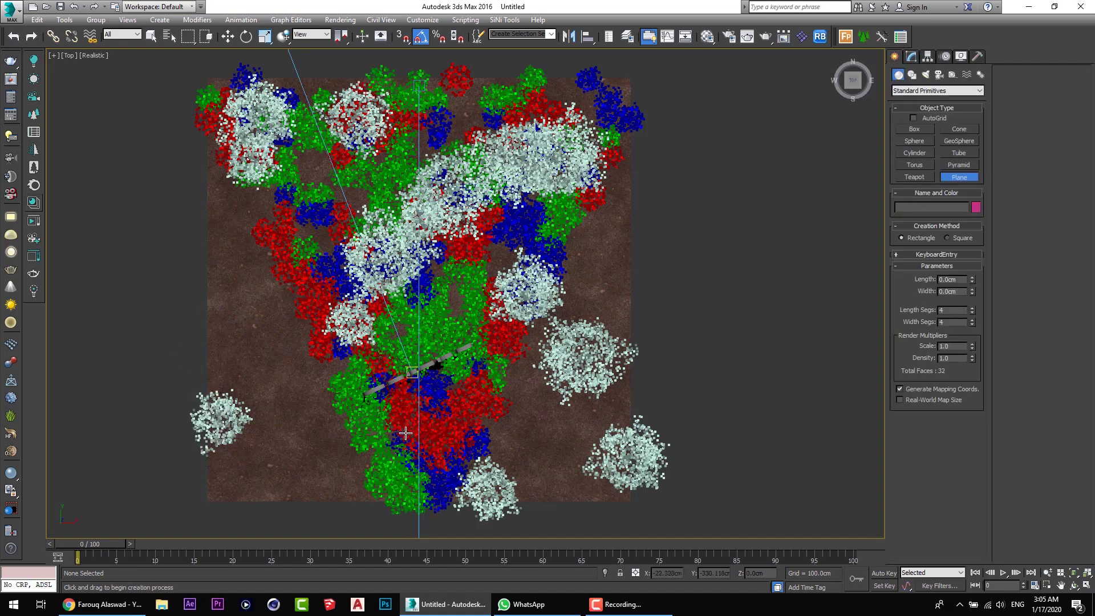
pyautogui.moveTo(410, 429); pyautogui.dragTo(354, 482)
pyautogui.moveTo(399, 436); pyautogui.dragTo(399, 425, button='middle')
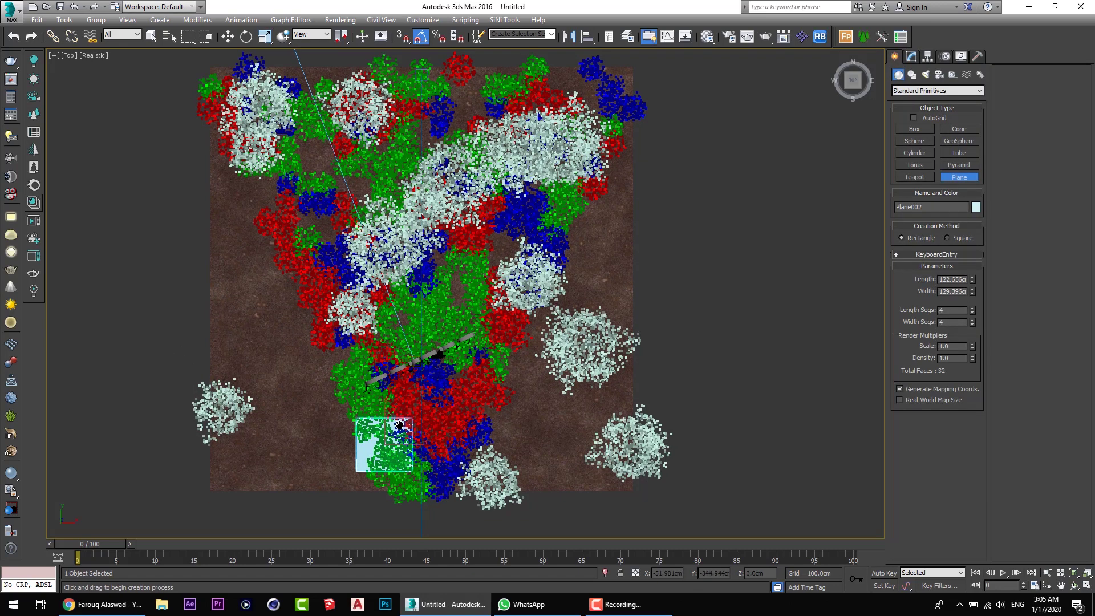
# Isolate the new plane and show it in a perspective view
pyautogui.hotkey('alt', 'q')
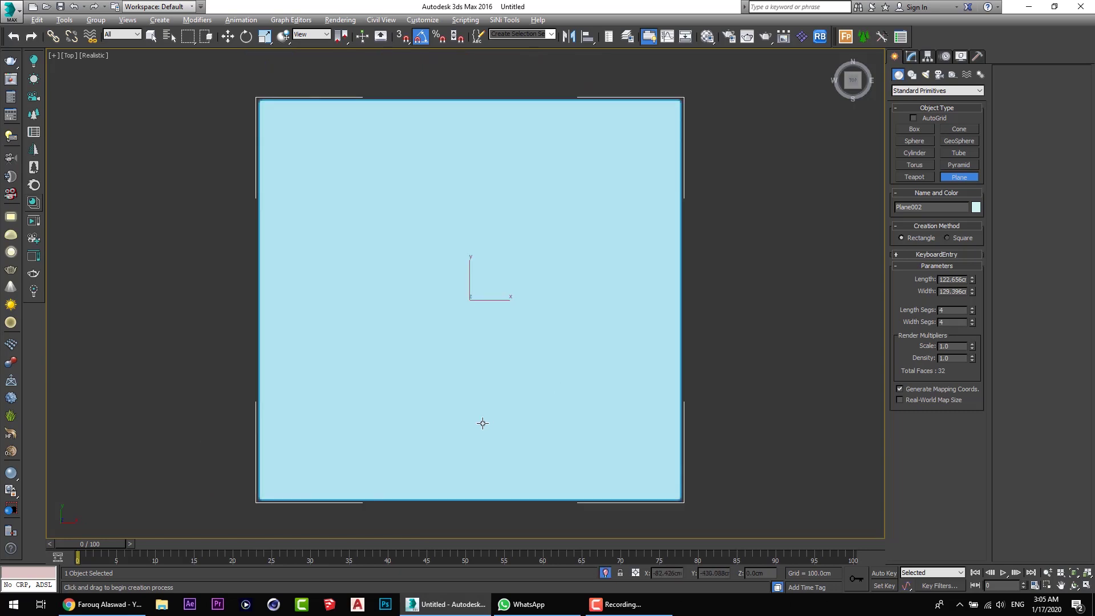
pyautogui.moveTo(555, 423); pyautogui.dragTo(557, 386, button='middle')
pyautogui.press('p')
pyautogui.moveTo(597, 450); pyautogui.dragTo(579, 390, button='middle')
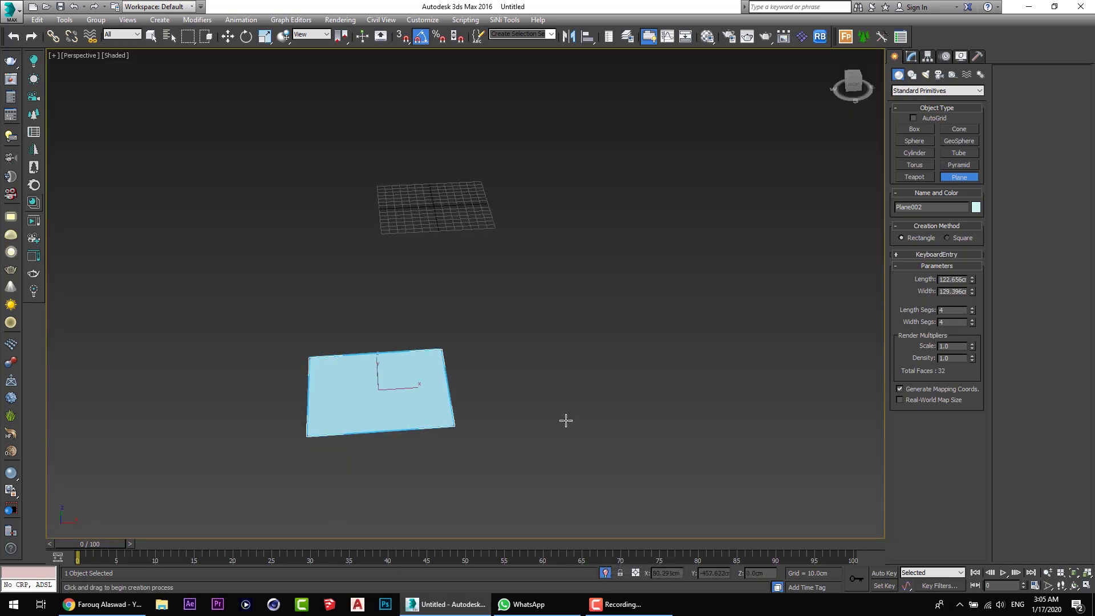
pyautogui.moveTo(566, 420); pyautogui.dragTo(631, 349, button='middle')
# Scatter the Rock 04 model from the 3D Stones library over the plane with a new Forest Pro object
pyautogui.click(845, 37)
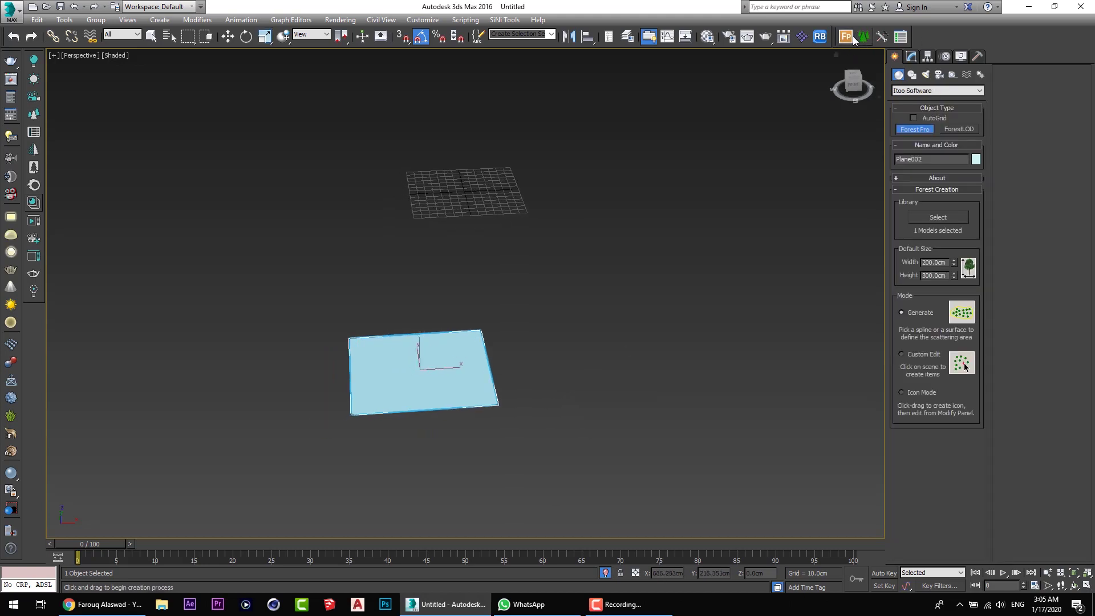
pyautogui.click(943, 219)
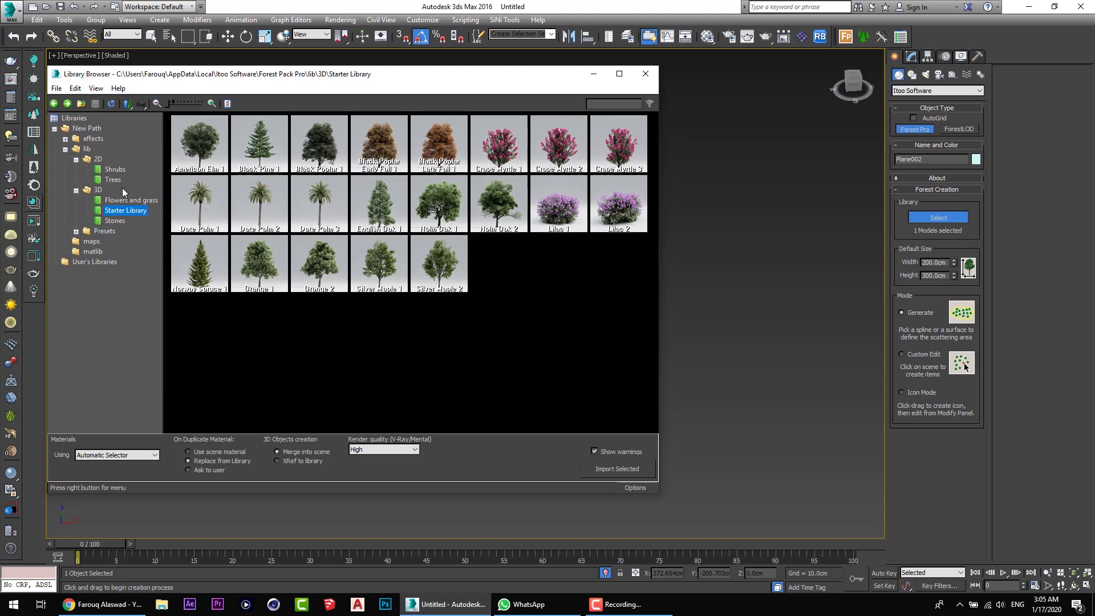
pyautogui.click(116, 221)
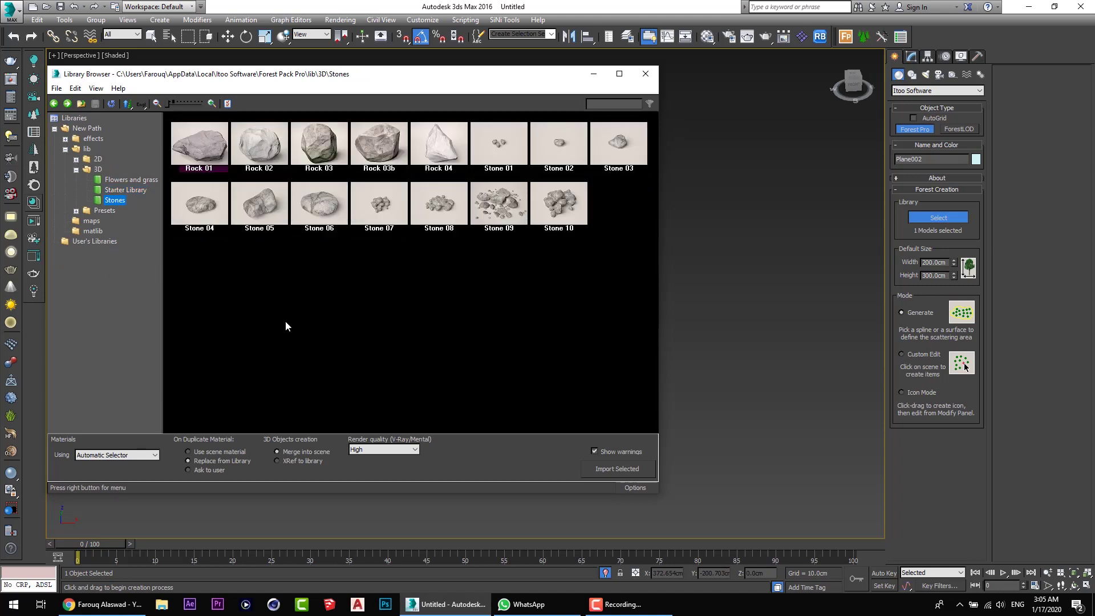
pyautogui.doubleClick(442, 154)
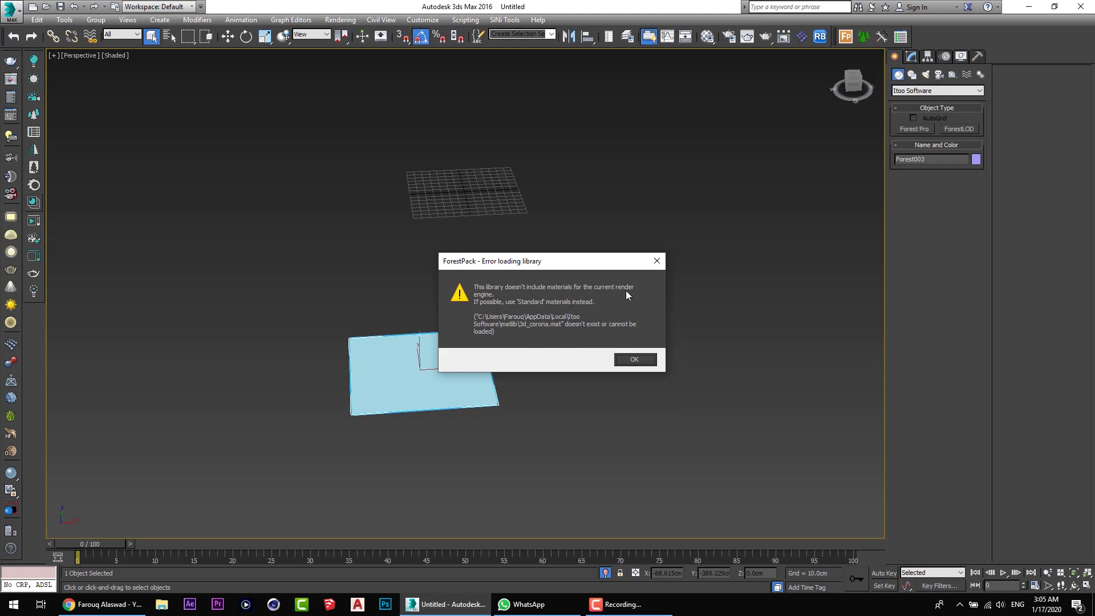
pyautogui.click(635, 359)
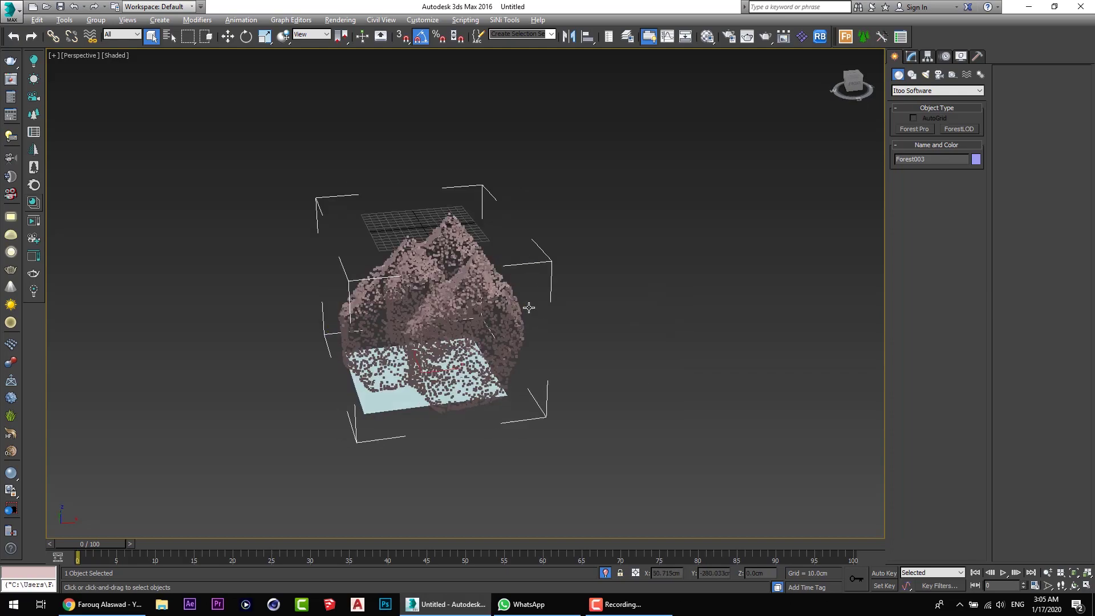
# Reduce the rock scatter's global scale to 39 percent
pyautogui.keyDown('alt'); pyautogui.moveTo(529, 308); pyautogui.dragTo(544, 291, button='middle'); pyautogui.keyUp('alt')
pyautogui.scroll(4, 544, 290)
pyautogui.keyDown('alt'); pyautogui.moveTo(478, 293); pyautogui.dragTo(581, 285, button='middle'); pyautogui.keyUp('alt')
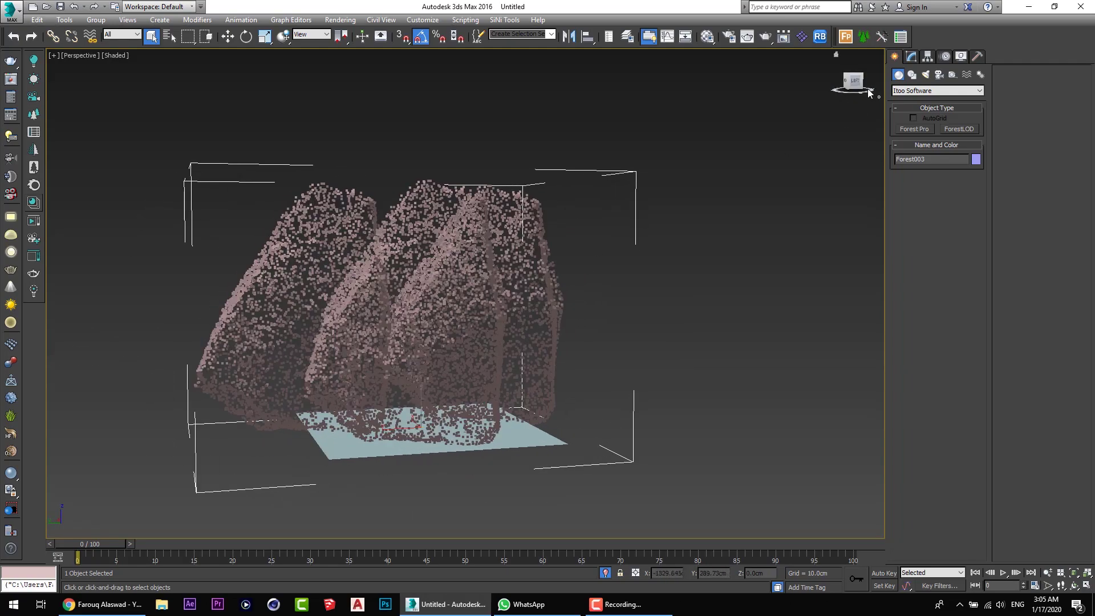
pyautogui.click(911, 56)
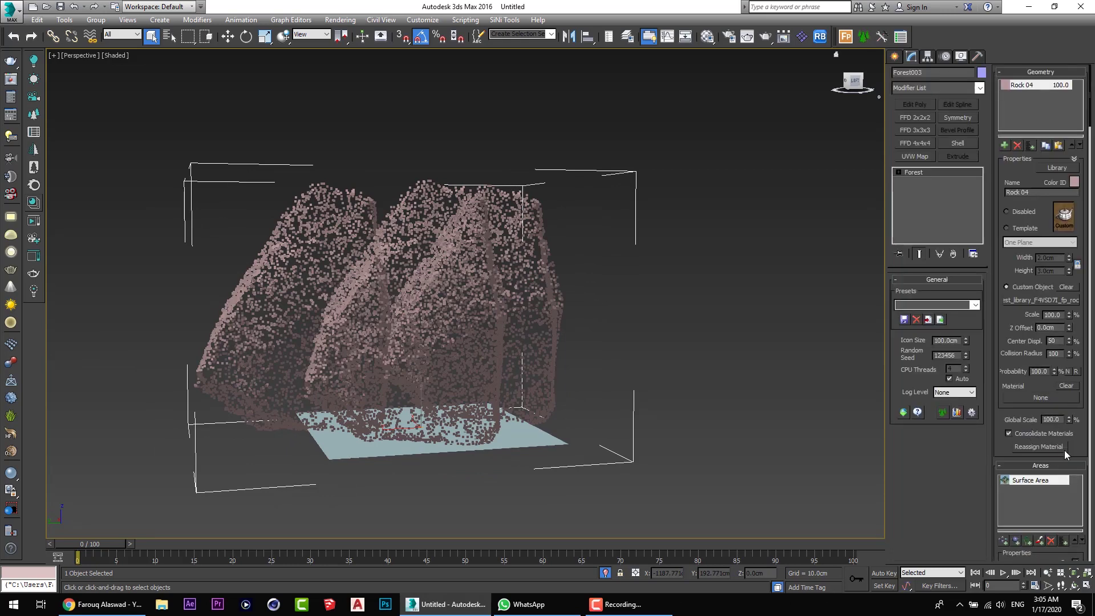
pyautogui.moveTo(1070, 424); pyautogui.dragTo(1070, 485)
pyautogui.keyDown('alt'); pyautogui.moveTo(634, 379); pyautogui.dragTo(523, 377, button='middle'); pyautogui.keyUp('alt')
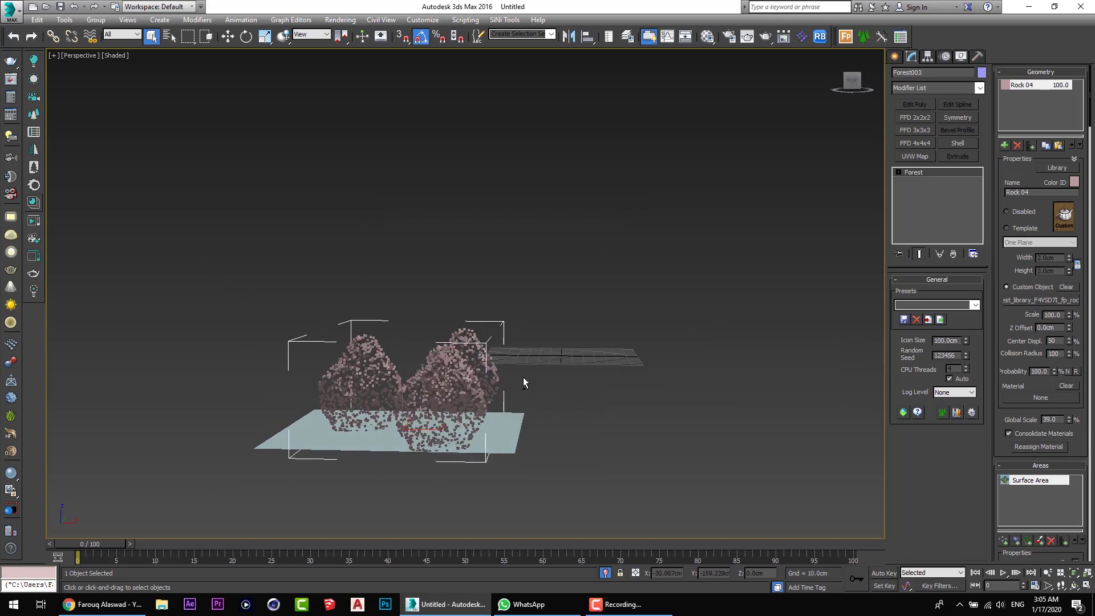
# End the isolation and reduce the rock scatter's global scale further while judging it in the camera view
pyautogui.hotkey('alt', 'w')
pyautogui.hotkey('alt', 'w')
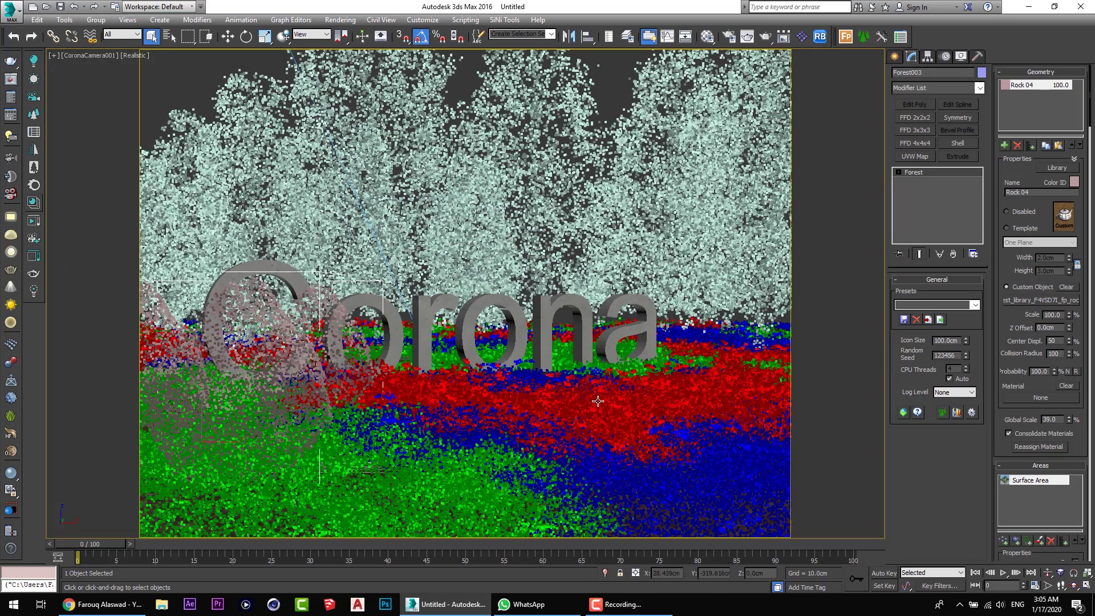
pyautogui.moveTo(1070, 425); pyautogui.dragTo(1061, 599)
pyautogui.scroll(-5, 1073, 393)
pyautogui.scroll(-8, 1072, 428)
# Move the rock scatter and its plane together closer to the camera, in front of the letter C
pyautogui.press('t')
pyautogui.scroll(-3, 257, 372)
pyautogui.press('F3')
pyautogui.keyDown('ctrl'); pyautogui.click(257, 382); pyautogui.keyUp('ctrl')
pyautogui.press('F3')
pyautogui.hotkey('alt', 'w')
pyautogui.press('w')
pyautogui.moveTo(171, 197); pyautogui.dragTo(196, 244)
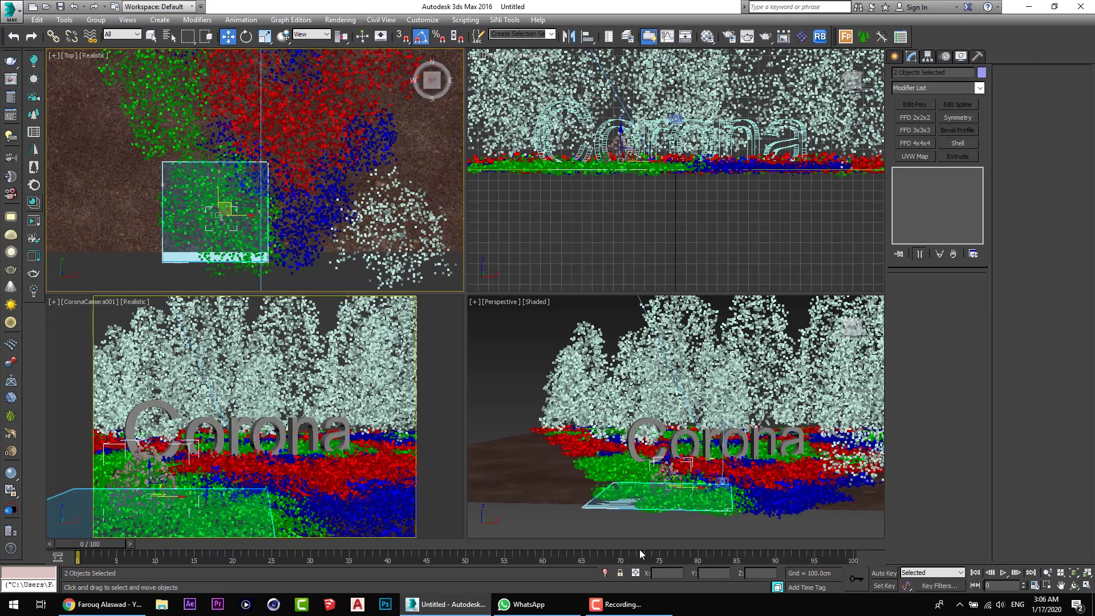
# Render only a region around the rock and the first letters from the maximised camera view
pyautogui.rightClick(94, 314)
pyautogui.hotkey('alt', 'w')
pyautogui.hotkey('shift', 'q')
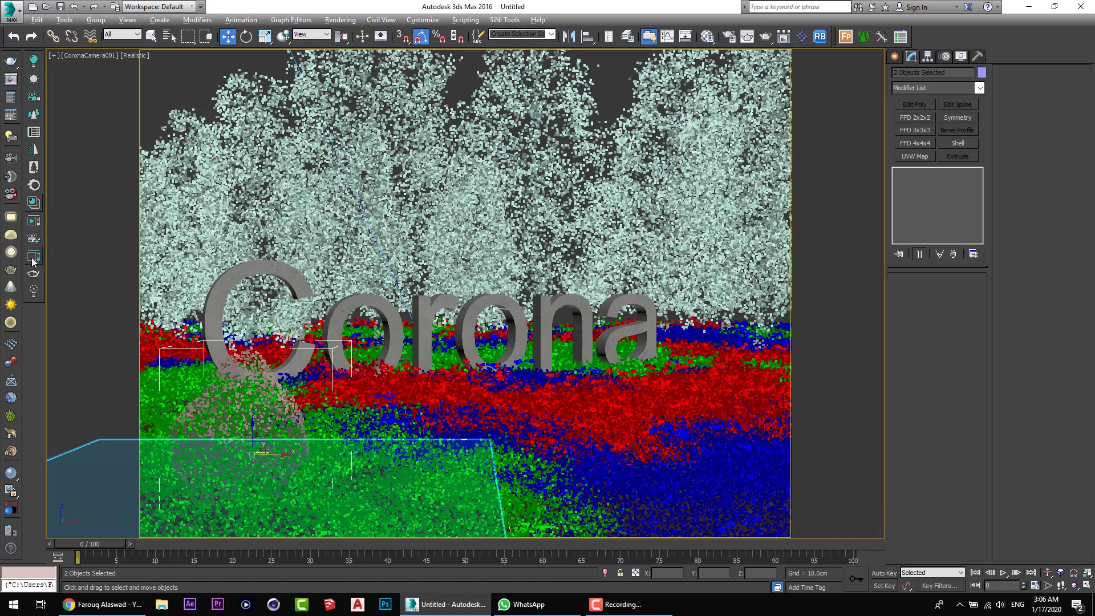
pyautogui.moveTo(241, 265); pyautogui.dragTo(85, 377)
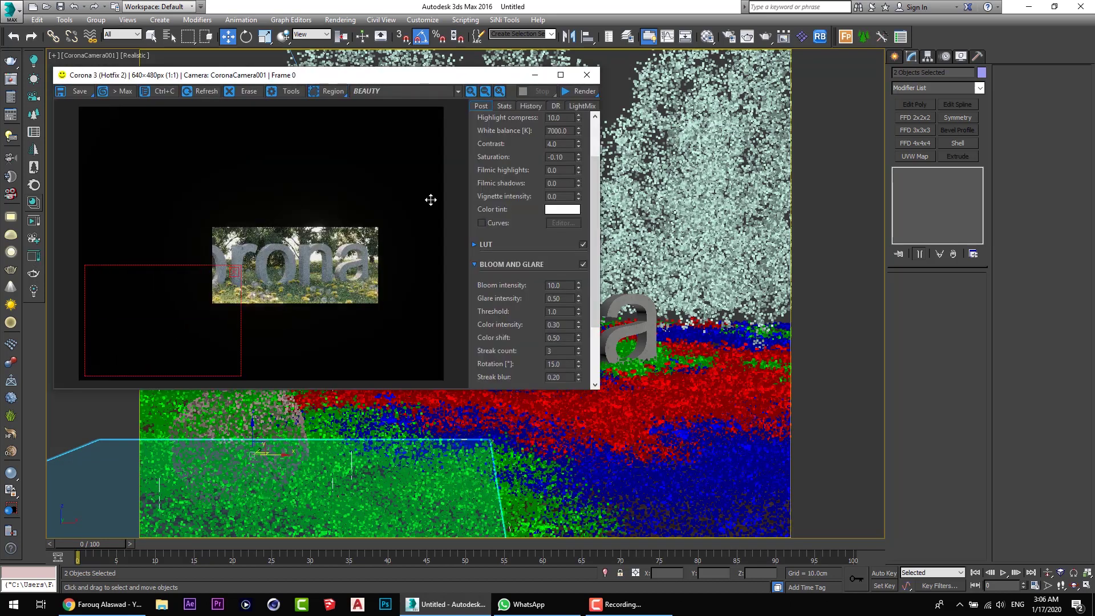
pyautogui.click(596, 94)
pyautogui.click(575, 107)
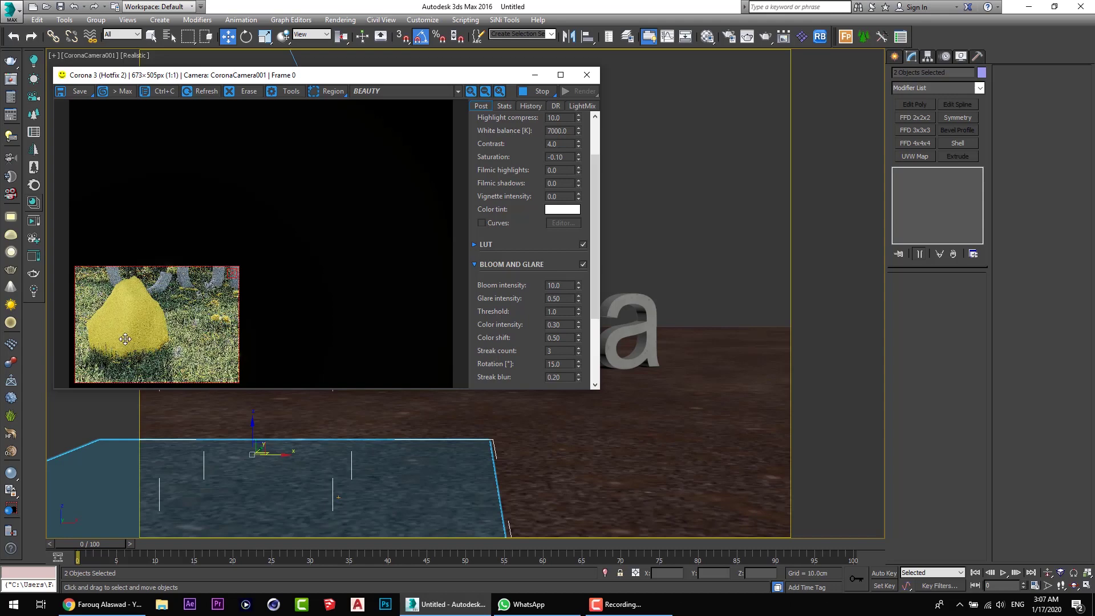
# Inspect the rock's material and size in the region render and stop the render
pyautogui.scroll(1, 146, 320)
pyautogui.scroll(-1, 152, 318)
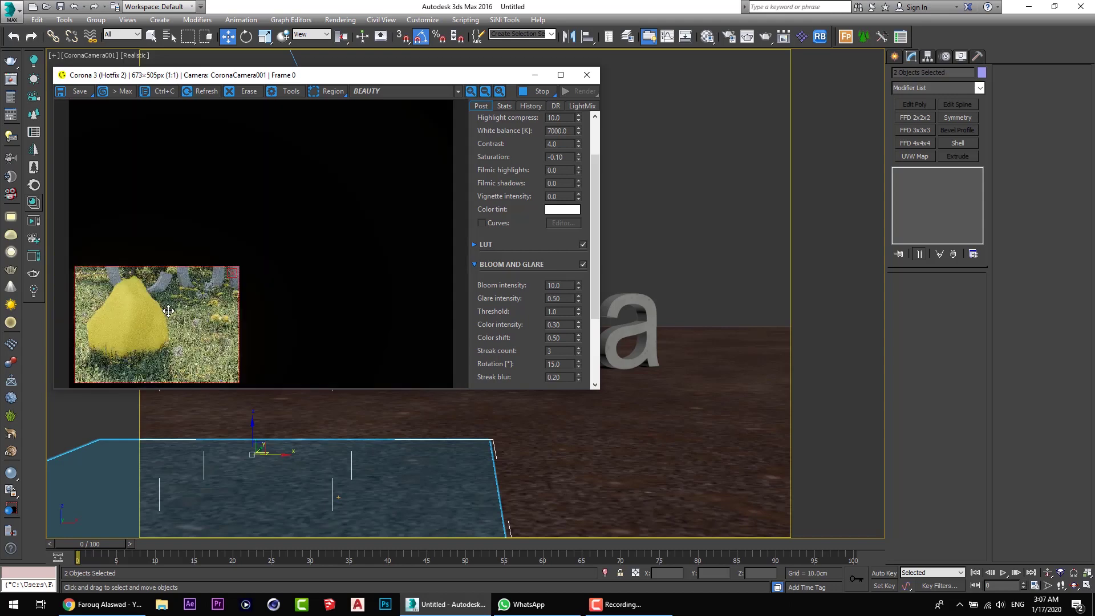
pyautogui.click(539, 91)
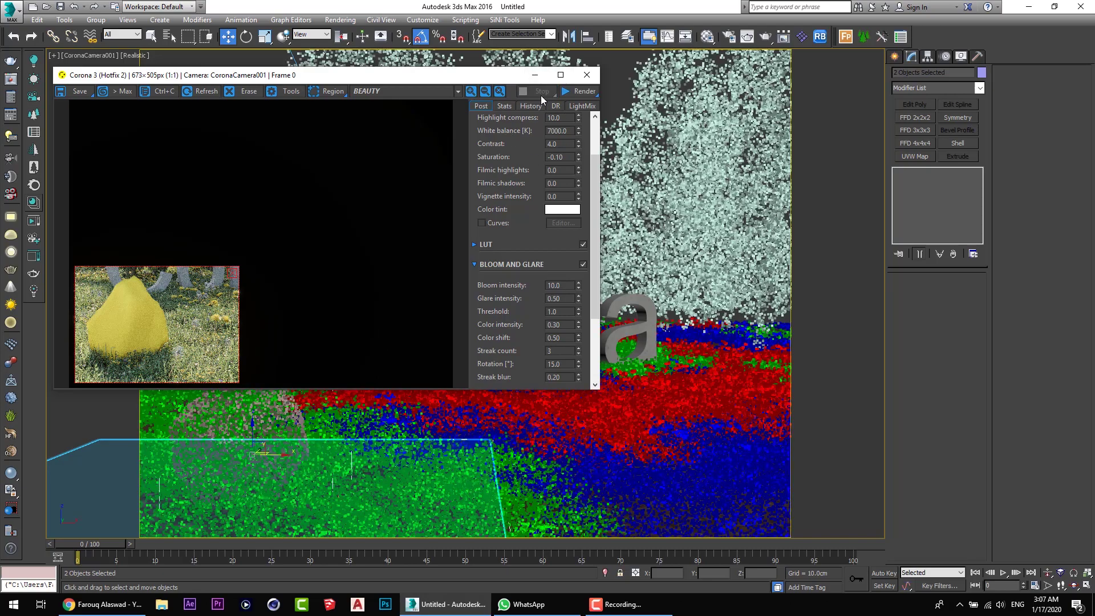
# Close the render and pick the rock scatter in front of the letter C in the perspective view
pyautogui.click(588, 76)
pyautogui.click(548, 422)
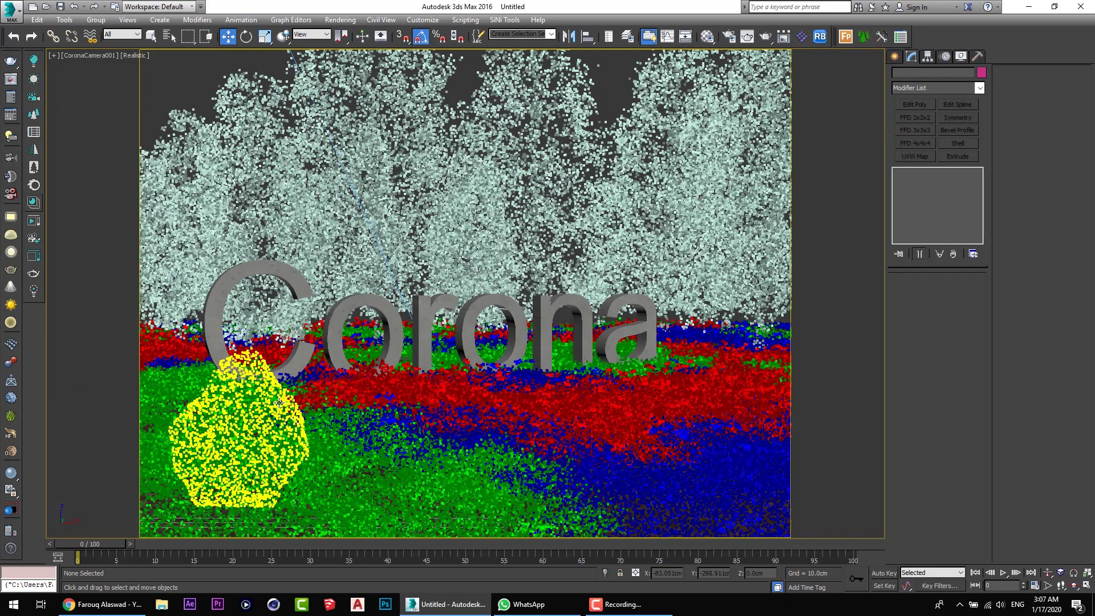
pyautogui.hotkey('alt', 'w')
pyautogui.hotkey('alt', 'w')
pyautogui.scroll(5, 377, 474)
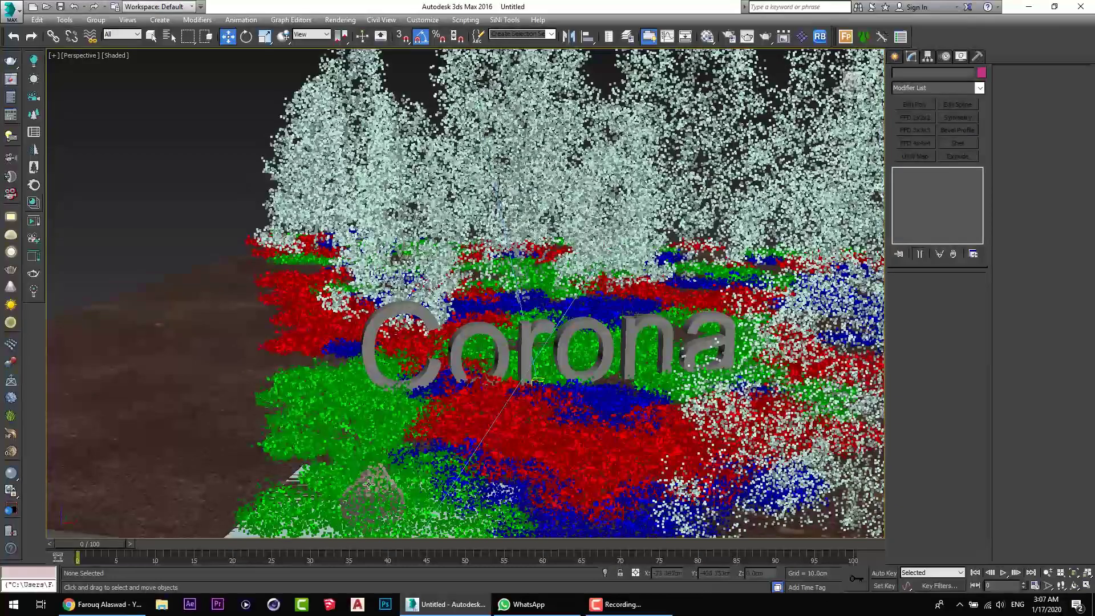
pyautogui.click(378, 474)
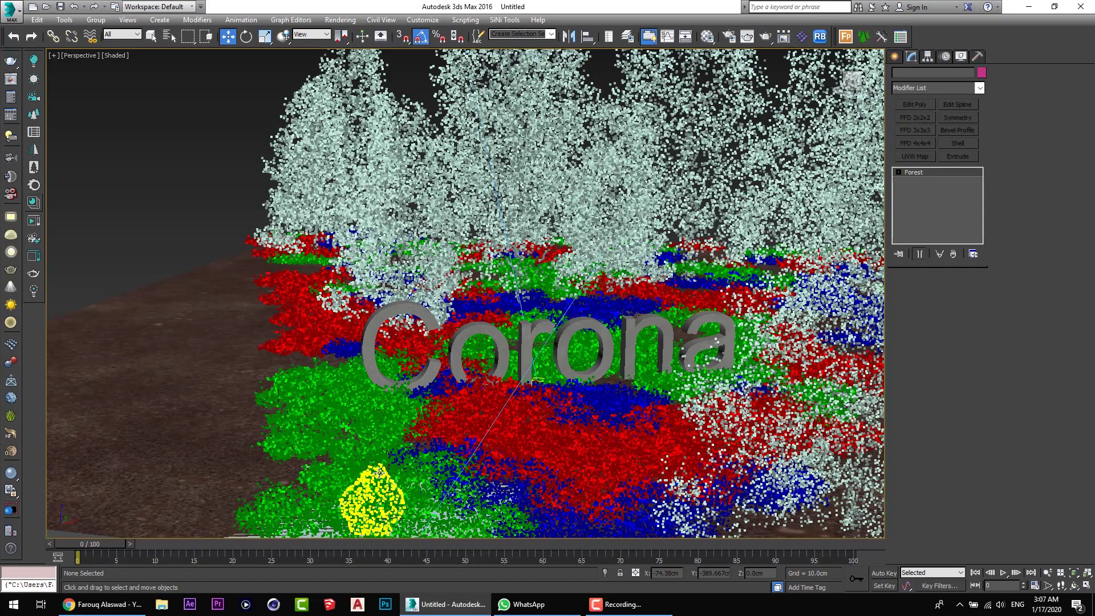
pyautogui.keyDown('alt'); pyautogui.moveTo(398, 396); pyautogui.dragTo(450, 448, button='middle'); pyautogui.keyUp('alt')
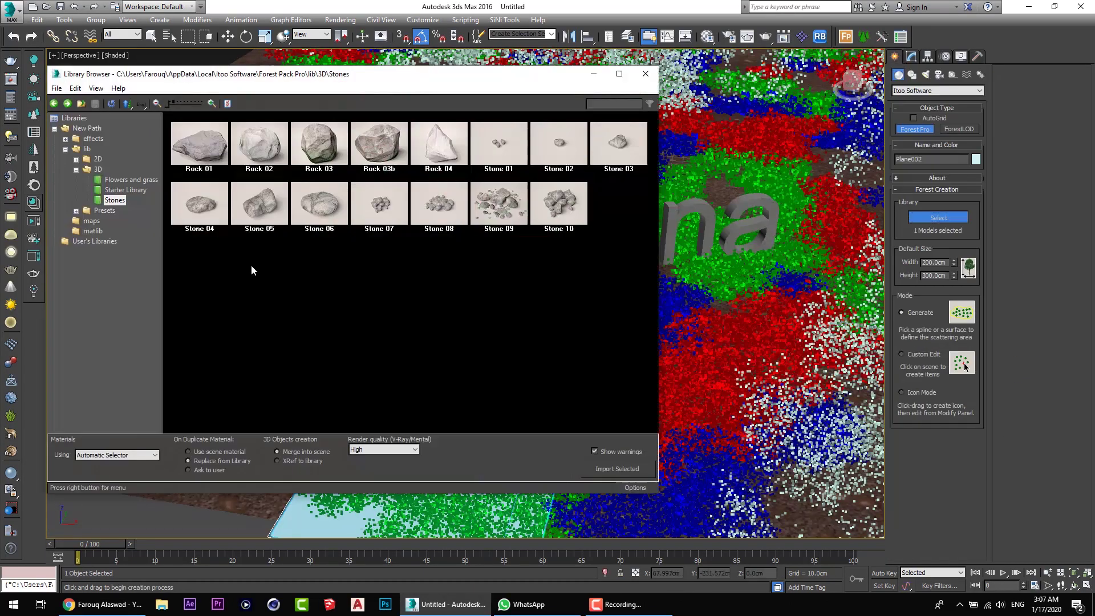
# Browse the Forest Pro preset library to the Stones category to choose a new rock scatter for the plane
pyautogui.click(76, 211)
pyautogui.click(114, 222)
pyautogui.click(115, 232)
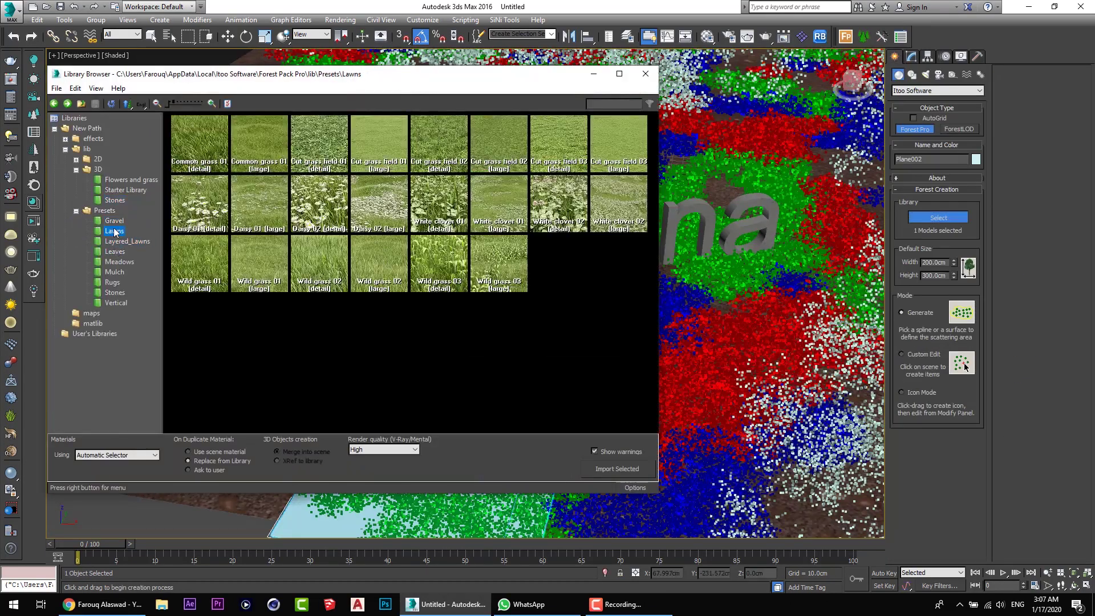
pyautogui.click(116, 242)
pyautogui.click(119, 291)
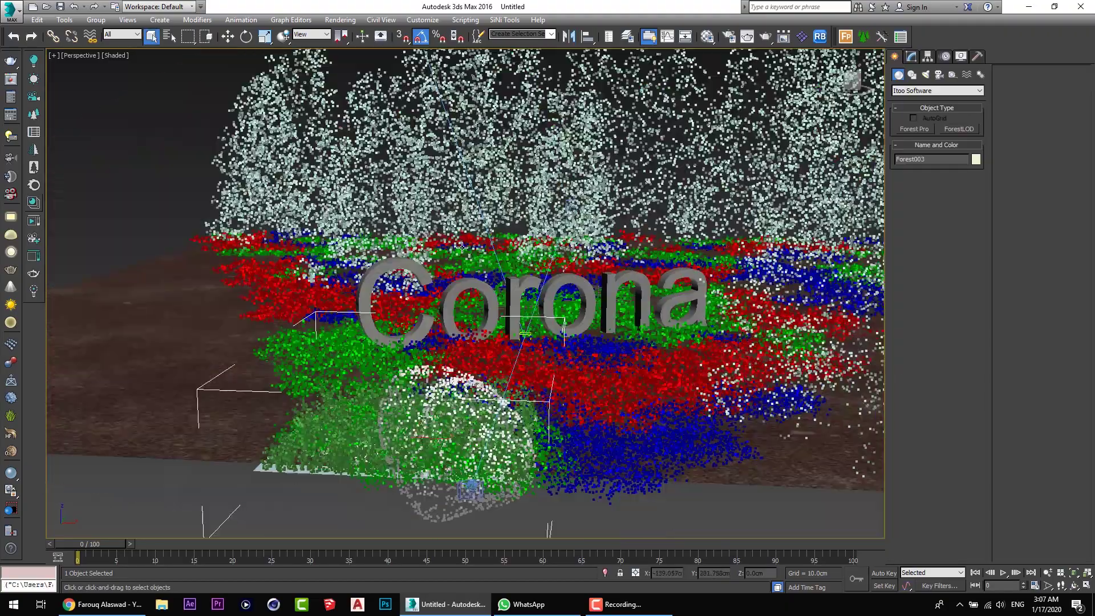
# Shift the new rock scatter sideways together with its plane, check the camera render, and stop and close it
pyautogui.moveTo(248, 415); pyautogui.dragTo(230, 414)
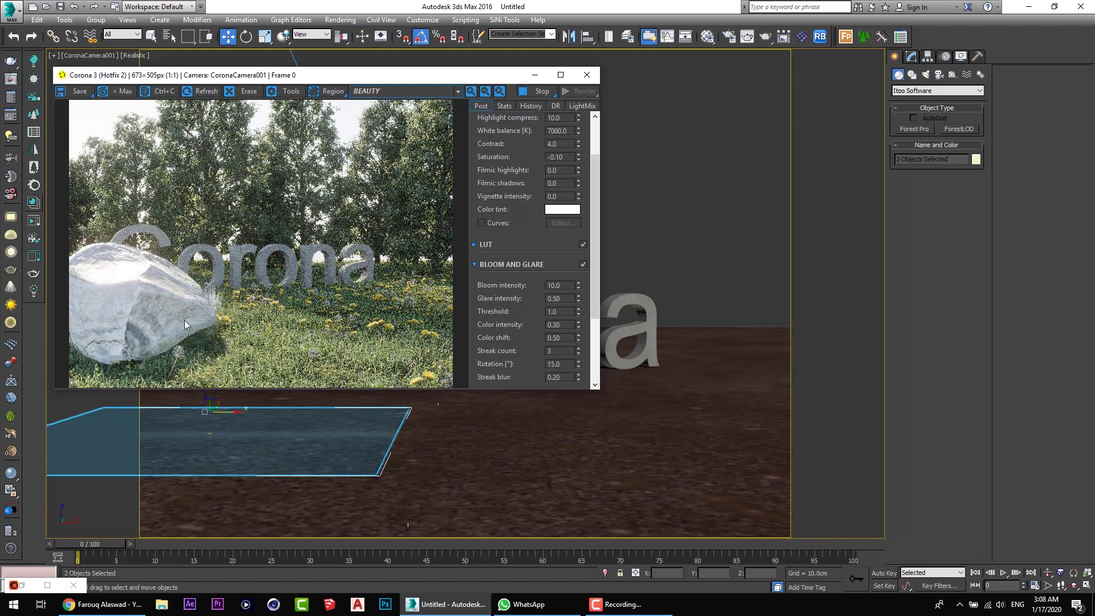
pyautogui.click(538, 91)
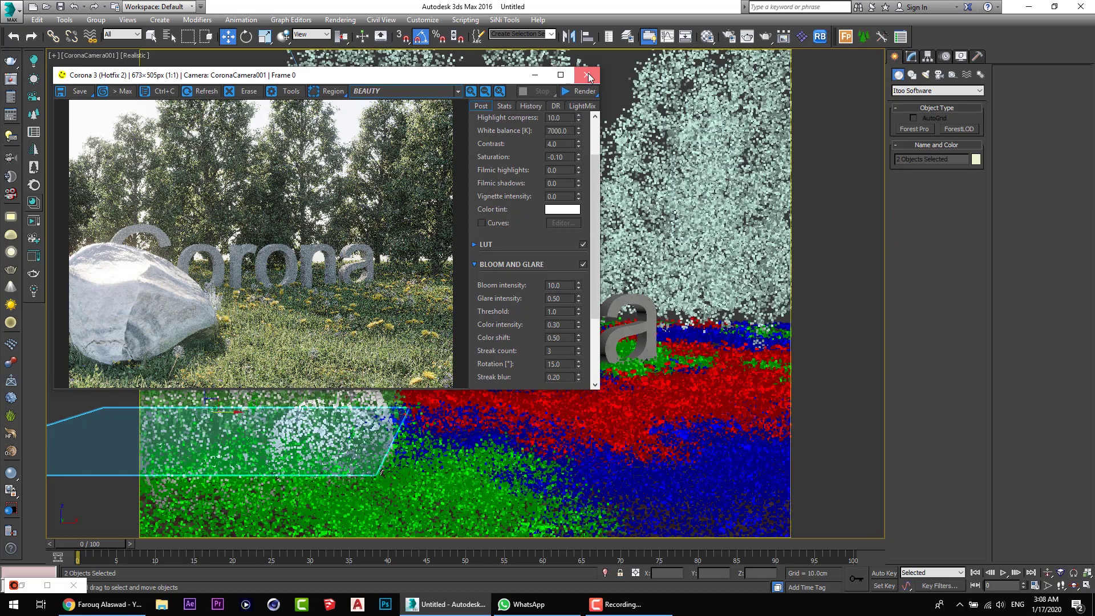
pyautogui.click(587, 75)
# Select only the rock scatter and reduce its global scale to 68% while judging it in the camera view
pyautogui.press('p')
pyautogui.keyDown('alt'); pyautogui.moveTo(588, 441); pyautogui.dragTo(445, 304, button='middle'); pyautogui.keyUp('alt')
pyautogui.click(445, 304)
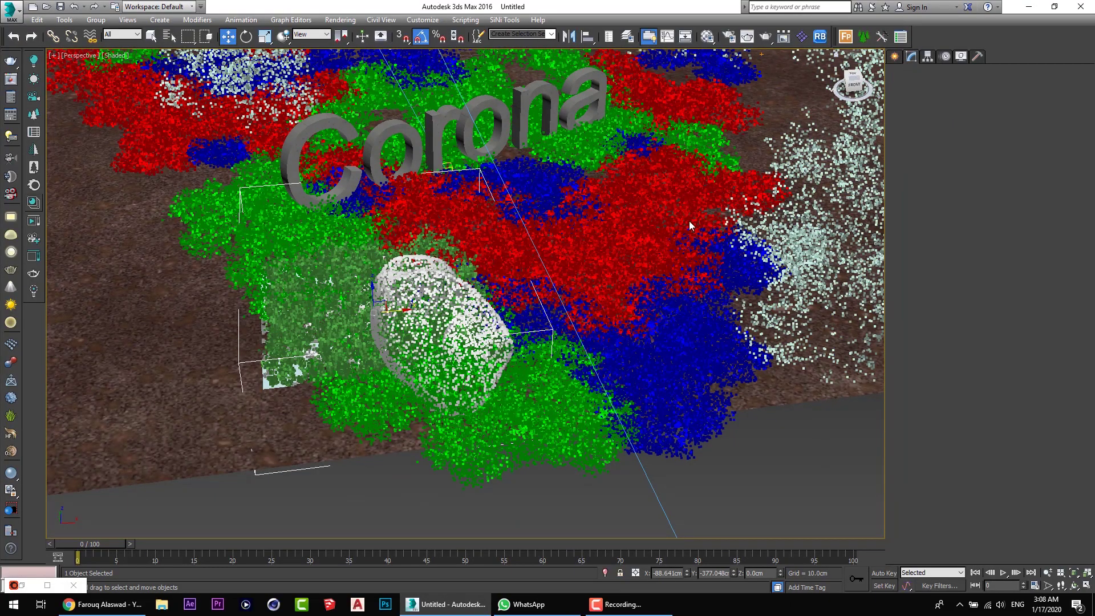
pyautogui.keyDown('alt'); pyautogui.moveTo(544, 237); pyautogui.dragTo(618, 254, button='middle'); pyautogui.keyUp('alt')
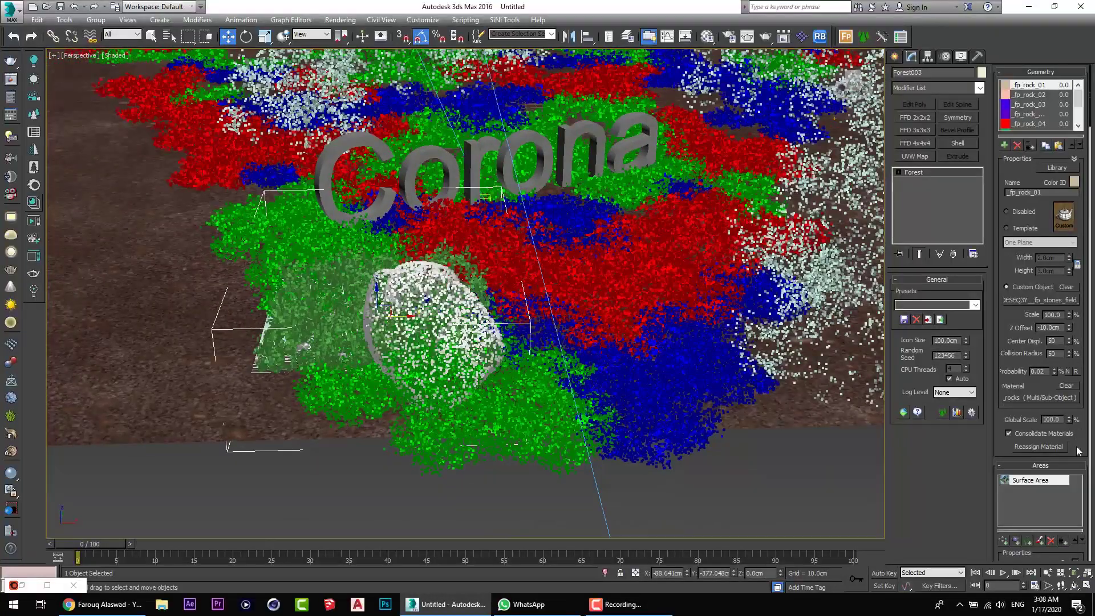
pyautogui.press('super+shift')
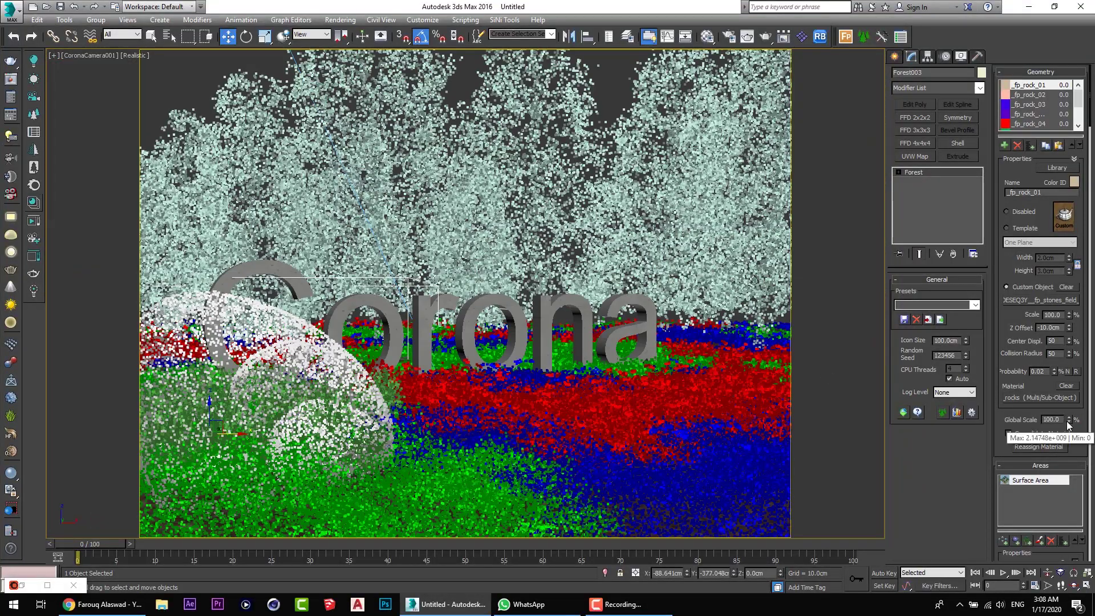
pyautogui.moveTo(1068, 425); pyautogui.dragTo(1074, 438)
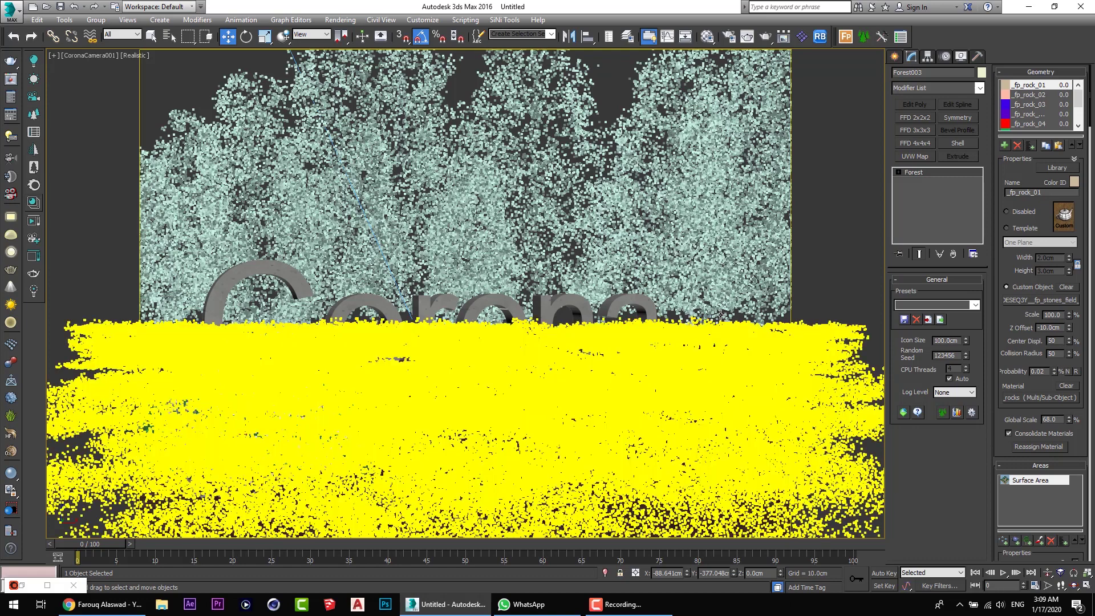
# Render the camera view to check the smaller rock's placement near the letter C, moving the render window clear of the viewports
pyautogui.click(34, 221)
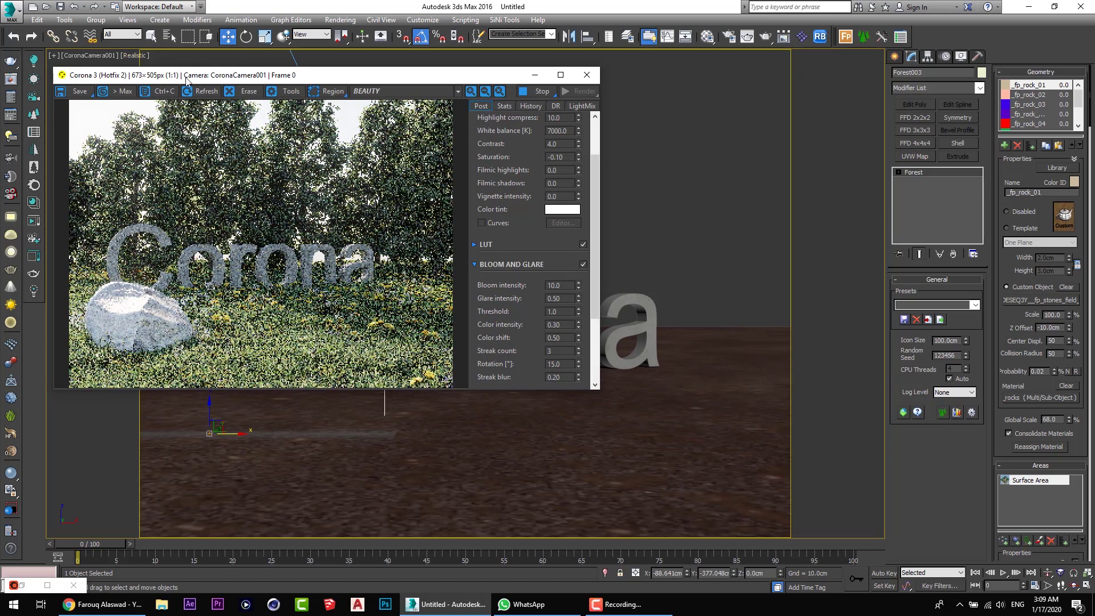
pyautogui.moveTo(199, 79); pyautogui.dragTo(422, 51)
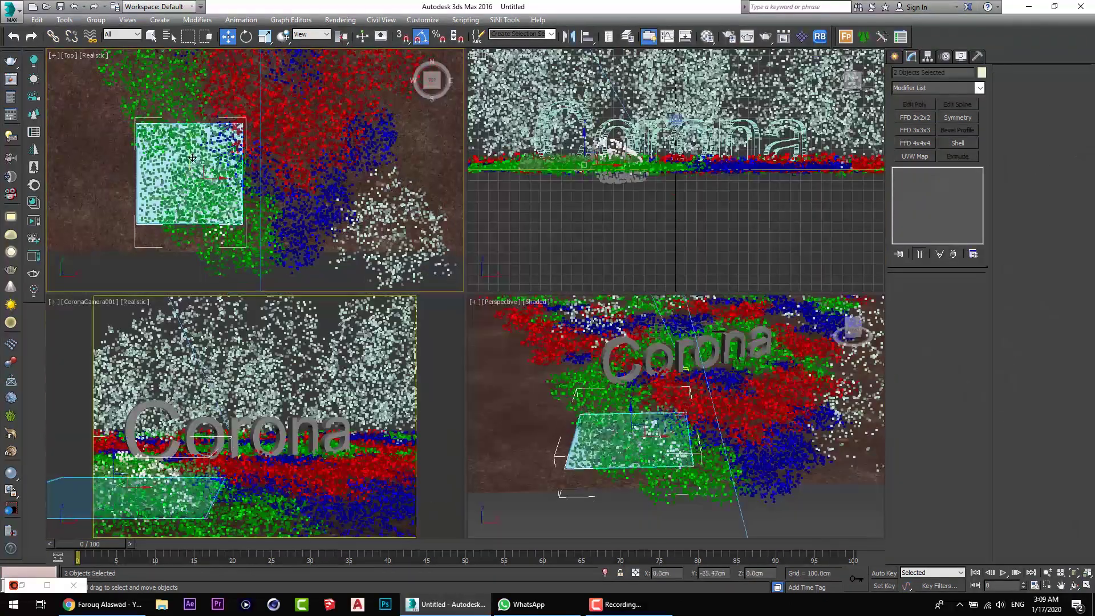
pyautogui.hotkey('shift', 'q')
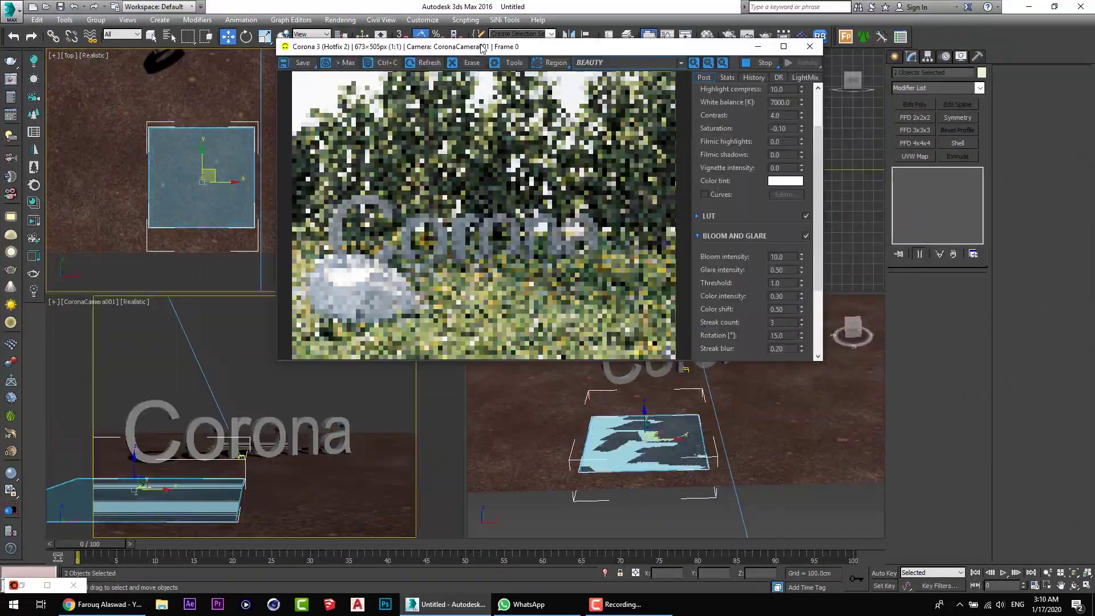
pyautogui.moveTo(455, 47); pyautogui.dragTo(903, 66)
pyautogui.scroll(-5, 543, 209)
pyautogui.click(303, 359)
pyautogui.moveTo(630, 93); pyautogui.dragTo(558, 93)
pyautogui.moveTo(890, 66); pyautogui.dragTo(363, 97)
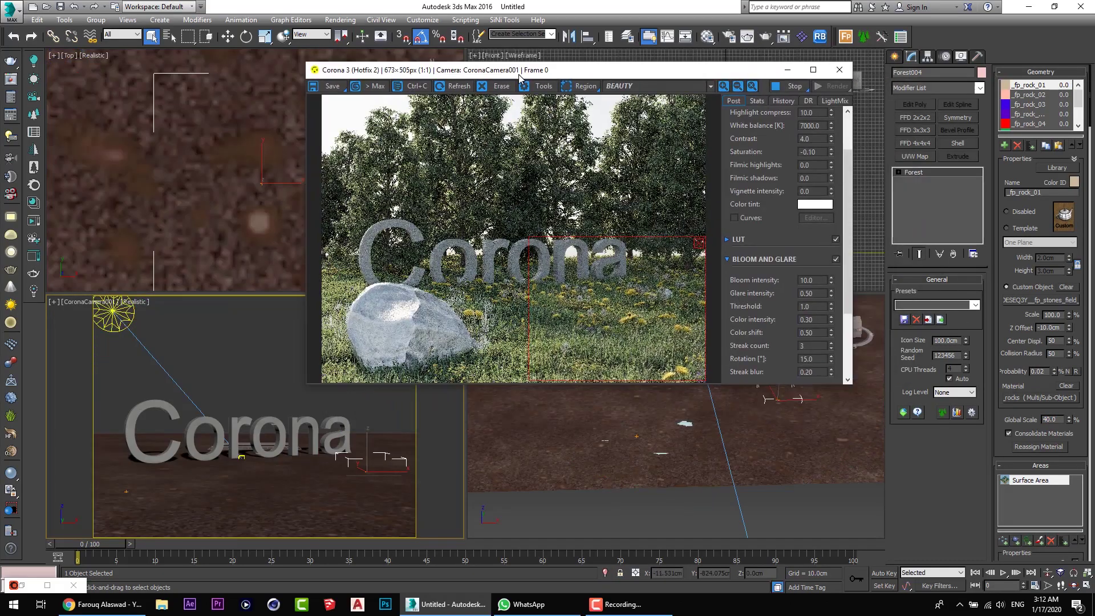
# Set the second rock scatter's global scale to 100%
pyautogui.doubleClick(1051, 420)
pyautogui.write('100')
pyautogui.press('Return')
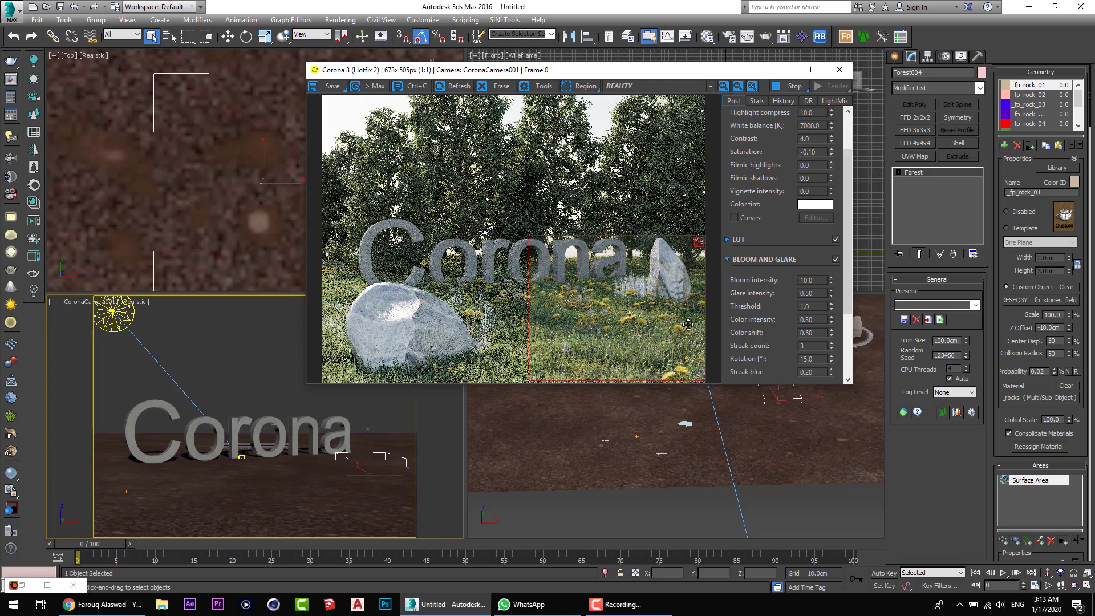
# Clear the render region and reposition the render window to inspect both rocks in the full image
pyautogui.click(700, 242)
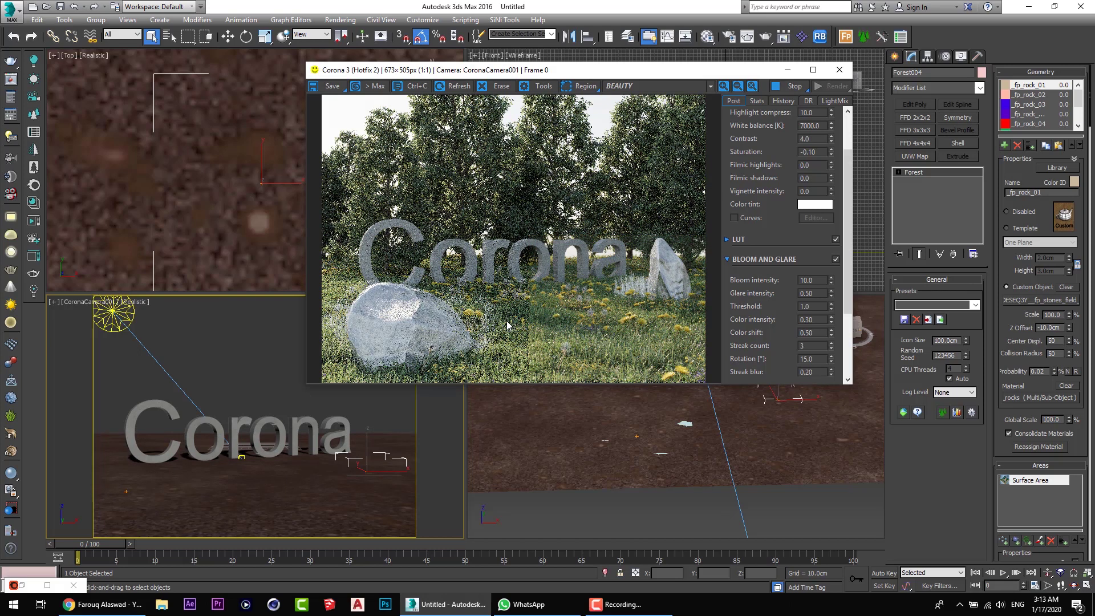
pyautogui.moveTo(554, 76); pyautogui.dragTo(483, 122)
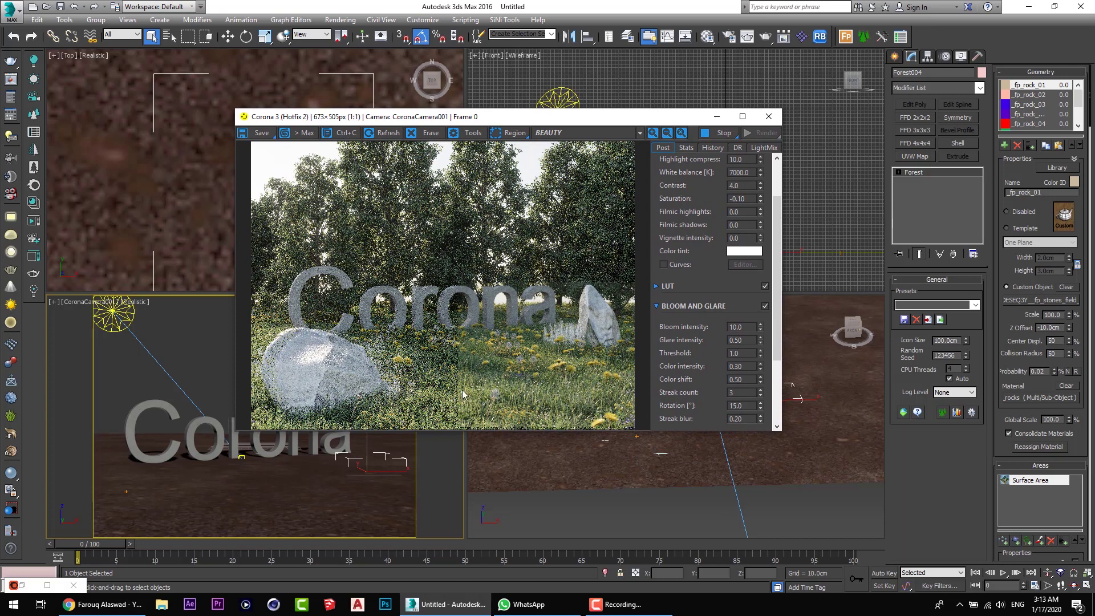
pyautogui.moveTo(451, 122); pyautogui.dragTo(437, 125)
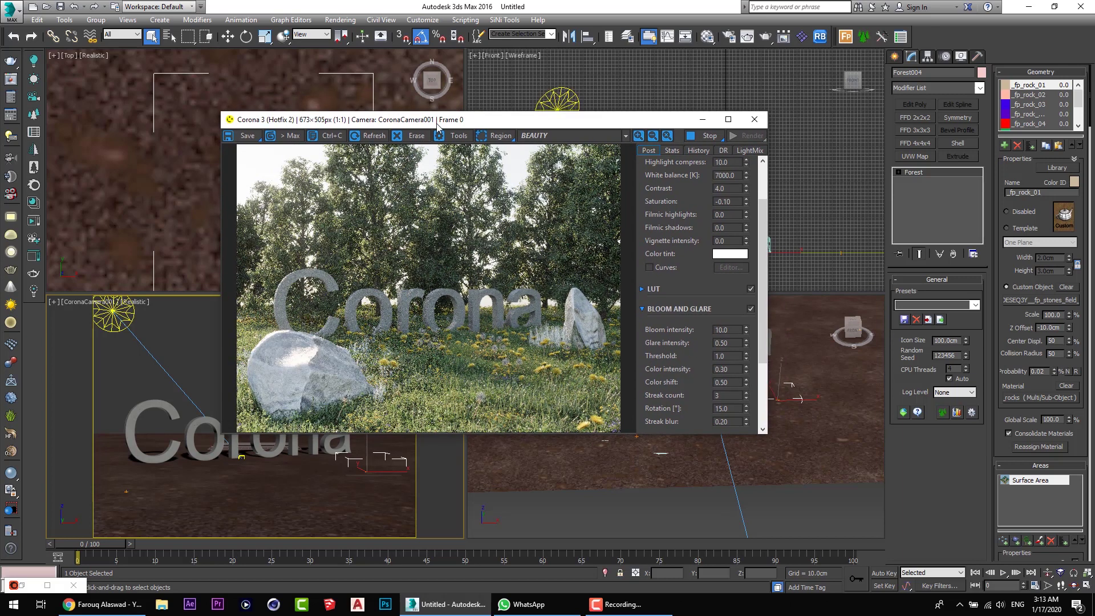